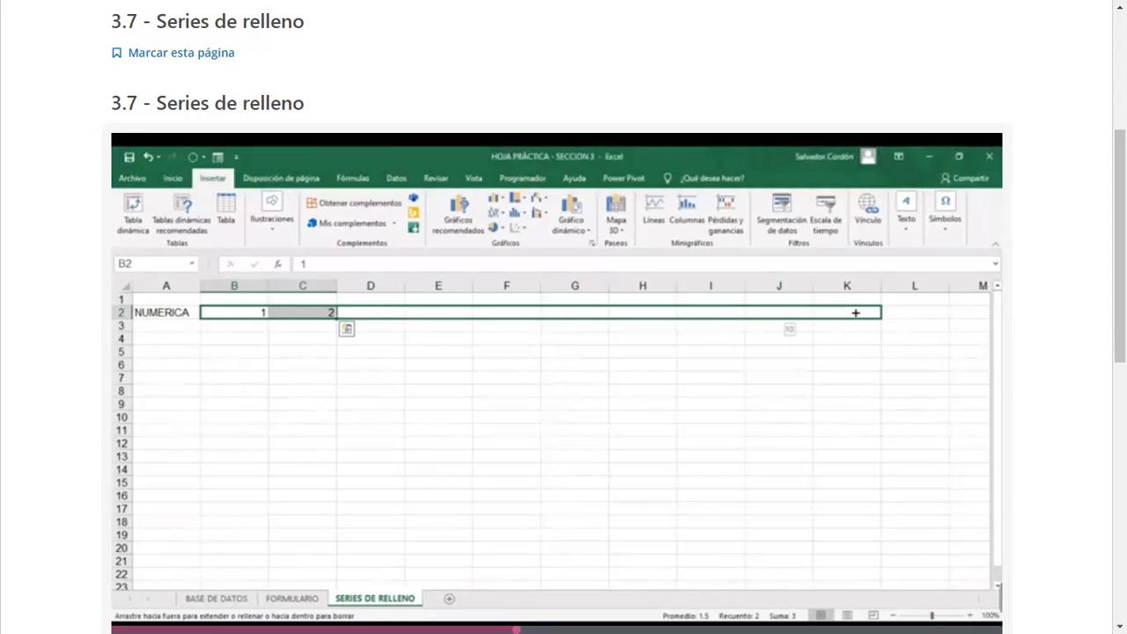
# Step: Extend the 10, 9 pattern across row 3 to column K, giving 10 down to 1
pyautogui.moveTo(338, 575)
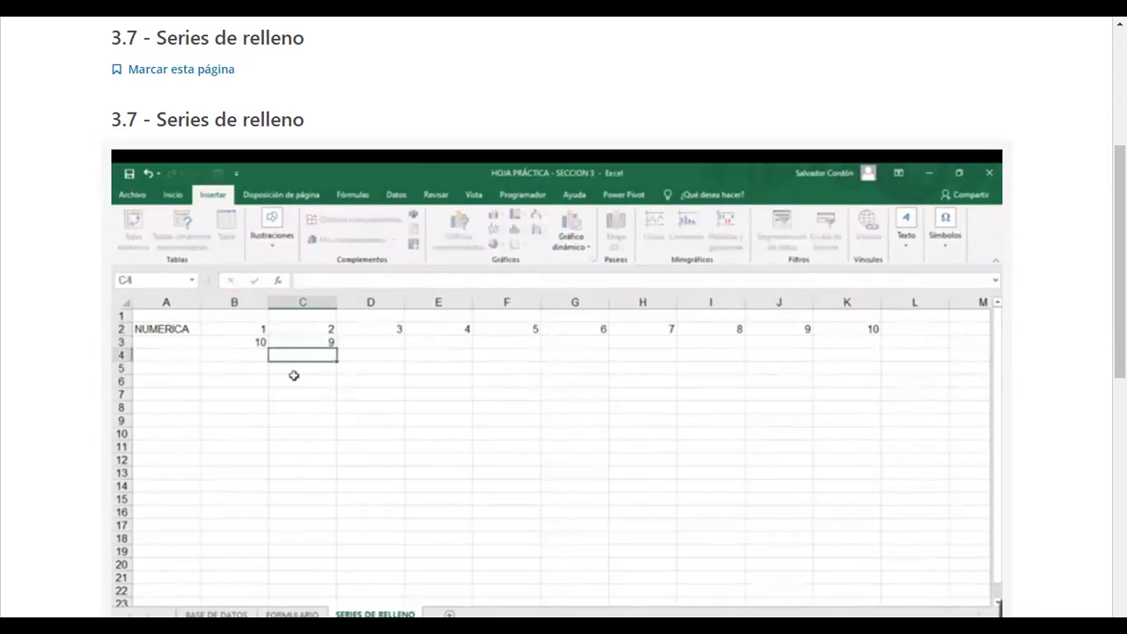
pyautogui.moveTo(297, 343); pyautogui.dragTo(877, 346)
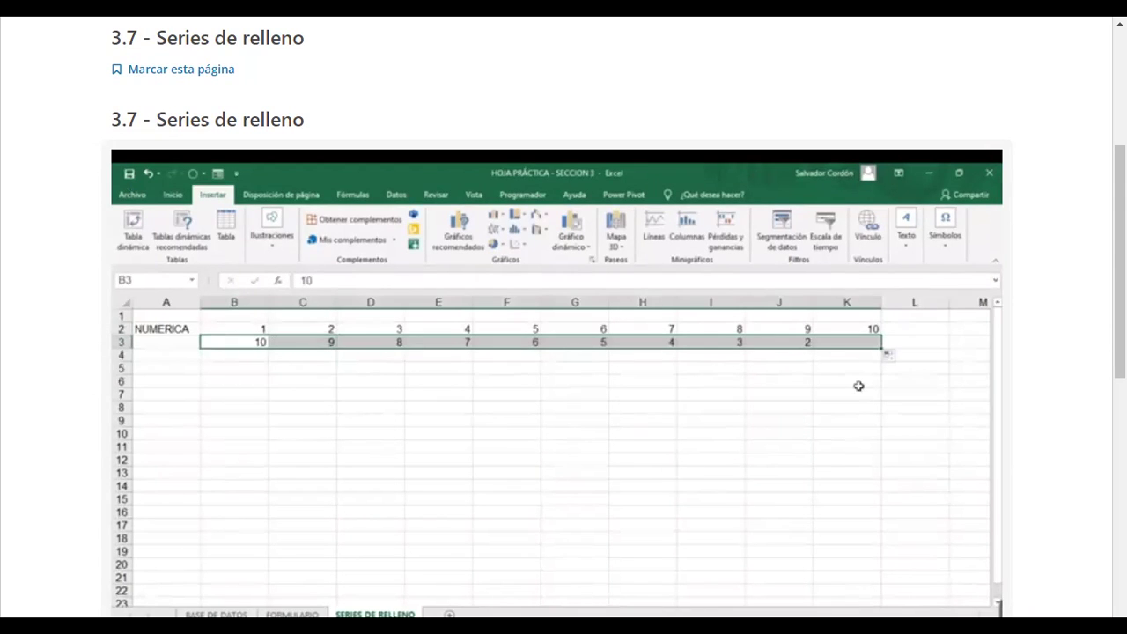
pyautogui.click(250, 357)
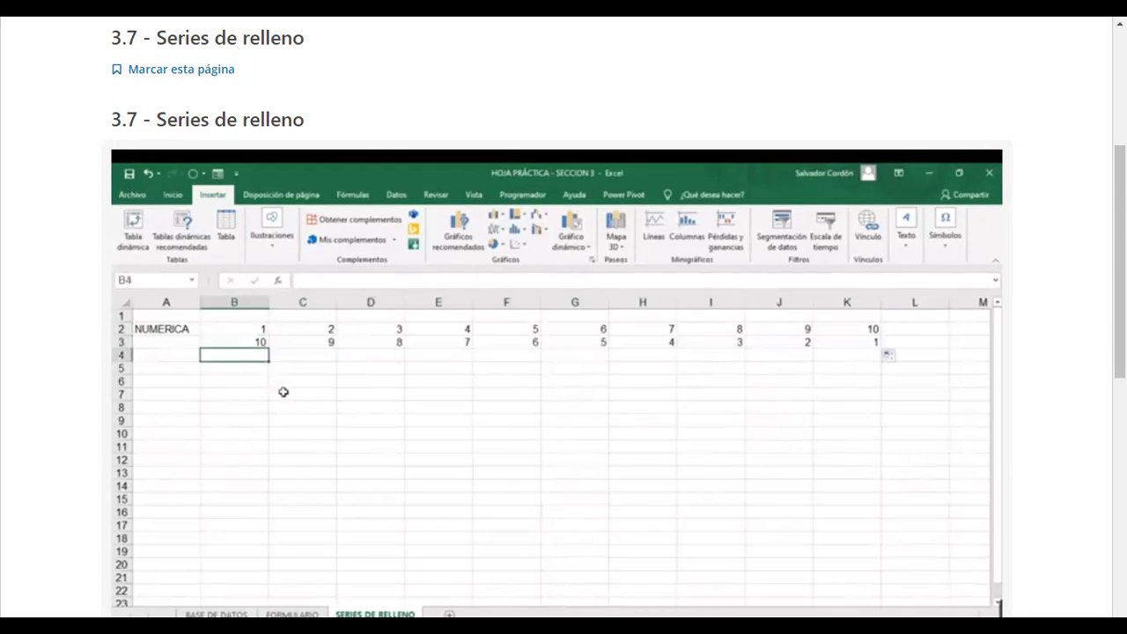
# Step: Enter 1 and 3 in B4:C4 and extend them to K4 for odd numbers 1–19
pyautogui.write('1')
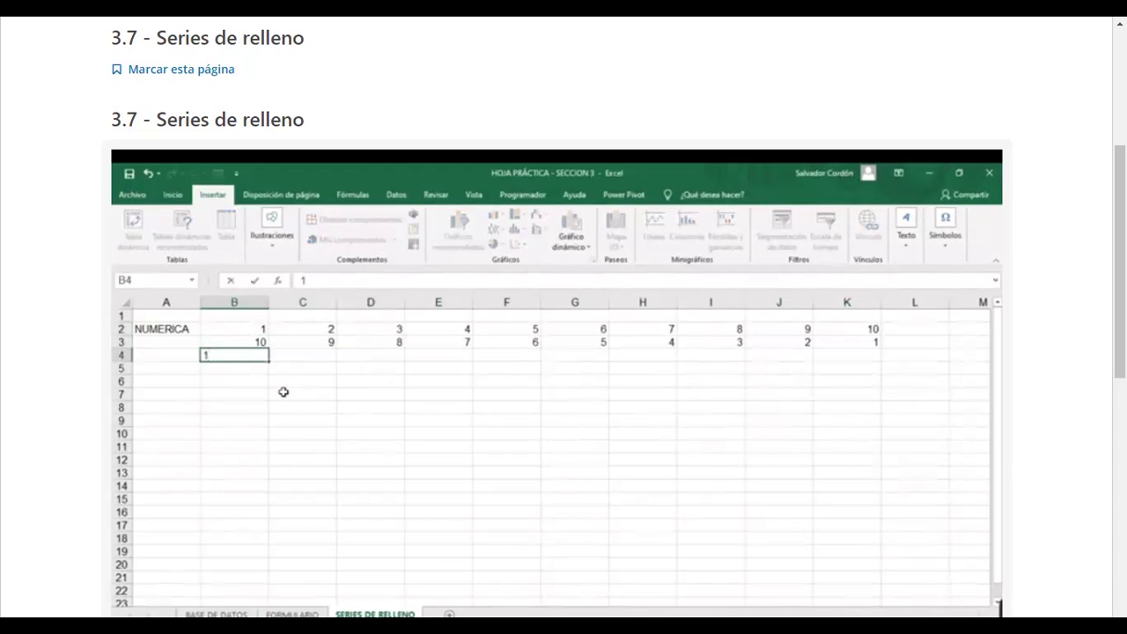
pyautogui.press('Tab')
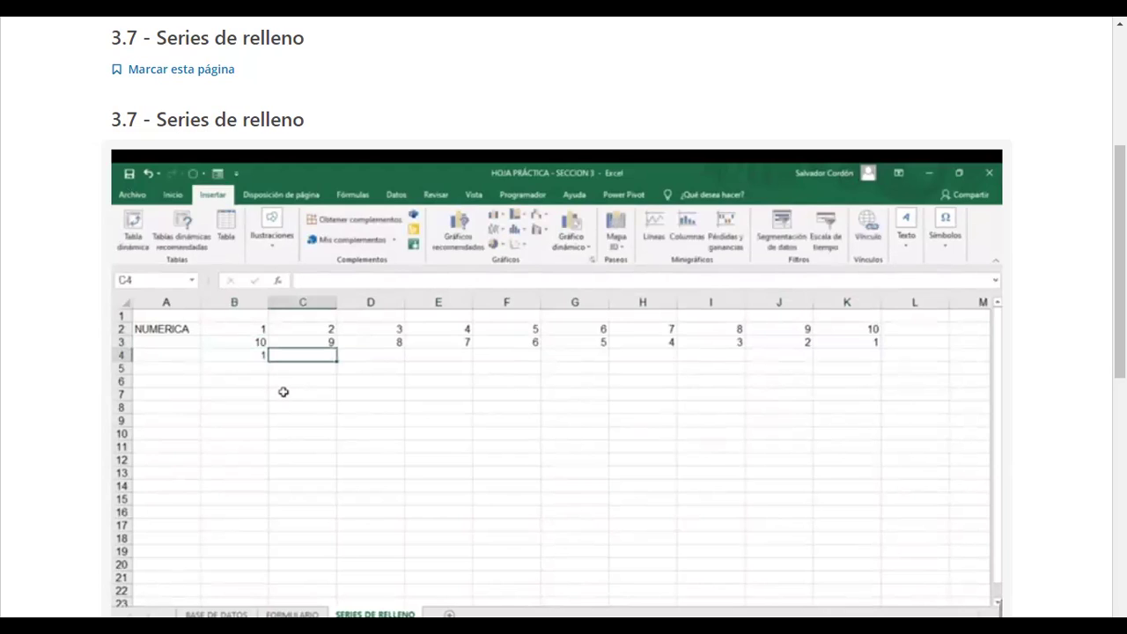
pyautogui.write('3')
pyautogui.click(284, 392)
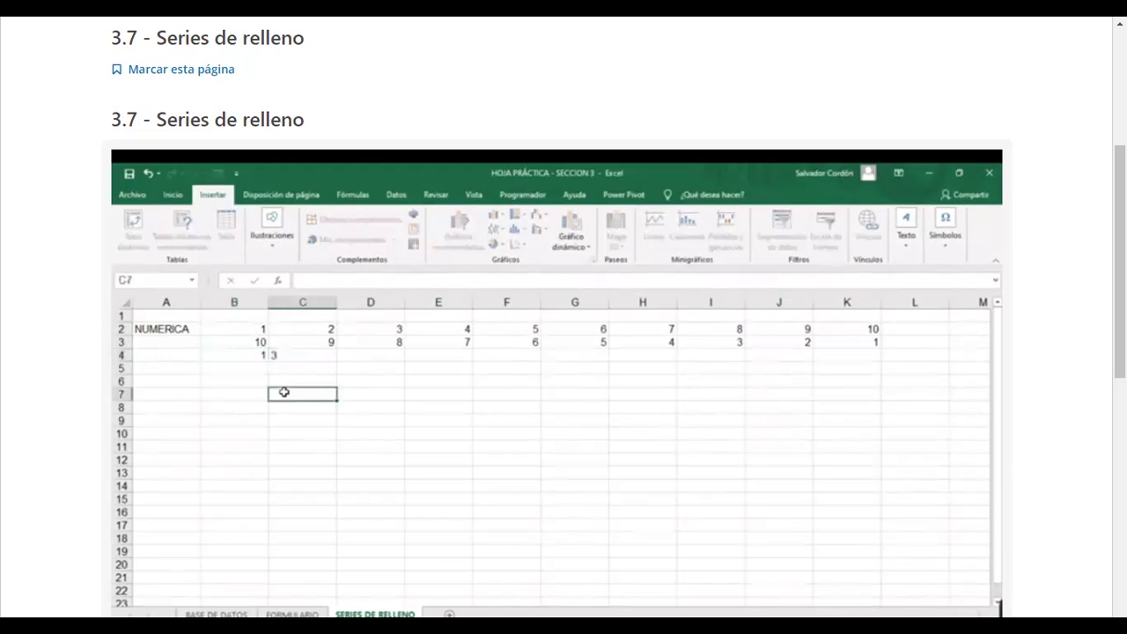
pyautogui.moveTo(262, 353); pyautogui.dragTo(878, 359)
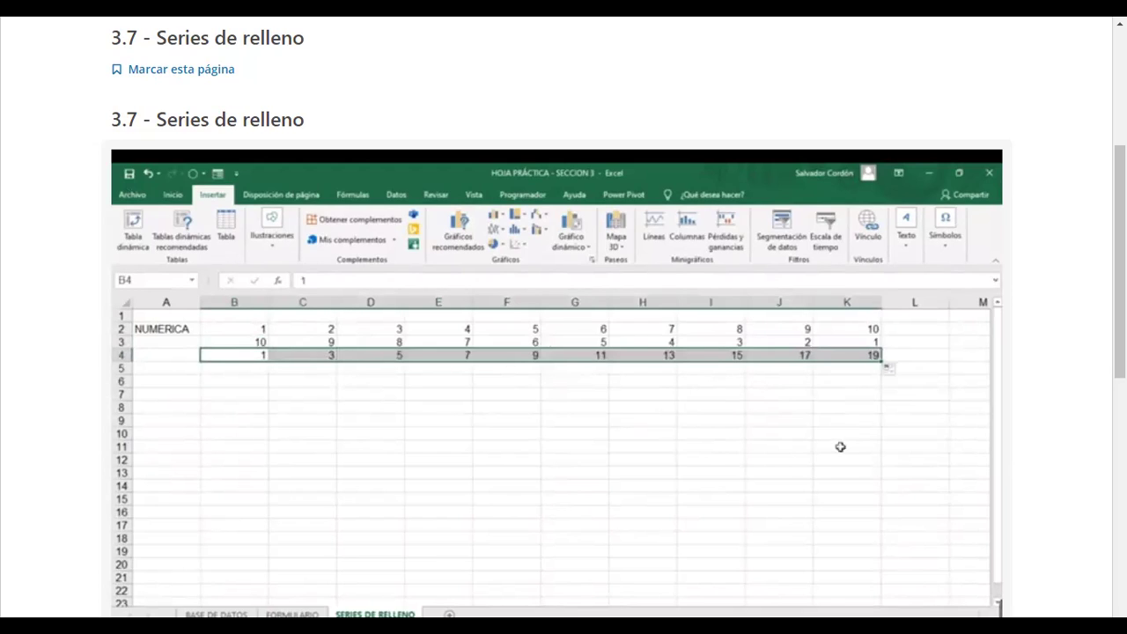
# Step: Fill B5:K5 with tens 0 to 90 from a 0, 10 pattern, then type DIAS in A7
pyautogui.click(227, 368)
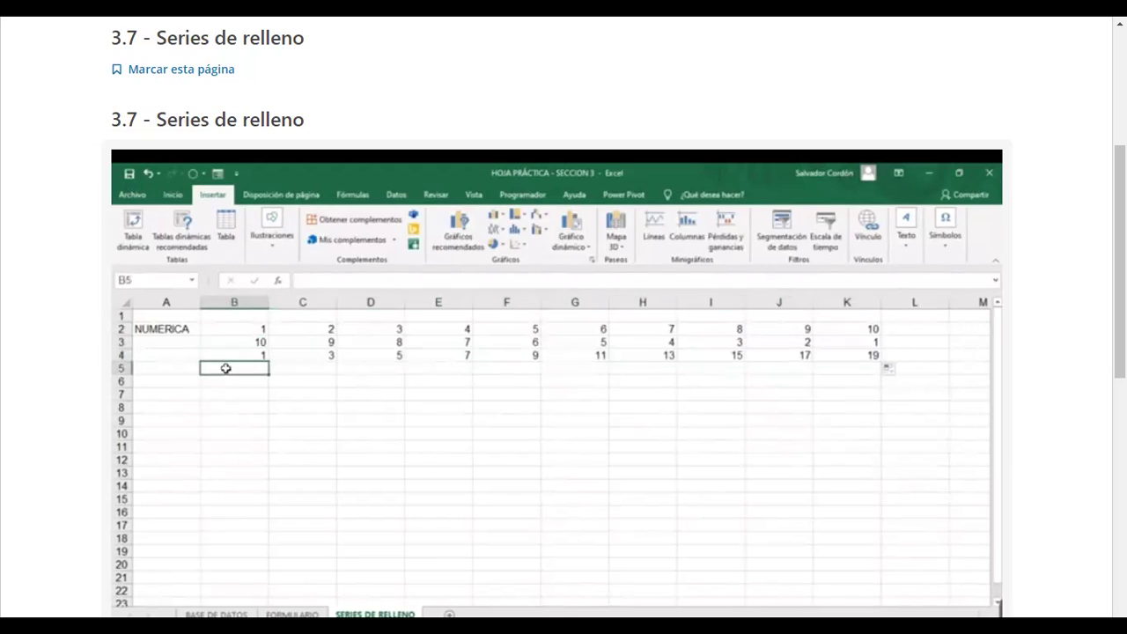
pyautogui.write('0')
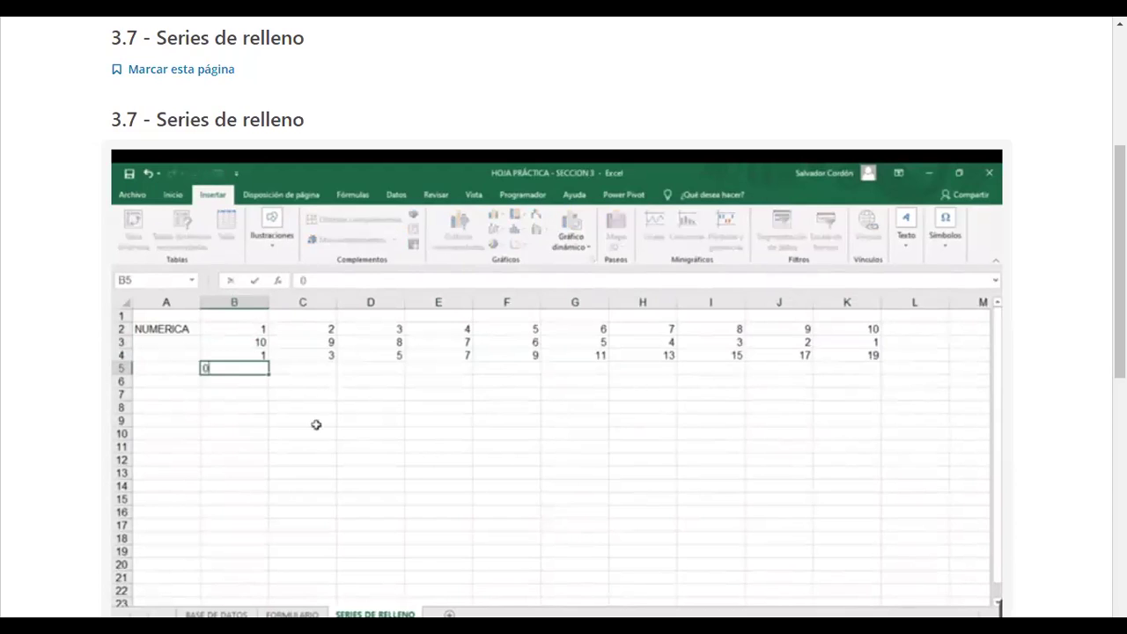
pyautogui.press('Tab')
pyautogui.write('10')
pyautogui.press('Tab')
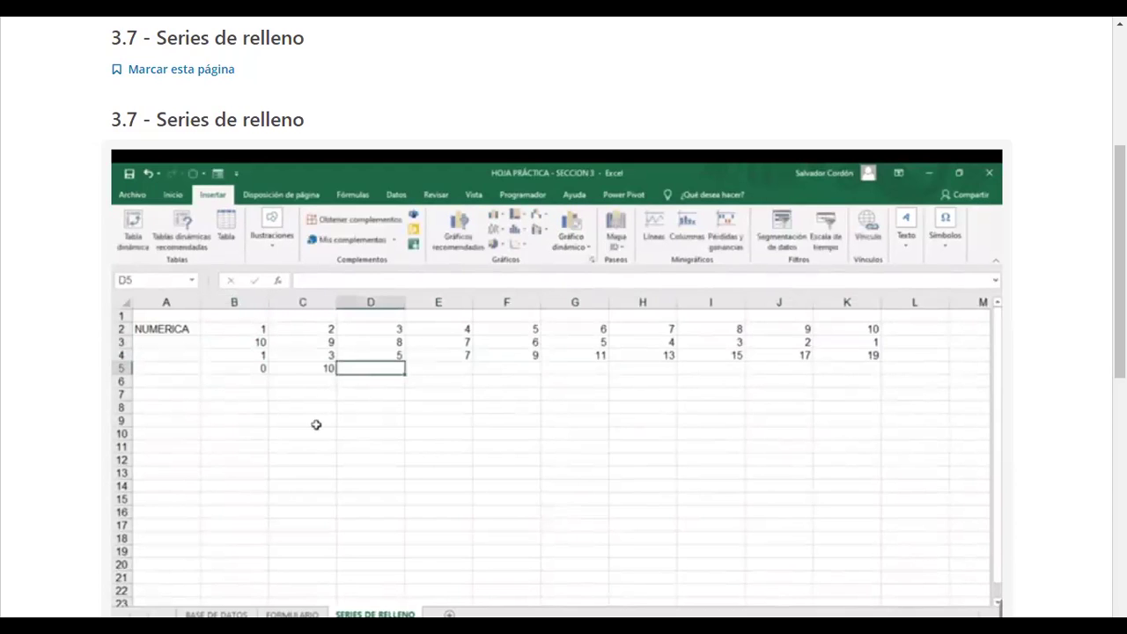
pyautogui.moveTo(256, 370); pyautogui.dragTo(291, 366)
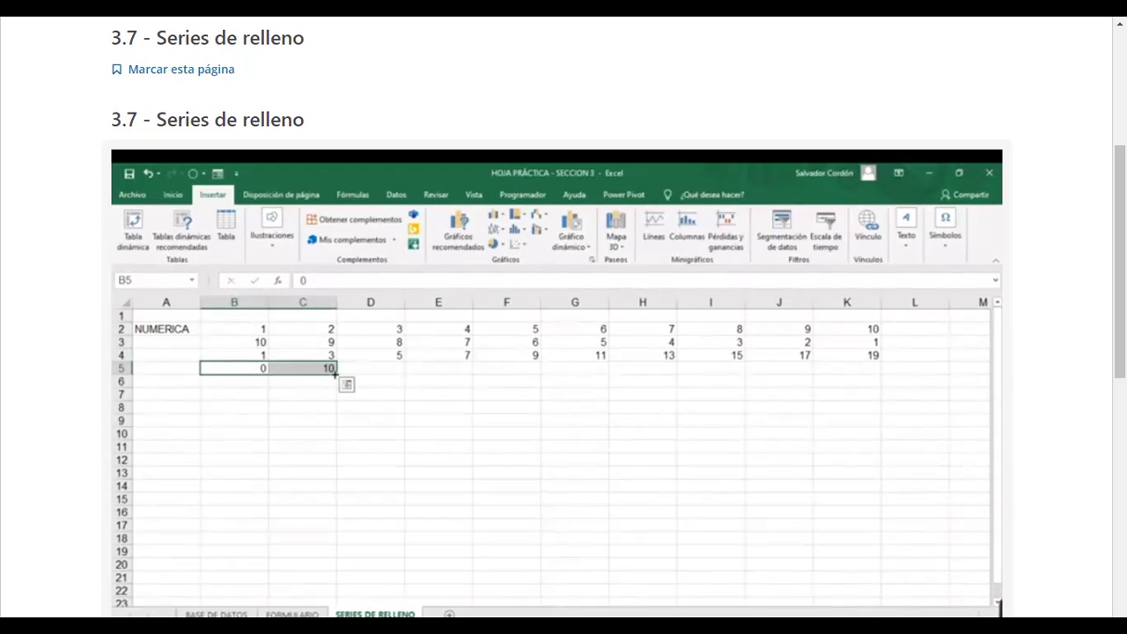
pyautogui.moveTo(349, 374); pyautogui.dragTo(903, 345)
pyautogui.click(845, 439)
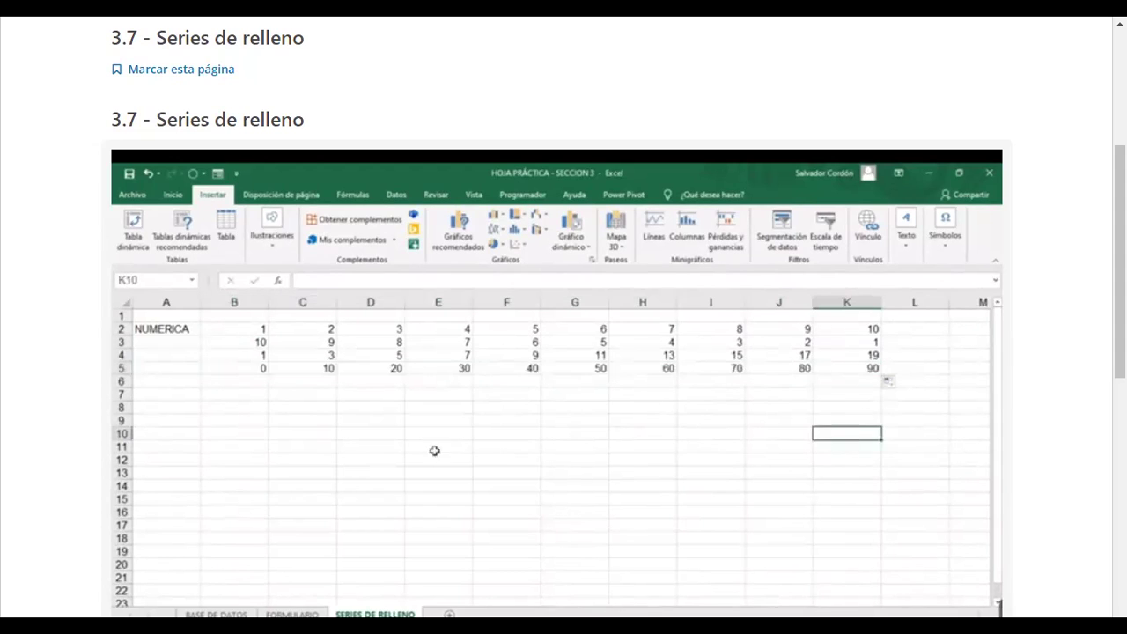
pyautogui.click(178, 394)
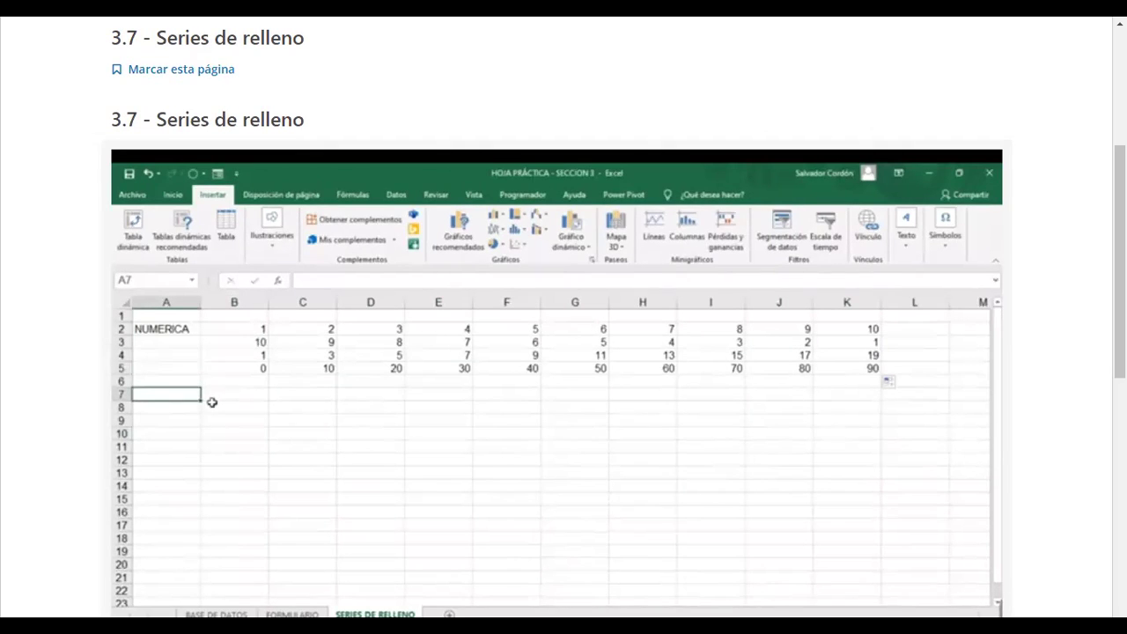
pyautogui.write('DIAS')
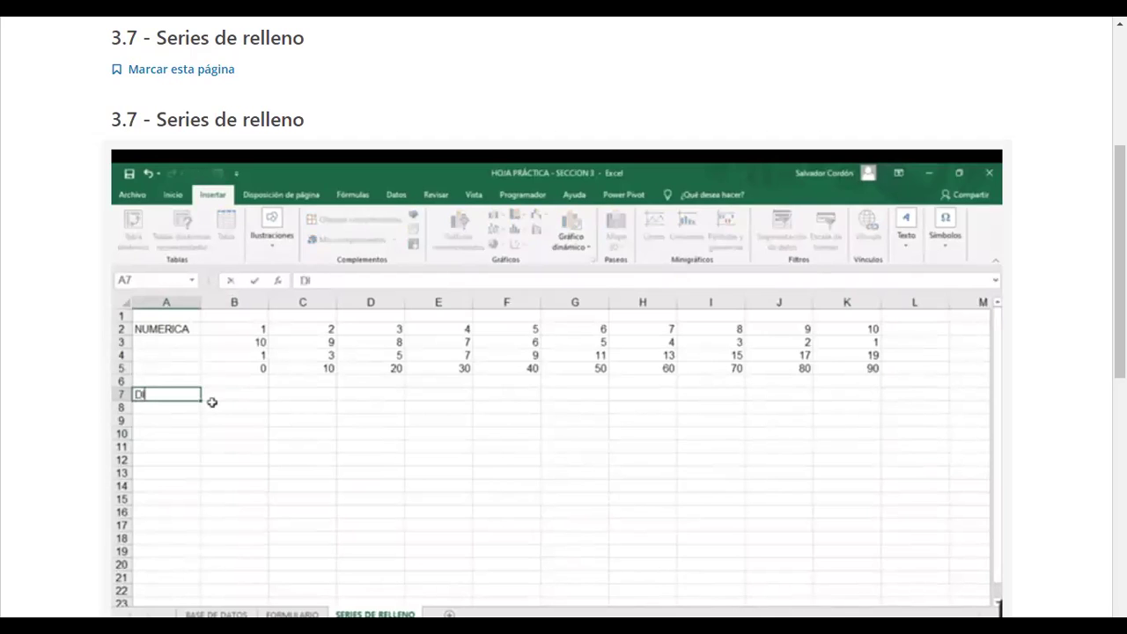
# Step: Enter LUNES in B7 and extend it into weekdays through DOMINGO across B7:H7
pyautogui.press('Return')
pyautogui.press('Up')
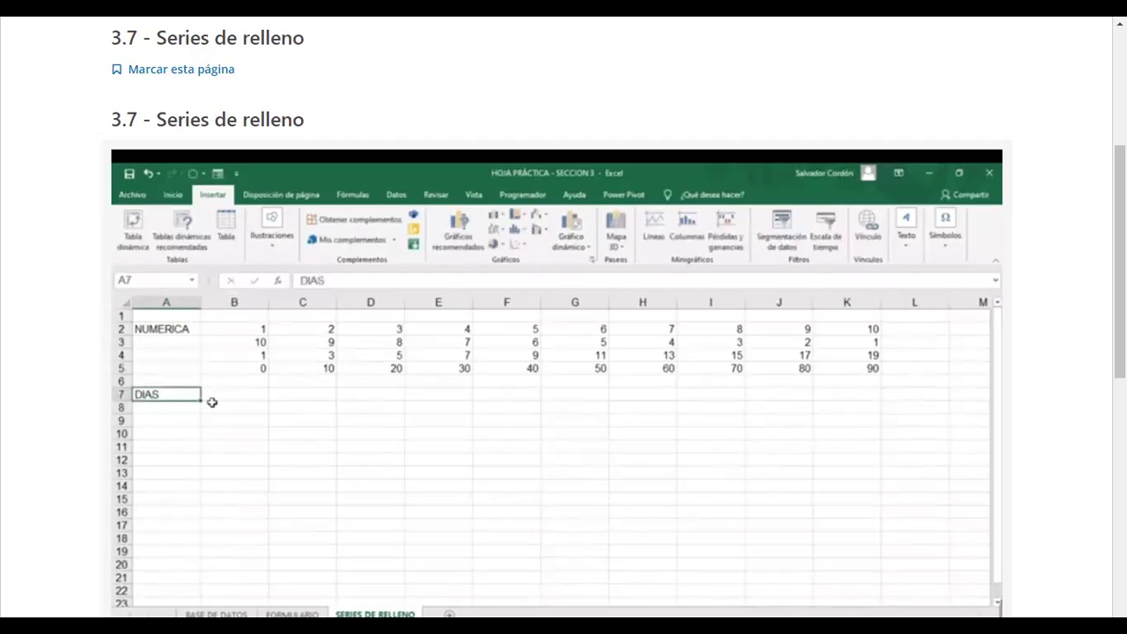
pyautogui.click(212, 403)
pyautogui.write('LUNES')
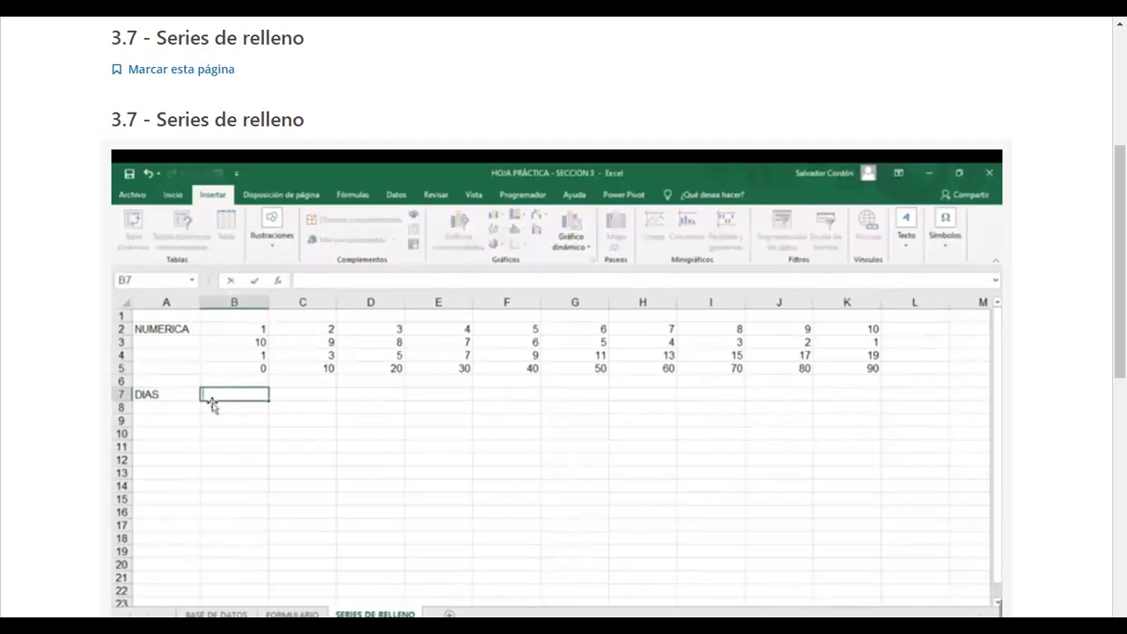
pyautogui.press('Tab')
pyautogui.click(222, 423)
pyautogui.click(234, 398)
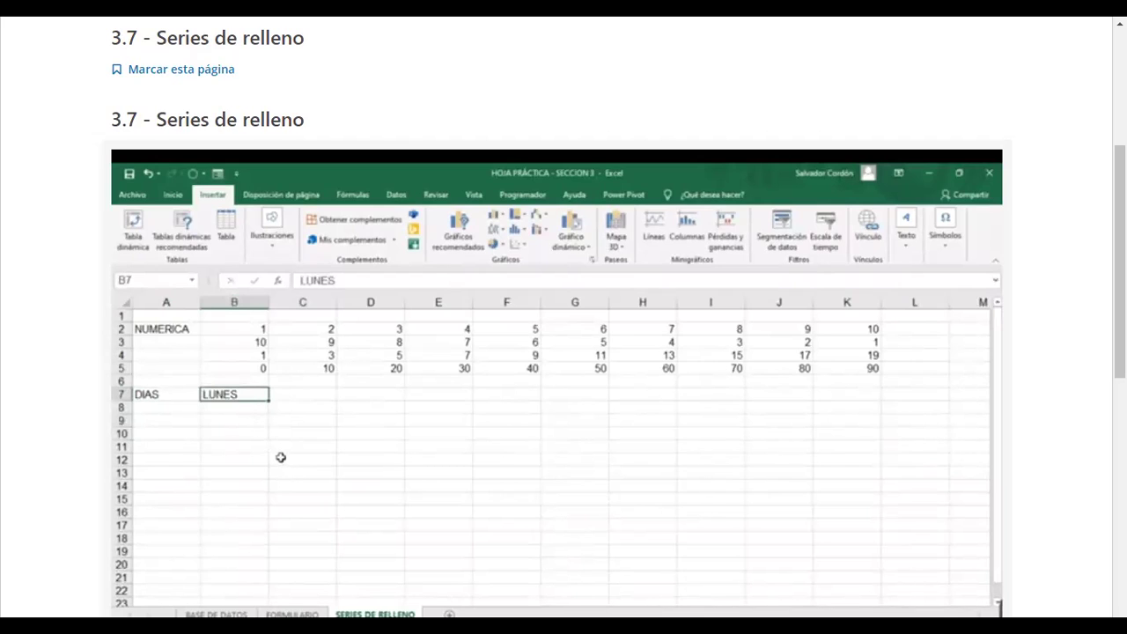
pyautogui.moveTo(316, 403); pyautogui.dragTo(646, 394)
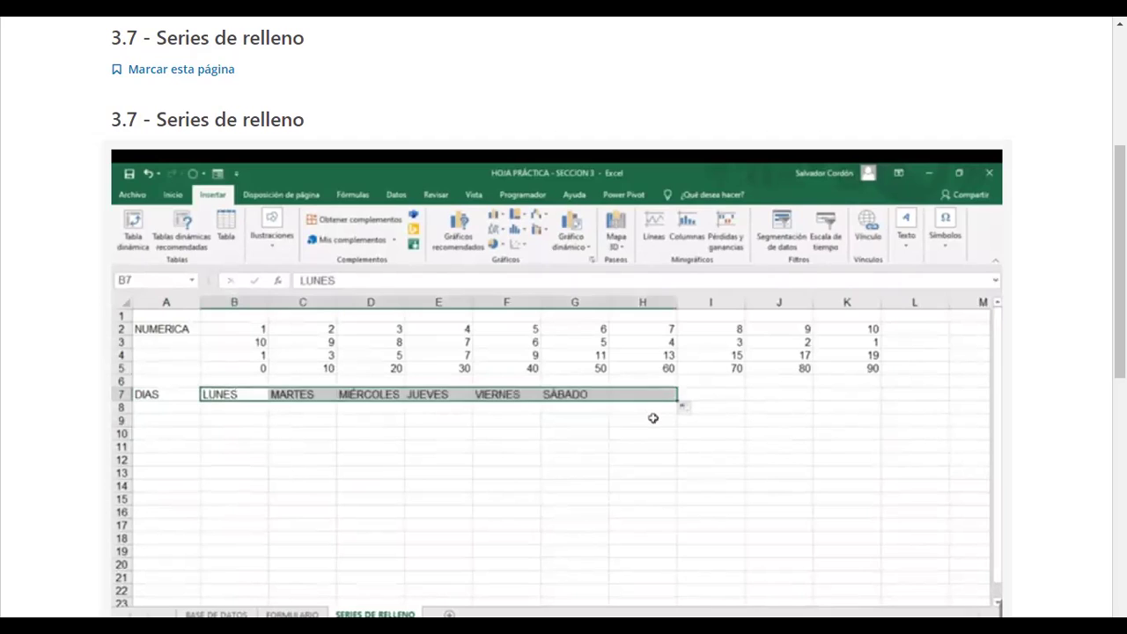
pyautogui.click(621, 425)
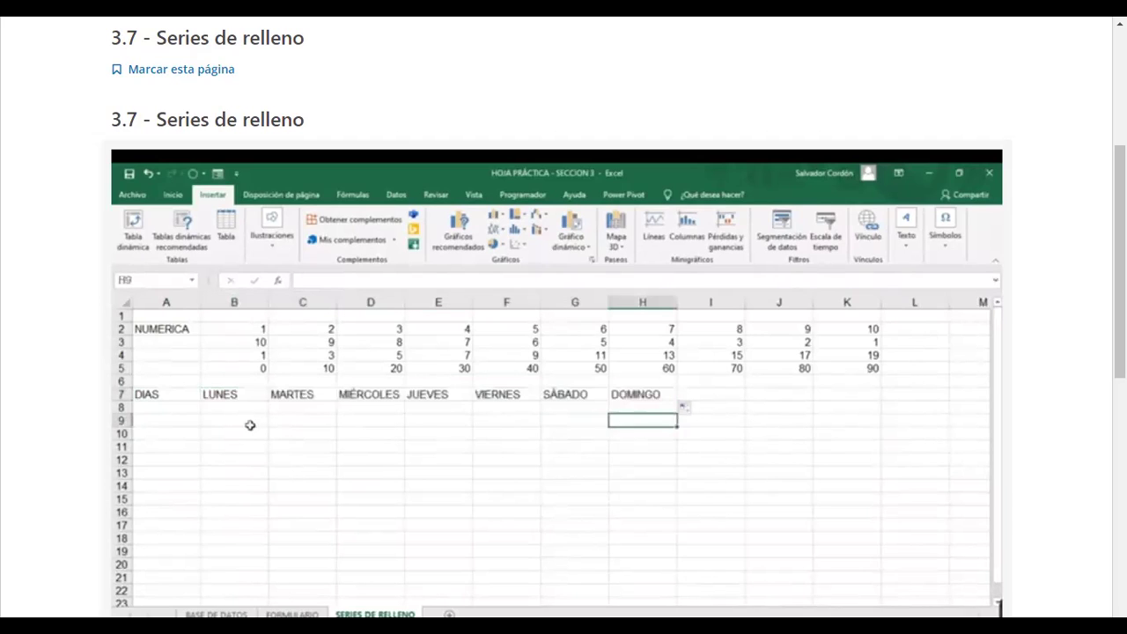
# Step: Enter jueves in B8 and extend it as a weekday series across row 8 to column H
pyautogui.click(241, 407)
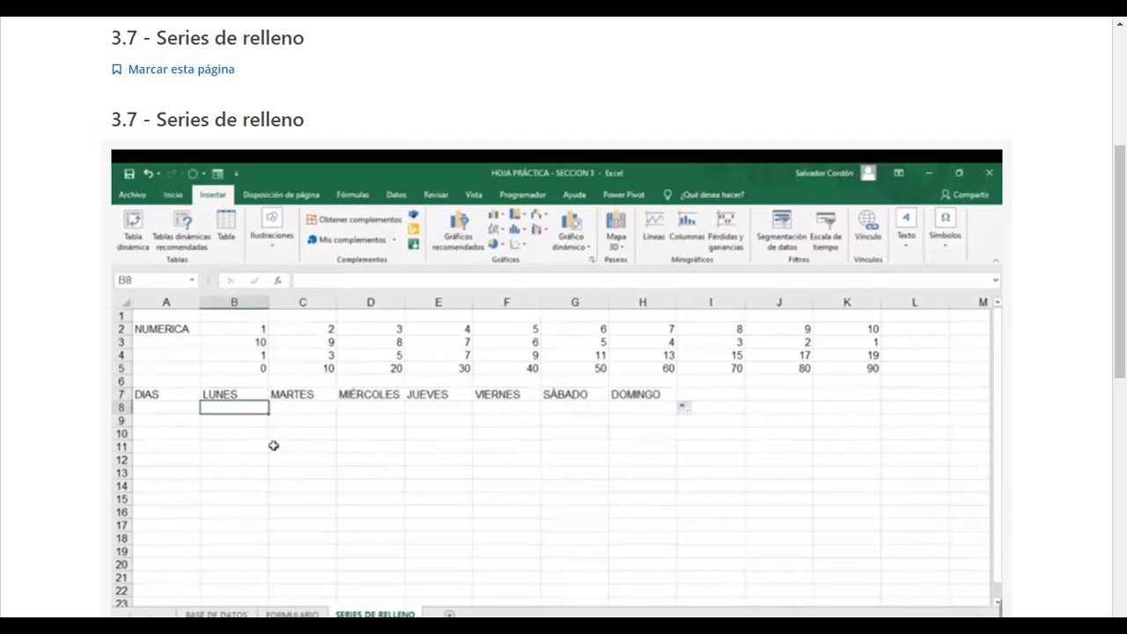
pyautogui.write('jueves')
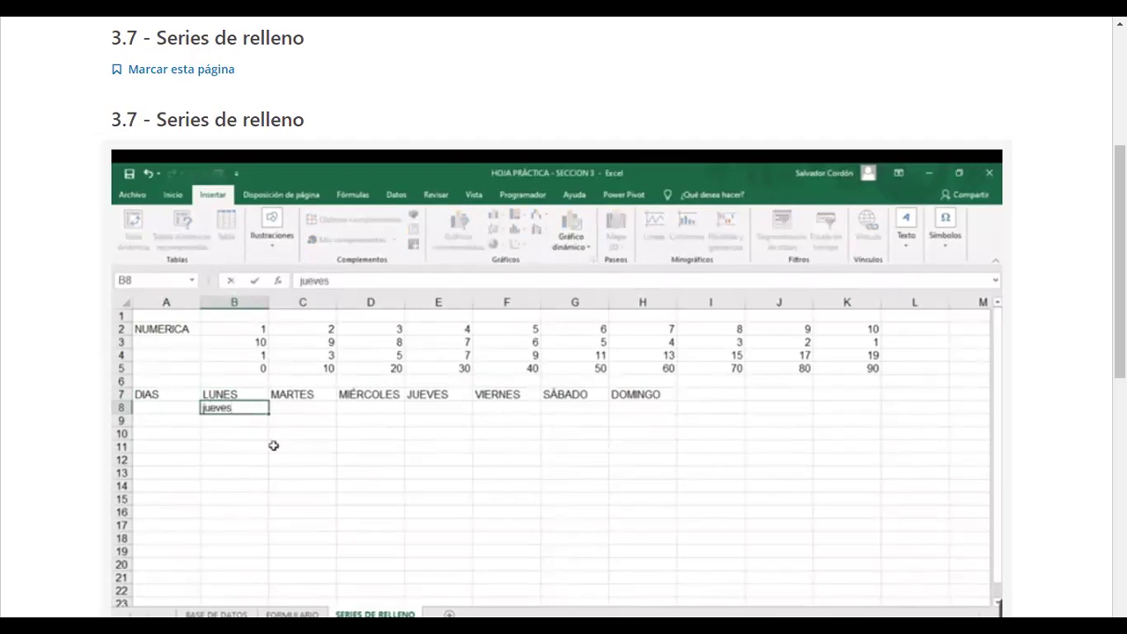
pyautogui.press('Return')
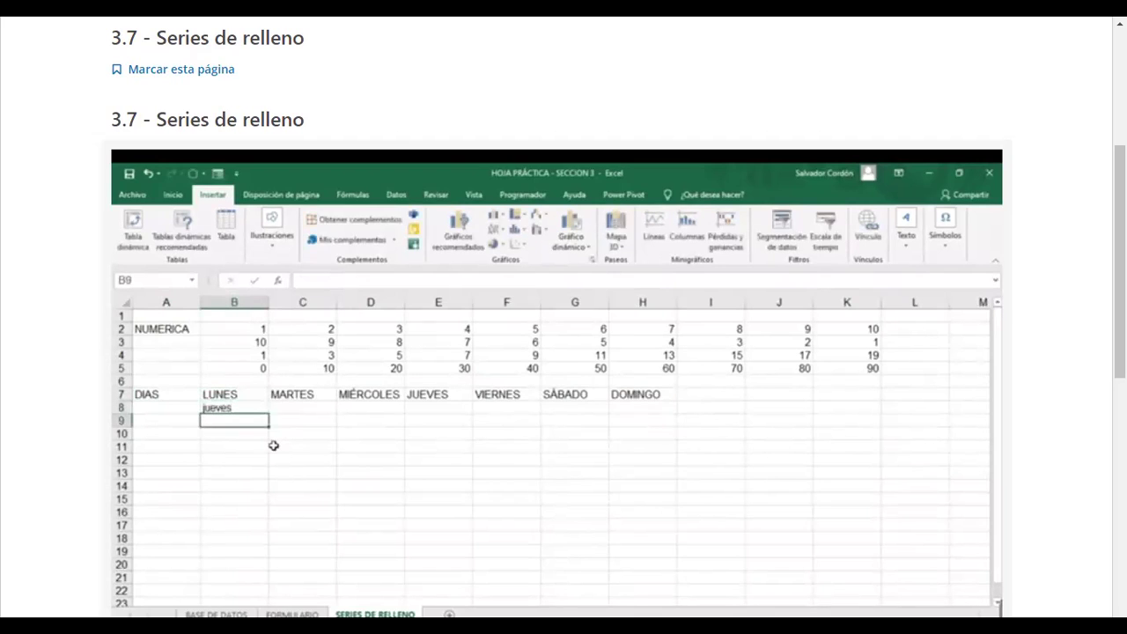
pyautogui.click(259, 409)
pyautogui.moveTo(268, 414); pyautogui.dragTo(671, 415)
pyautogui.click(244, 422)
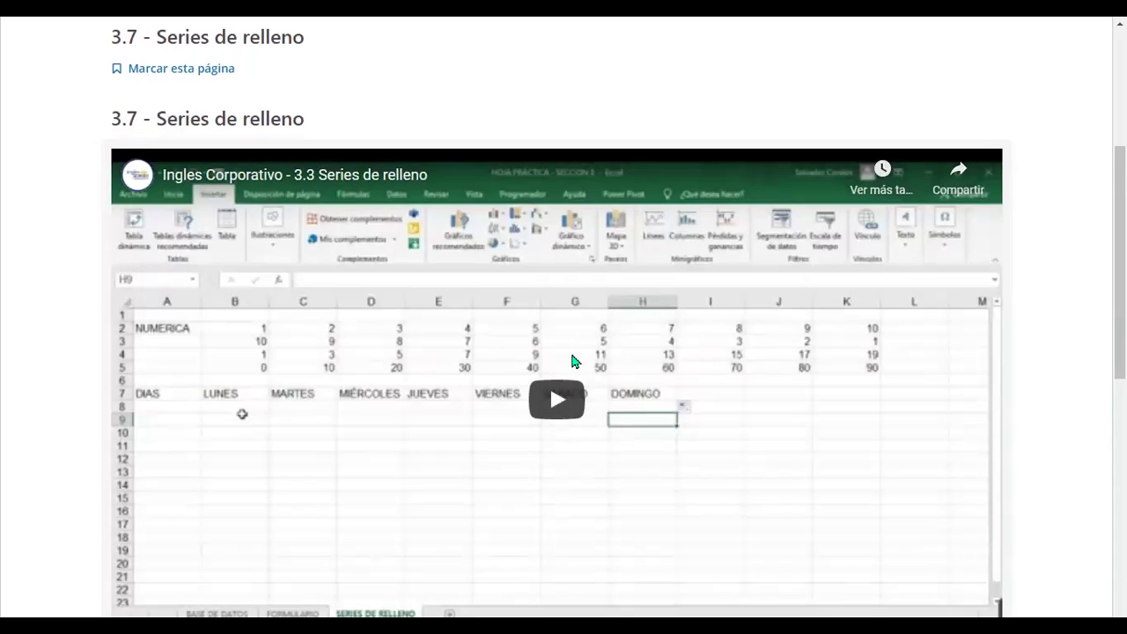
# Step: Scroll the course page down past the finished lesson video
pyautogui.scroll(-2, 401, 489)
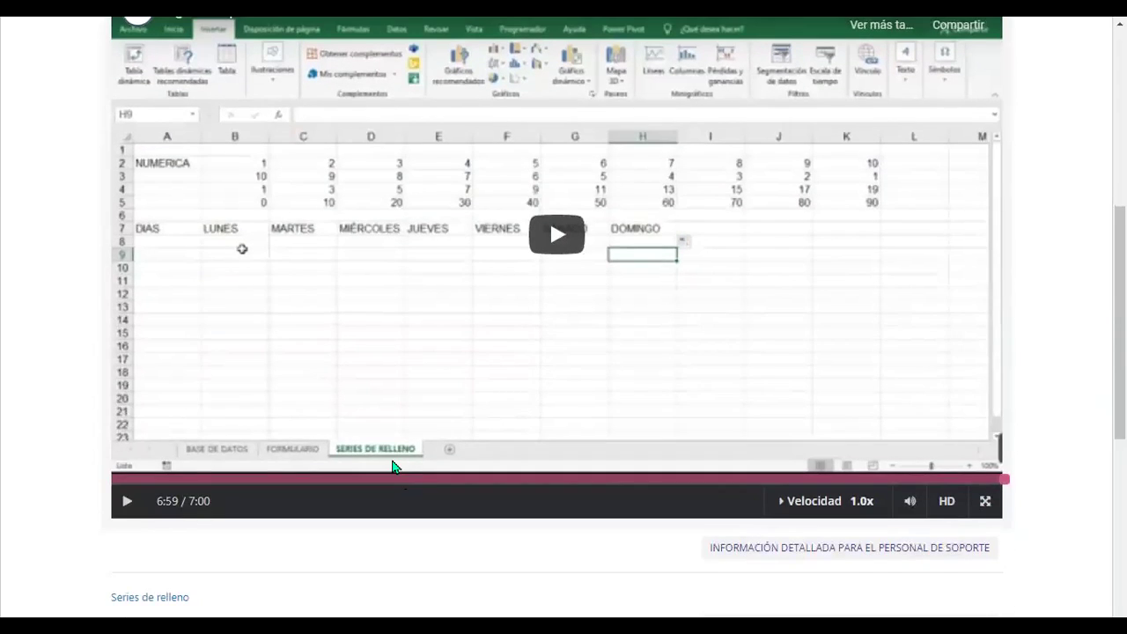
pyautogui.scroll(-3, 388, 480)
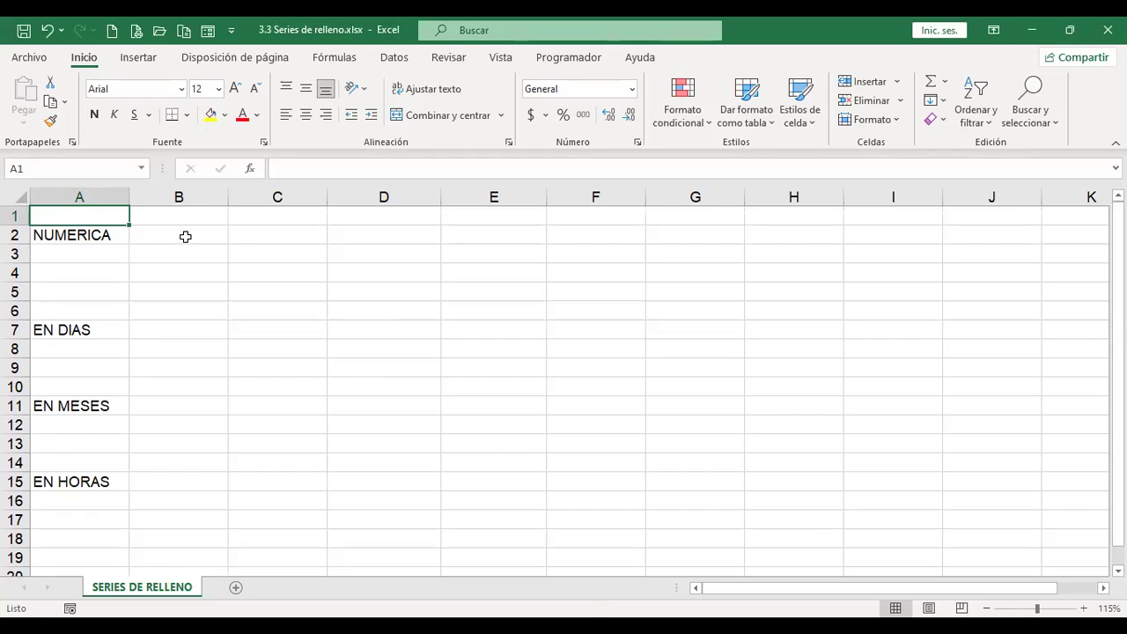
# Step: Review the NUMERICA, EN DIAS, EN MESES and EN HORAS labels, then enter 1 in B2
pyautogui.click(185, 238)
pyautogui.click(91, 234)
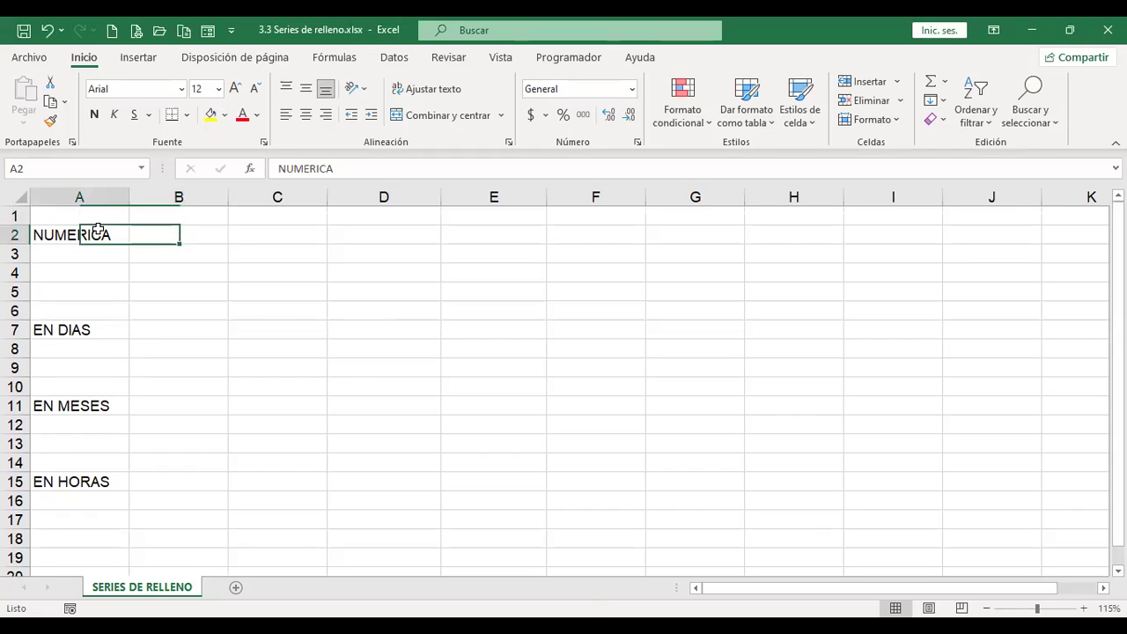
pyautogui.click(92, 328)
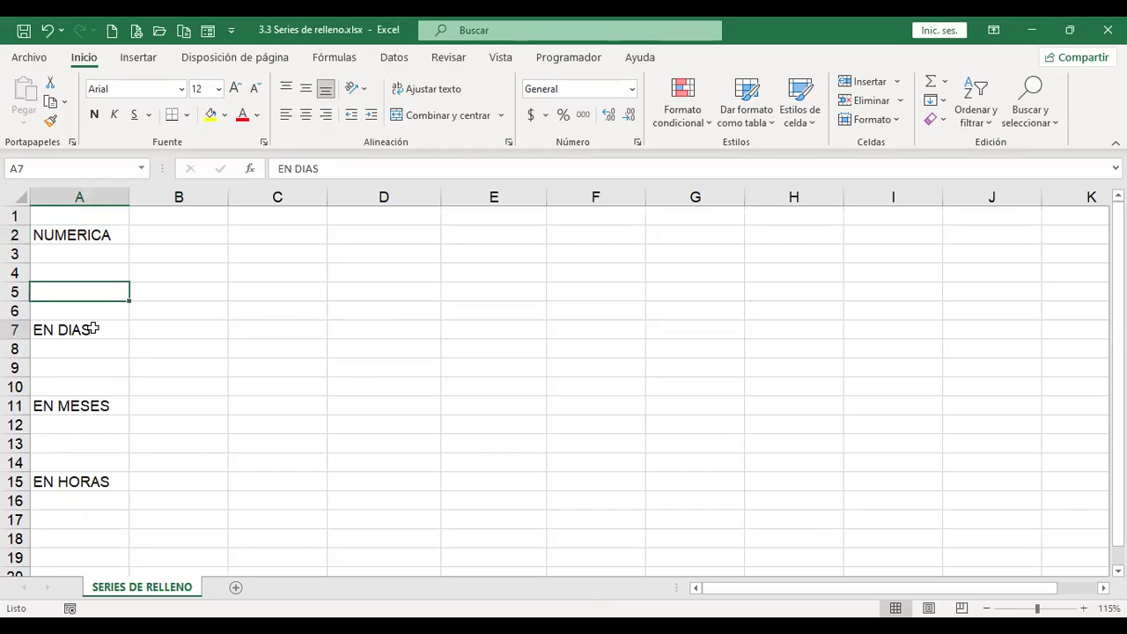
pyautogui.click(103, 404)
pyautogui.click(112, 478)
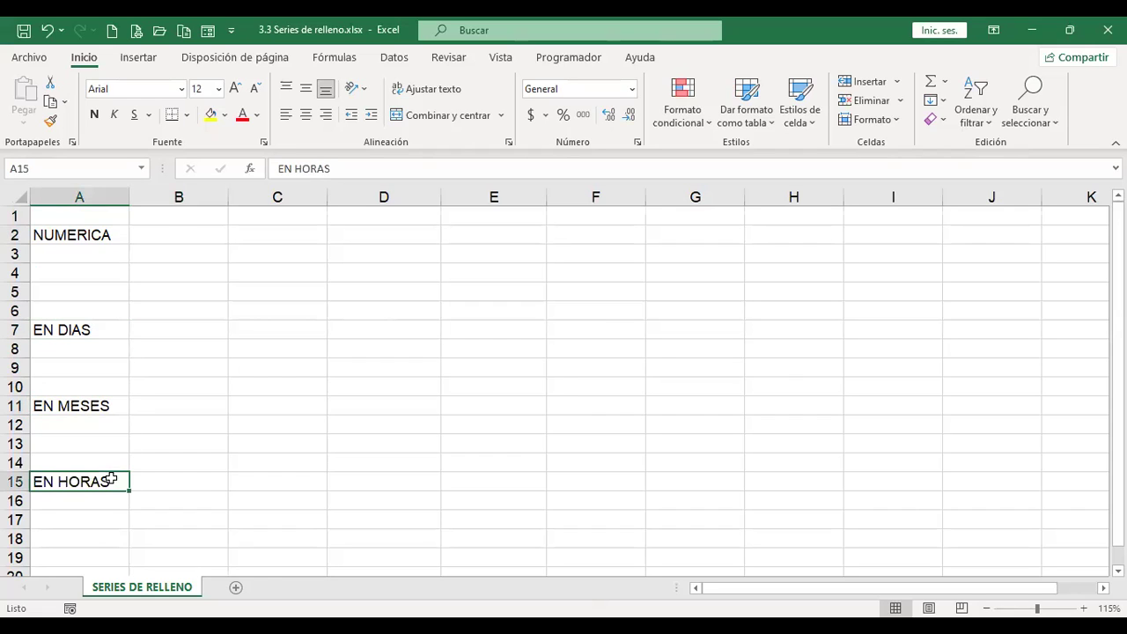
pyautogui.click(181, 231)
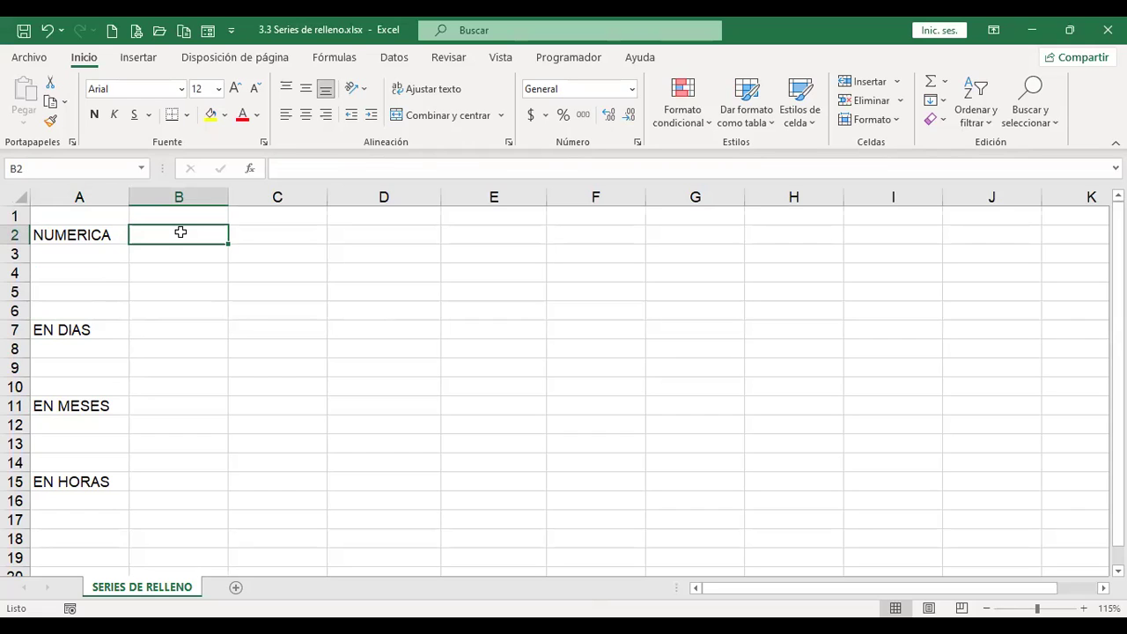
pyautogui.write('1')
pyautogui.press('Tab')
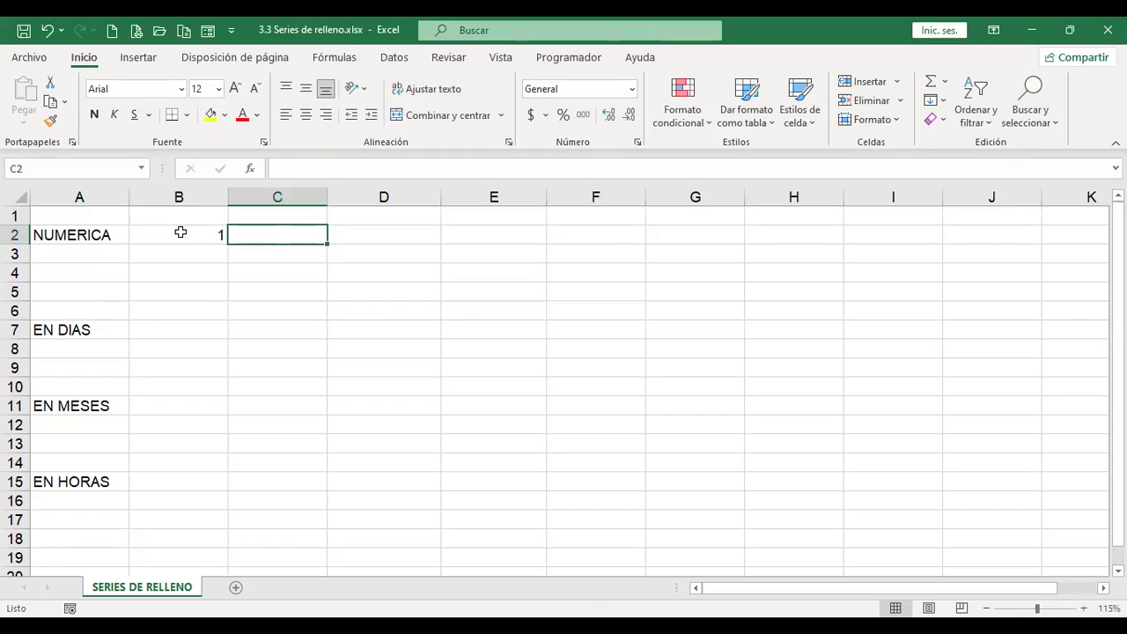
pyautogui.click(179, 232)
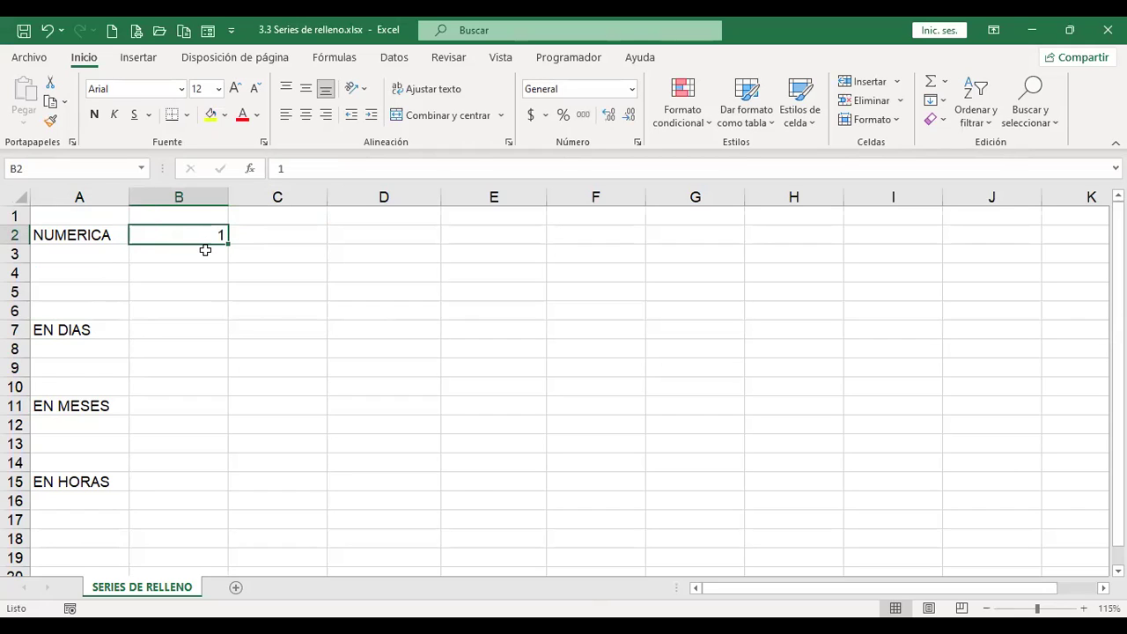
# Step: Fill B2 across to J2, switch to Serie de relleno, then to Rellenar formatos solo
pyautogui.moveTo(229, 247); pyautogui.dragTo(1002, 234)
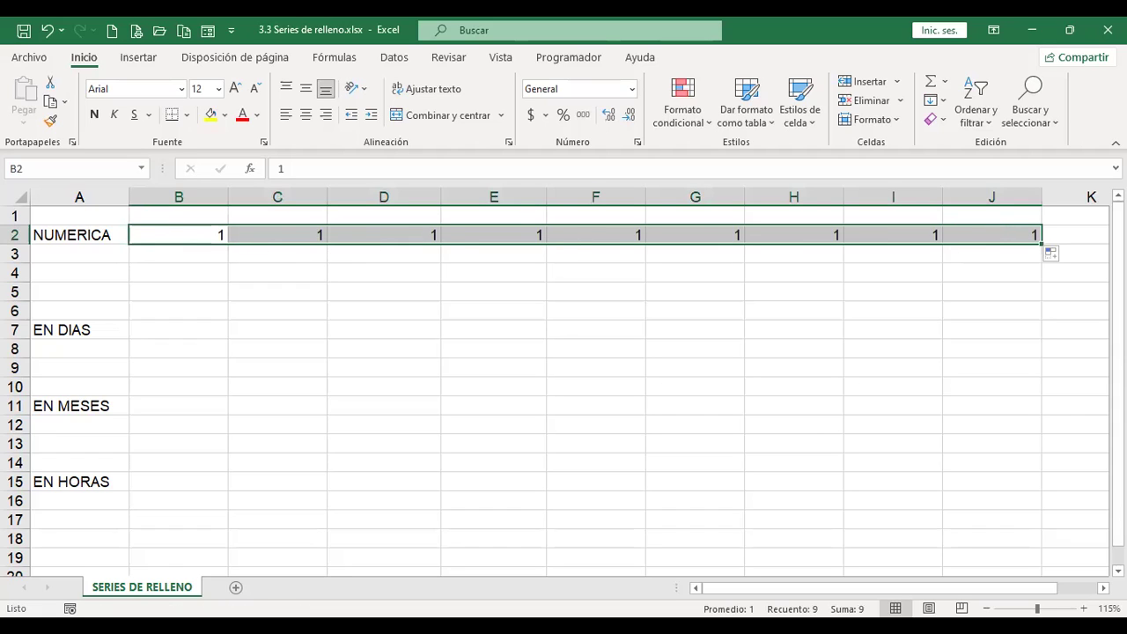
pyautogui.click(1066, 260)
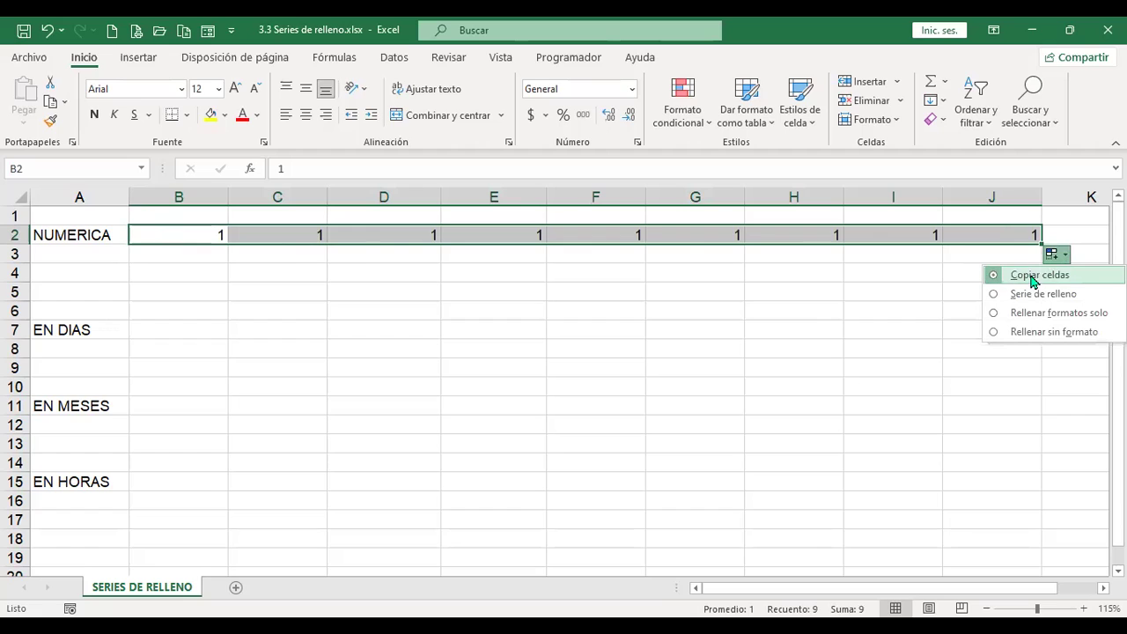
pyautogui.click(1076, 295)
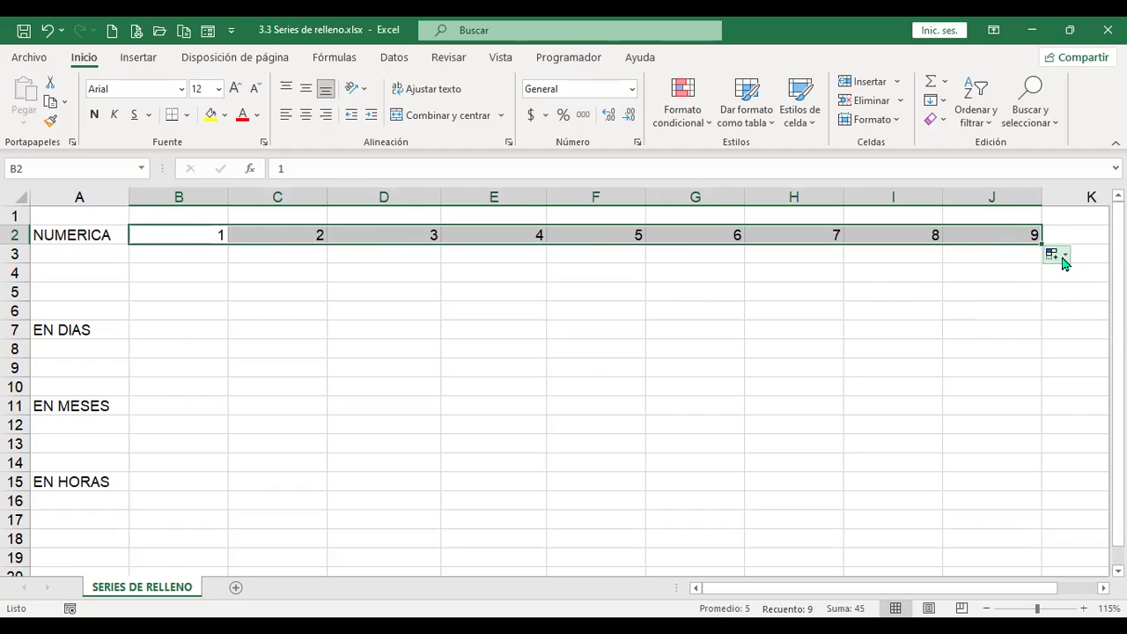
pyautogui.click(1060, 259)
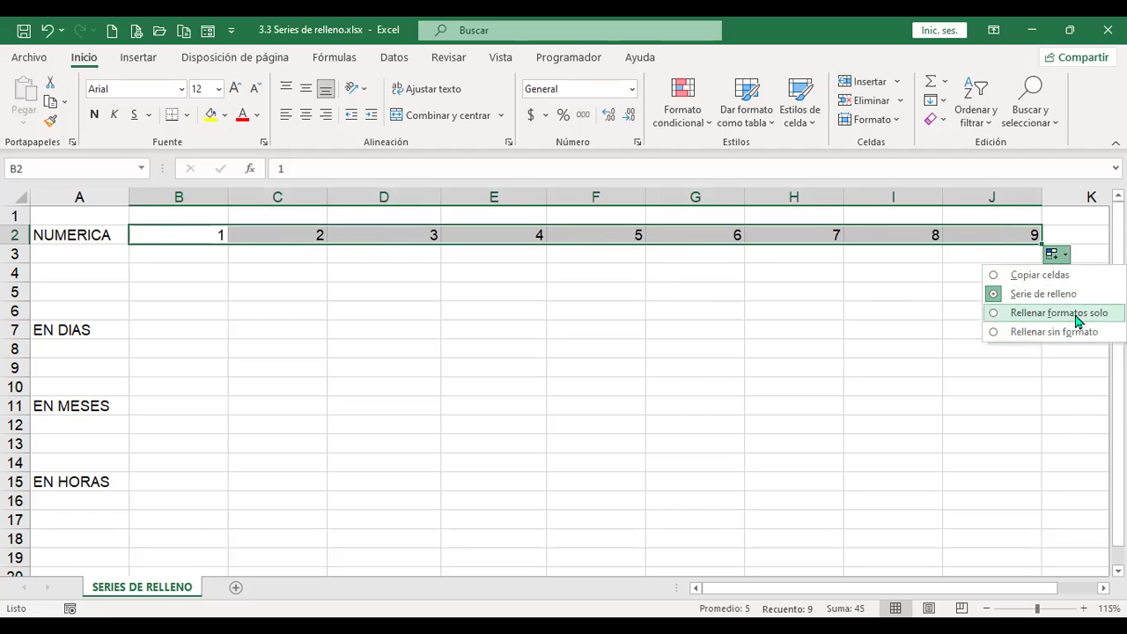
pyautogui.click(1076, 313)
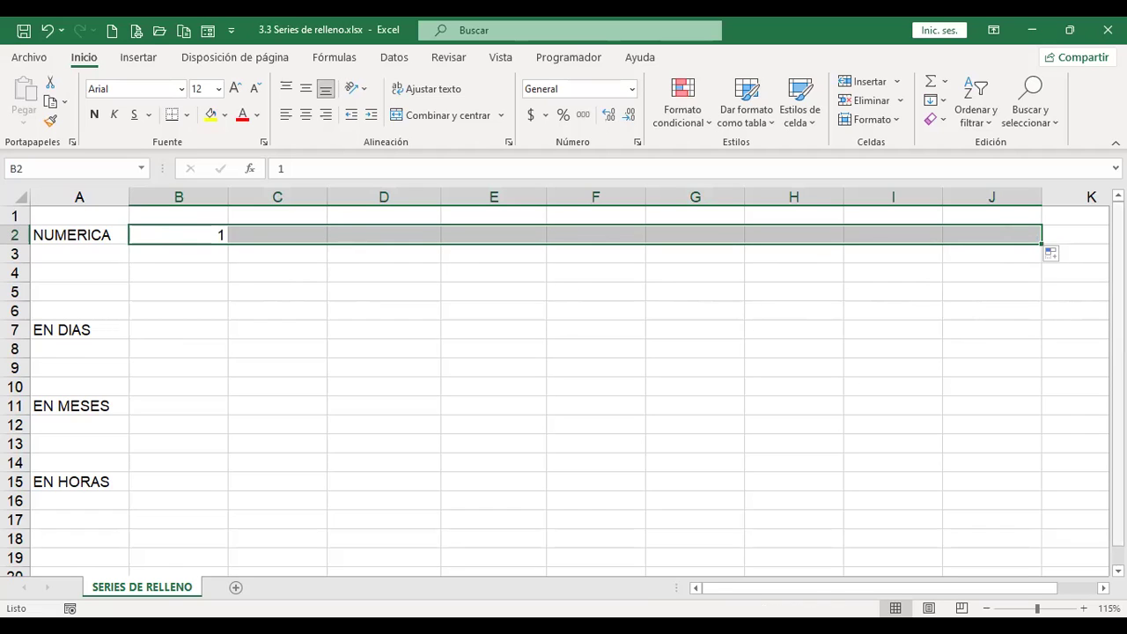
pyautogui.click(1062, 257)
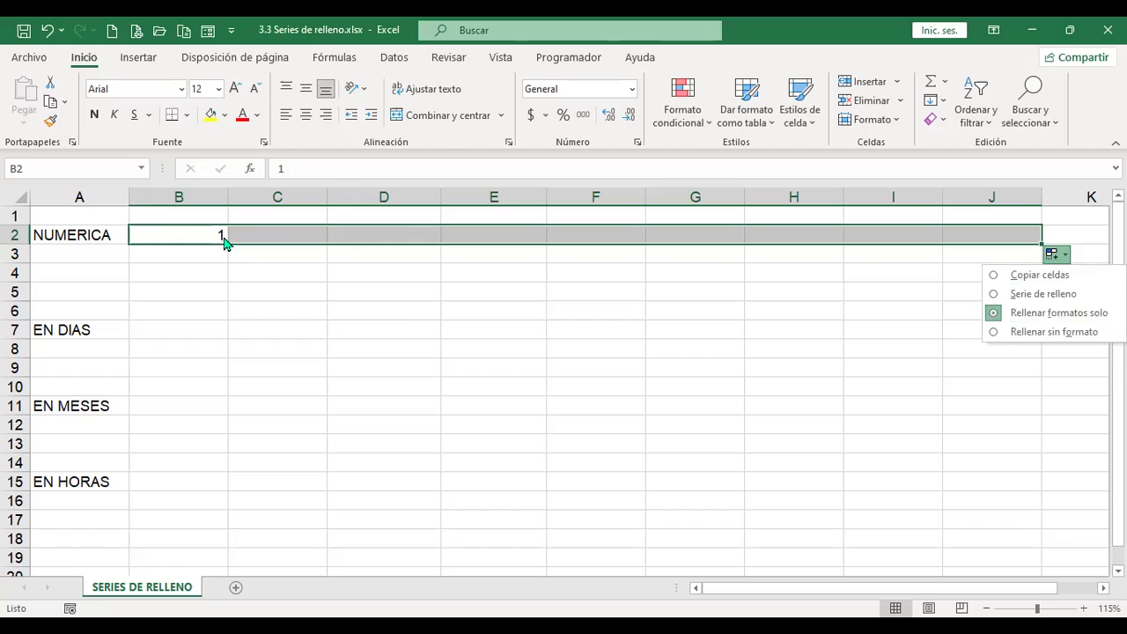
pyautogui.click(282, 231)
pyautogui.click(196, 231)
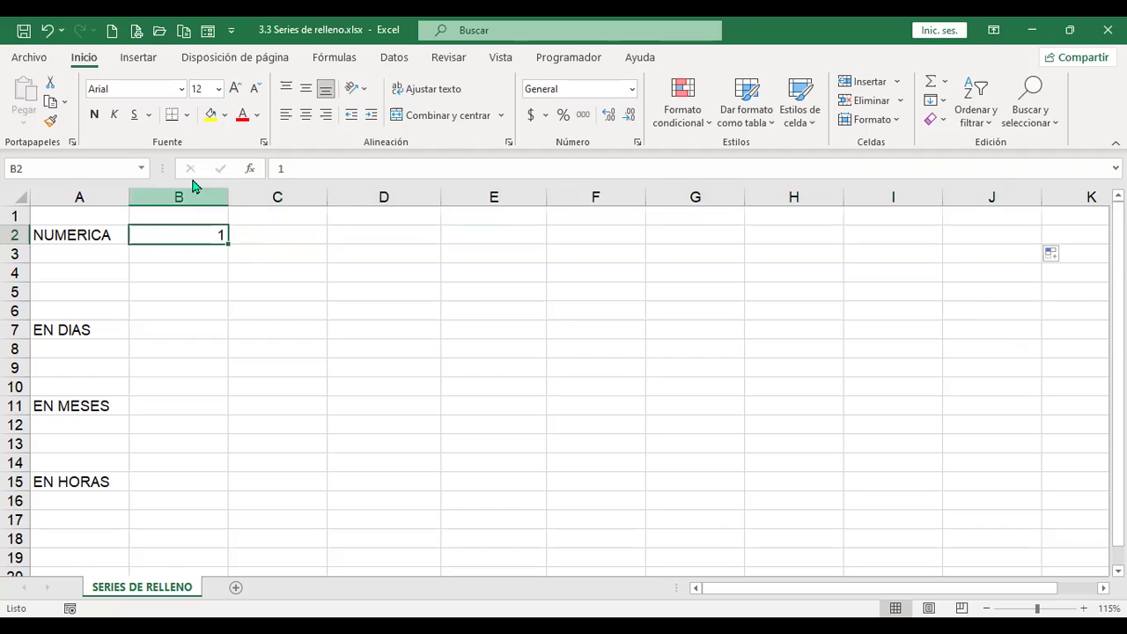
# Step: Colour B2 yellow and fill only its formatting across C2:J2
pyautogui.click(210, 114)
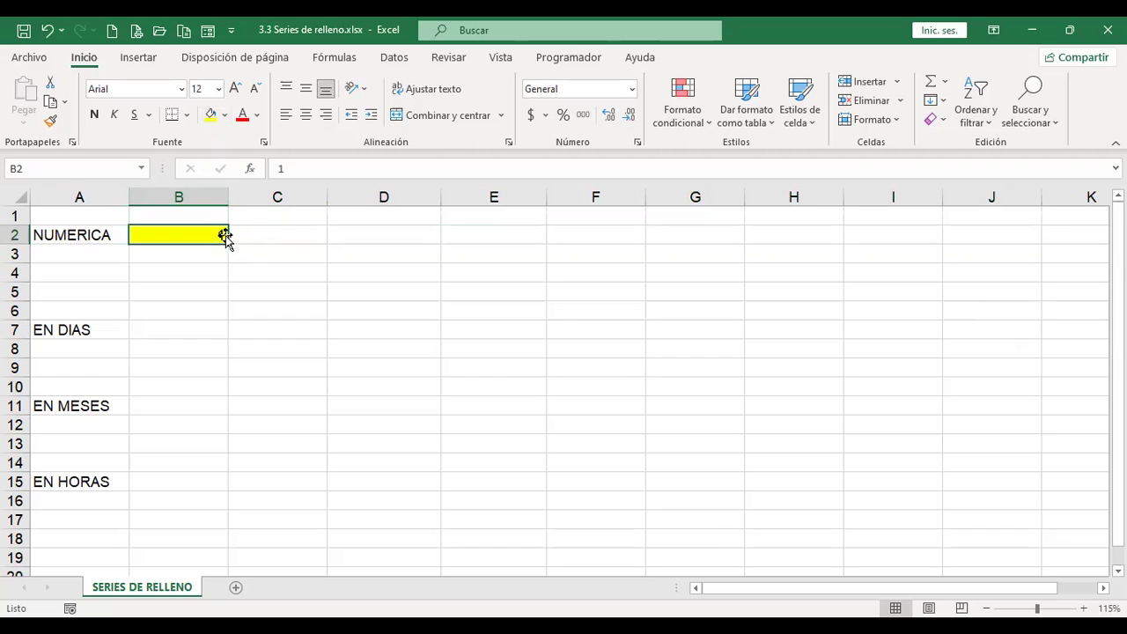
pyautogui.moveTo(228, 243); pyautogui.dragTo(1031, 244)
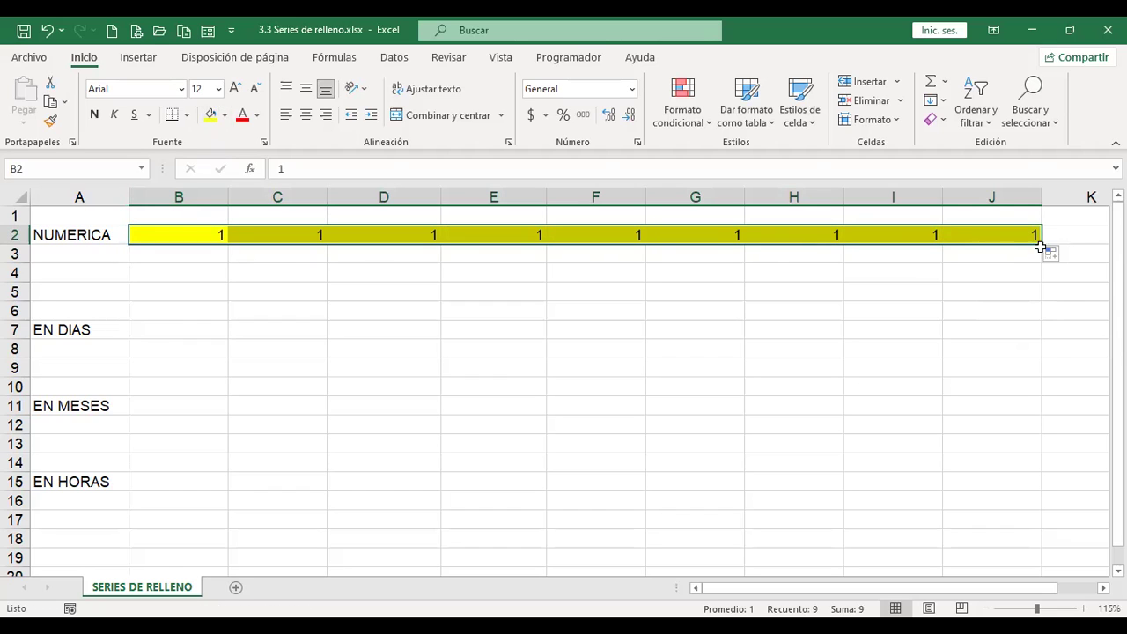
pyautogui.click(1065, 258)
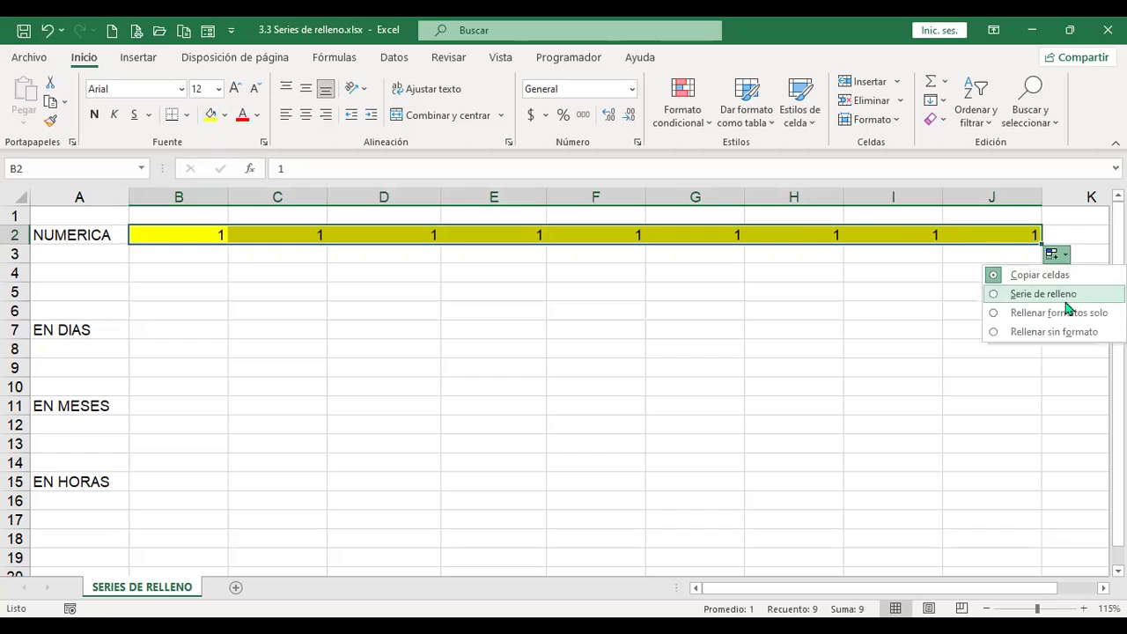
pyautogui.click(1067, 317)
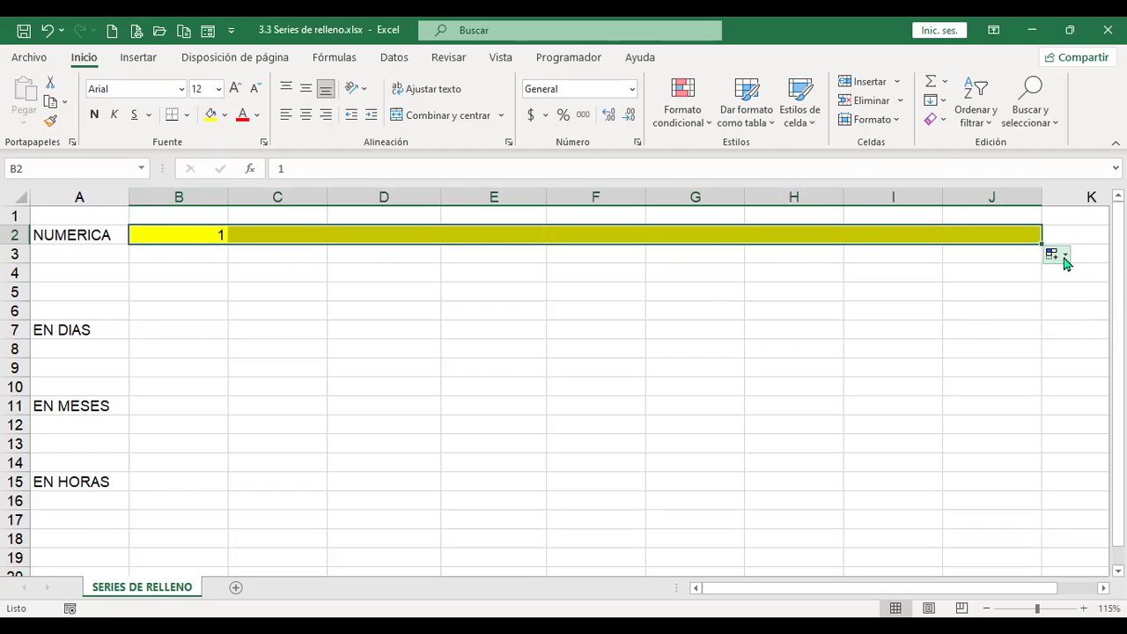
# Step: Switch row 2 to values without formatting, then to the 1–9 series, and remove the background fill
pyautogui.click(1065, 257)
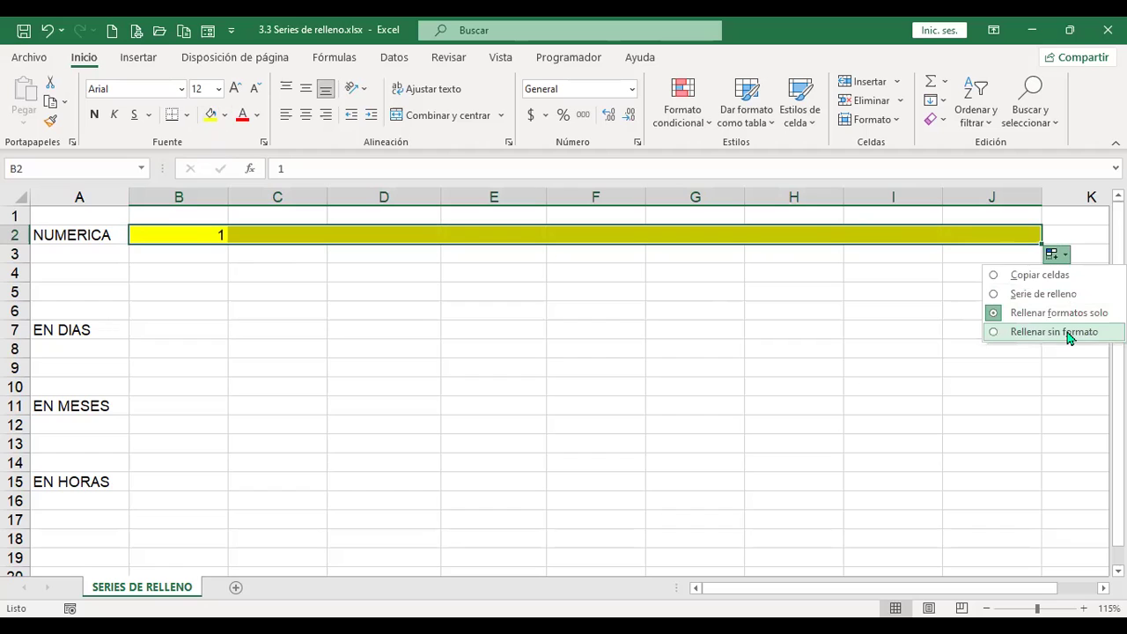
pyautogui.click(1055, 332)
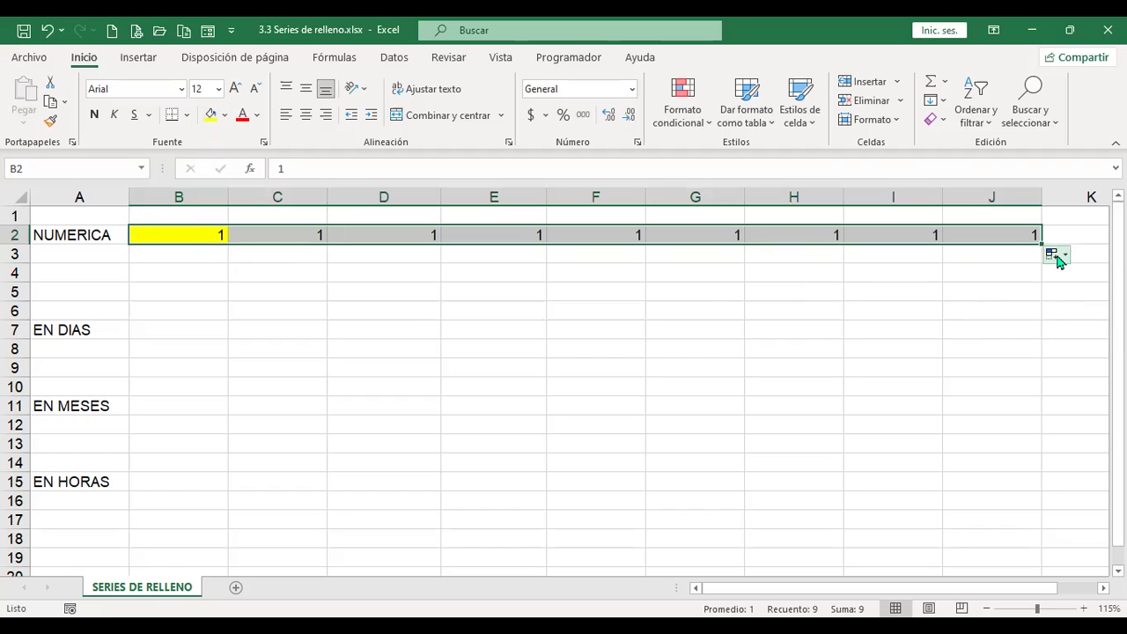
pyautogui.click(1056, 261)
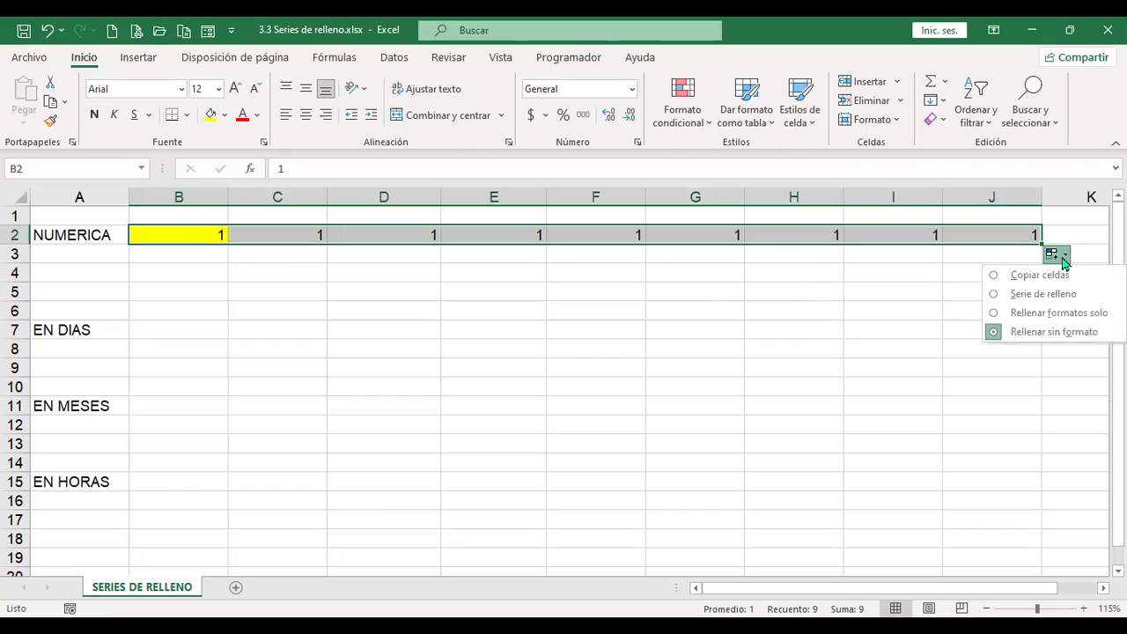
pyautogui.click(1062, 302)
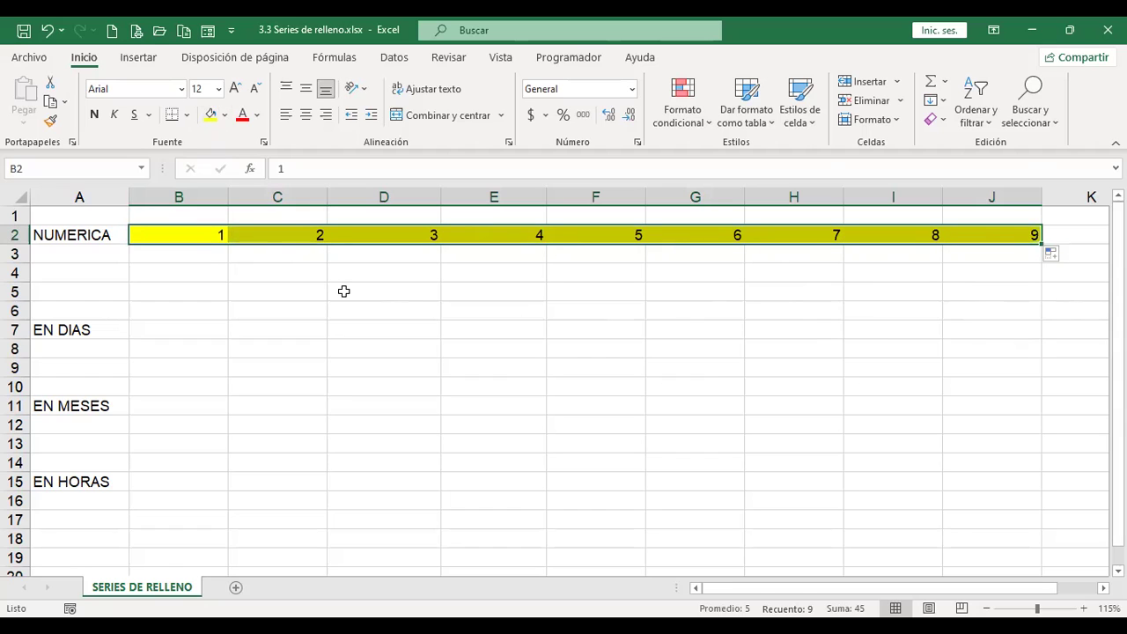
pyautogui.click(225, 114)
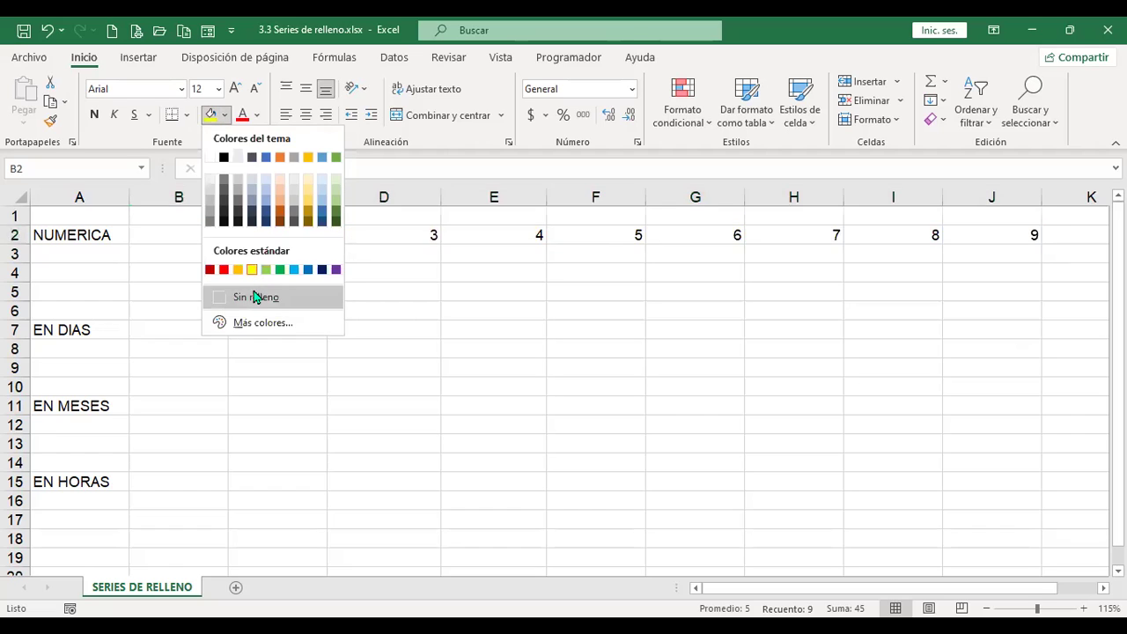
pyautogui.click(255, 297)
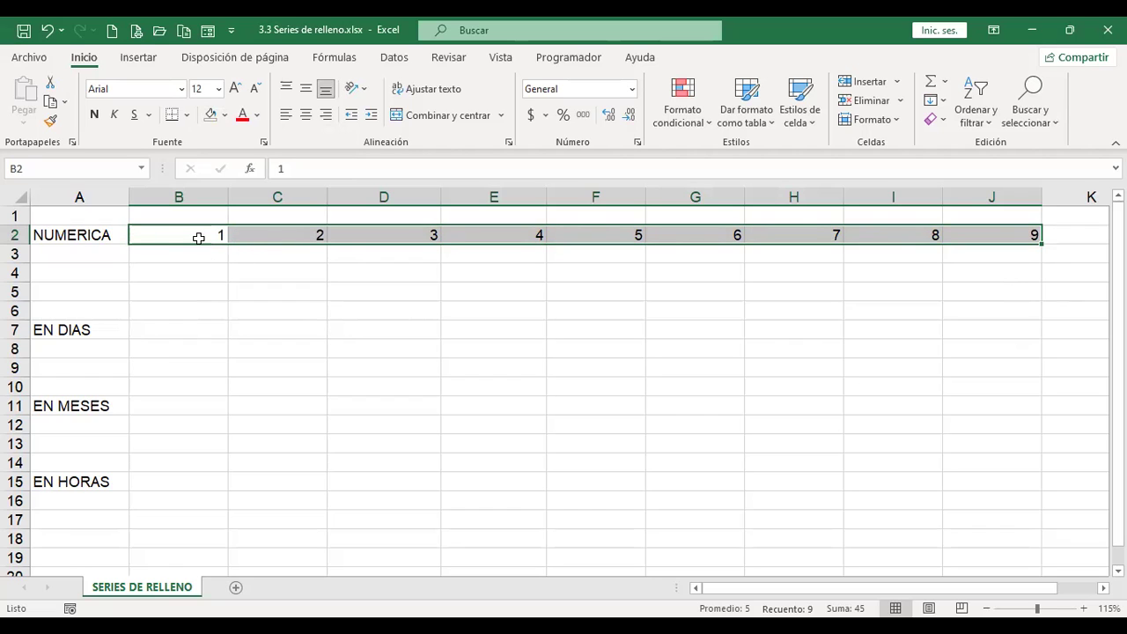
# Step: Enter 2 in B2 and 4 in C2, then clear the old values further along row 2
pyautogui.click(199, 237)
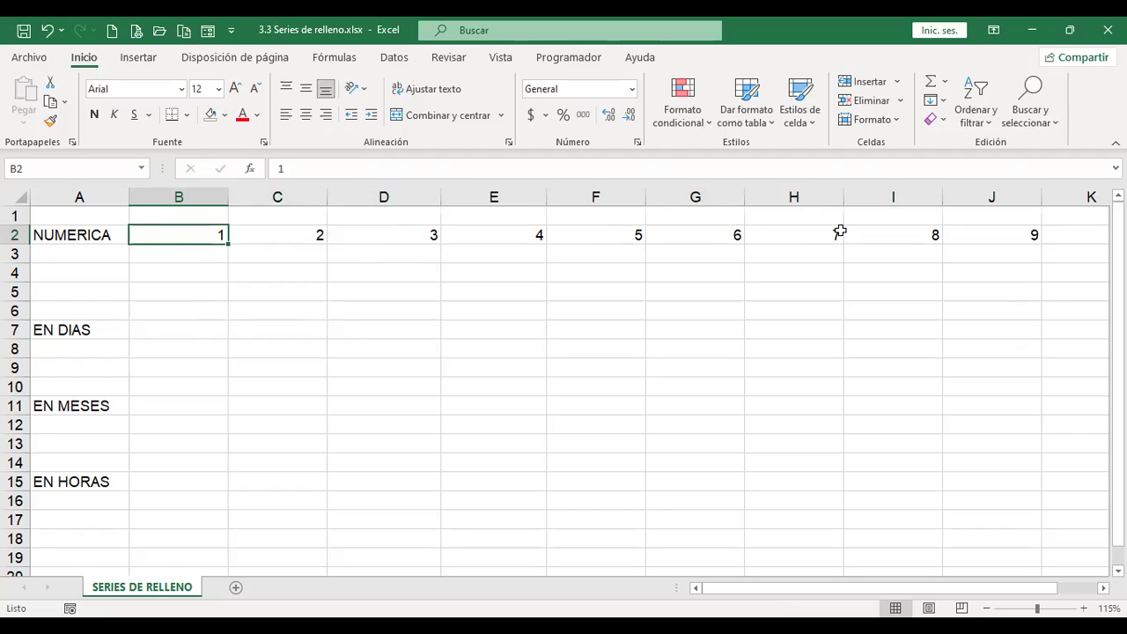
pyautogui.write('2')
pyautogui.press('Tab')
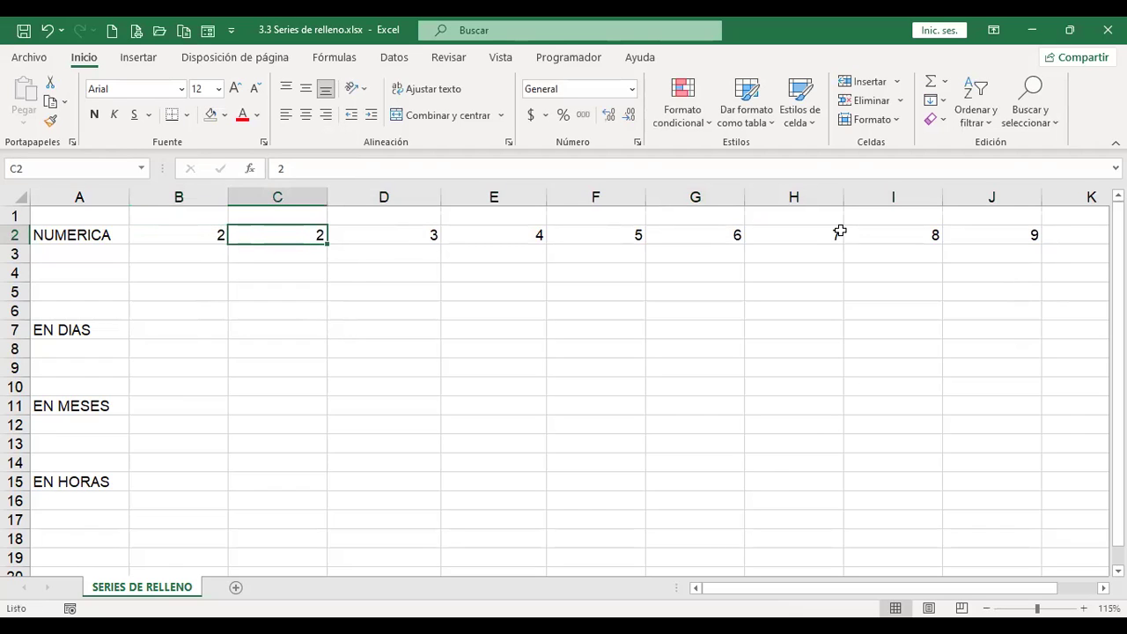
pyautogui.write('4')
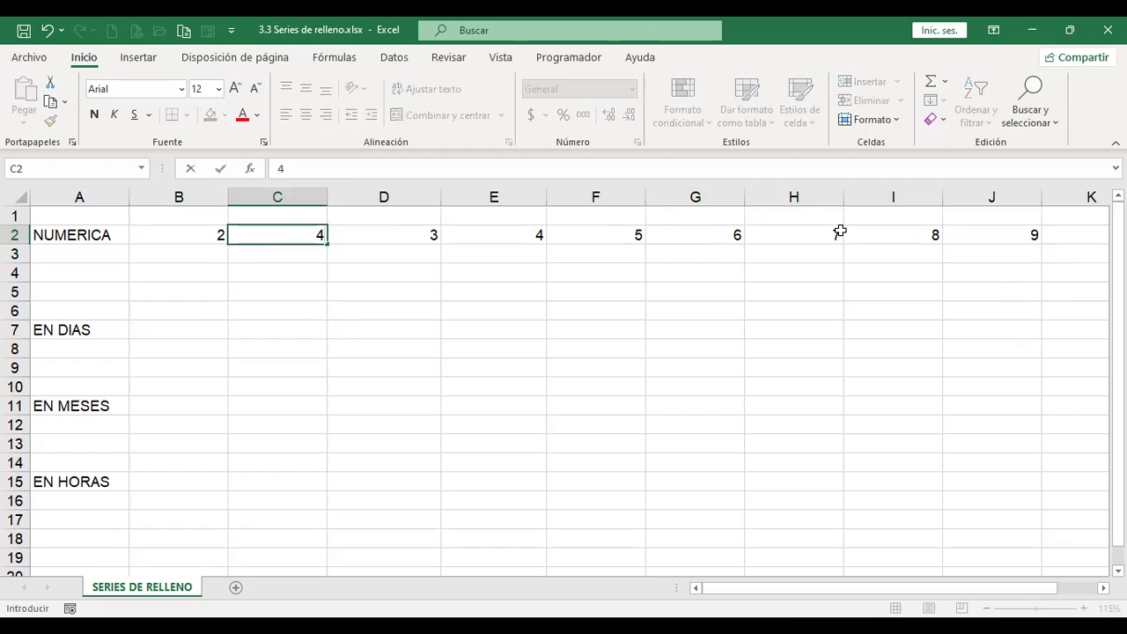
pyautogui.press('Return')
pyautogui.press('Up')
pyautogui.hotkey('shift', 'Right')
pyautogui.hotkey('shift', 'Right')
pyautogui.hotkey('shift', 'Right')
pyautogui.hotkey('shift', 'Right')
pyautogui.hotkey('shift', 'Right')
pyautogui.hotkey('shift', 'Right')
pyautogui.hotkey('shift', 'Right')
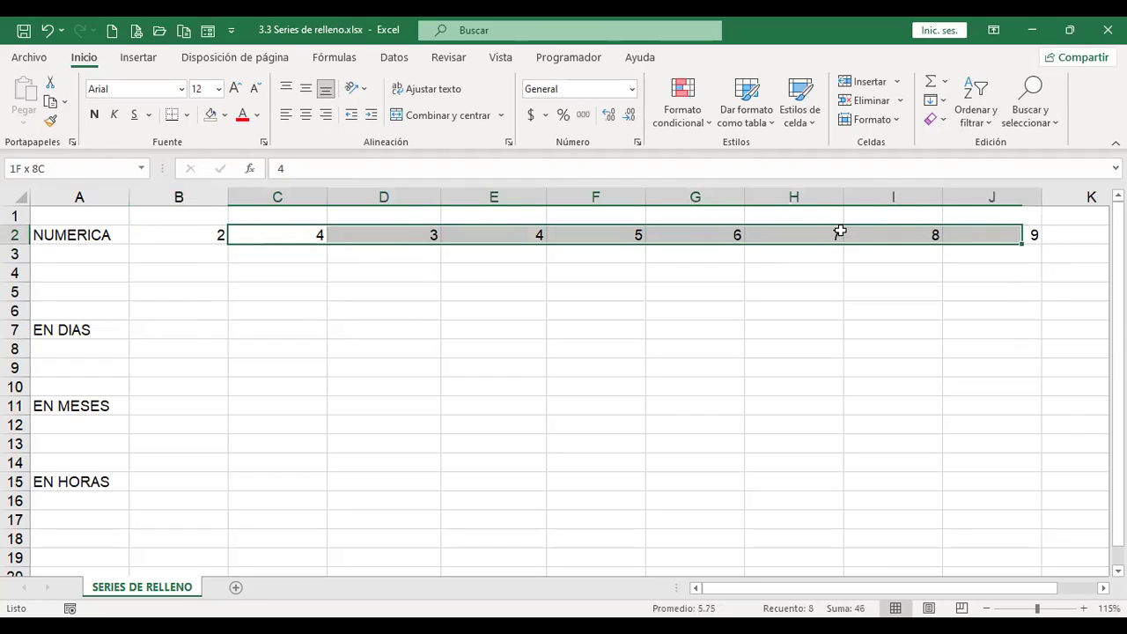
pyautogui.press('Delete')
# Step: Re-enter 4 in C2 and select B2:C2 as the series pattern
pyautogui.press('Left')
pyautogui.press('Right')
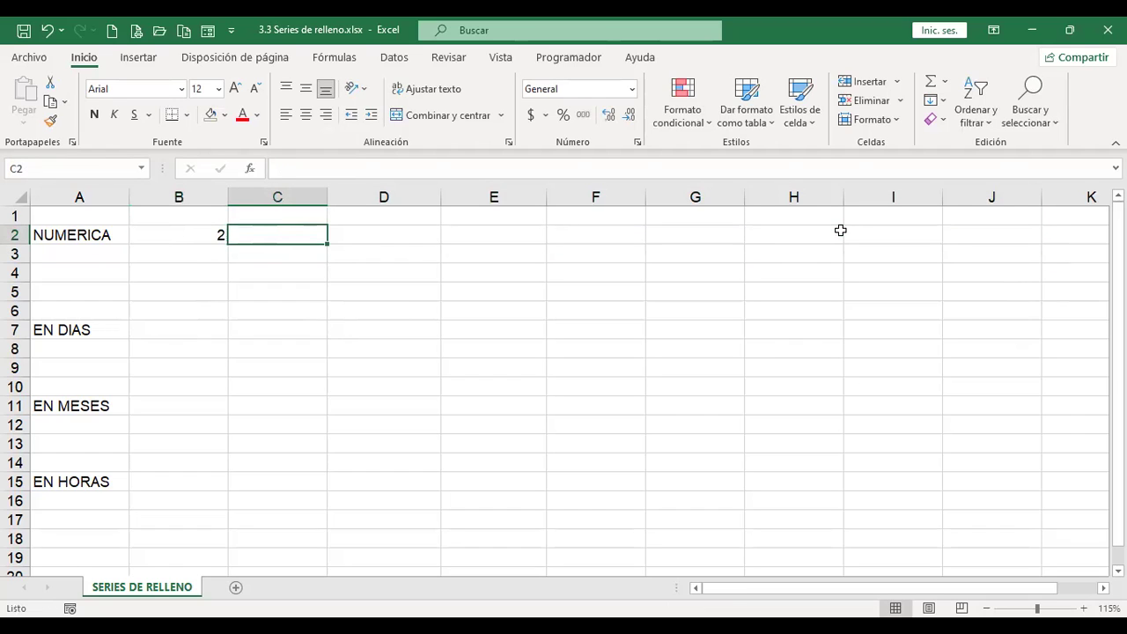
pyautogui.write('4')
pyautogui.press('Right')
pyautogui.press('Left')
pyautogui.press('Left')
pyautogui.hotkey('shift', 'Right')
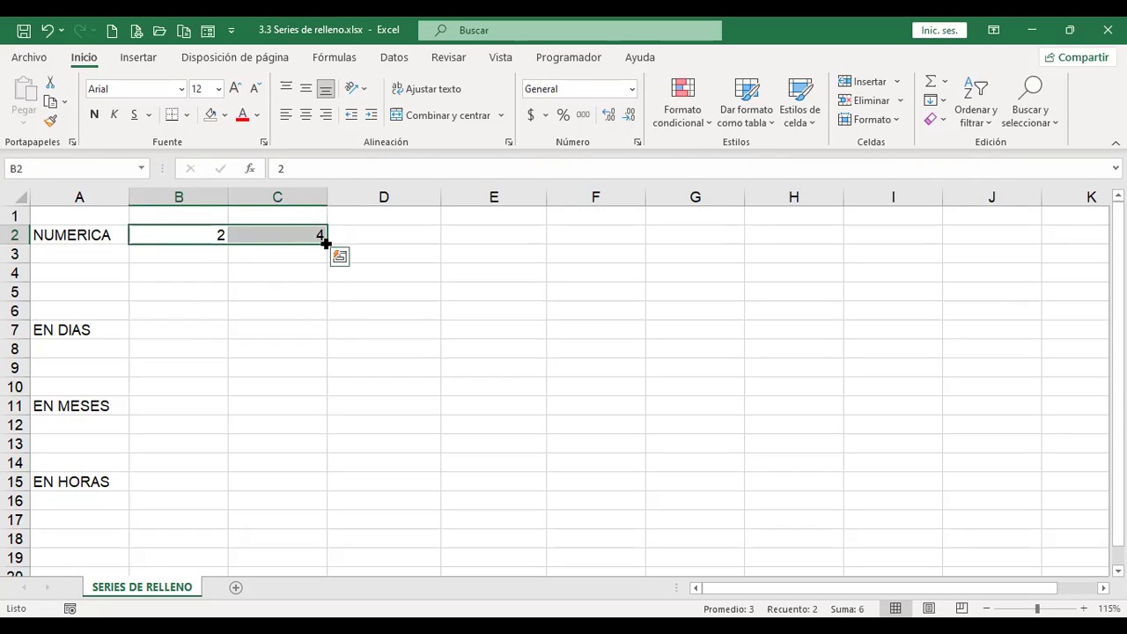
# Step: Extend the 2, 4 pattern to J2 for even numbers up to 18 and check the values
pyautogui.moveTo(325, 243); pyautogui.dragTo(415, 241)
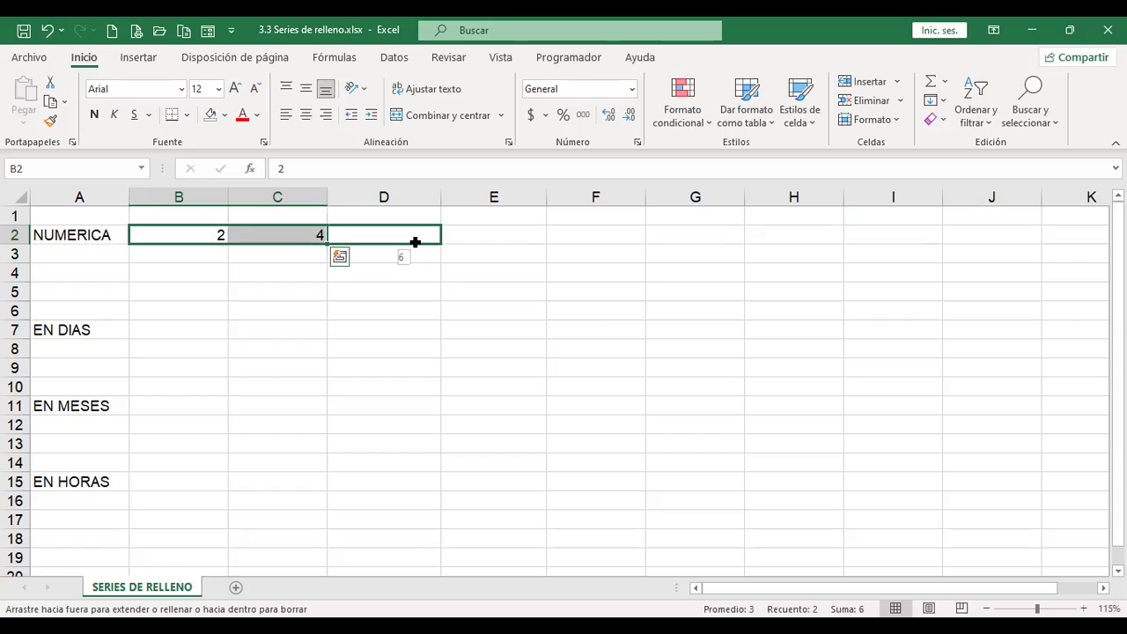
pyautogui.moveTo(415, 241); pyautogui.dragTo(1004, 257)
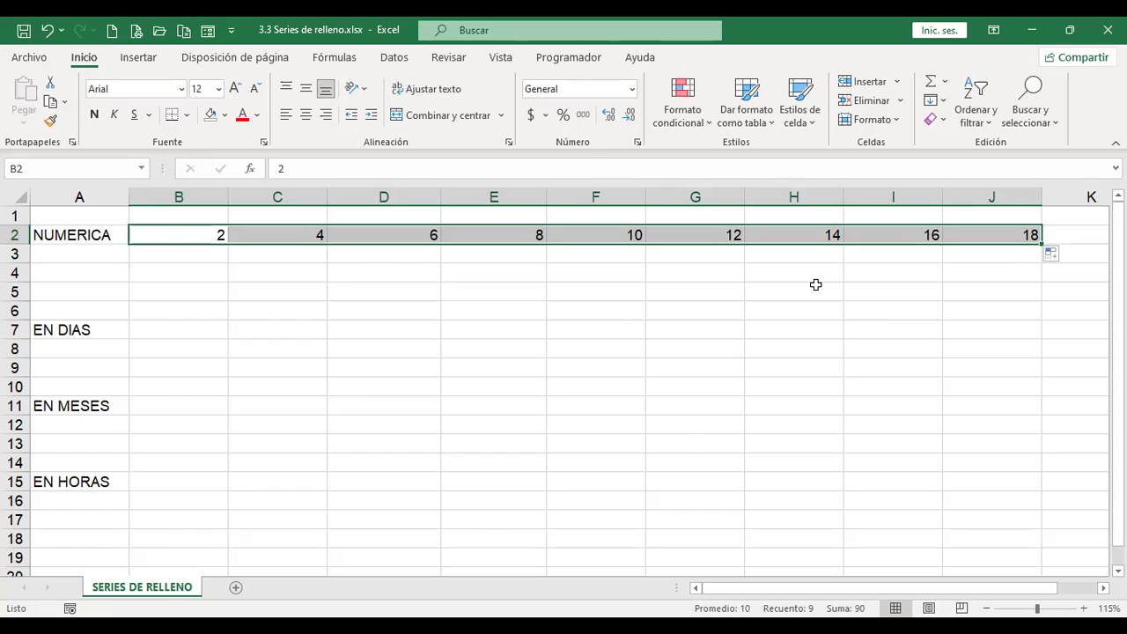
pyautogui.click(298, 235)
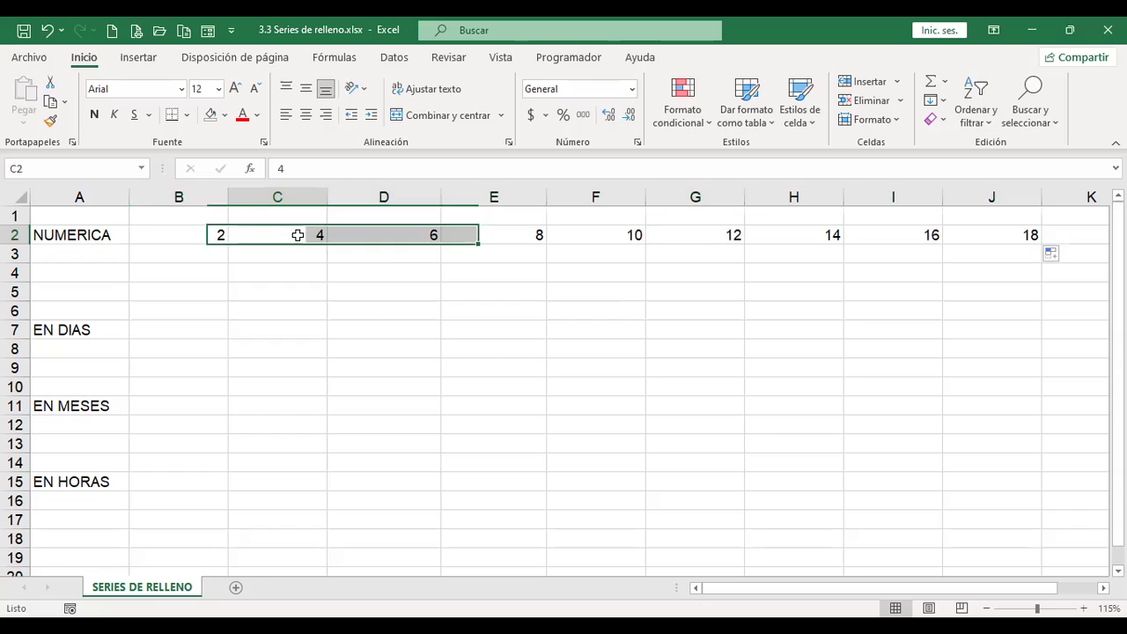
pyautogui.click(435, 236)
pyautogui.click(508, 232)
pyautogui.click(636, 229)
pyautogui.click(656, 231)
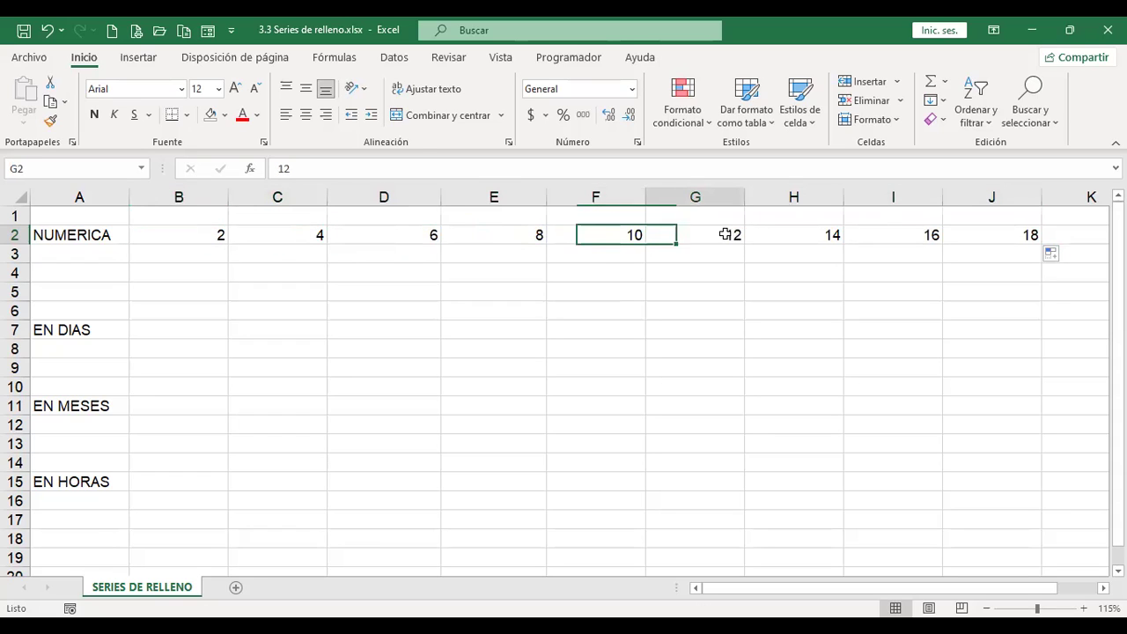
pyautogui.click(791, 234)
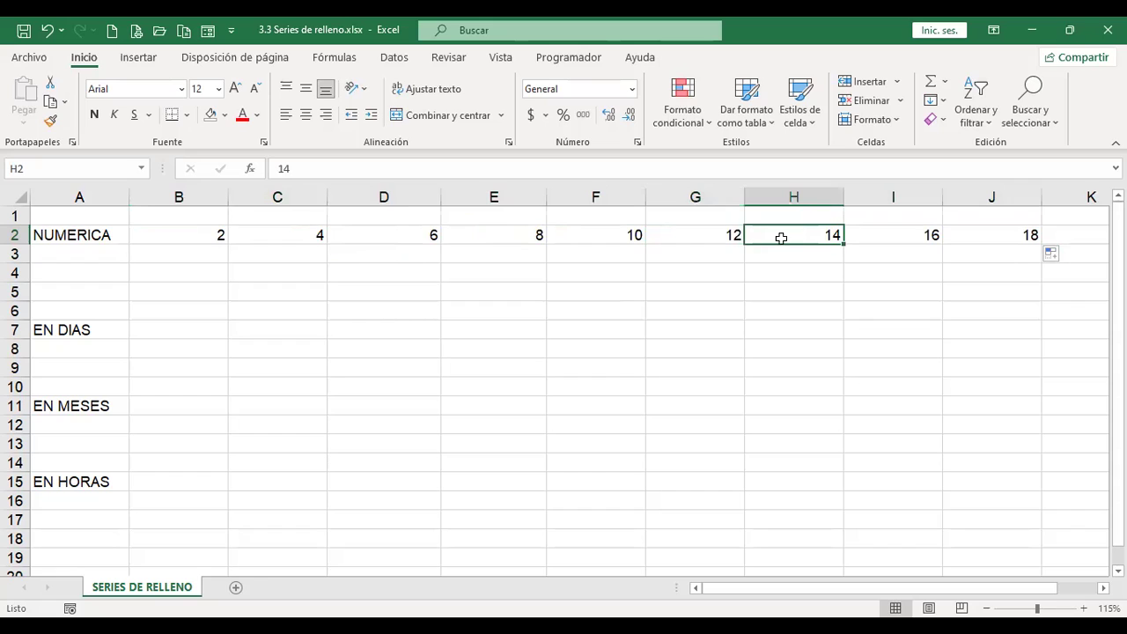
pyautogui.moveTo(196, 232); pyautogui.dragTo(281, 234)
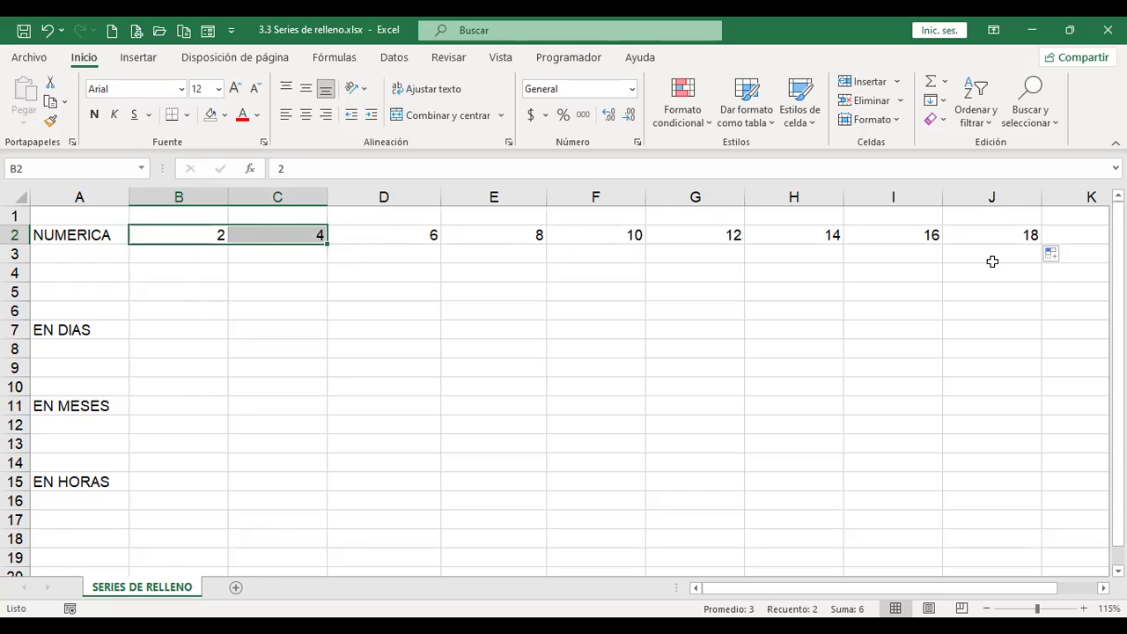
# Step: Enter 100 in B3 and 90 in C3, then extend them to J3, descending by tens to 20
pyautogui.click(199, 256)
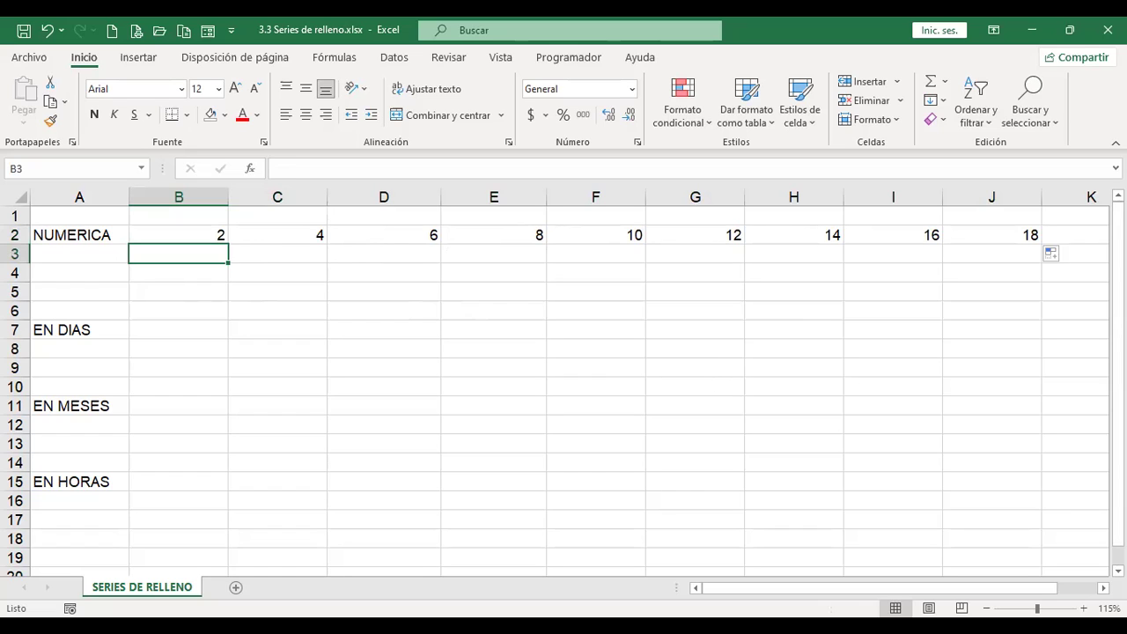
pyautogui.write('100')
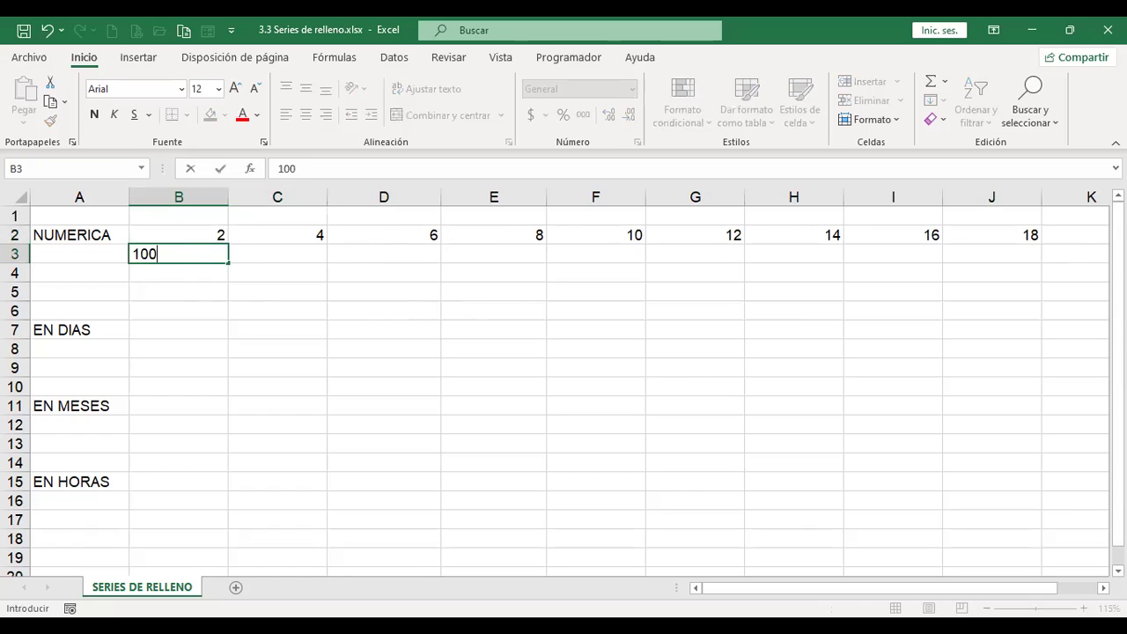
pyautogui.press('Tab')
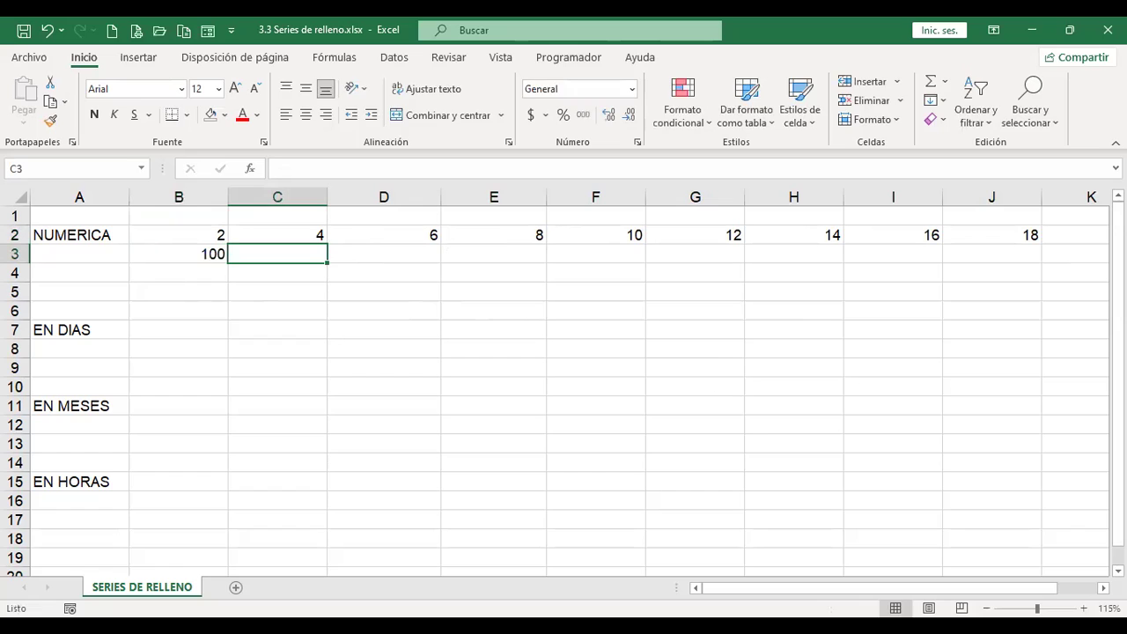
pyautogui.write('90')
pyautogui.press('Tab')
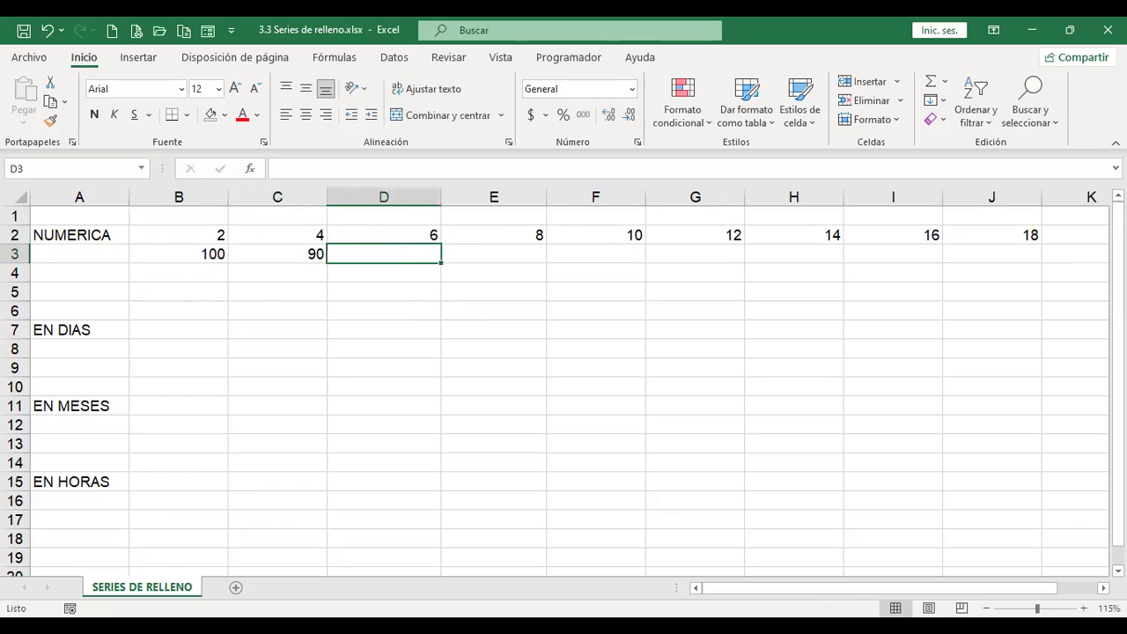
pyautogui.press('Left')
pyautogui.press('Left')
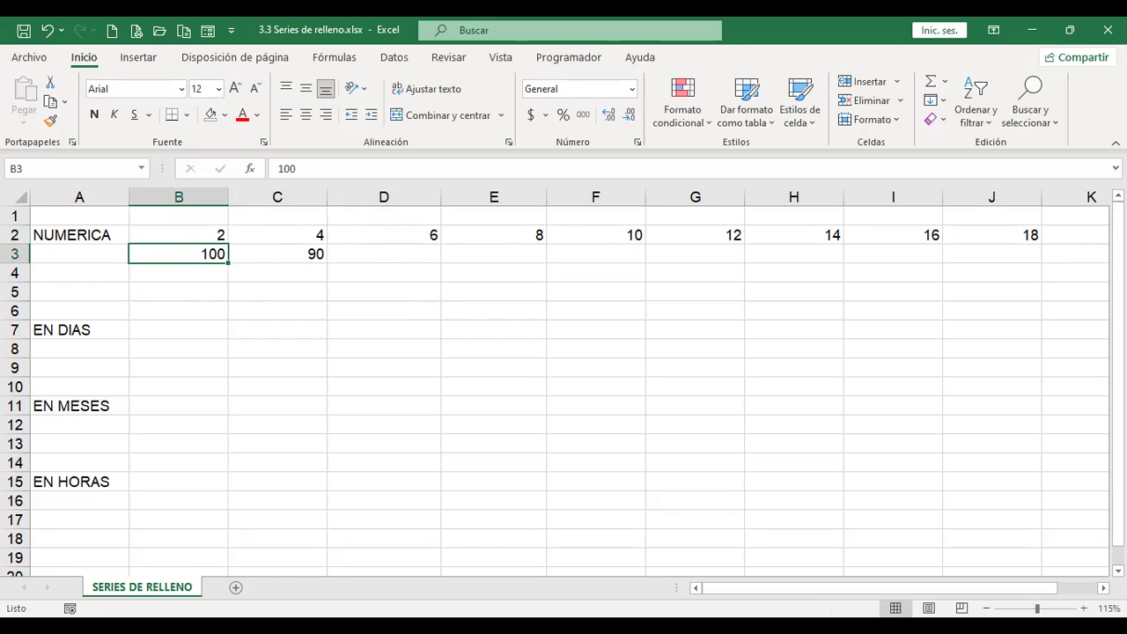
pyautogui.hotkey('shift', 'Right')
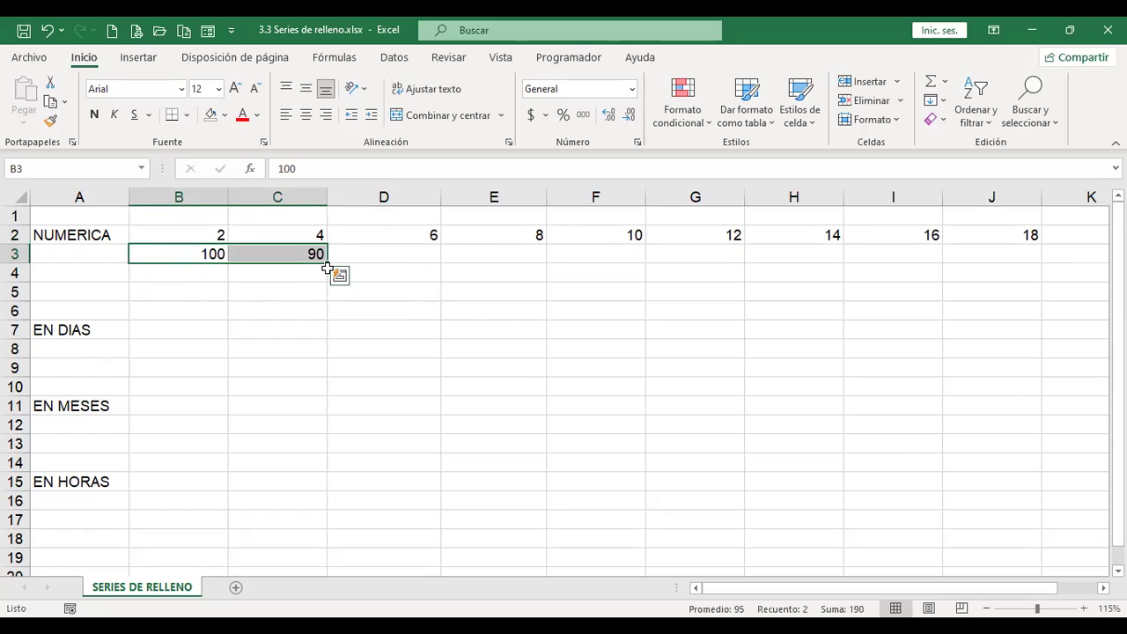
pyautogui.moveTo(328, 269); pyautogui.dragTo(939, 280)
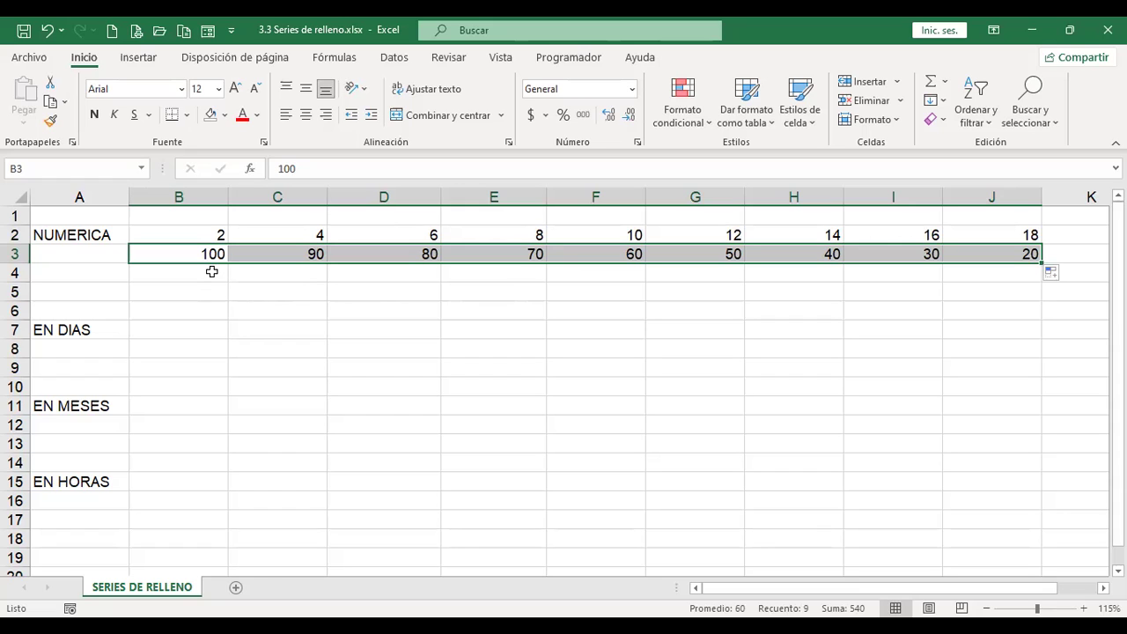
pyautogui.click(212, 272)
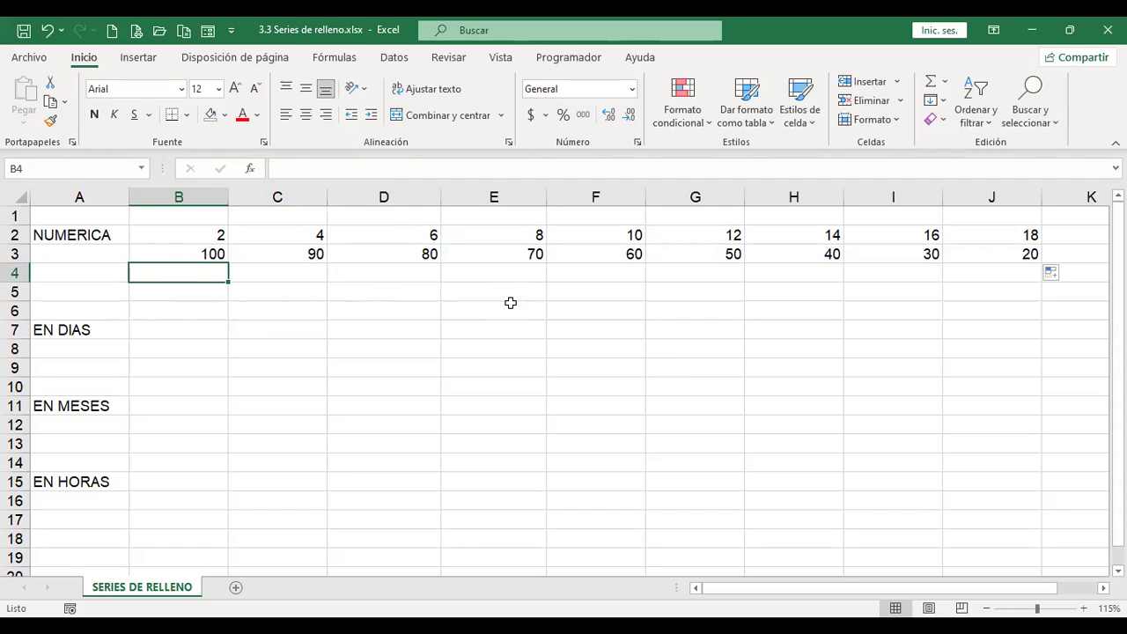
# Step: Enter Lunes in B7 and extend it as a weekday series across row 7 to J7
pyautogui.click(168, 331)
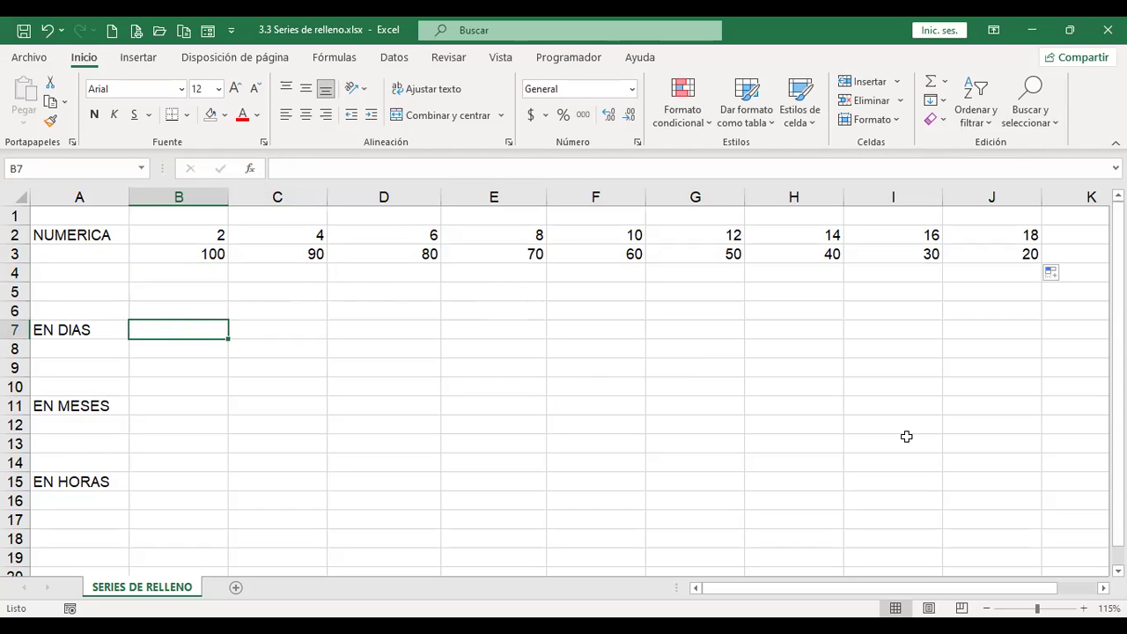
pyautogui.write('Lunes')
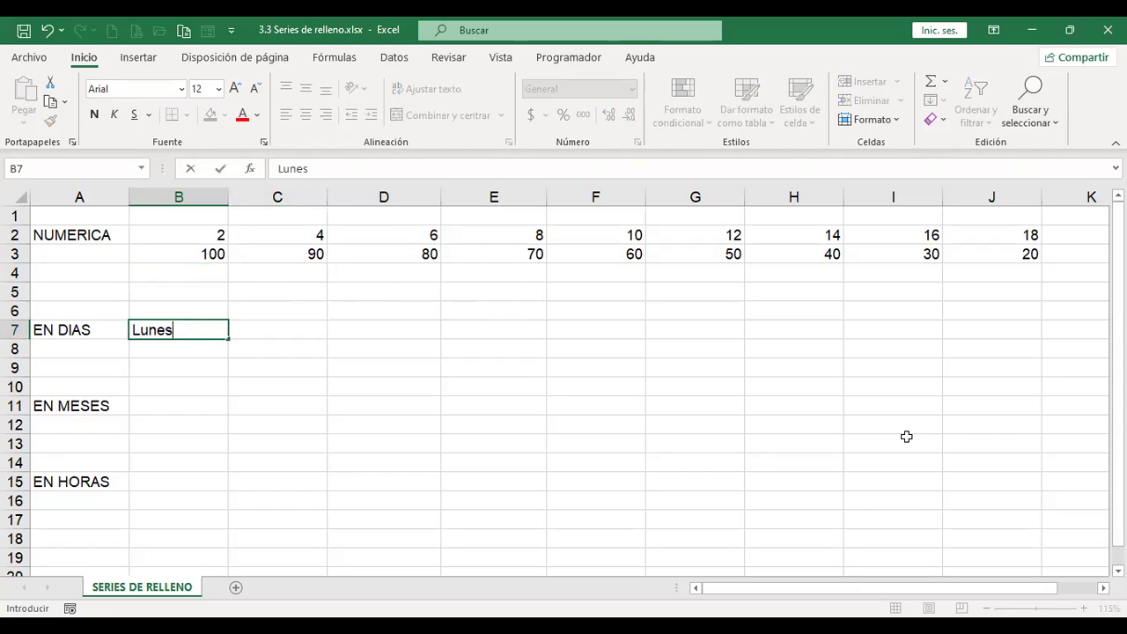
pyautogui.hotkey('ctrl', 'Return')
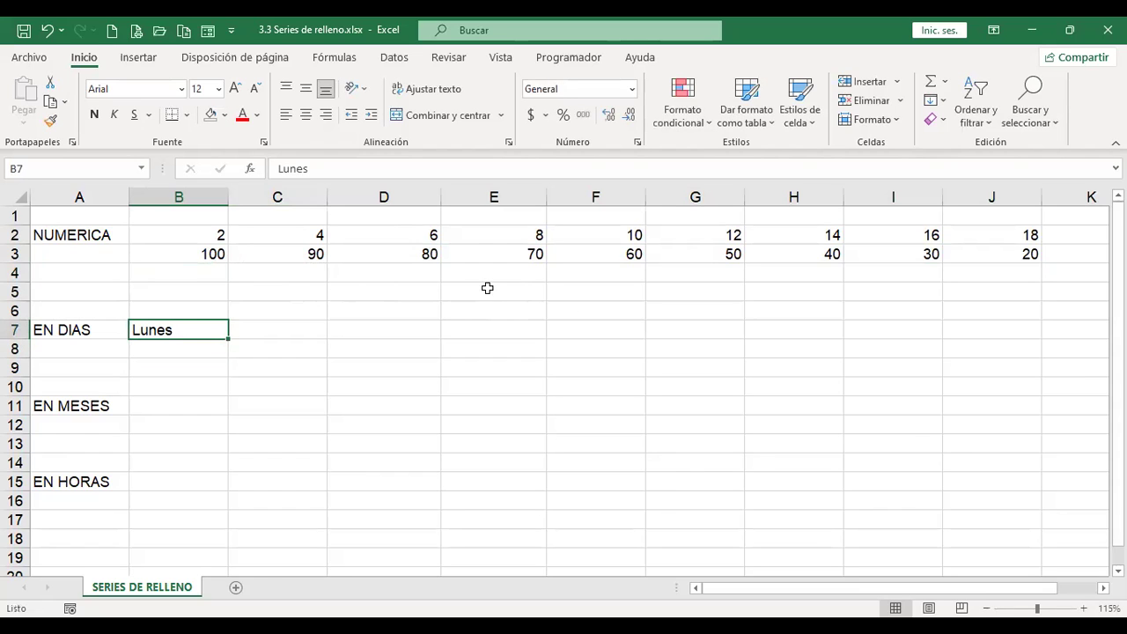
pyautogui.moveTo(228, 339); pyautogui.dragTo(1036, 347)
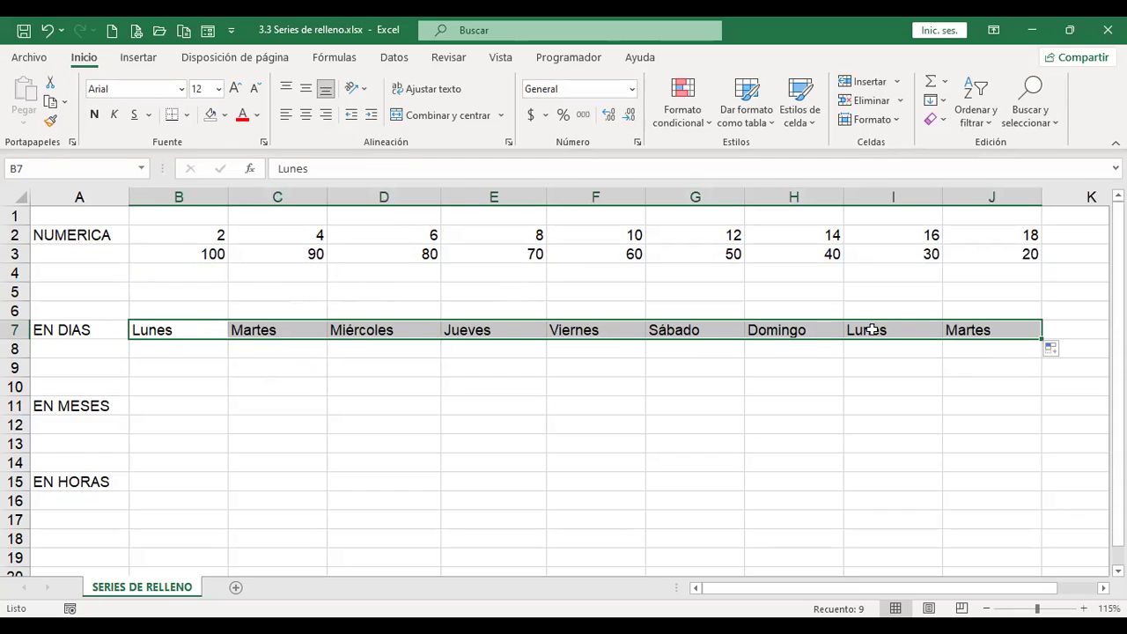
# Step: Enter Sábado in B8, correcting the spelling to include the accented á
pyautogui.click(176, 344)
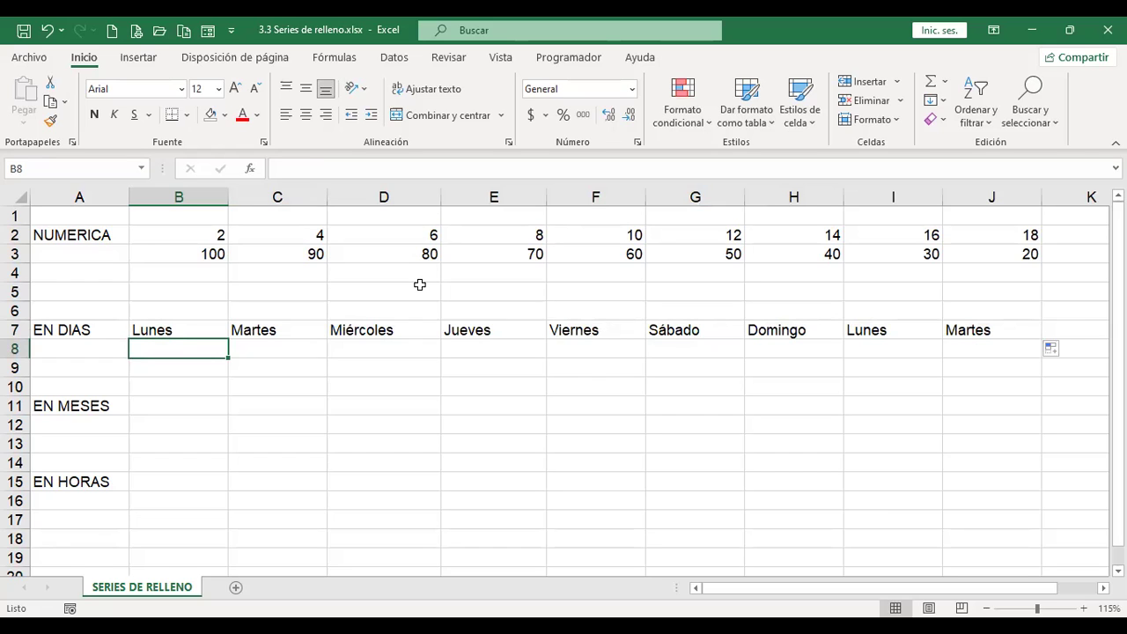
pyautogui.write('Sabad')
pyautogui.press('Tab')
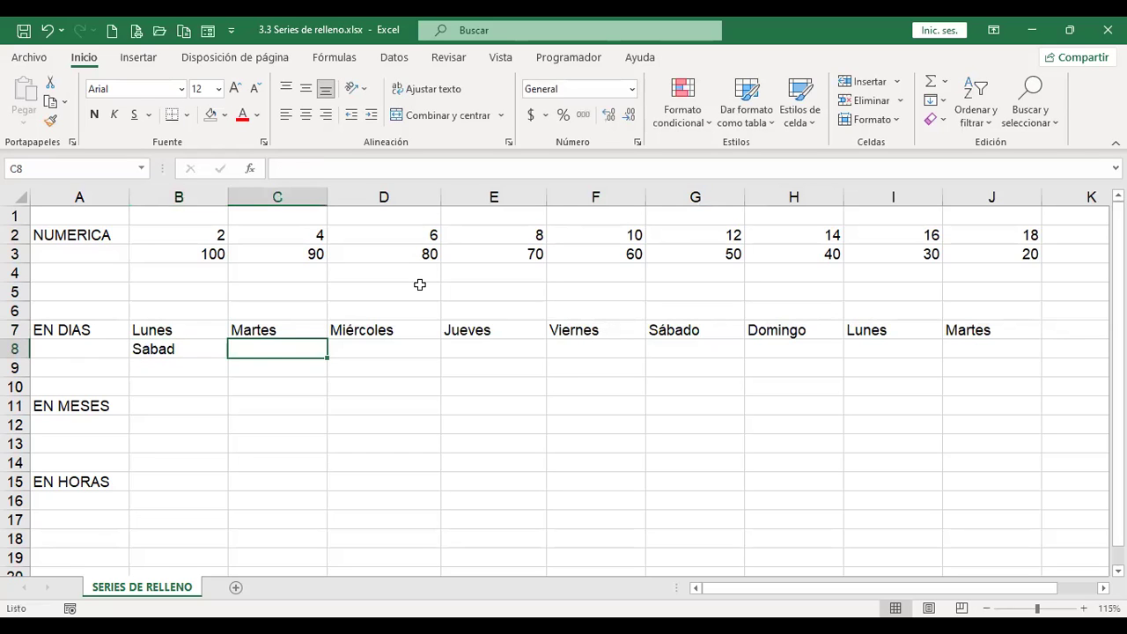
pyautogui.hotkey('shift', 'Tab')
pyautogui.press('F2')
pyautogui.write('o')
pyautogui.press('Left')
pyautogui.press('Left')
pyautogui.press('Left')
pyautogui.press('Left')
pyautogui.press('BackSpace')
pyautogui.write('á')
pyautogui.press('End')
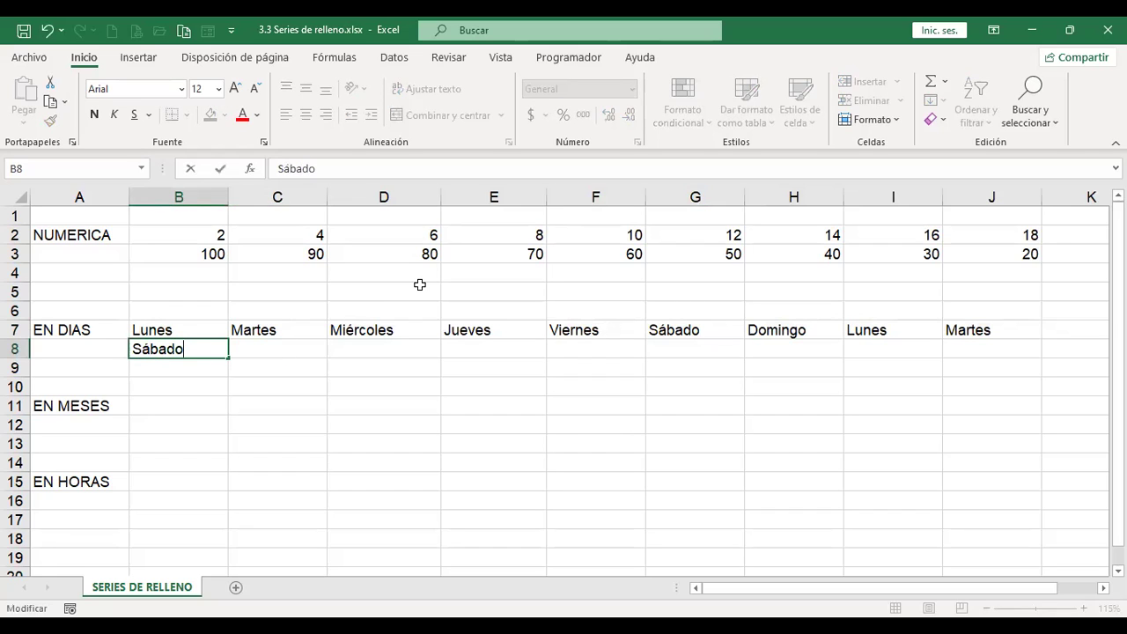
pyautogui.press('Tab')
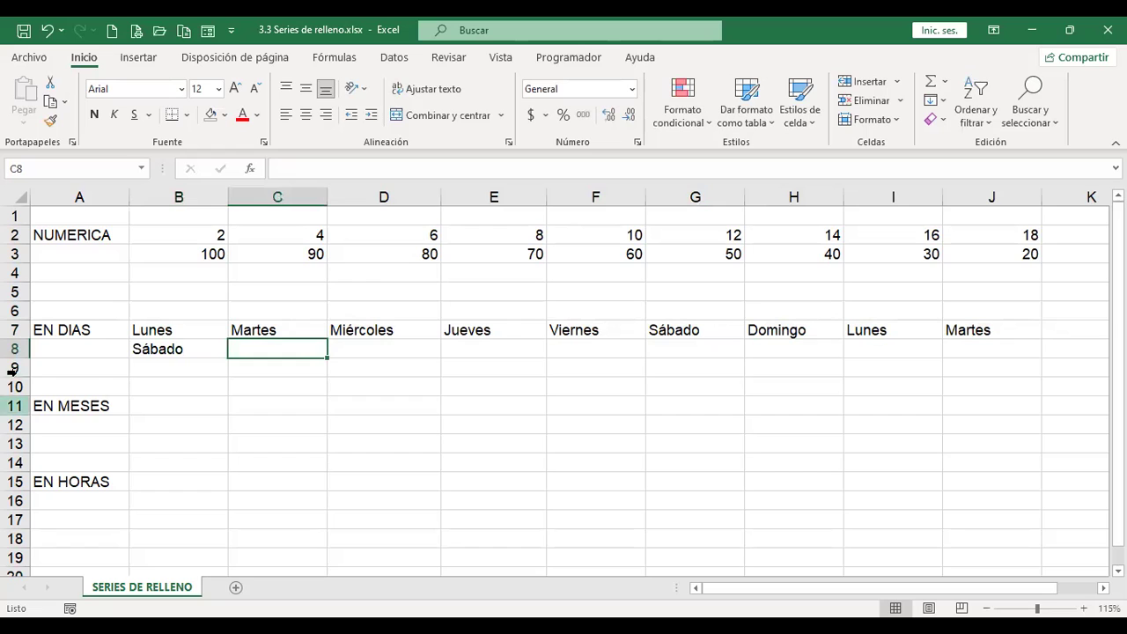
# Step: Extend Sábado as a weekday series across row 8 to J8
pyautogui.click(204, 352)
pyautogui.moveTo(229, 355); pyautogui.dragTo(998, 352)
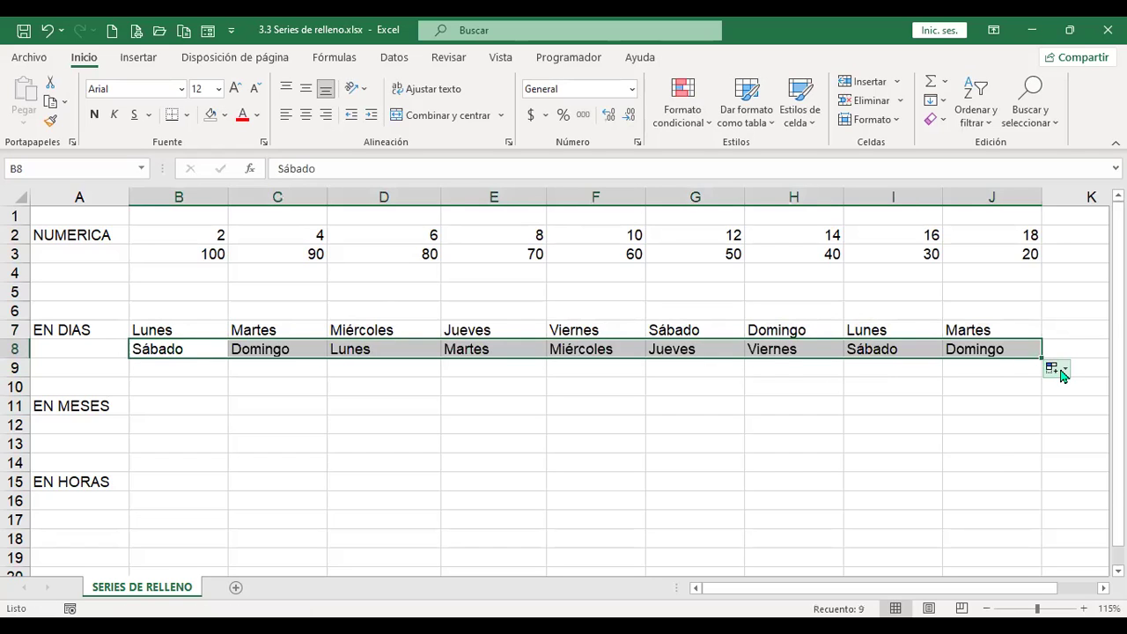
pyautogui.click(1067, 372)
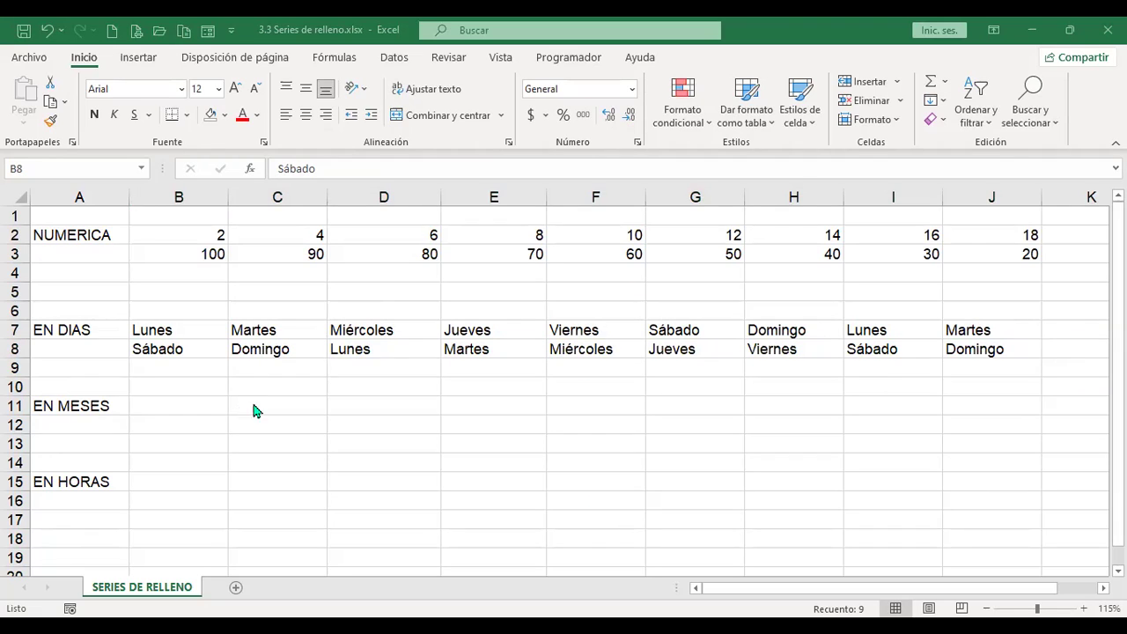
pyautogui.click(190, 370)
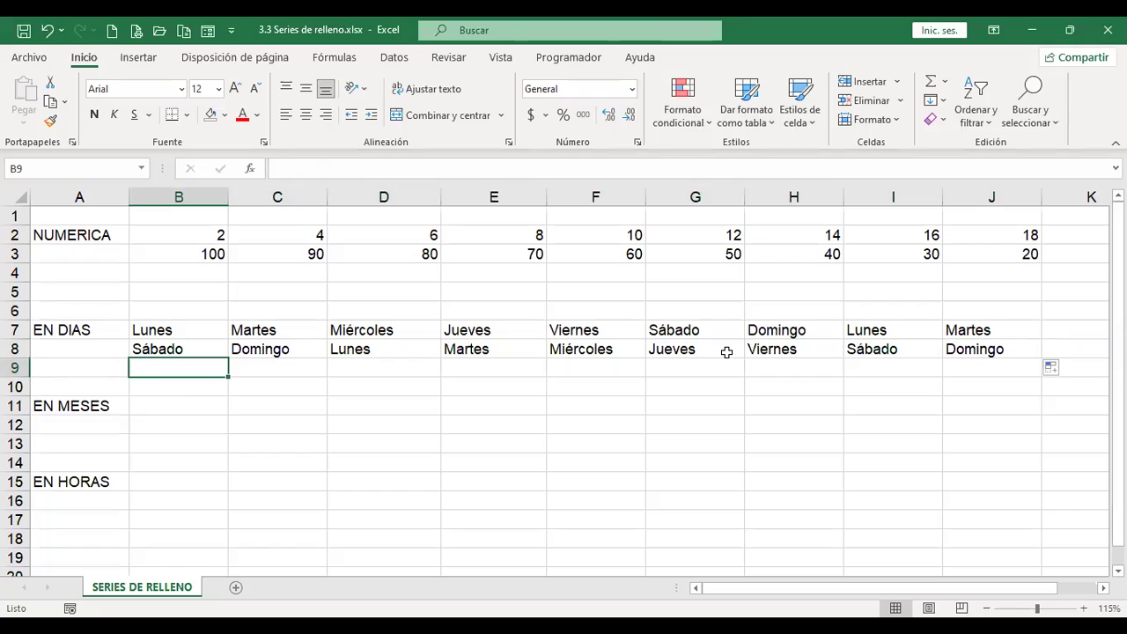
# Step: Enter 1/7/2022 in B9 and extend it across row 9 to J9 as a daily series
pyautogui.write('1/7/2022')
pyautogui.press('Return')
pyautogui.press('Up')
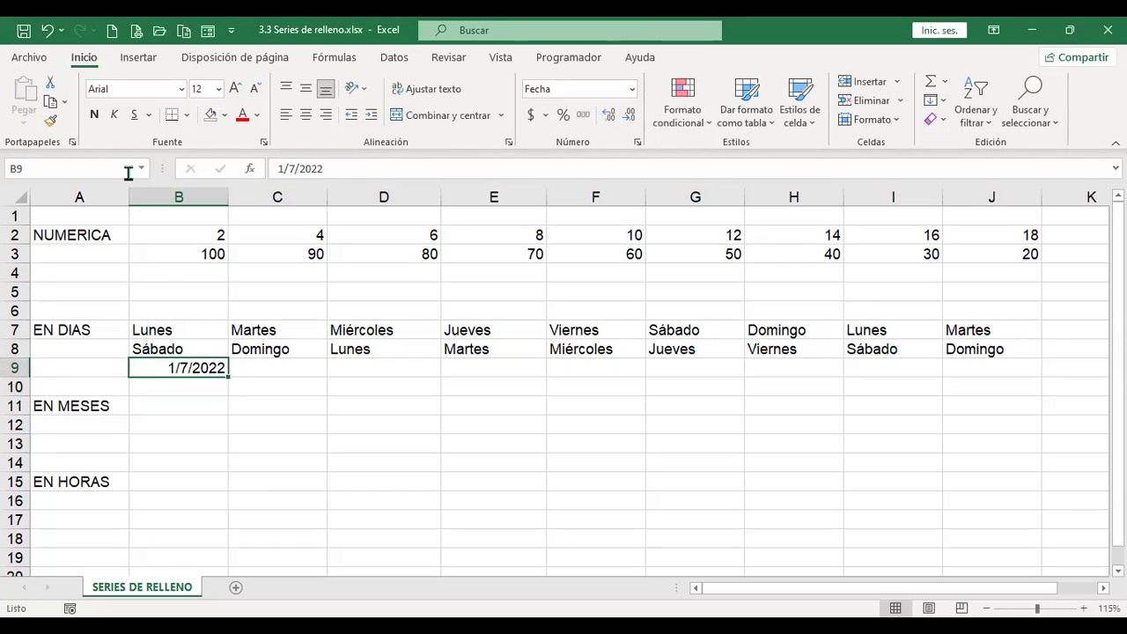
pyautogui.moveTo(228, 377); pyautogui.dragTo(987, 368)
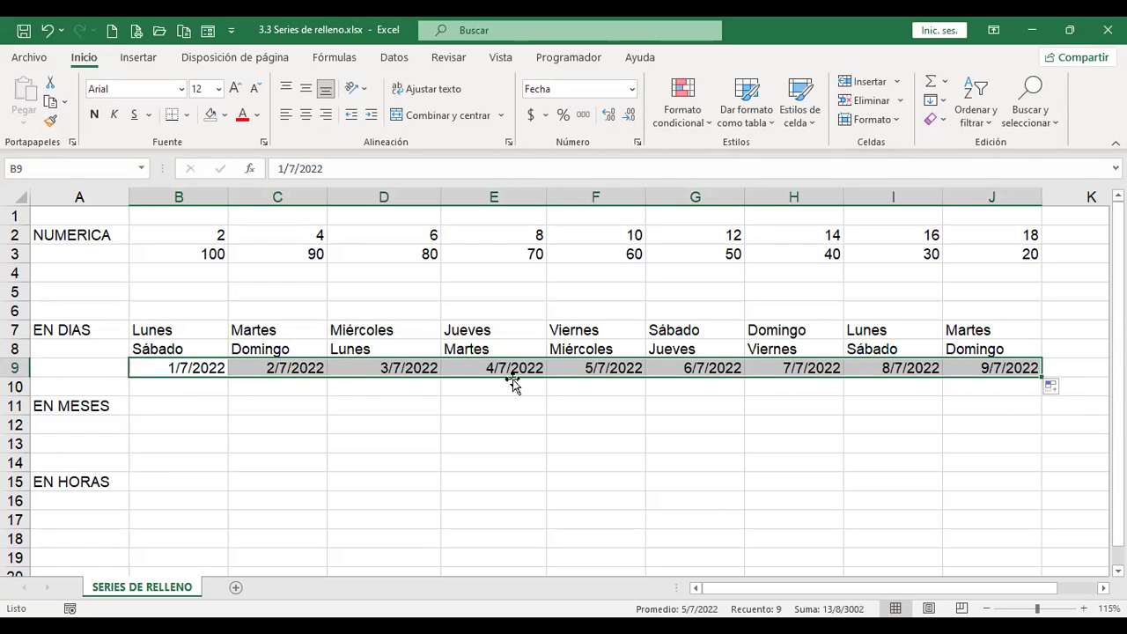
# Step: Try the days and then weekdays fill options for the date series
pyautogui.click(1059, 390)
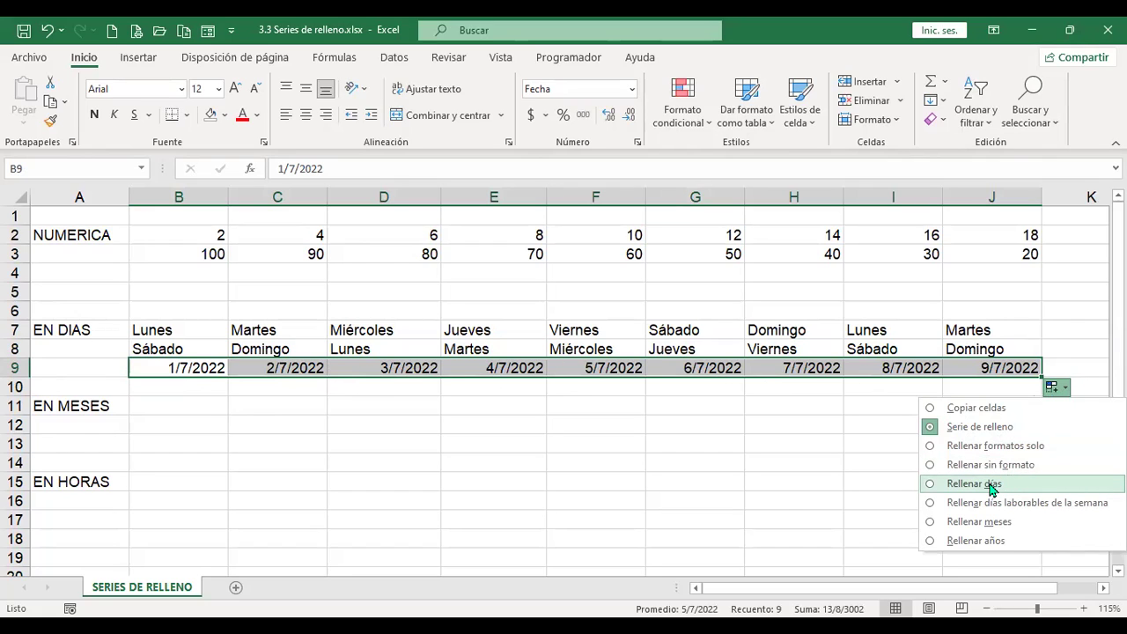
pyautogui.click(990, 484)
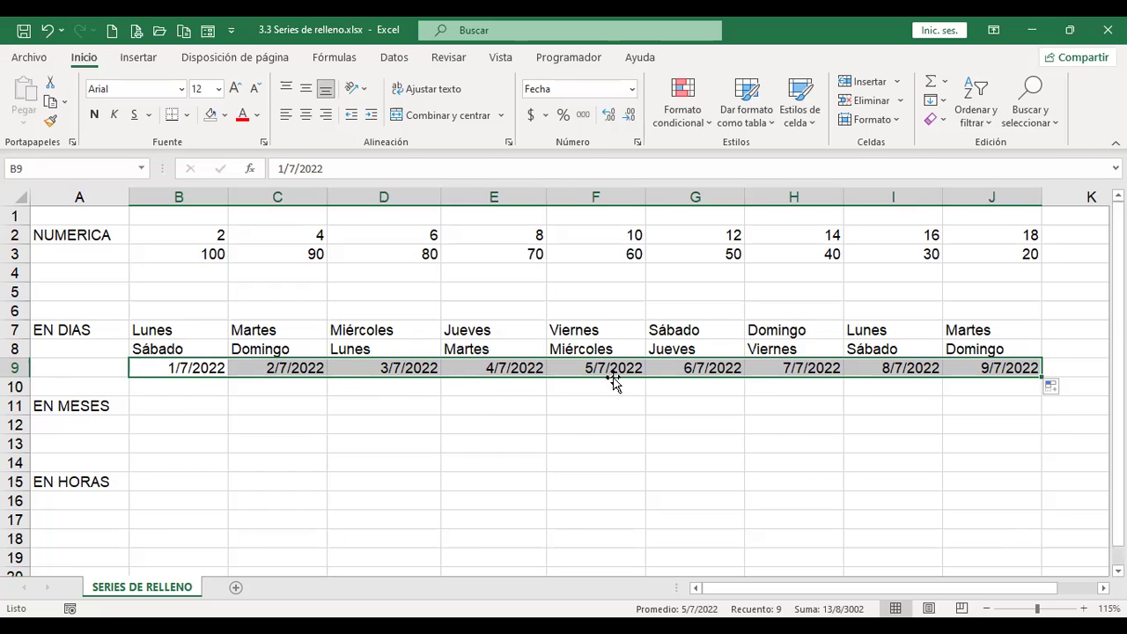
pyautogui.click(1057, 387)
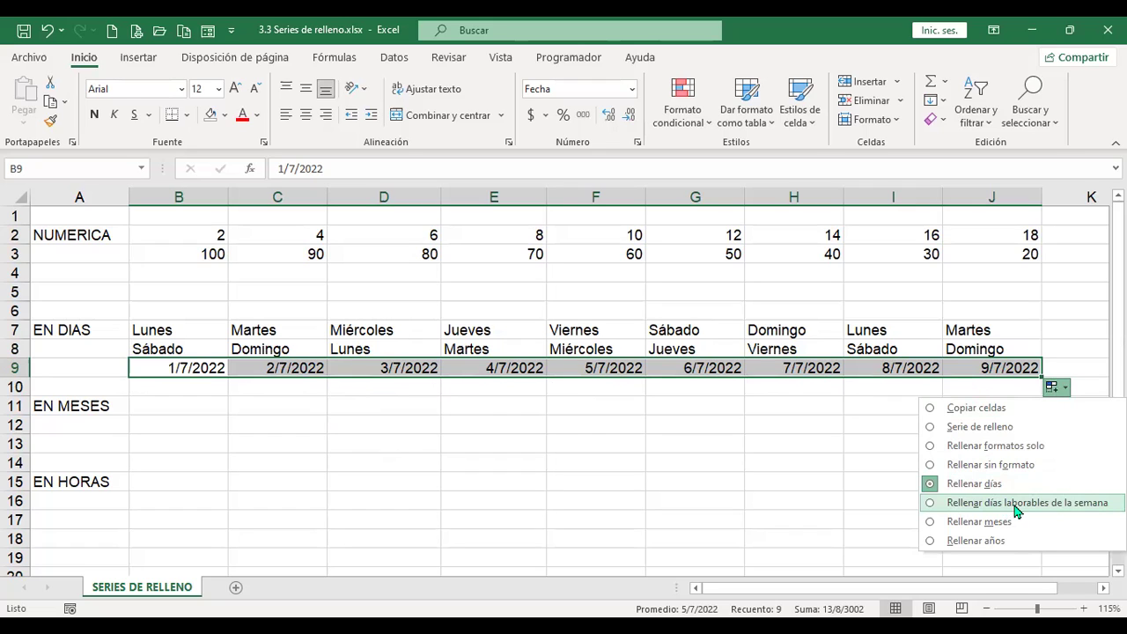
pyautogui.click(1017, 504)
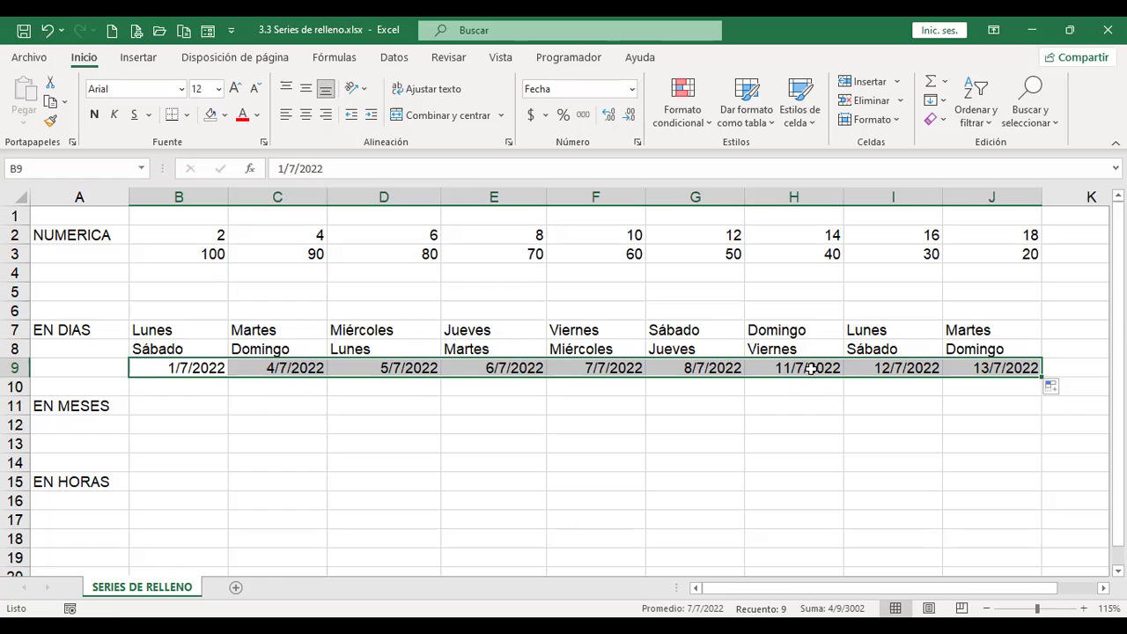
# Step: Switch the series to months, then to Rellenar años, ending at 1/7/2030 in J9
pyautogui.click(1064, 389)
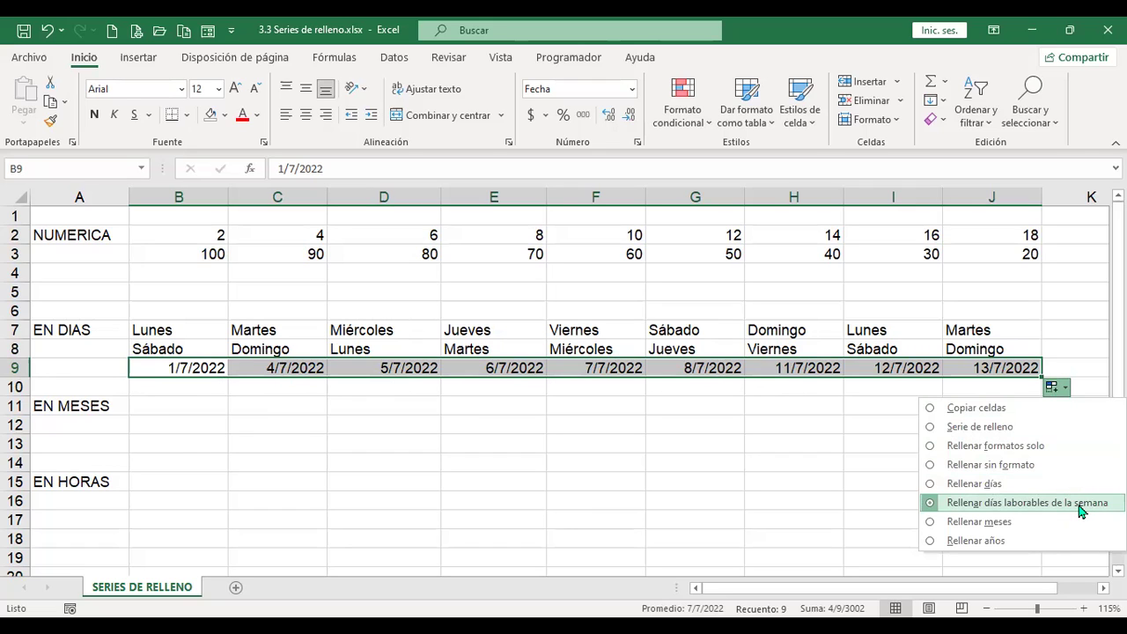
pyautogui.click(1020, 525)
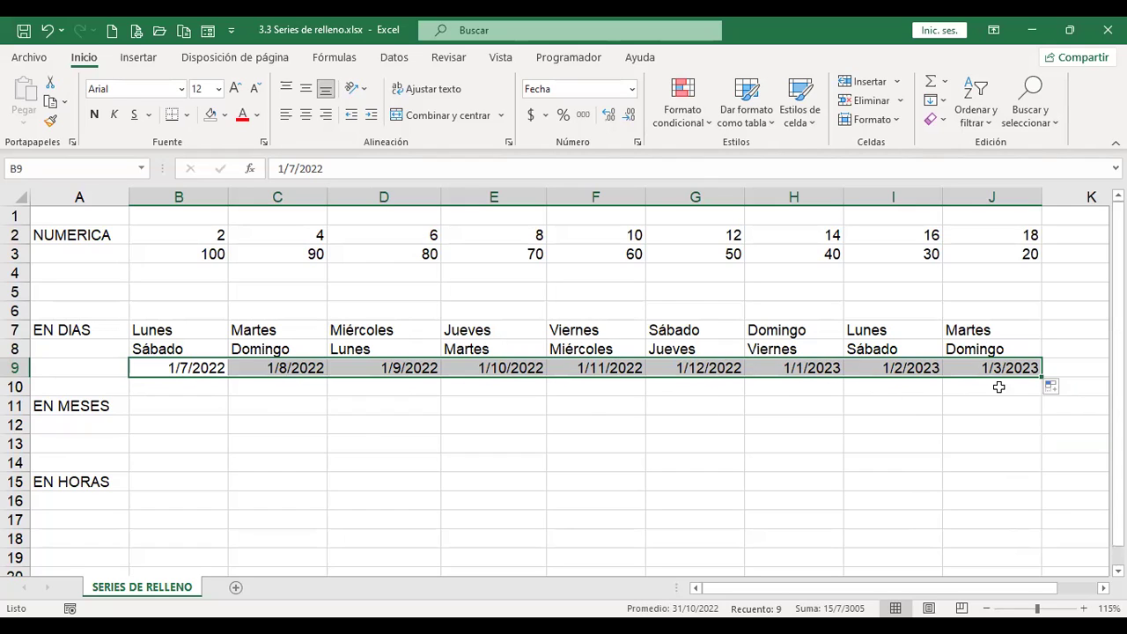
pyautogui.click(1060, 390)
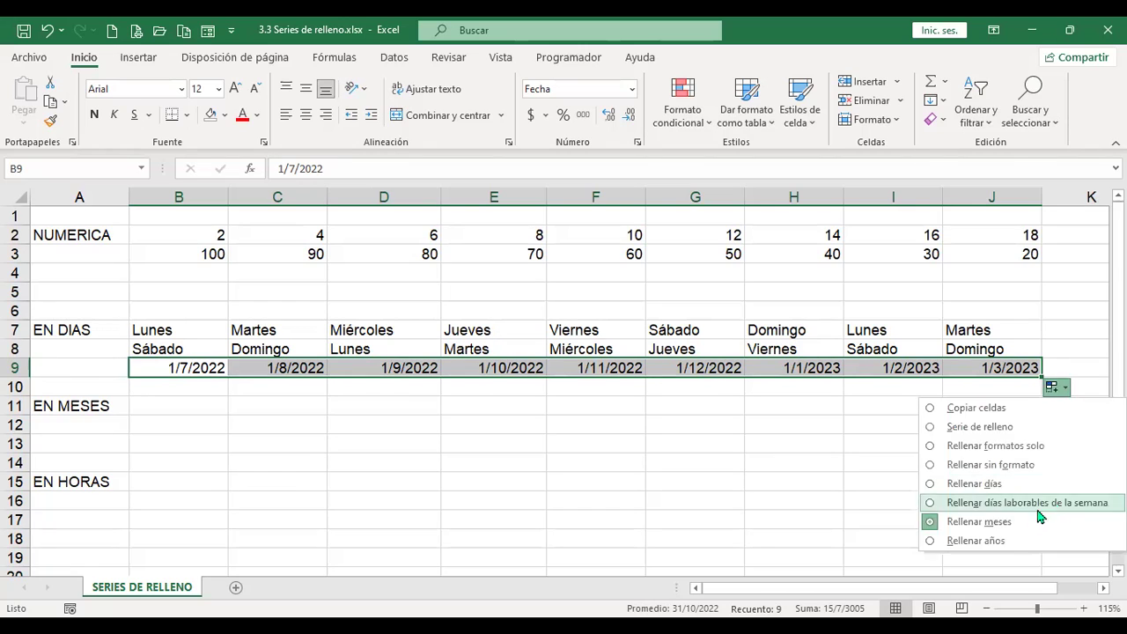
pyautogui.click(1004, 541)
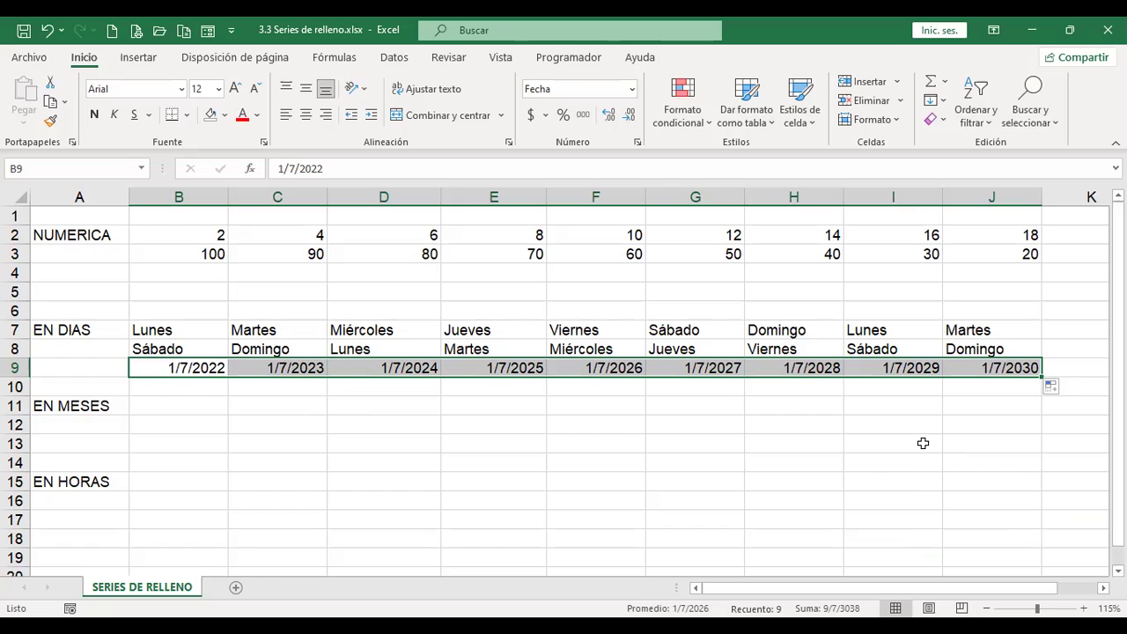
pyautogui.click(1062, 392)
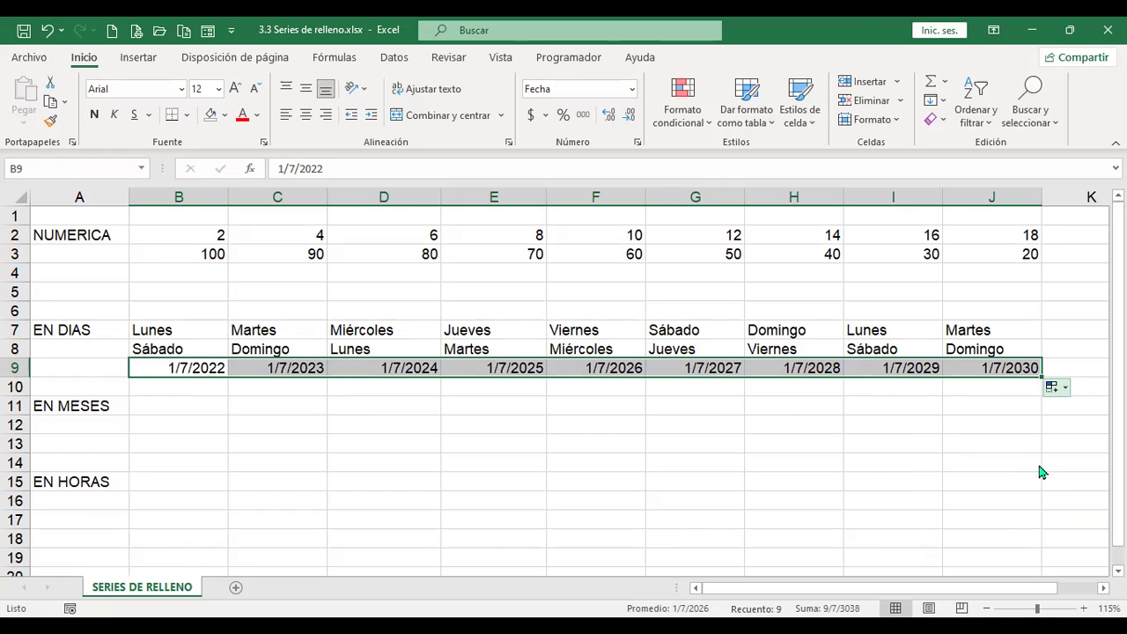
pyautogui.click(662, 430)
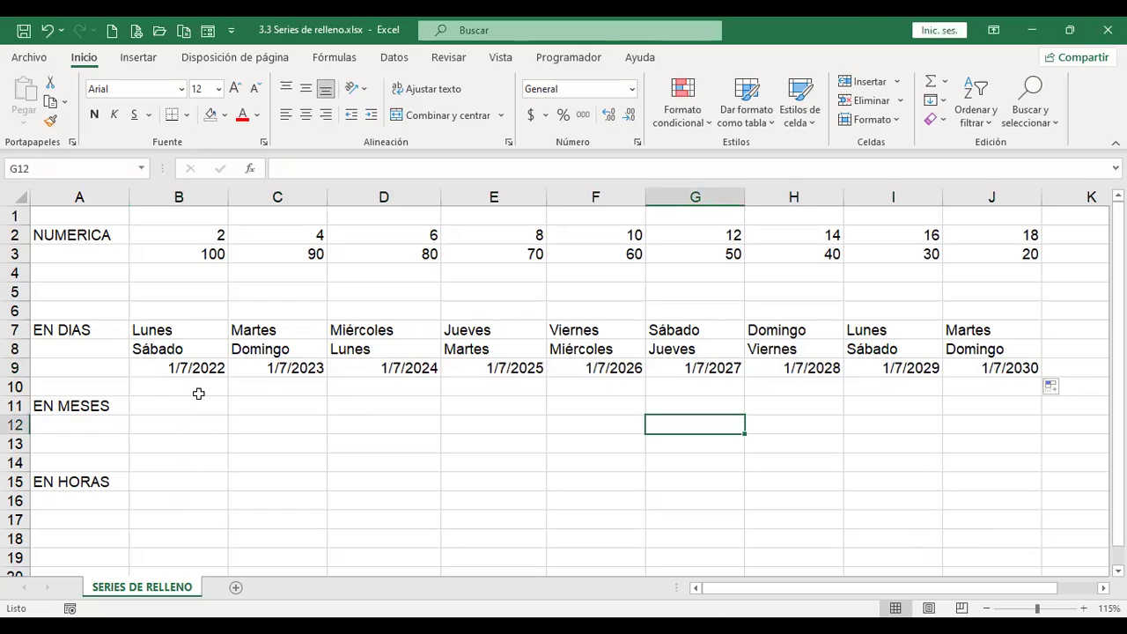
pyautogui.click(199, 389)
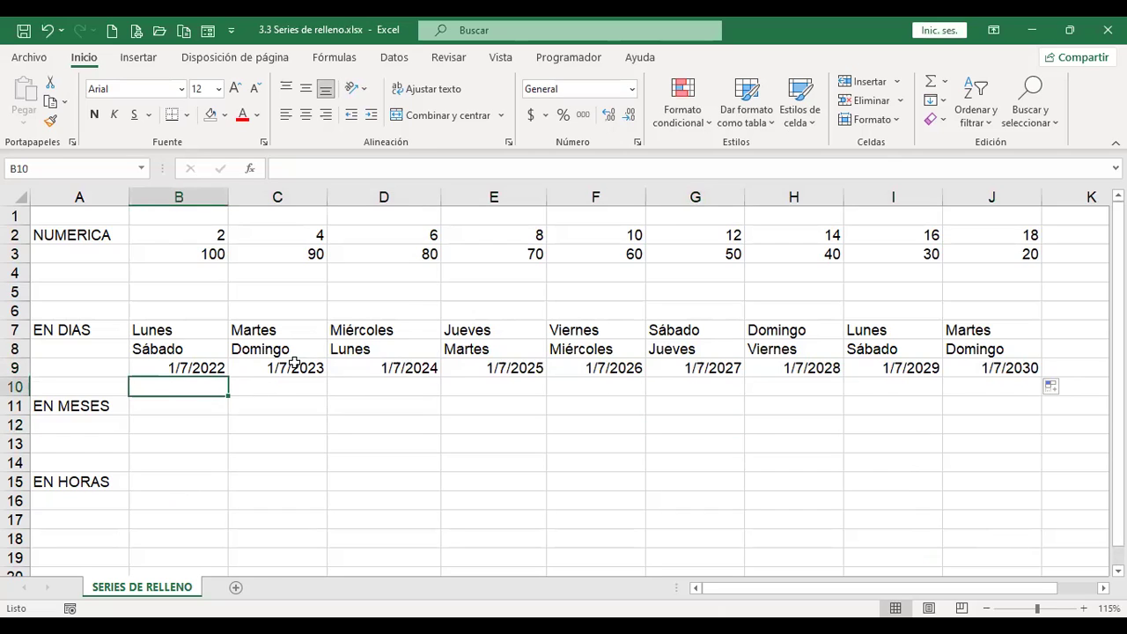
# Step: Enter Julio in B11 and extend it one cell so C11 shows Agosto
pyautogui.click(192, 409)
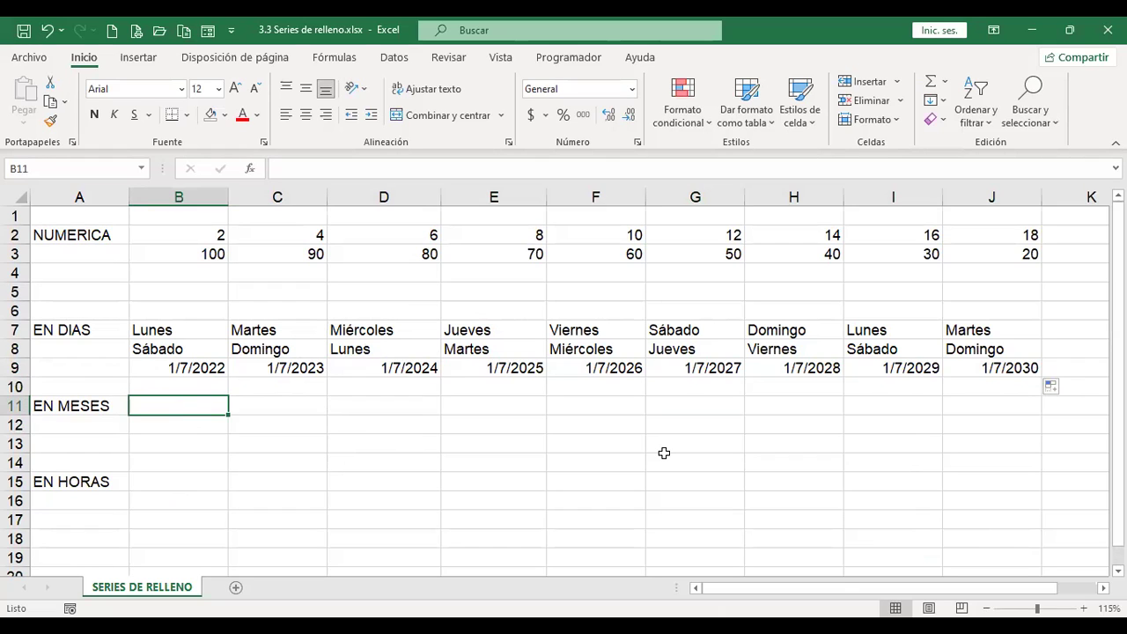
pyautogui.write('Julio')
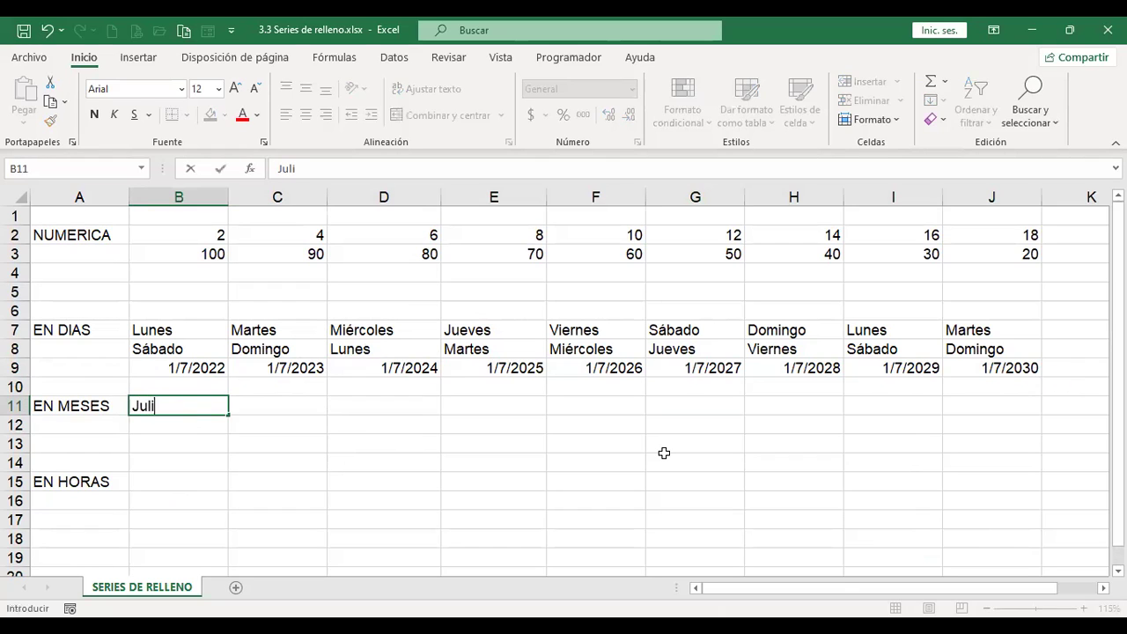
pyautogui.press('Return')
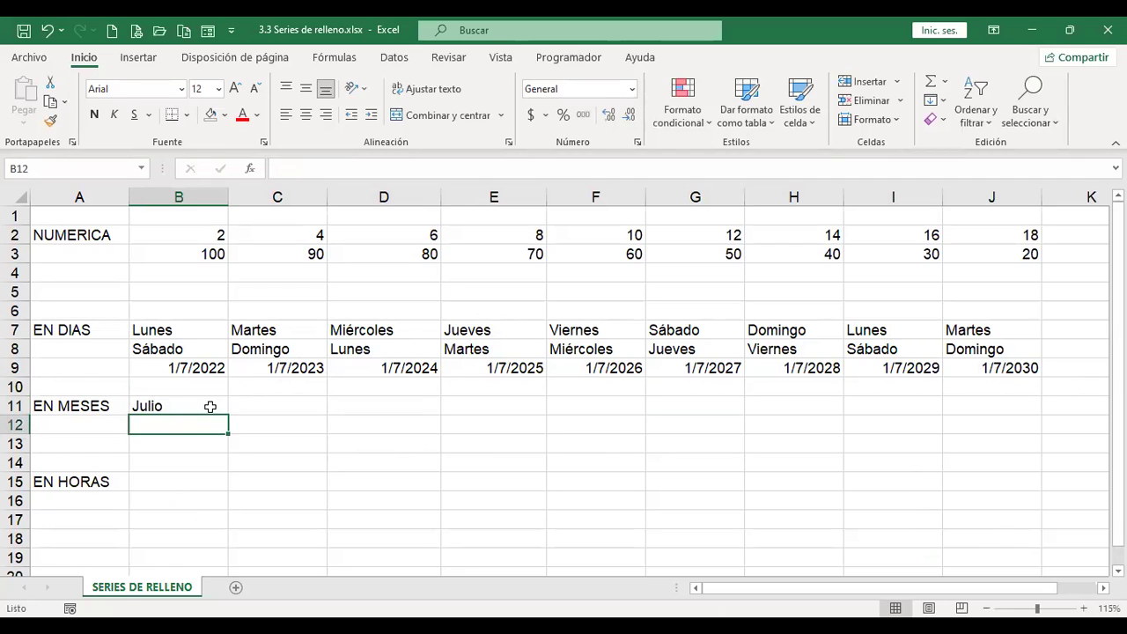
pyautogui.click(212, 402)
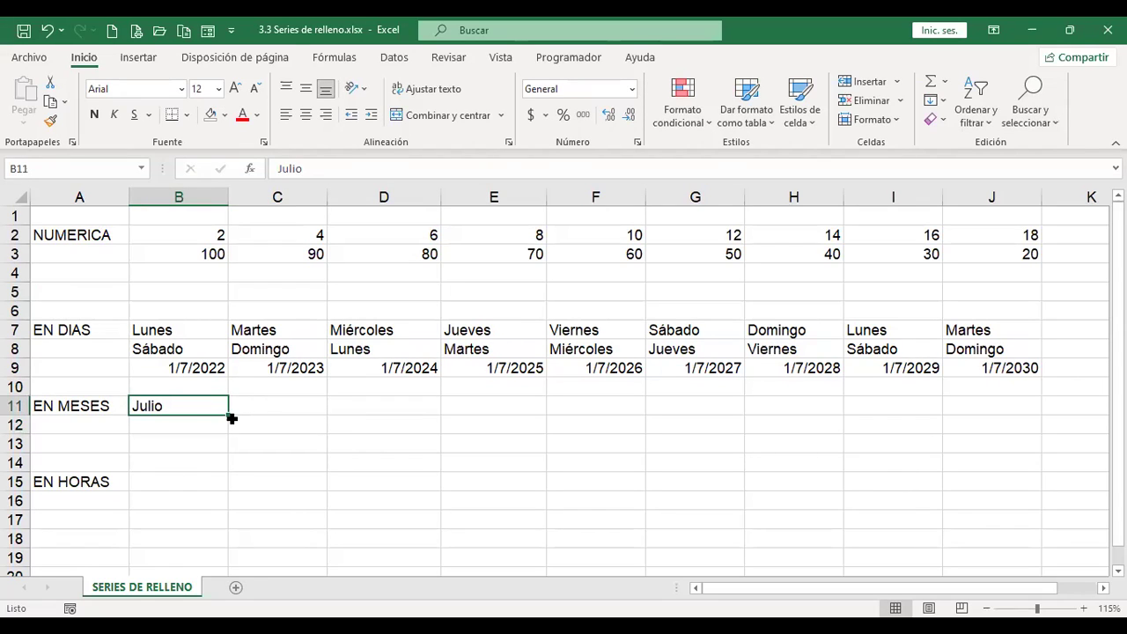
pyautogui.moveTo(230, 416); pyautogui.dragTo(329, 416)
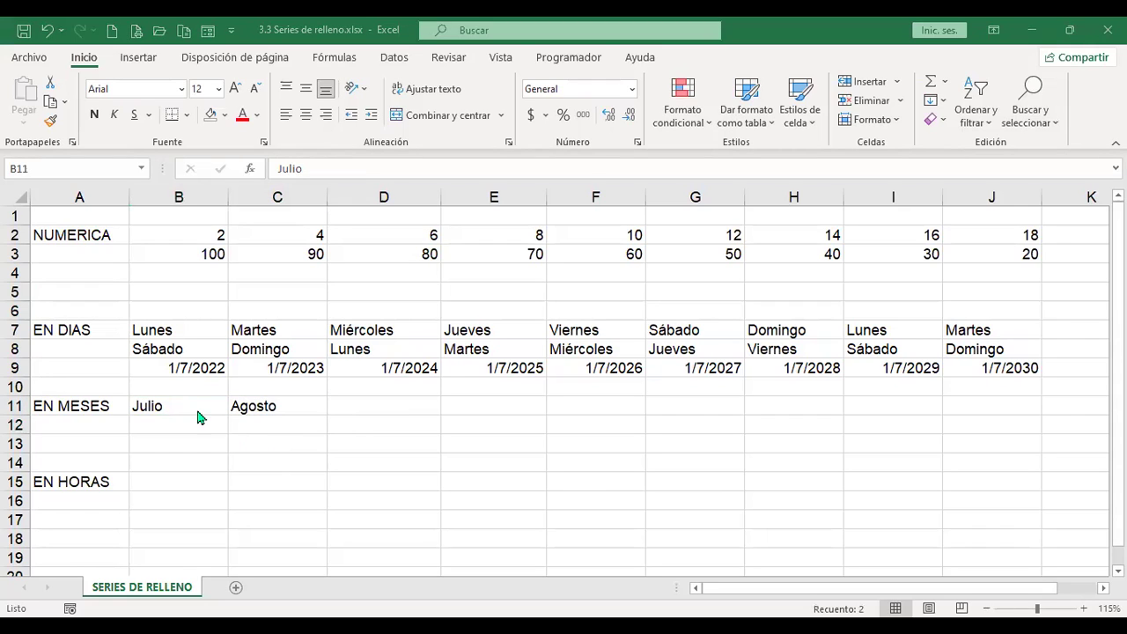
# Step: Extend Julio/Agosto to J11 and choose Copiar celdas so the pair repeats
pyautogui.moveTo(333, 424); pyautogui.dragTo(1056, 433)
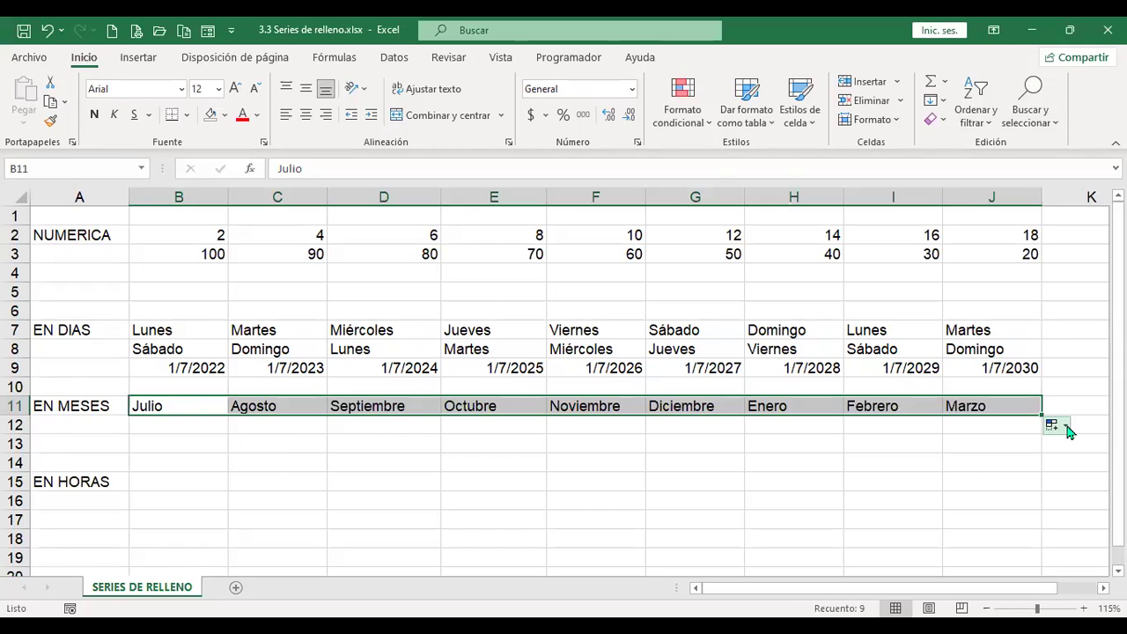
pyautogui.click(1066, 428)
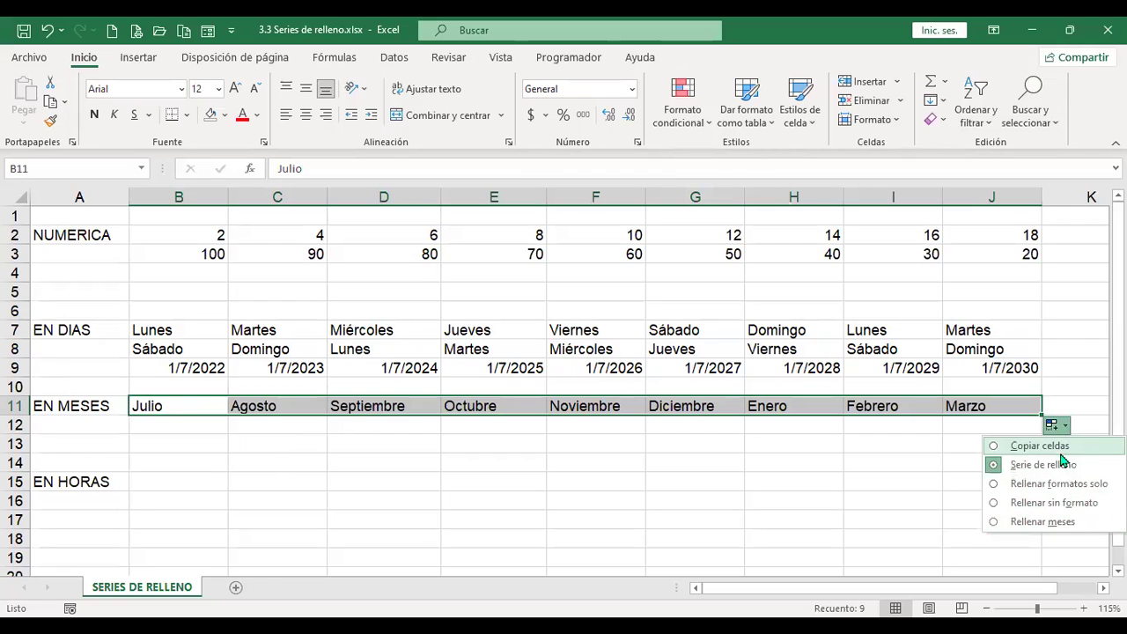
pyautogui.click(1065, 522)
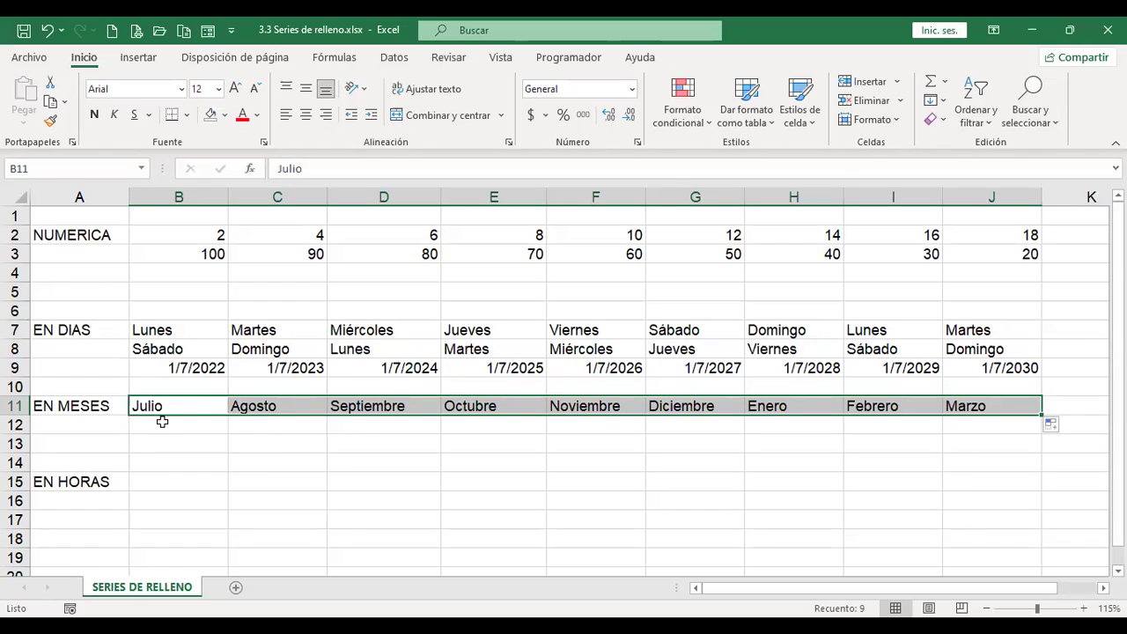
pyautogui.click(1064, 427)
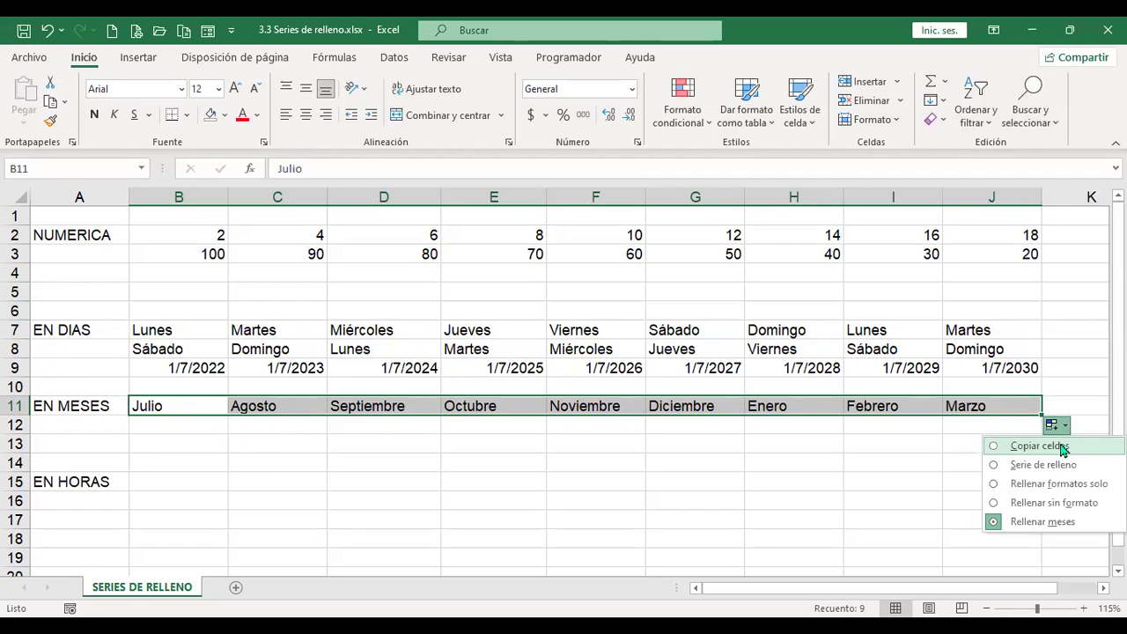
pyautogui.click(1063, 447)
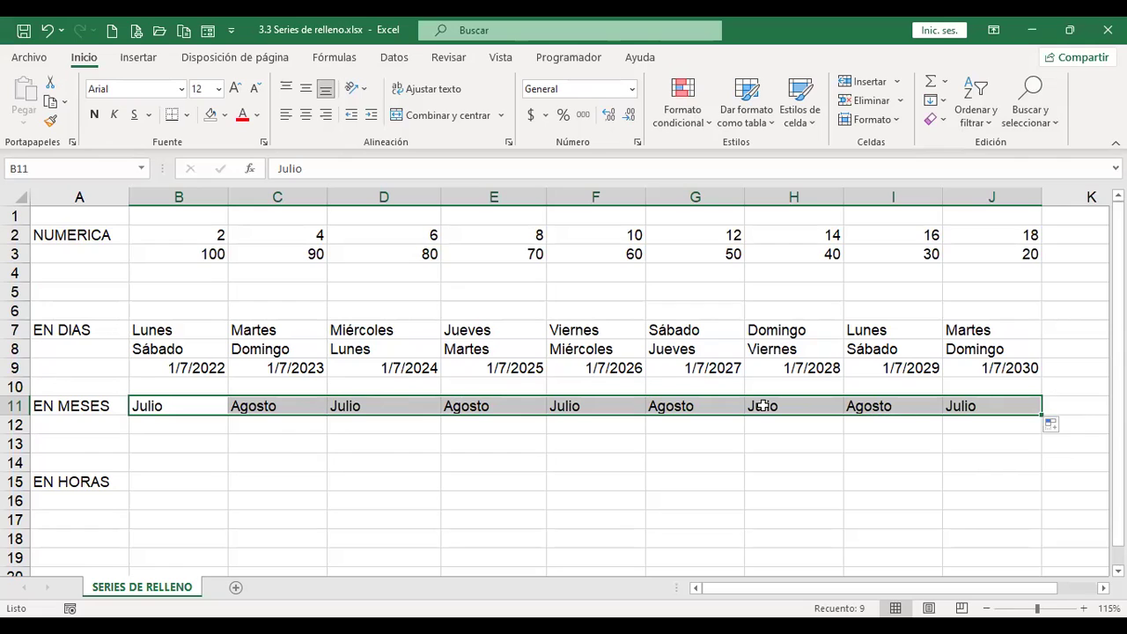
# Step: Type Ene, Feb and Mar into B12, C12 and D12
pyautogui.click(171, 423)
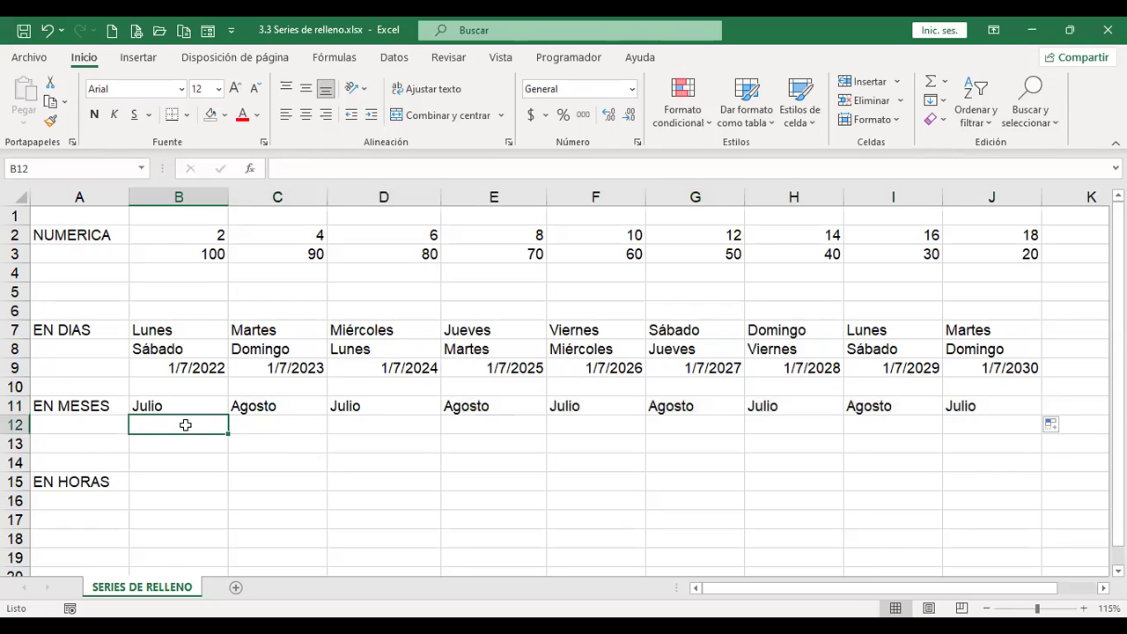
pyautogui.moveTo(226, 427); pyautogui.dragTo(339, 428)
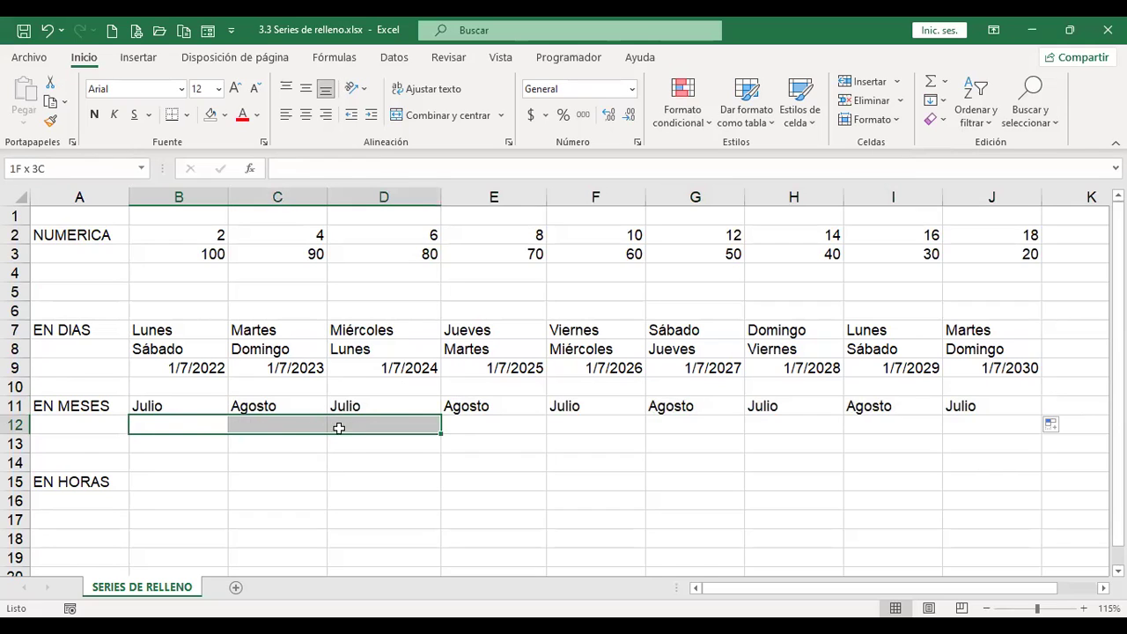
pyautogui.click(196, 421)
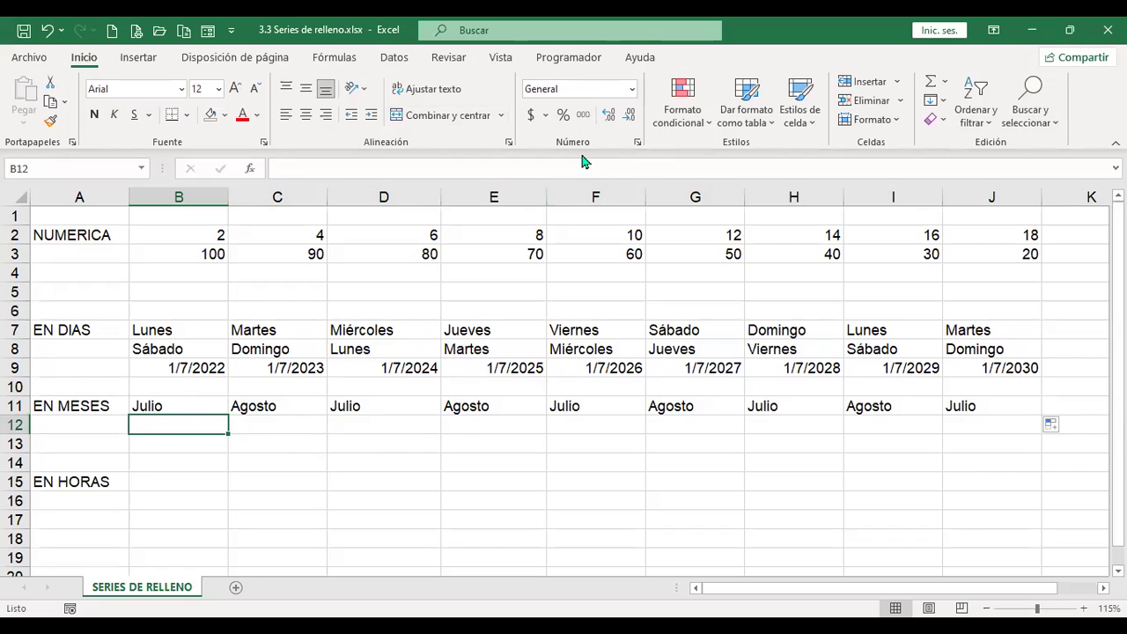
pyautogui.write('Ene')
pyautogui.press('Tab')
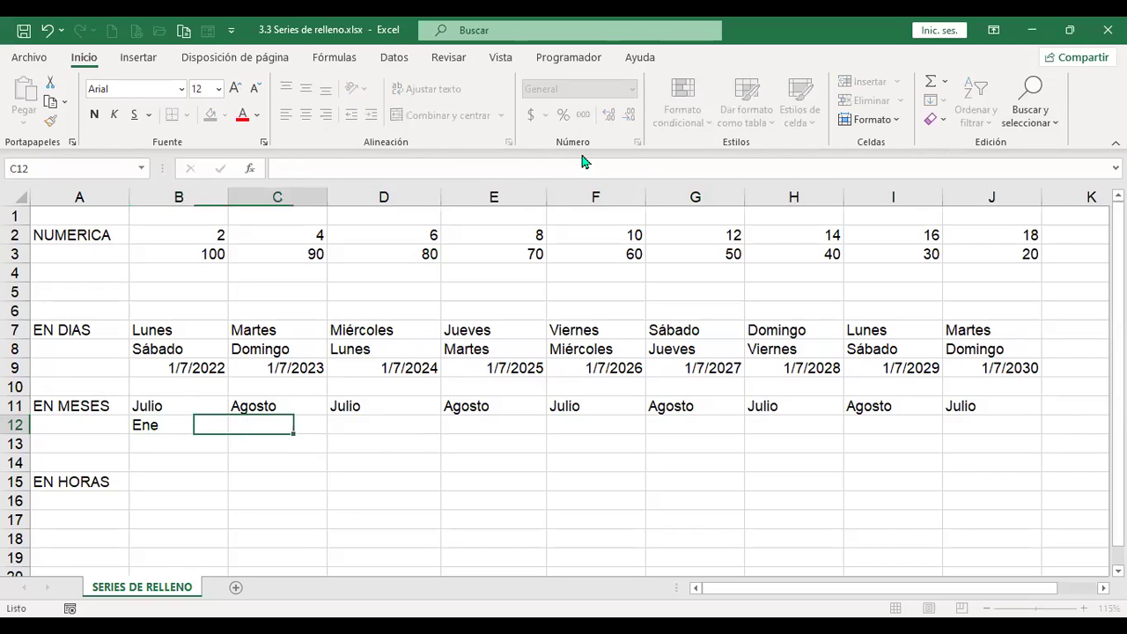
pyautogui.write('Feb')
pyautogui.press('Tab')
pyautogui.write('arMar')
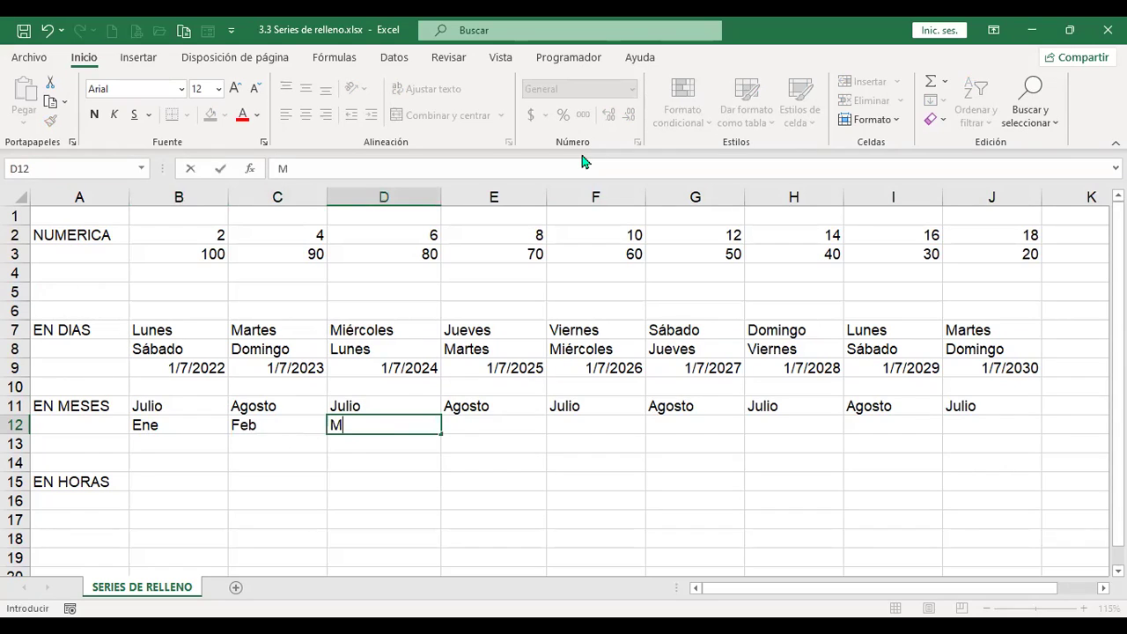
pyautogui.press('Tab')
# Step: Extend the Ene–Mar series along row 12 through Sep in J12
pyautogui.moveTo(141, 429); pyautogui.dragTo(360, 420)
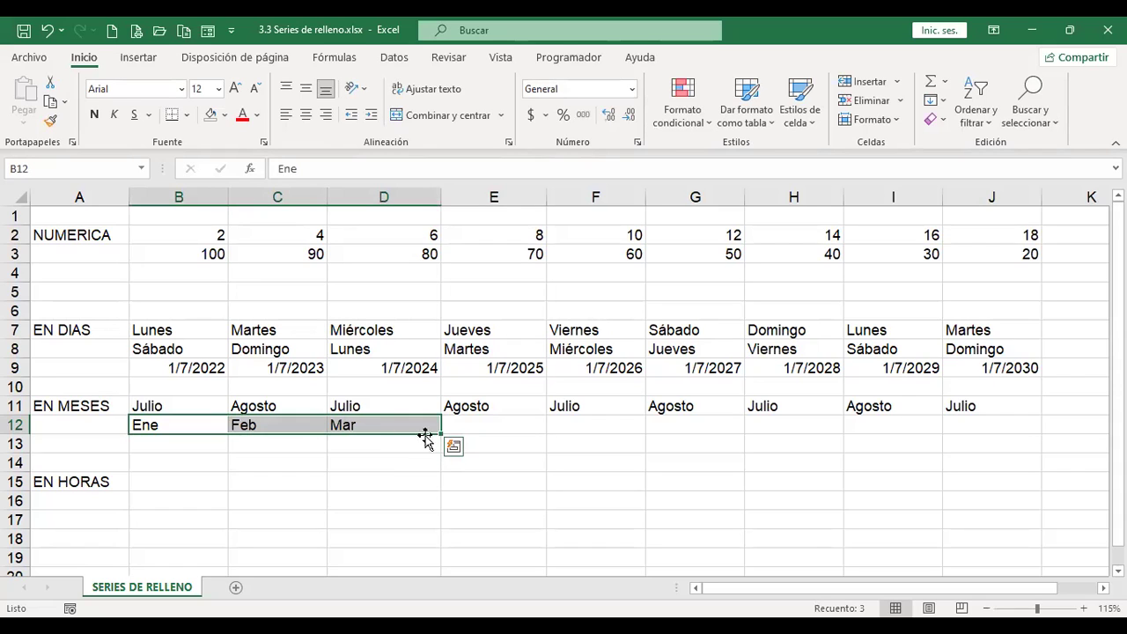
pyautogui.moveTo(439, 439); pyautogui.dragTo(969, 429)
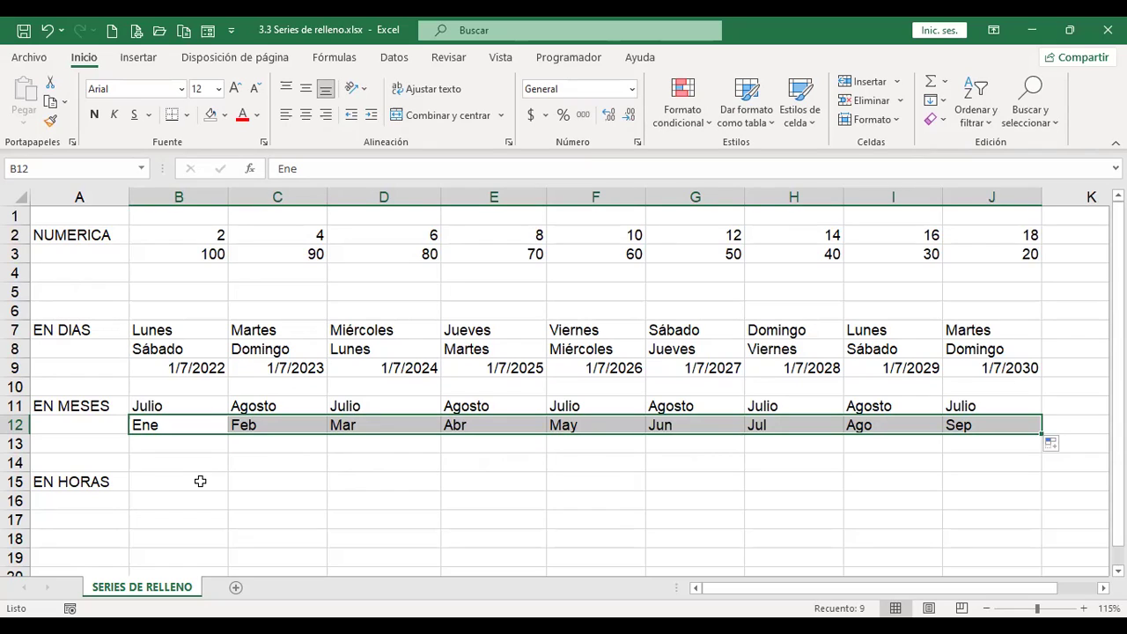
pyautogui.click(1062, 449)
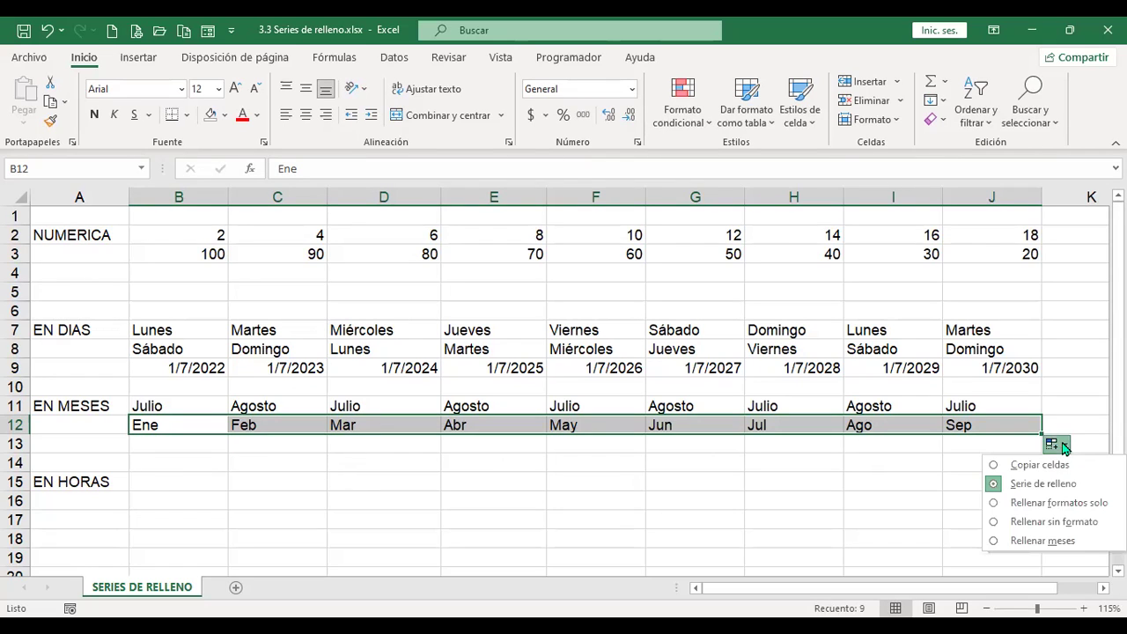
pyautogui.click(190, 481)
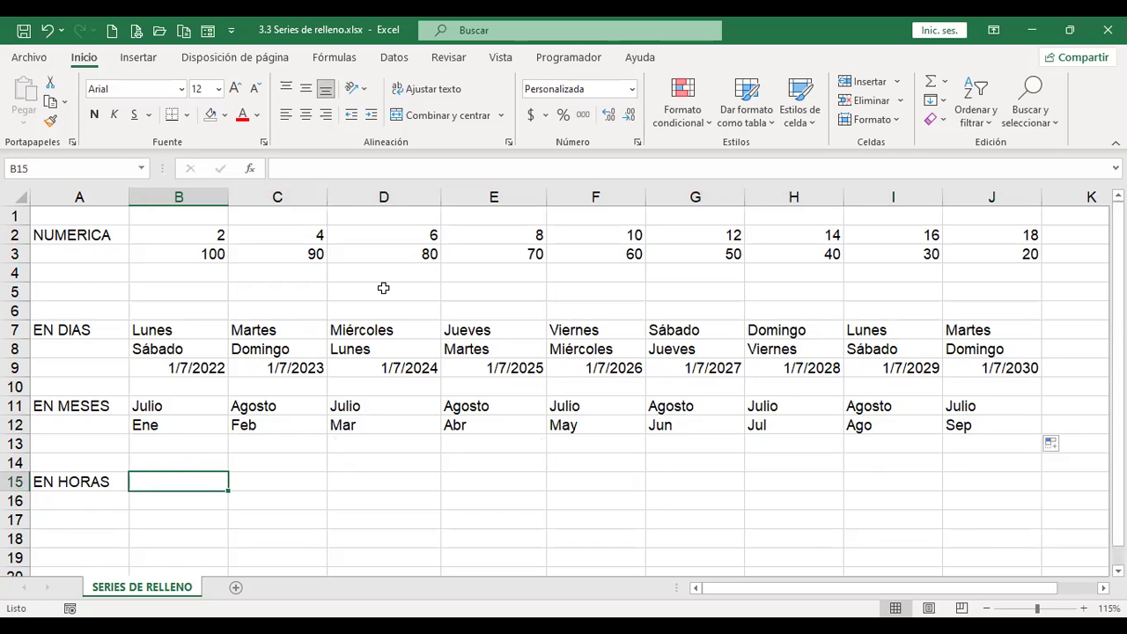
# Step: Enter 8:00 in B15 and format it as h:mm AM/PM via Más formatos de número
pyautogui.write('8:00')
pyautogui.press('Tab')
pyautogui.press('Left')
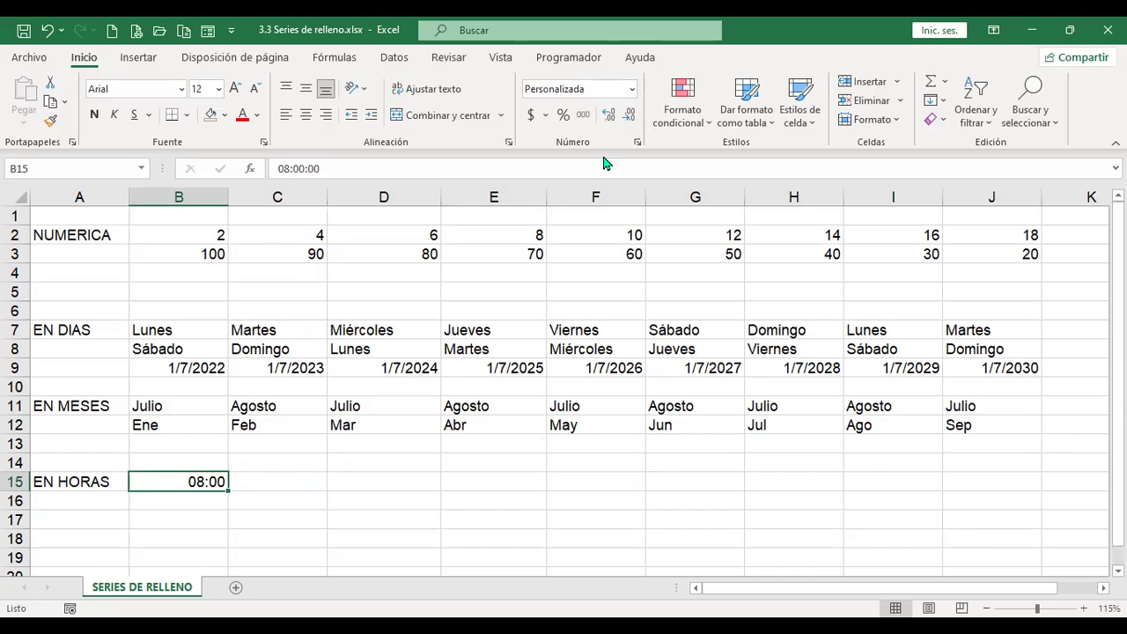
pyautogui.click(631, 91)
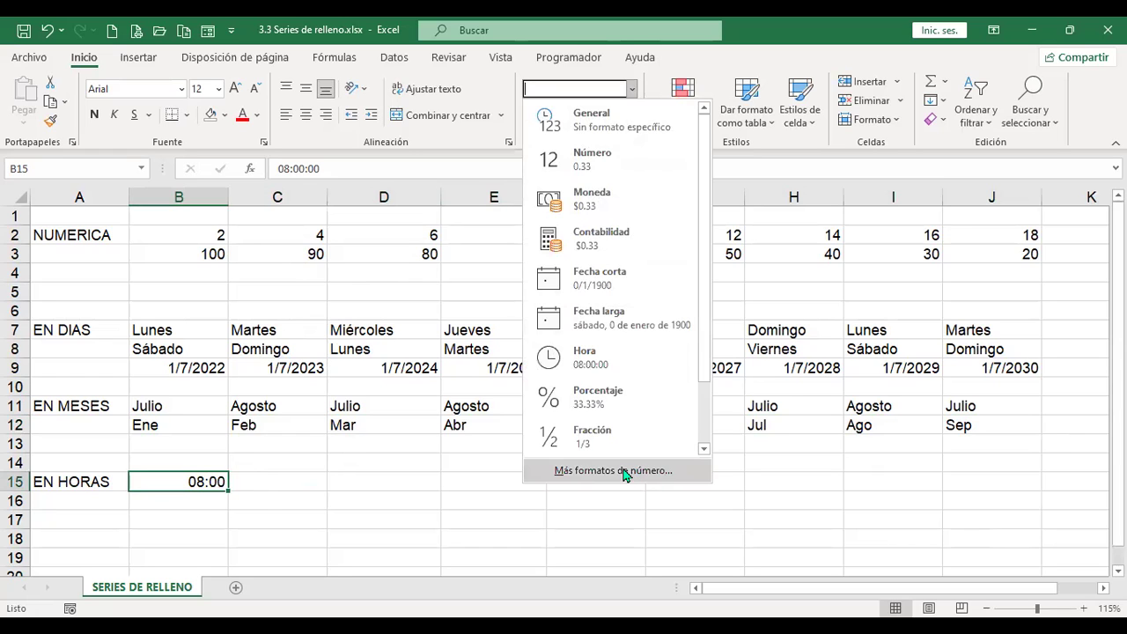
pyautogui.click(624, 471)
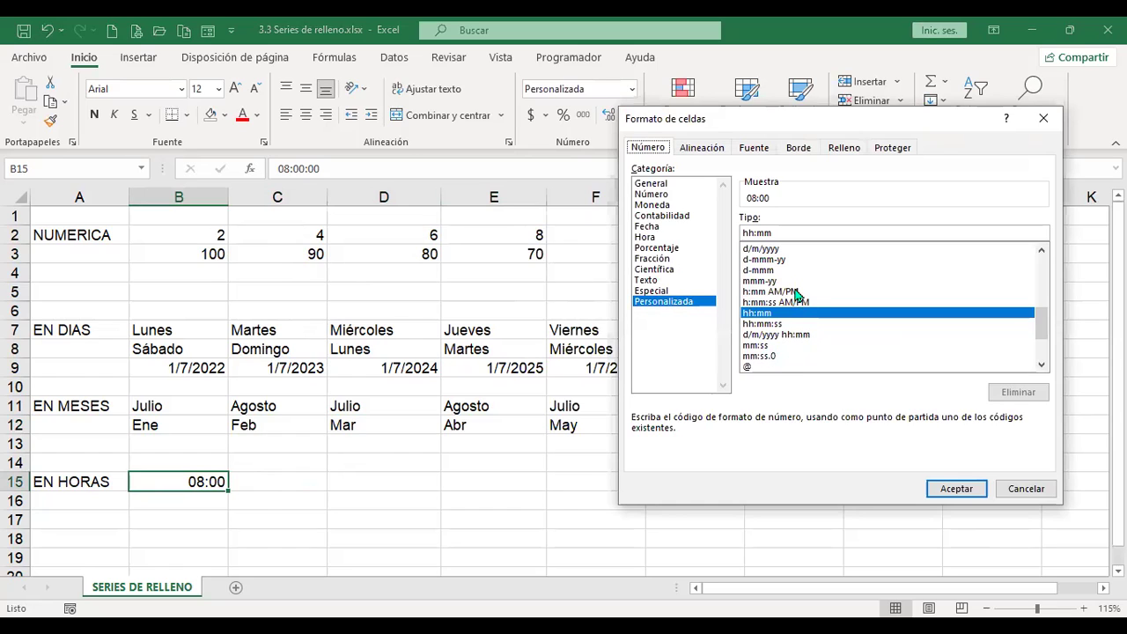
pyautogui.click(794, 291)
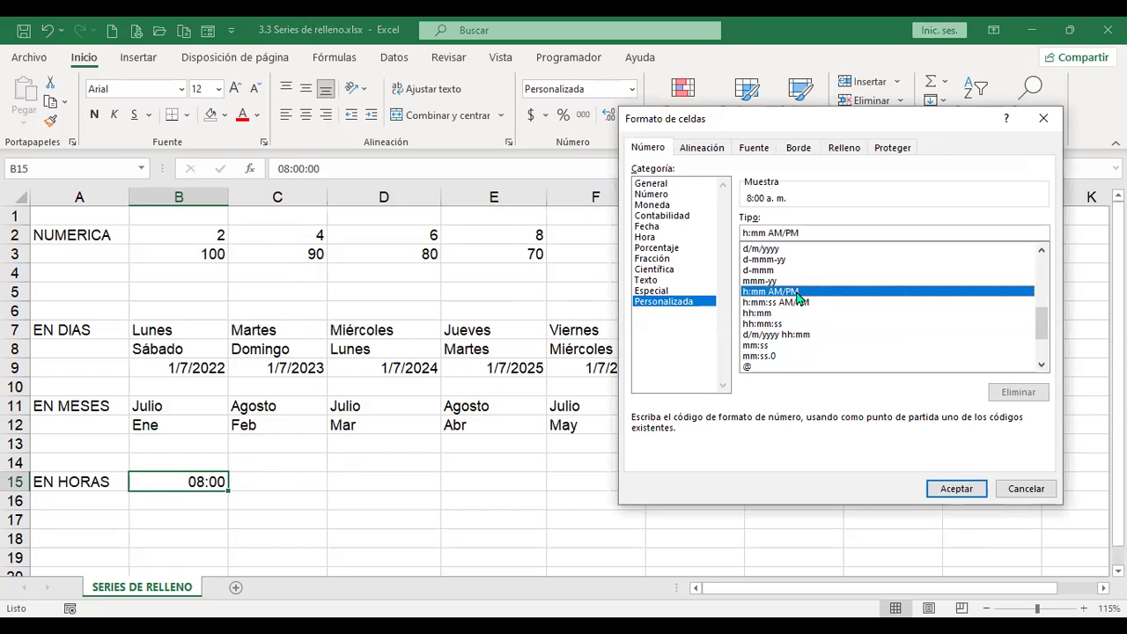
pyautogui.click(969, 490)
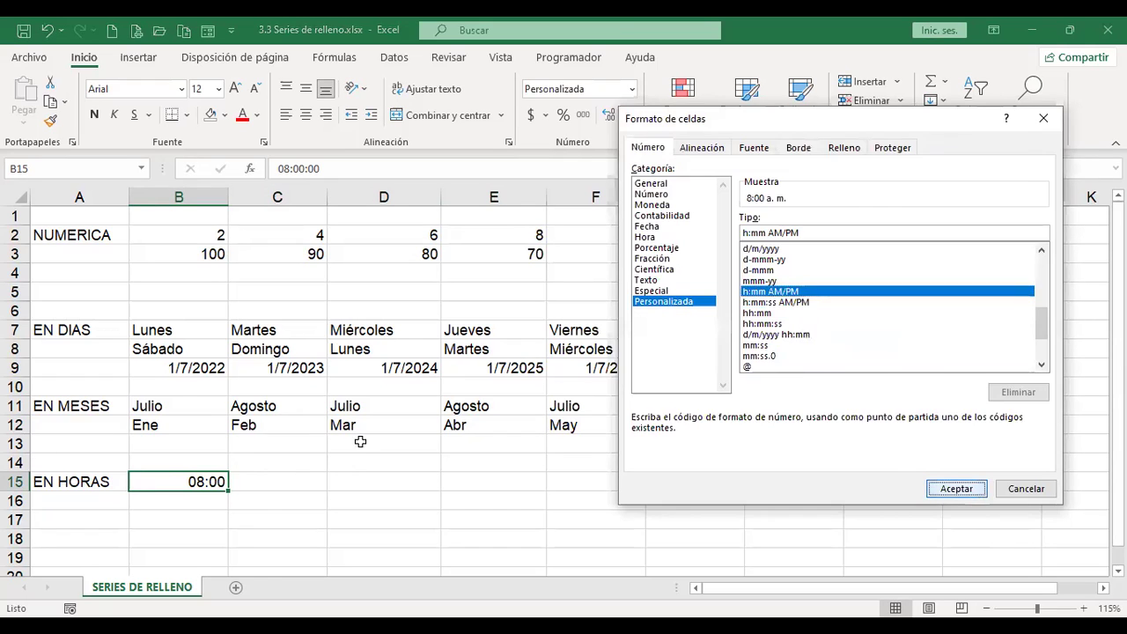
# Step: Extend the hourly times across row 15 to 4:00 p. m. in J15
pyautogui.moveTo(226, 494); pyautogui.dragTo(497, 490)
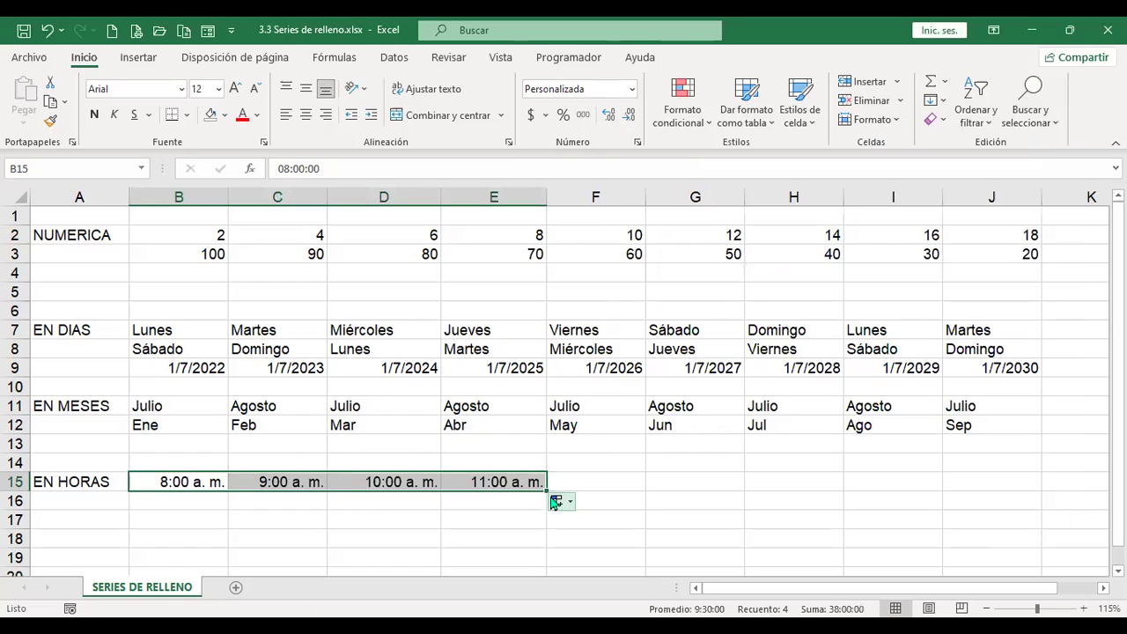
pyautogui.moveTo(546, 489); pyautogui.dragTo(1023, 495)
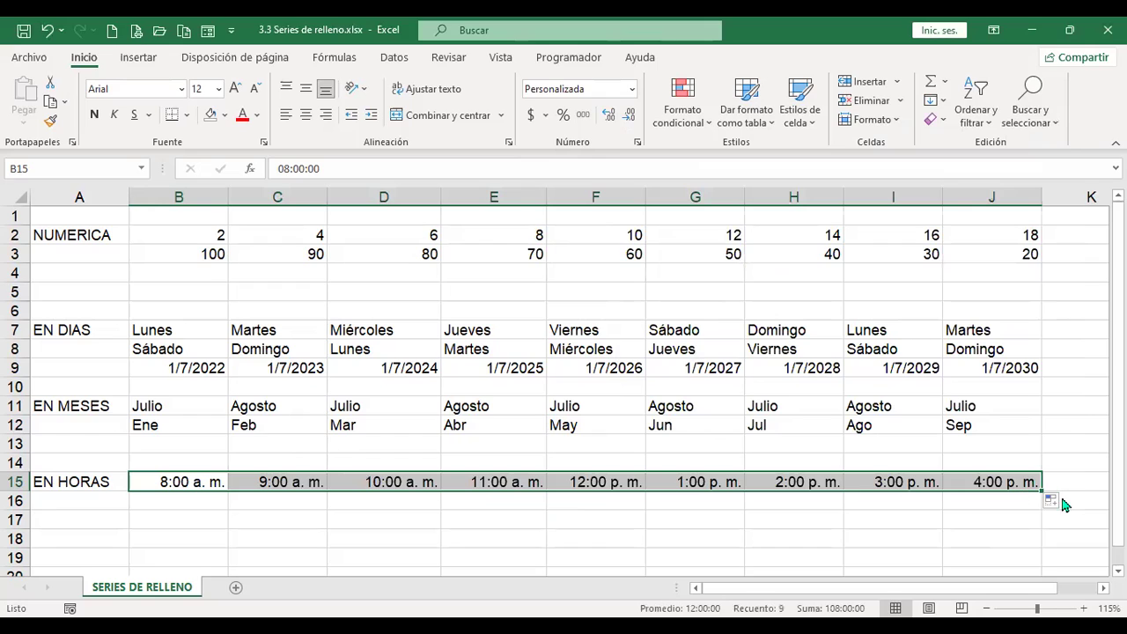
pyautogui.click(1063, 503)
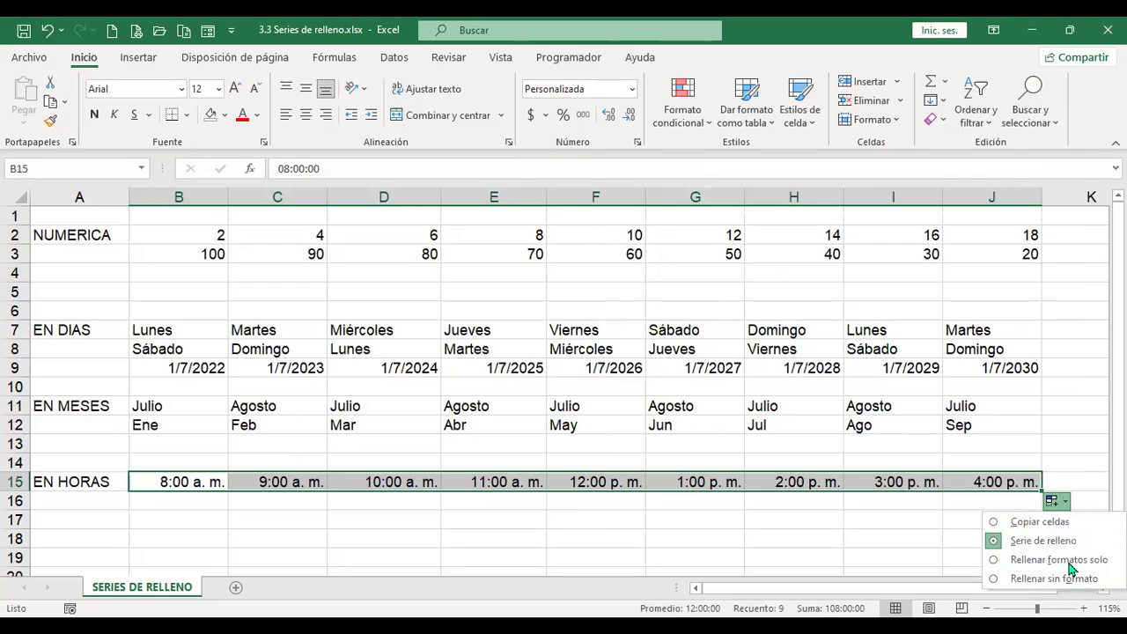
pyautogui.click(257, 481)
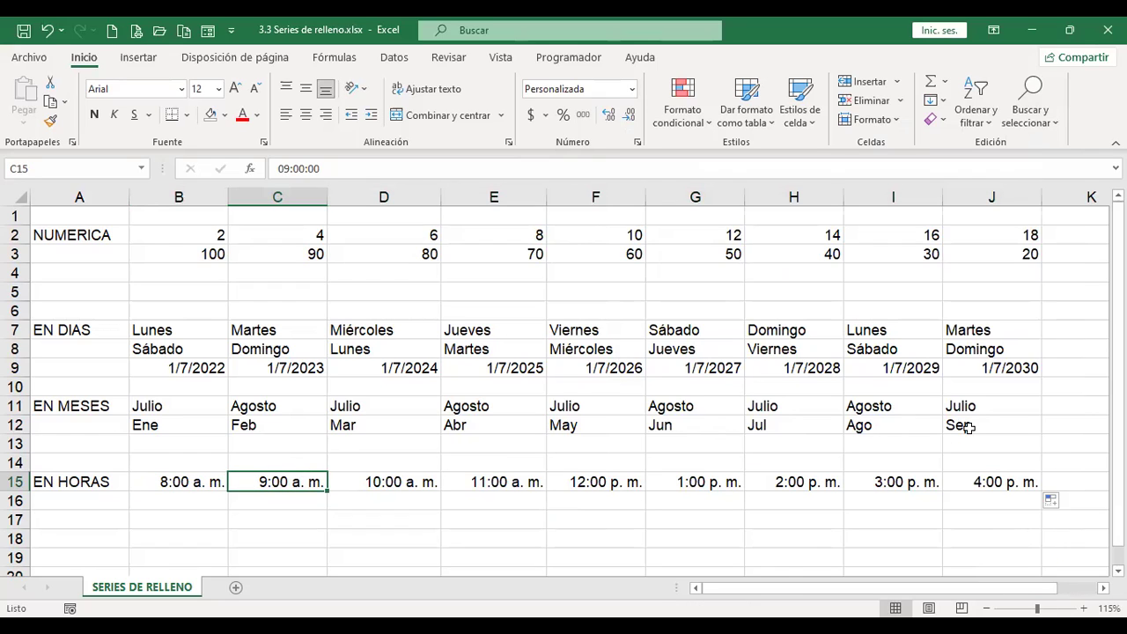
pyautogui.write('8:25')
pyautogui.press('Return')
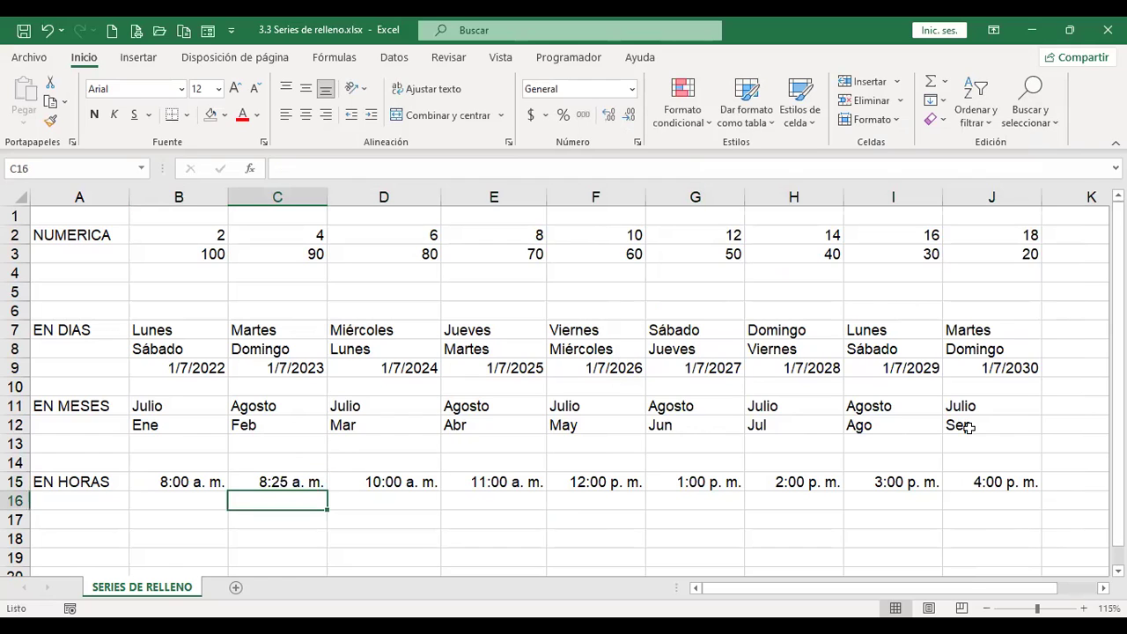
pyautogui.click(199, 483)
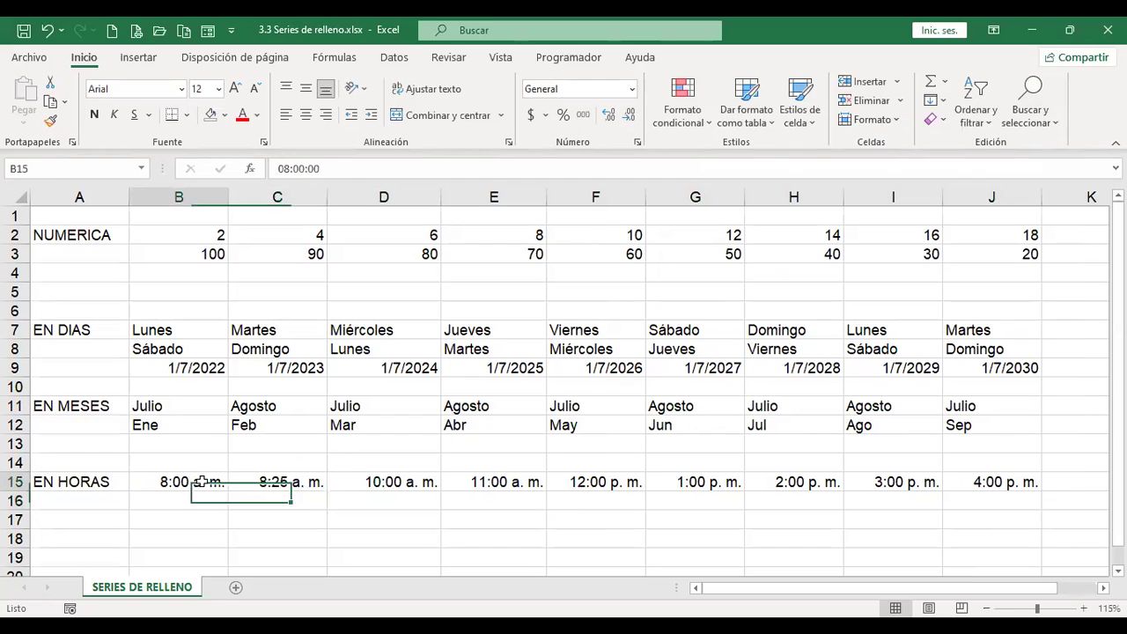
pyautogui.moveTo(201, 482); pyautogui.dragTo(284, 481)
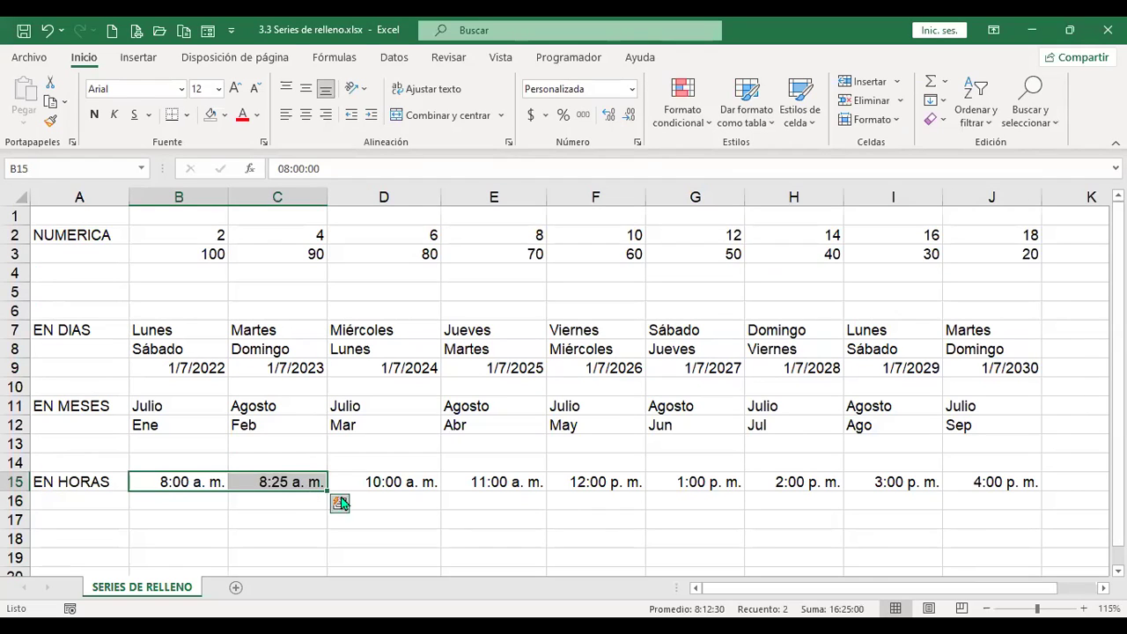
pyautogui.moveTo(327, 491); pyautogui.dragTo(1048, 487)
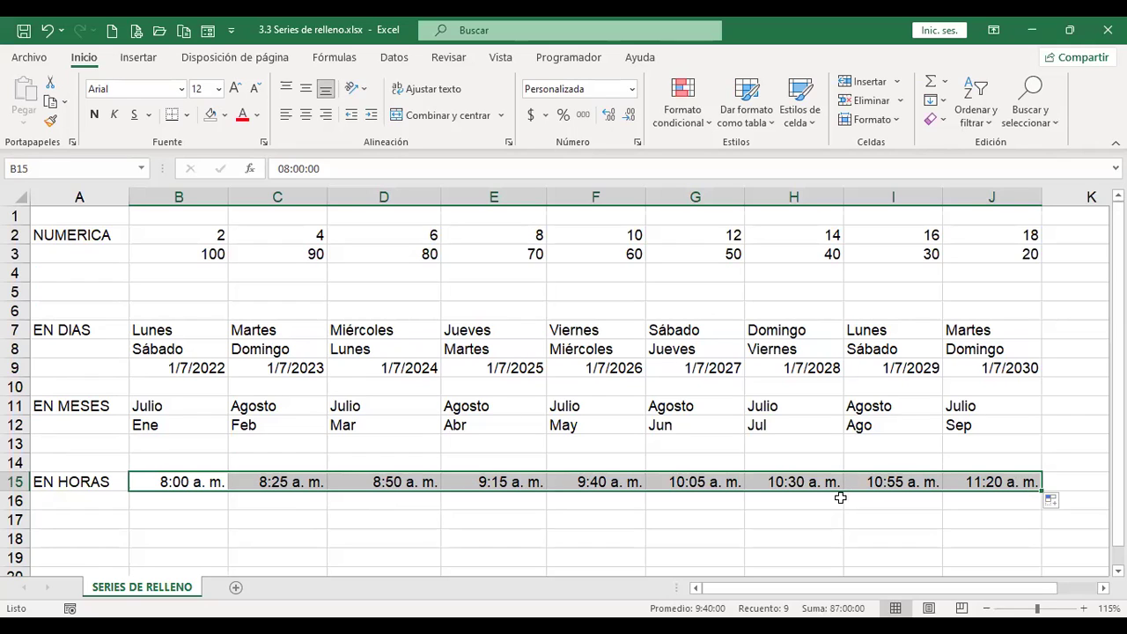
pyautogui.click(186, 500)
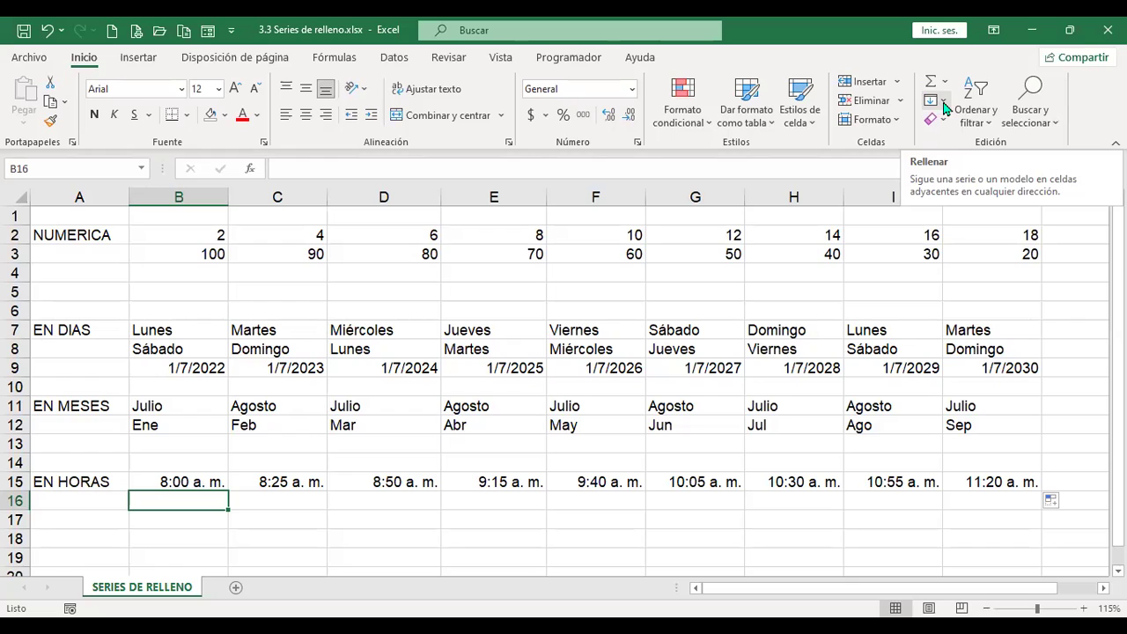
pyautogui.click(944, 107)
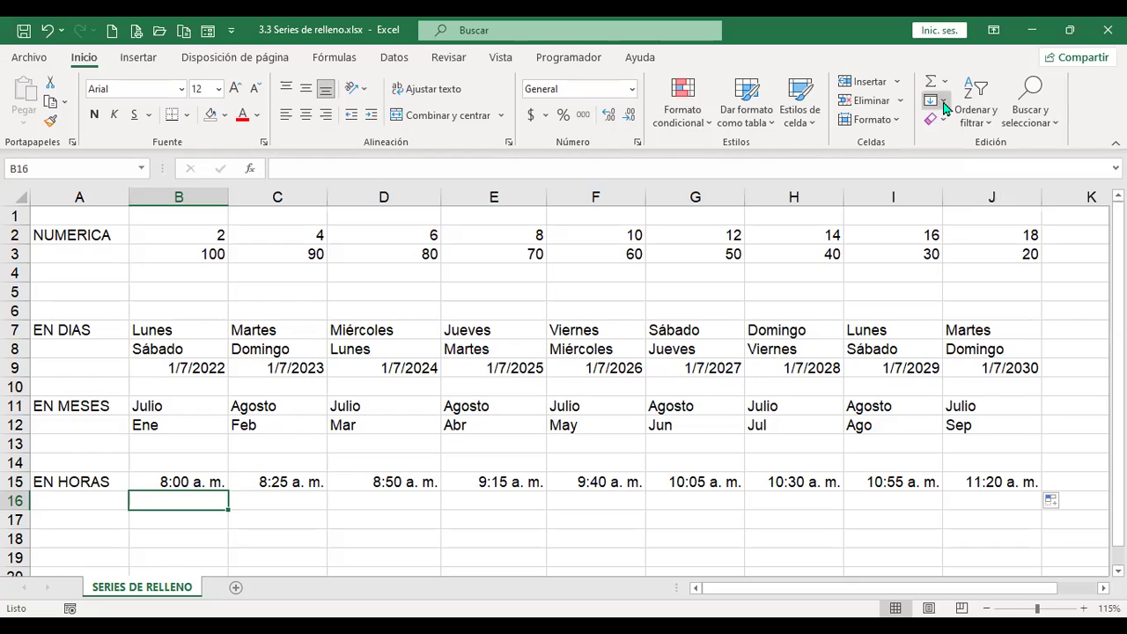
pyautogui.click(943, 107)
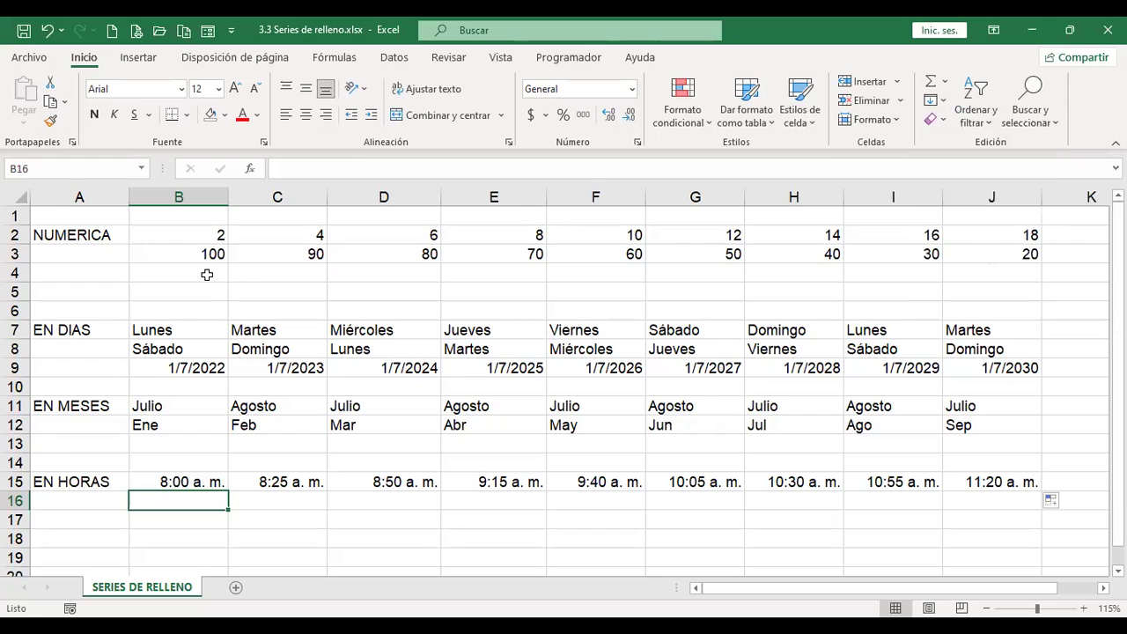
pyautogui.click(207, 274)
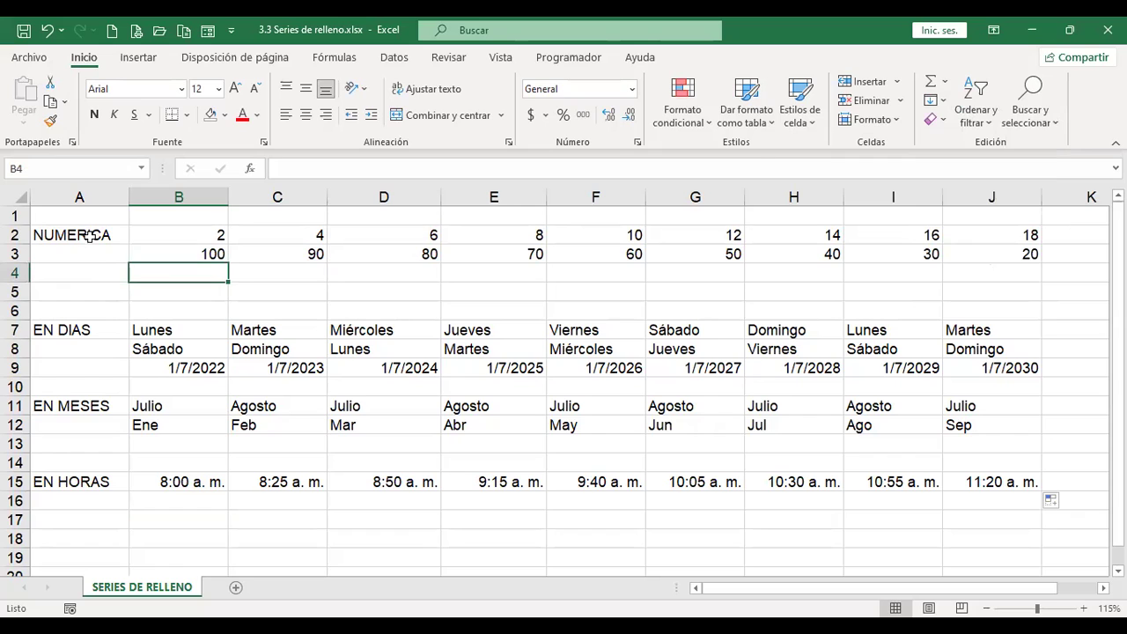
pyautogui.moveTo(90, 251); pyautogui.dragTo(91, 308)
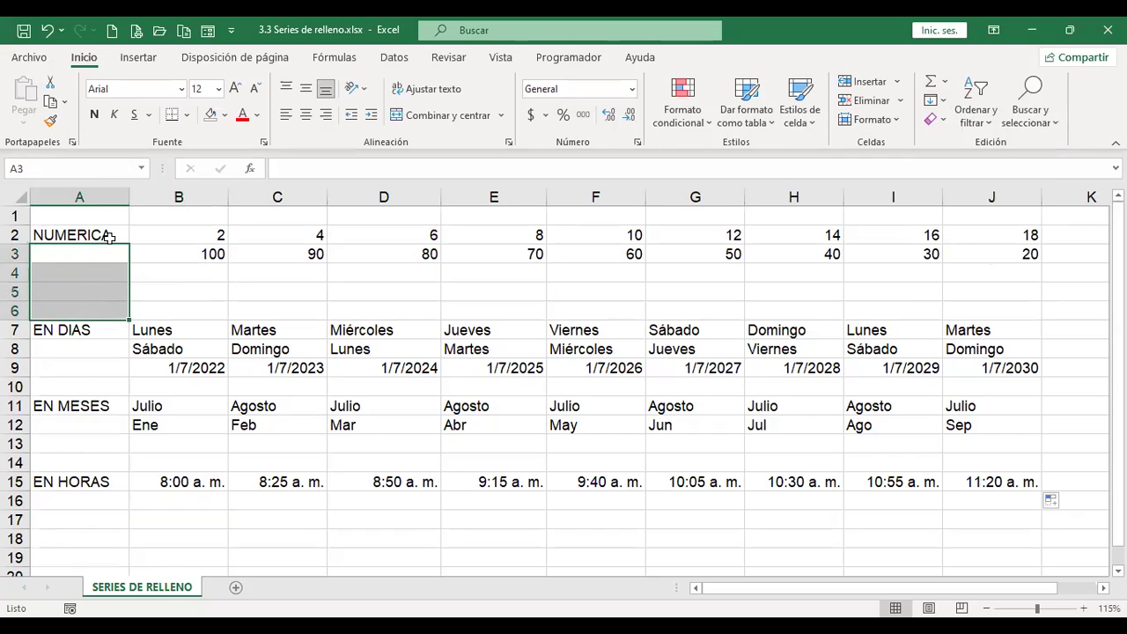
pyautogui.moveTo(107, 232); pyautogui.dragTo(101, 307)
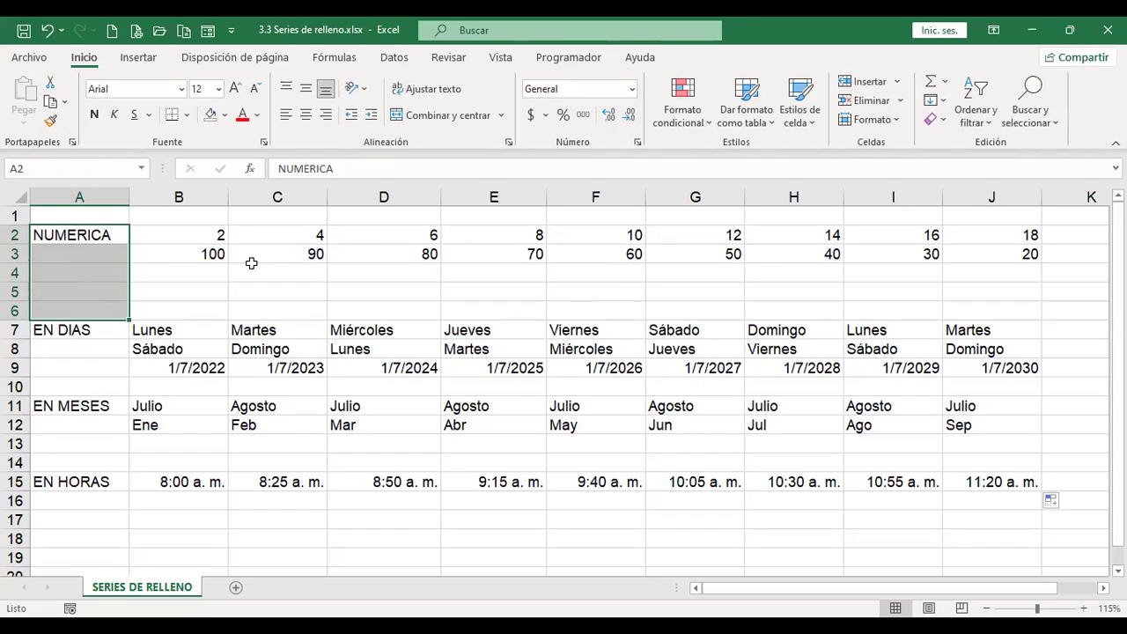
pyautogui.click(14, 273)
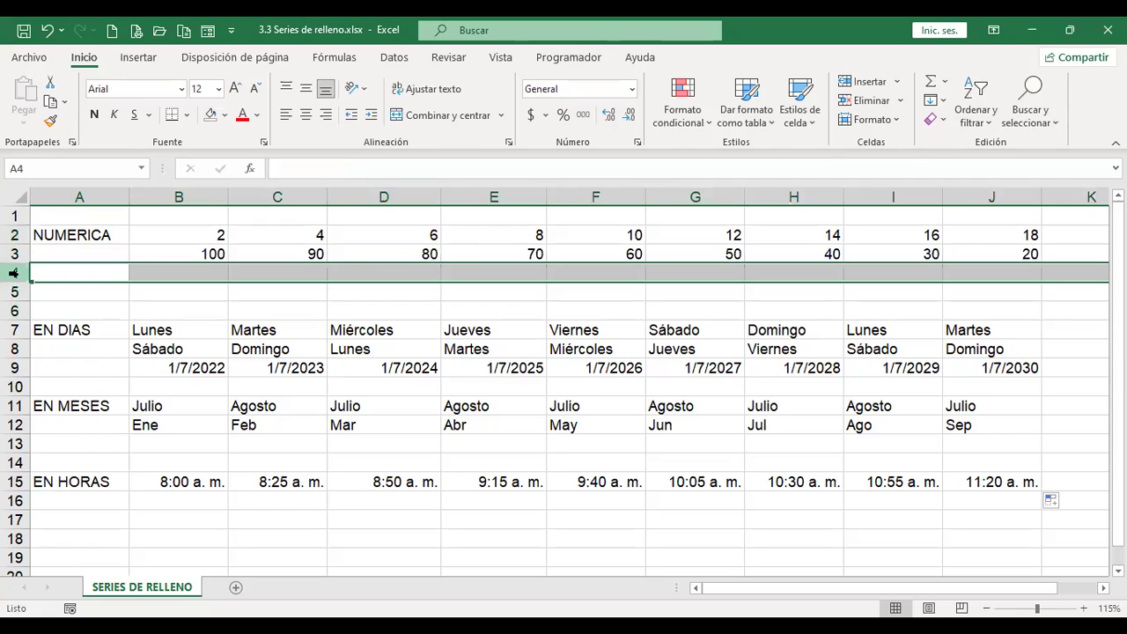
pyautogui.click(14, 235)
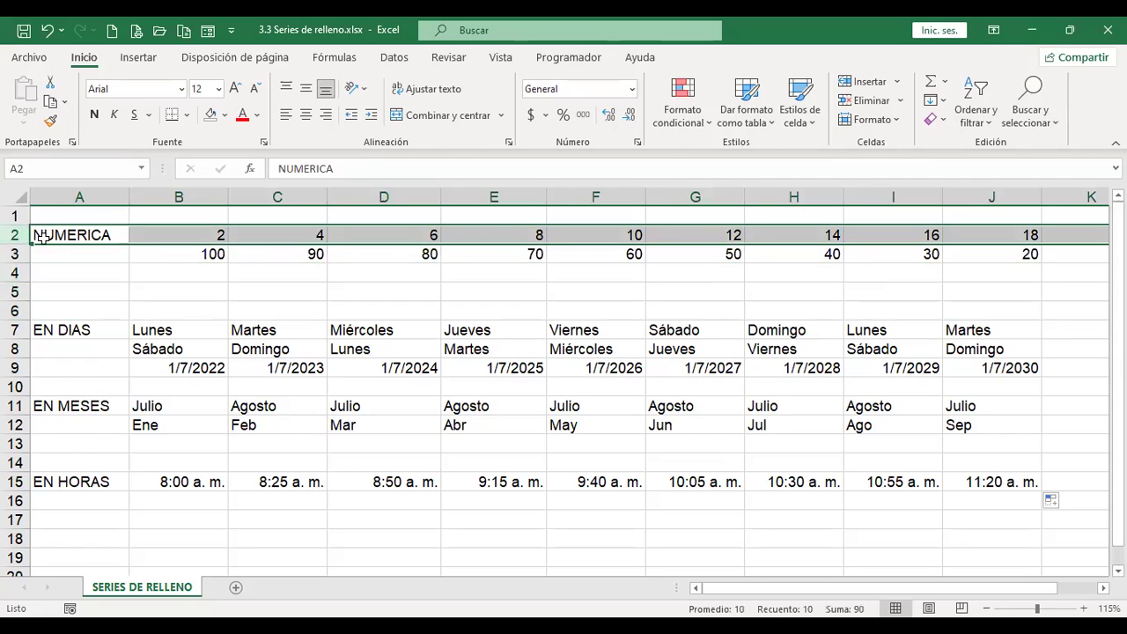
pyautogui.click(15, 254)
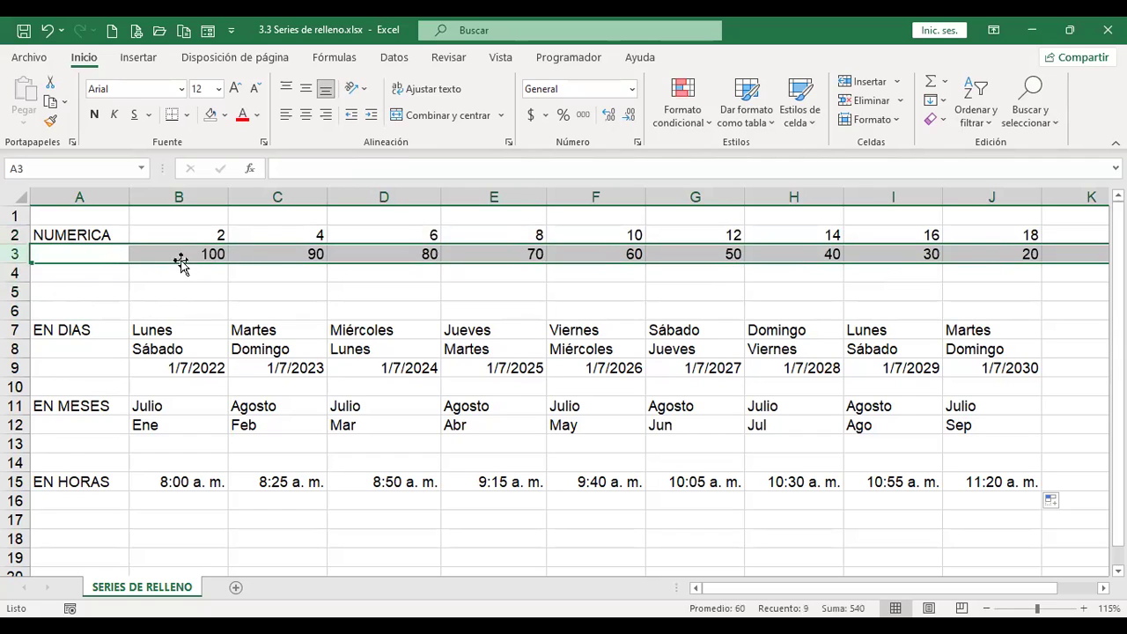
pyautogui.click(14, 273)
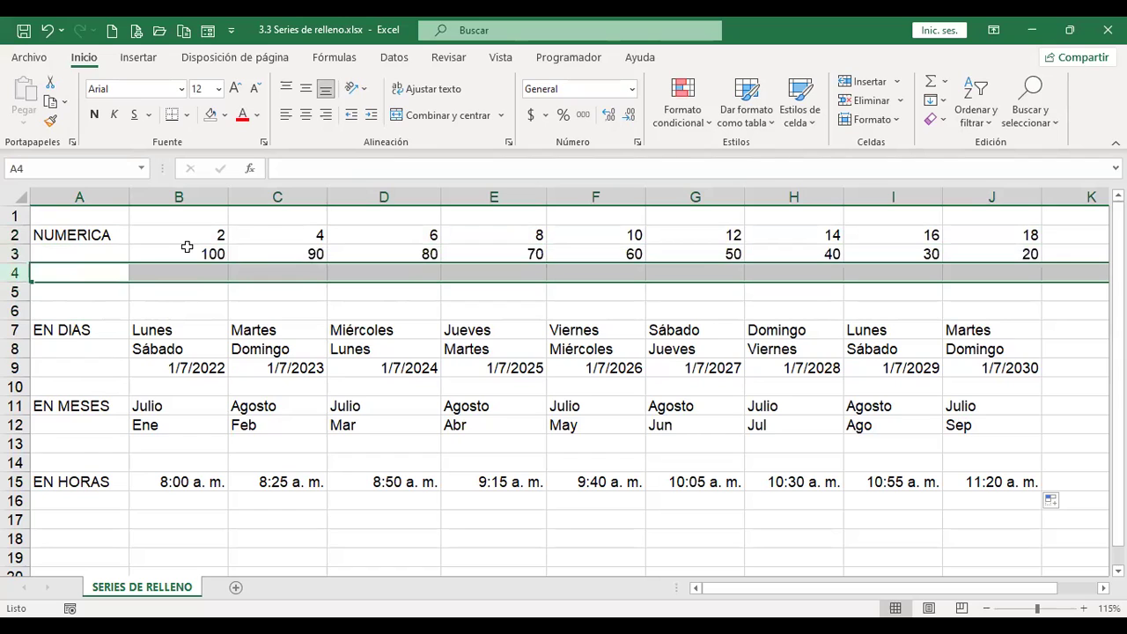
pyautogui.moveTo(96, 234); pyautogui.dragTo(90, 291)
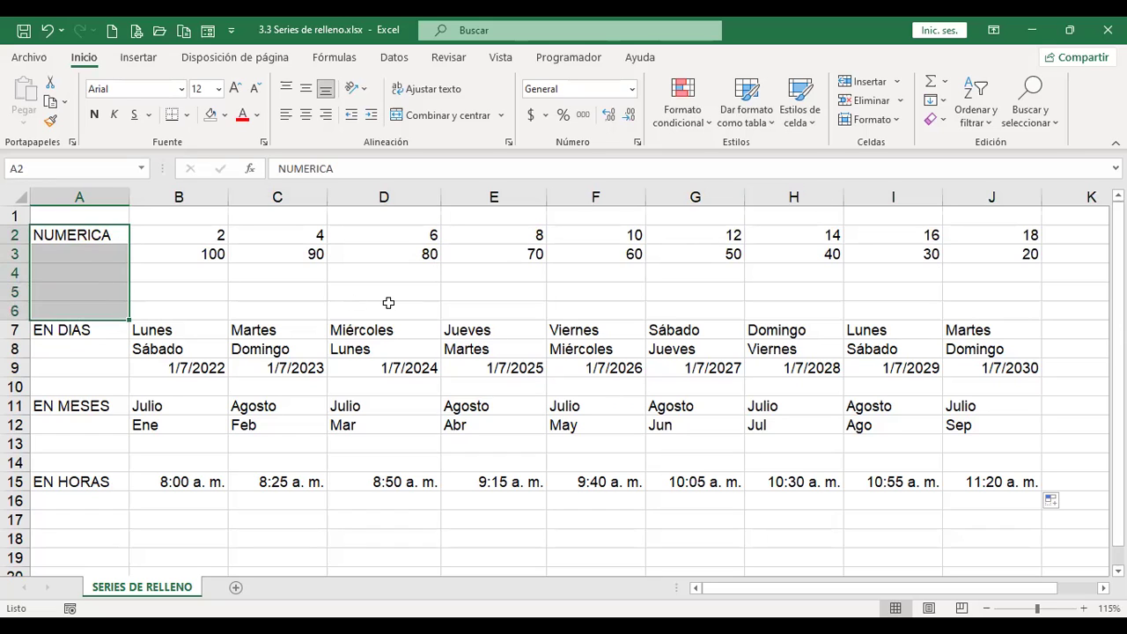
pyautogui.click(944, 103)
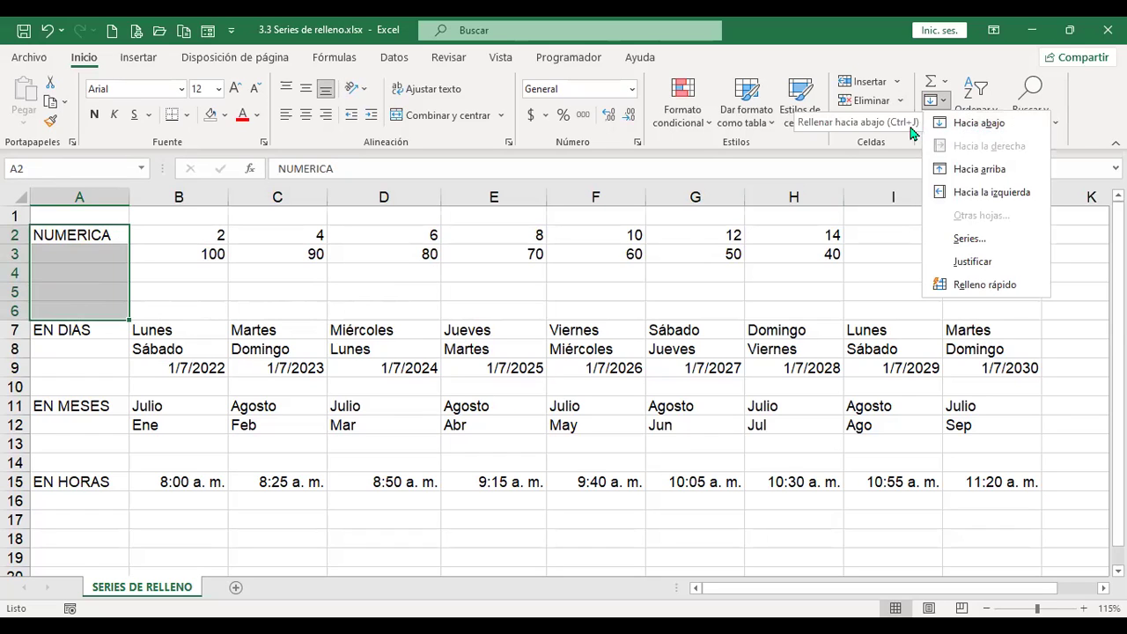
pyautogui.click(979, 124)
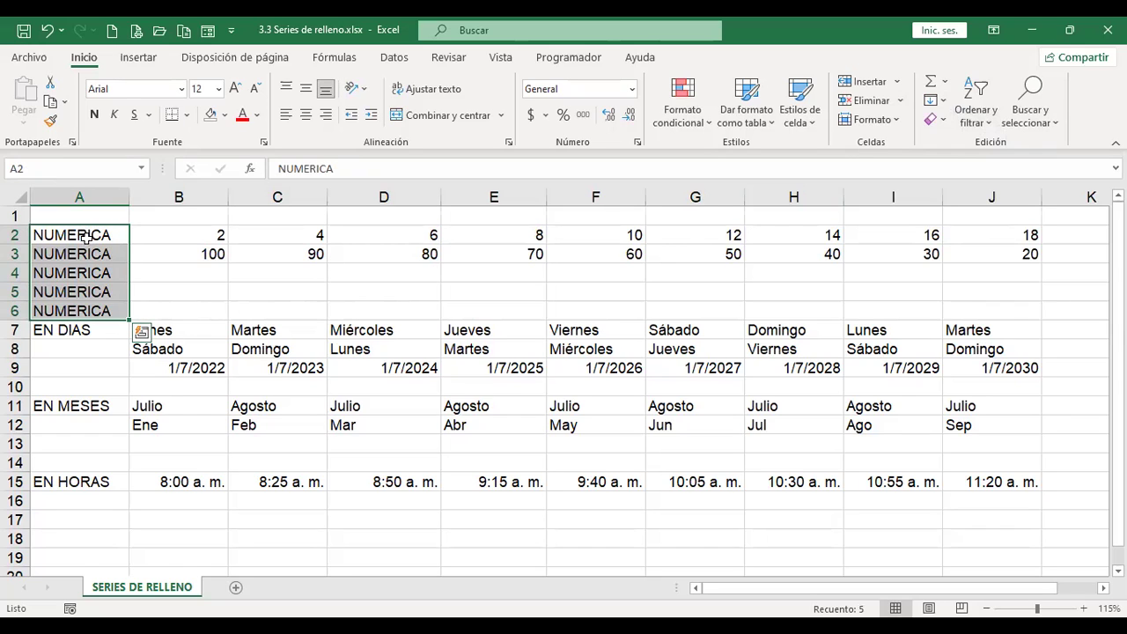
pyautogui.moveTo(88, 327); pyautogui.dragTo(93, 381)
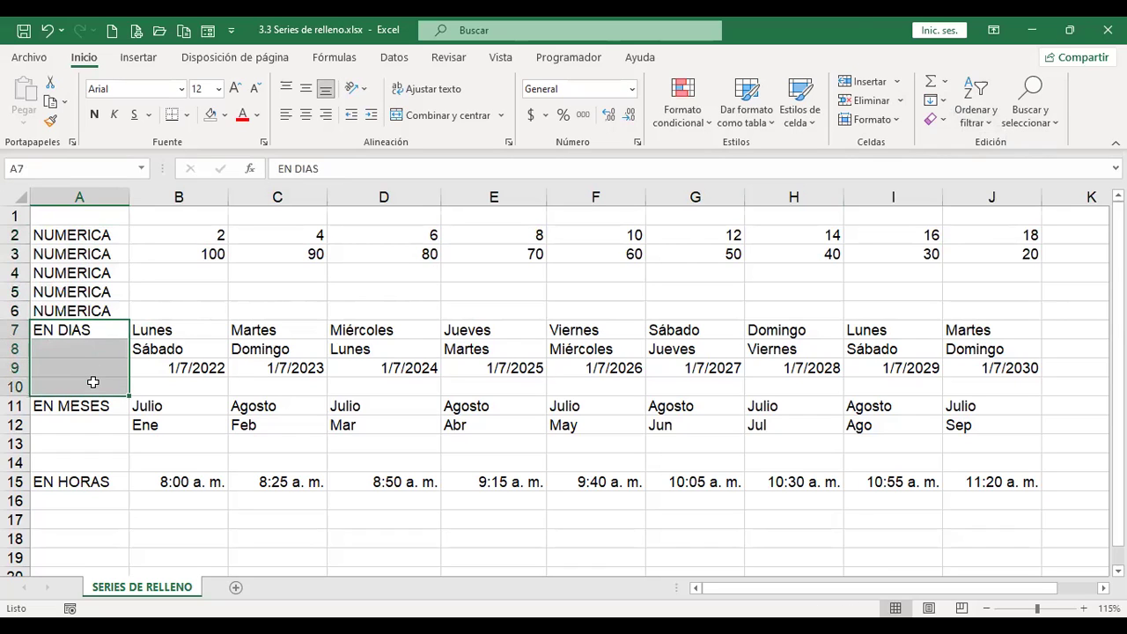
pyautogui.click(942, 105)
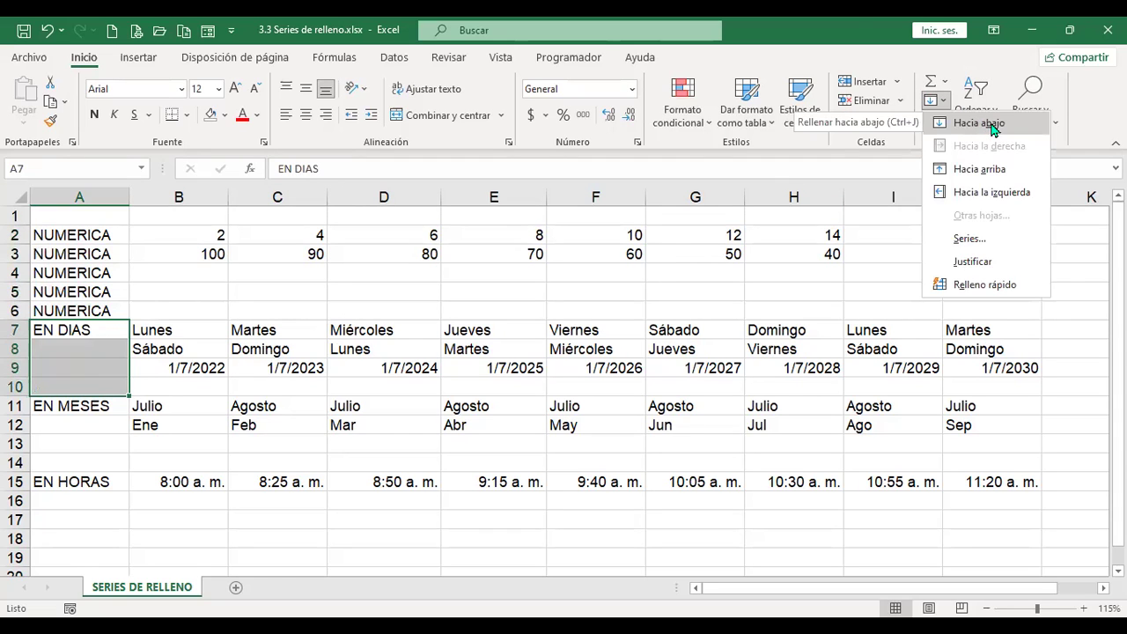
pyautogui.click(994, 129)
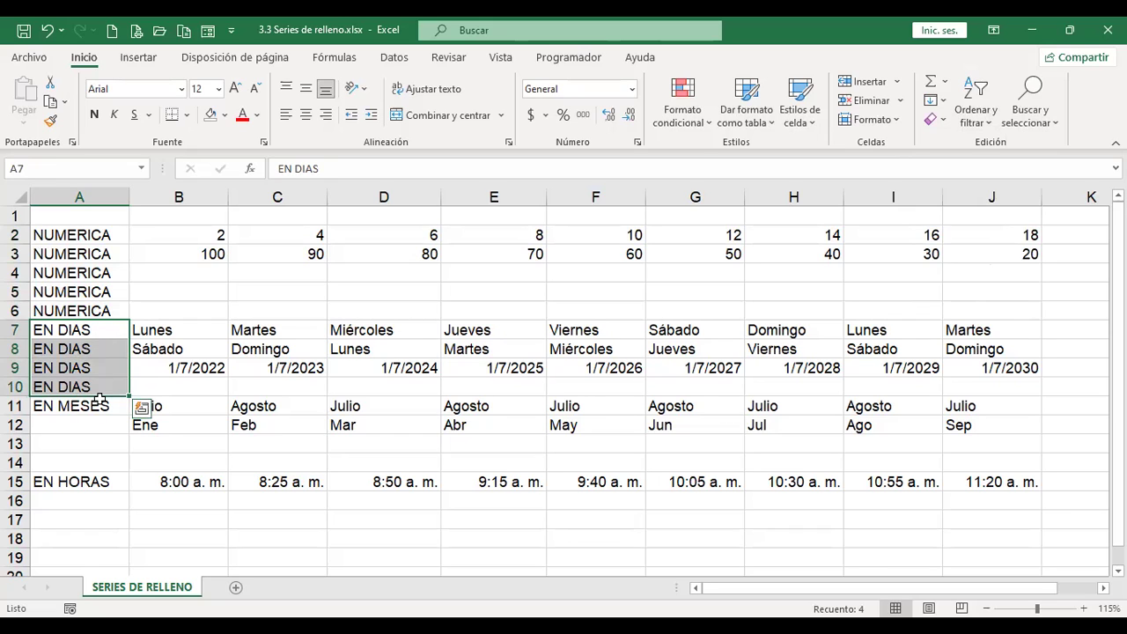
pyautogui.moveTo(101, 406); pyautogui.dragTo(96, 459)
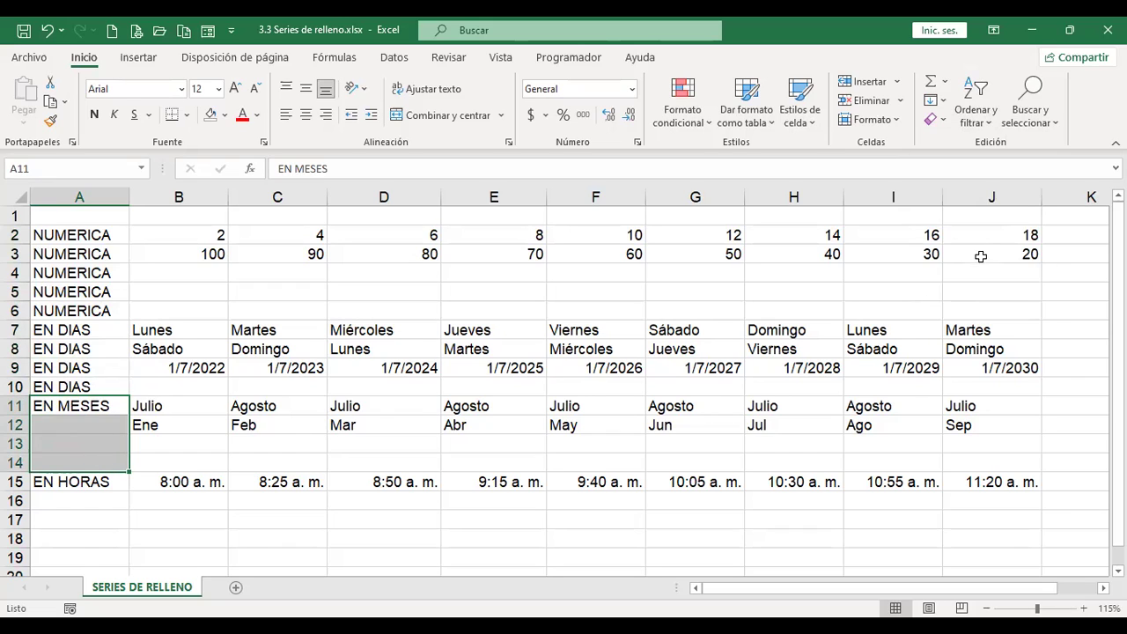
pyautogui.click(947, 106)
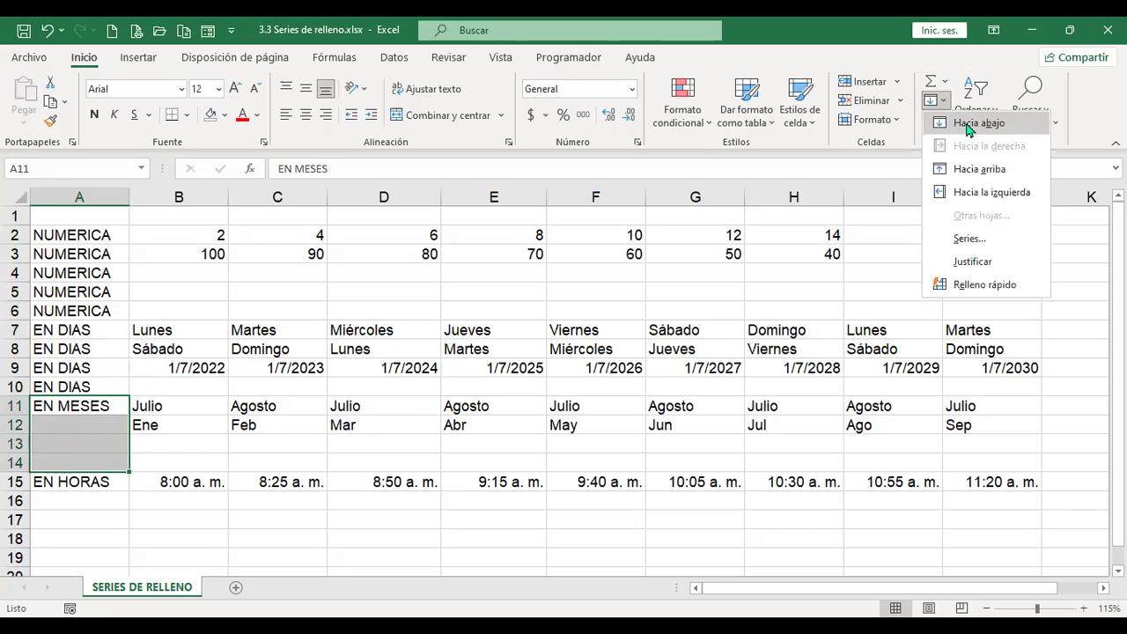
pyautogui.click(916, 118)
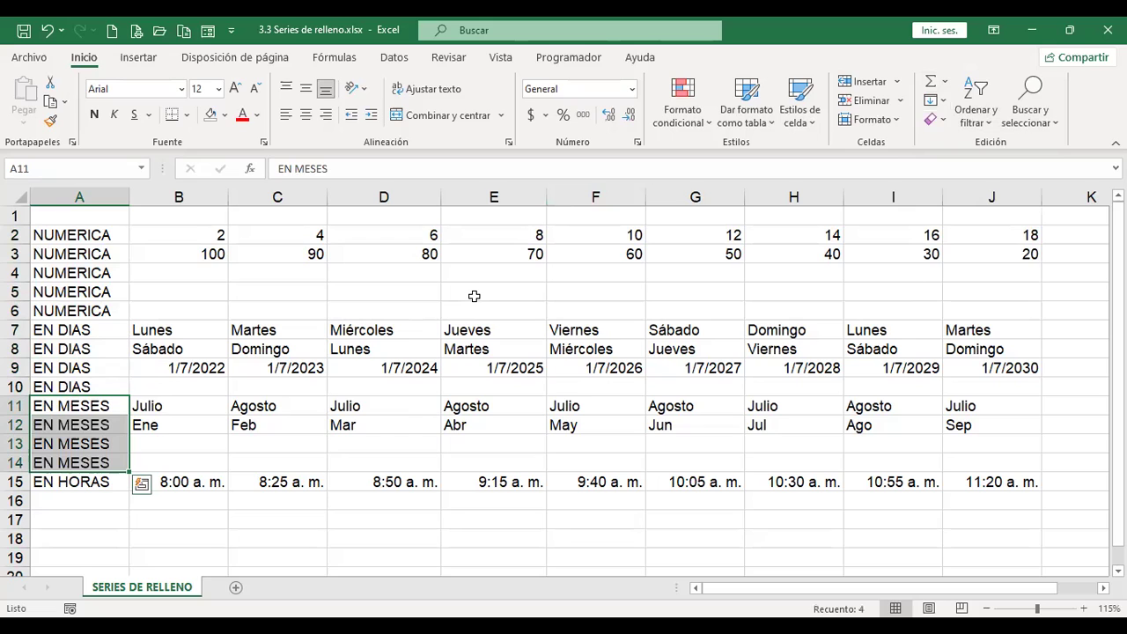
pyautogui.hotkey('ctrl', 'z')
pyautogui.hotkey('ctrl', 'z')
pyautogui.hotkey('ctrl', 'z')
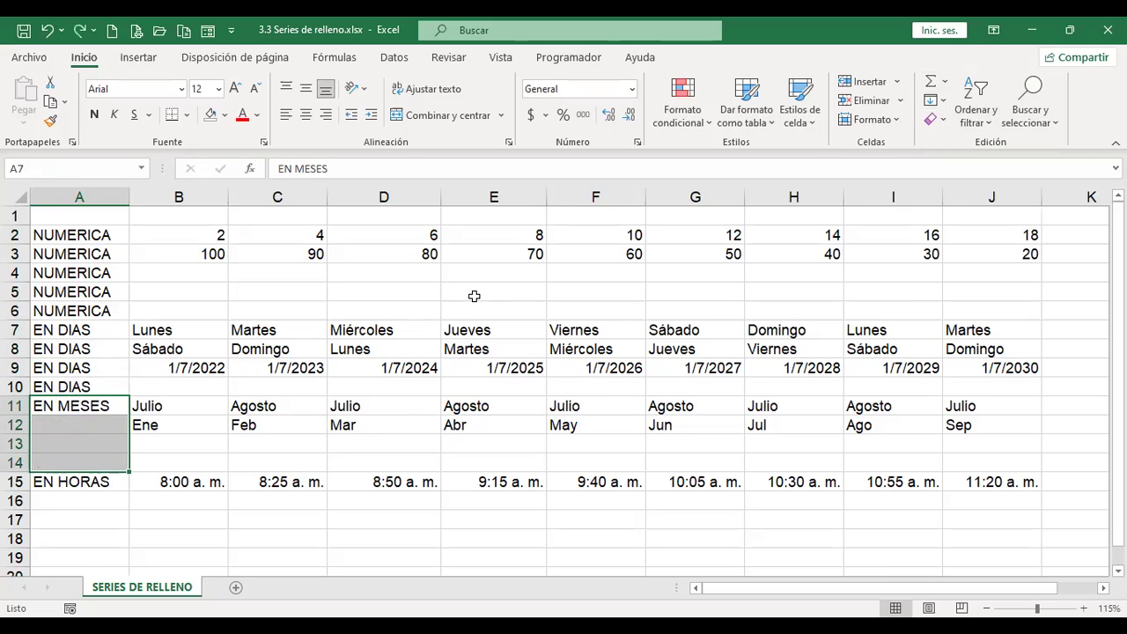
pyautogui.click(204, 271)
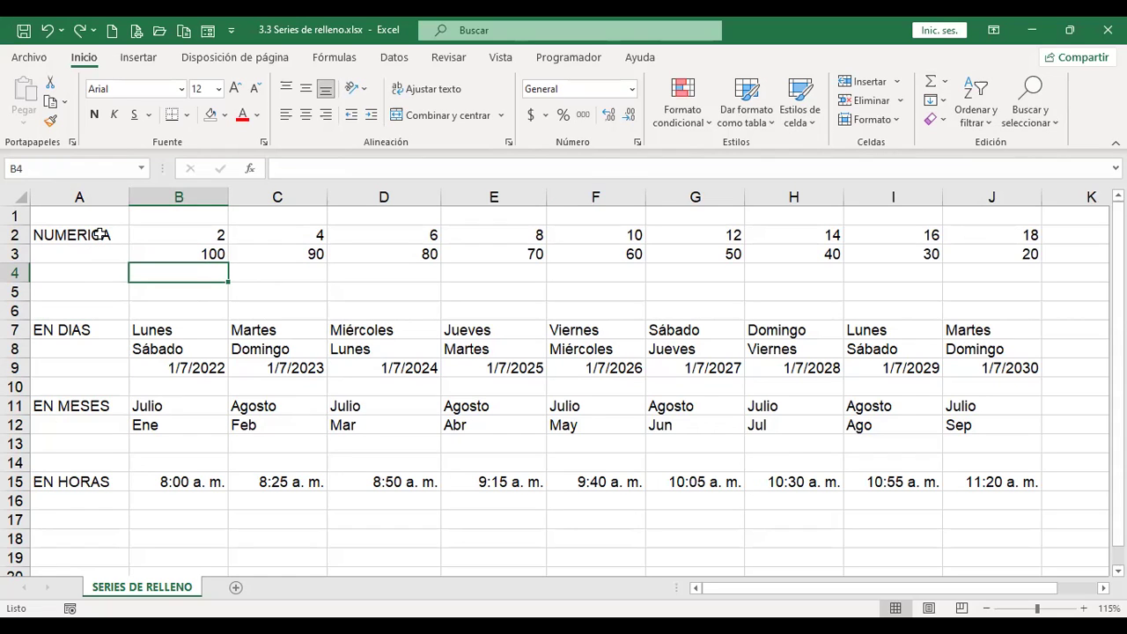
pyautogui.moveTo(83, 237); pyautogui.dragTo(88, 307)
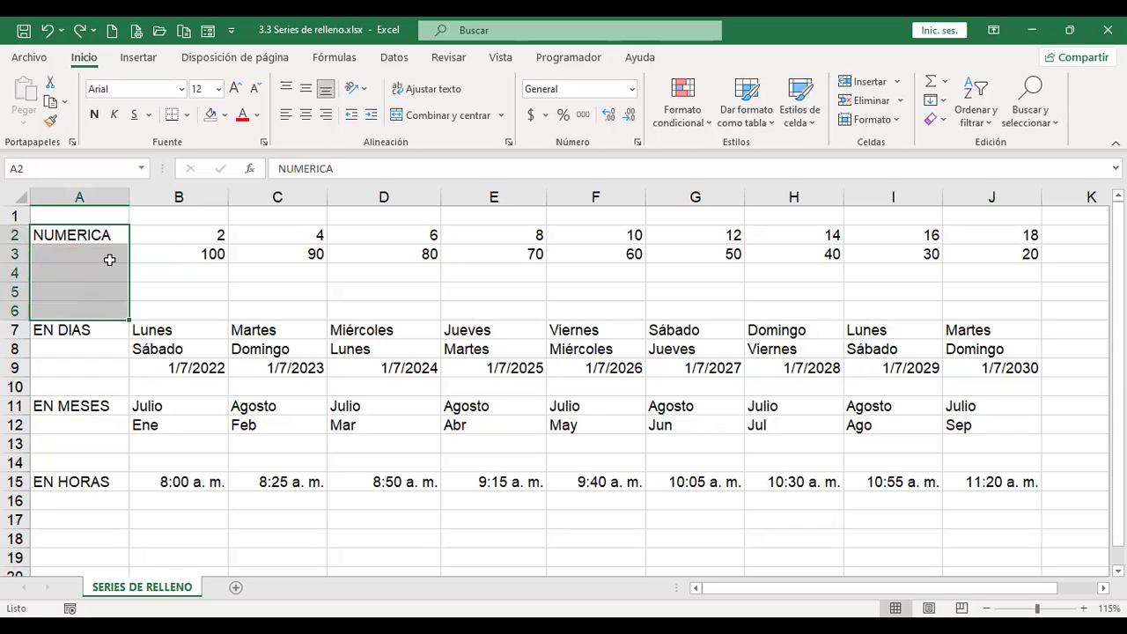
pyautogui.moveTo(112, 235); pyautogui.dragTo(93, 588)
pyautogui.moveTo(102, 481); pyautogui.dragTo(105, 465)
pyautogui.scroll(2, 200, 472)
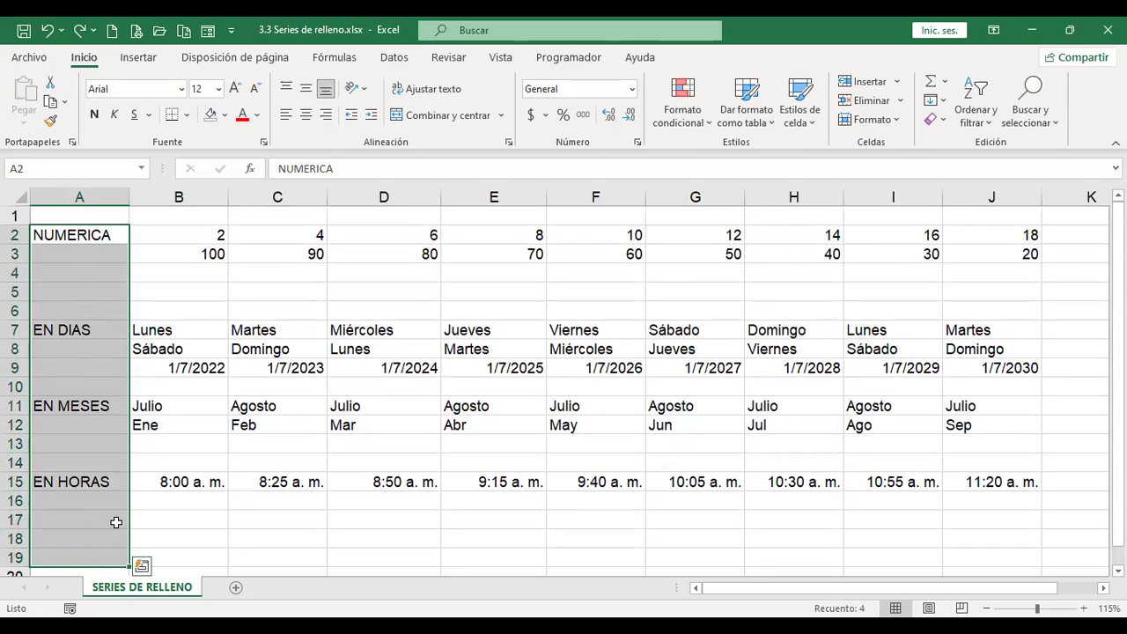
pyautogui.click(86, 252)
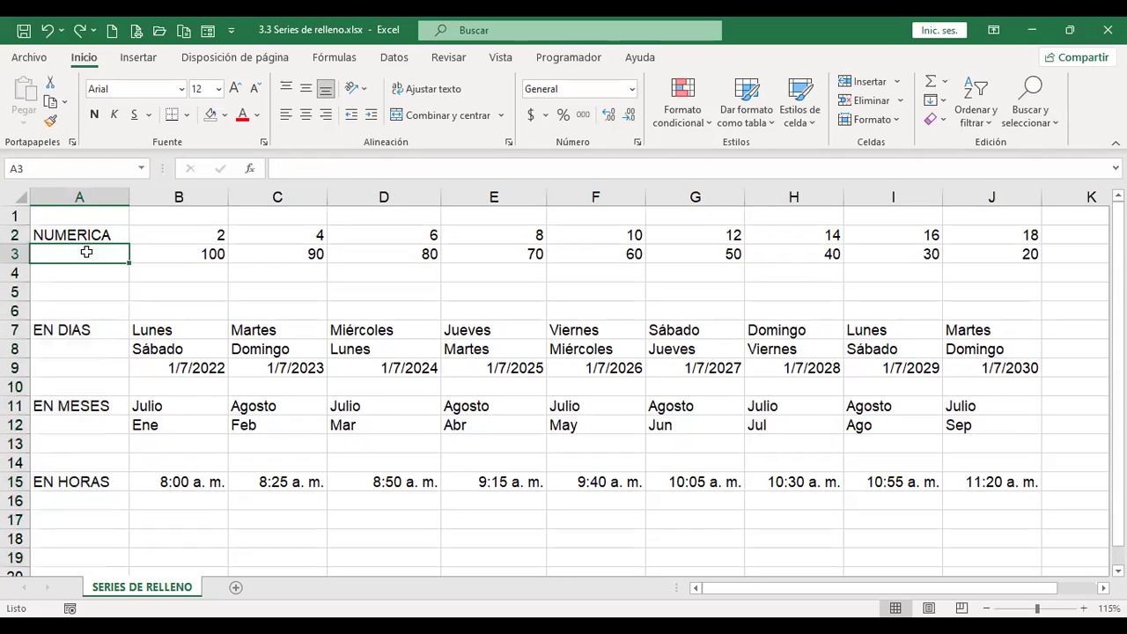
pyautogui.moveTo(84, 235); pyautogui.dragTo(73, 544)
pyautogui.click(95, 266)
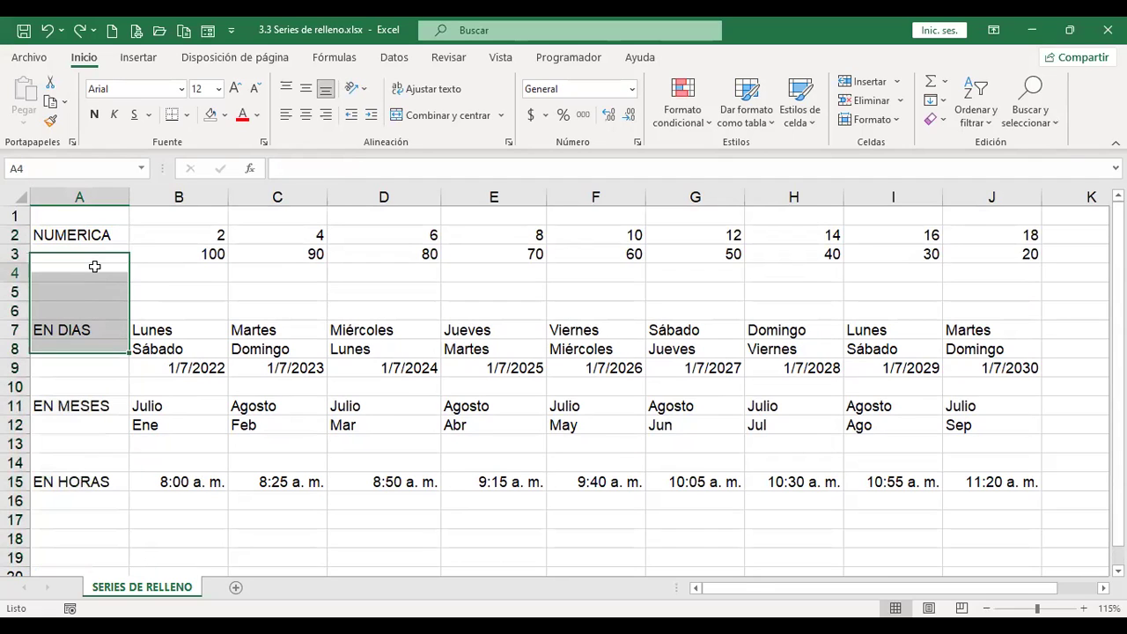
pyautogui.click(94, 266)
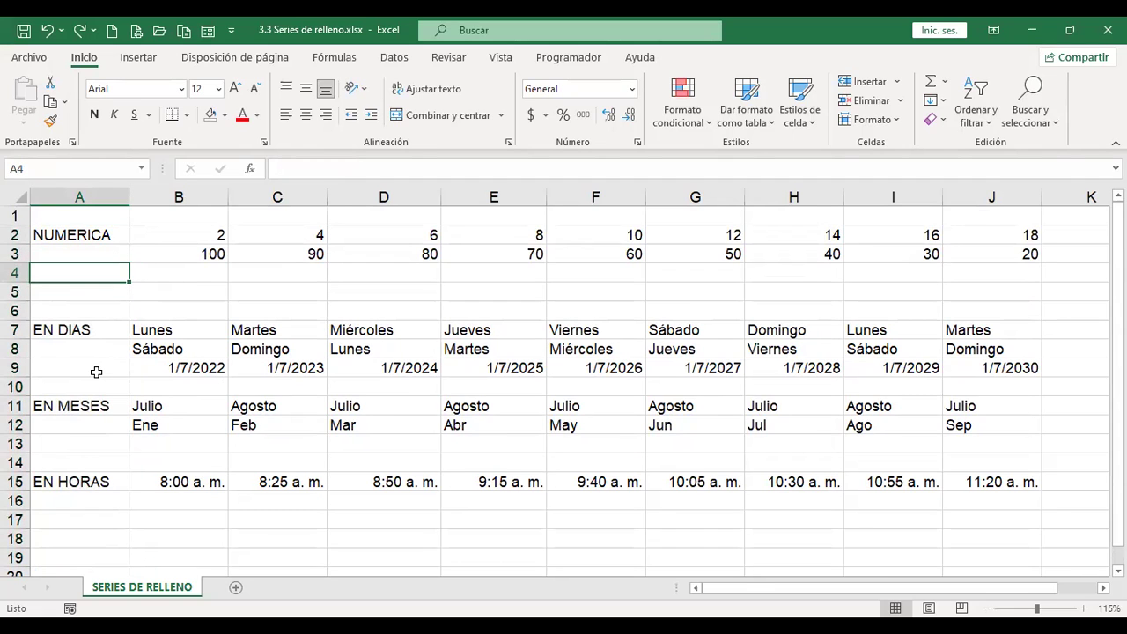
pyautogui.click(106, 253)
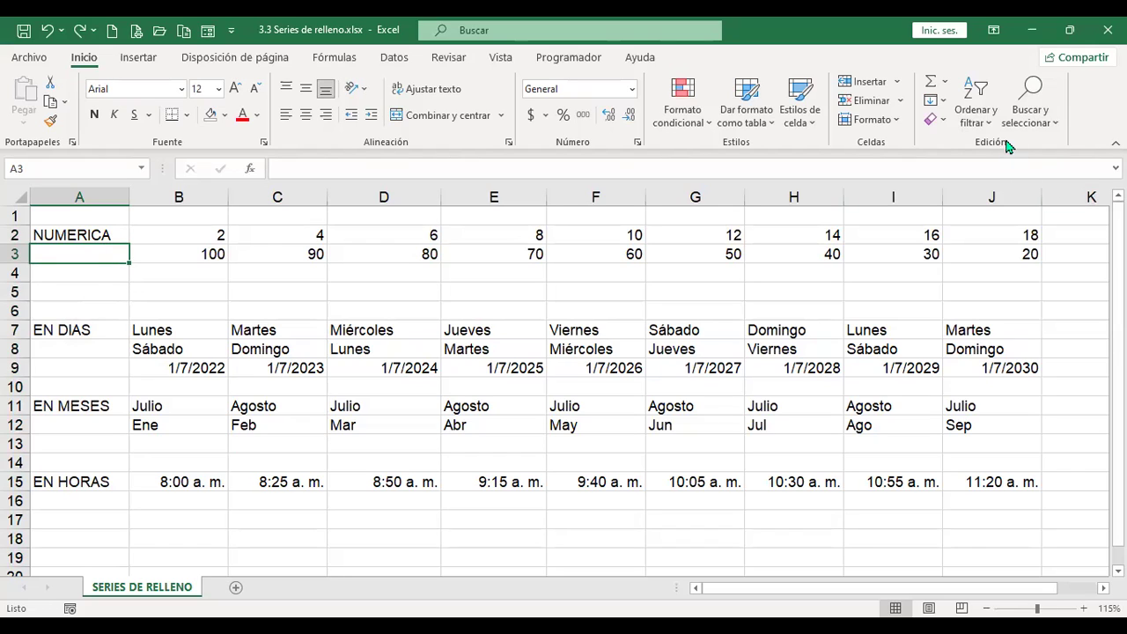
pyautogui.click(1059, 126)
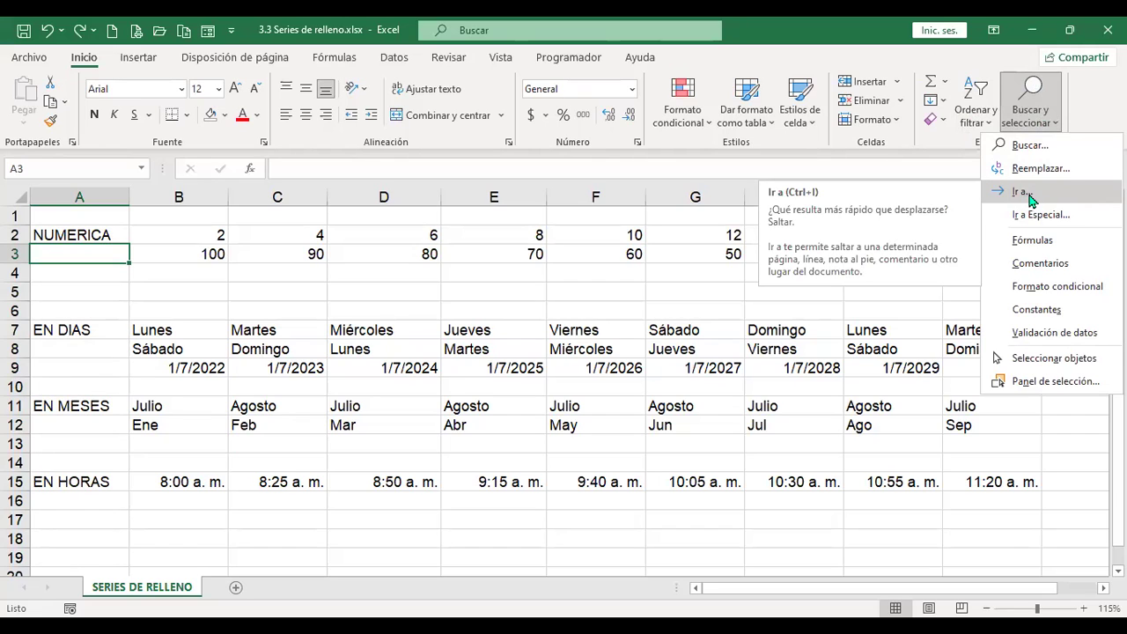
# Step: Use Ir a with reference aa200 to jump to cell AA200
pyautogui.click(1032, 199)
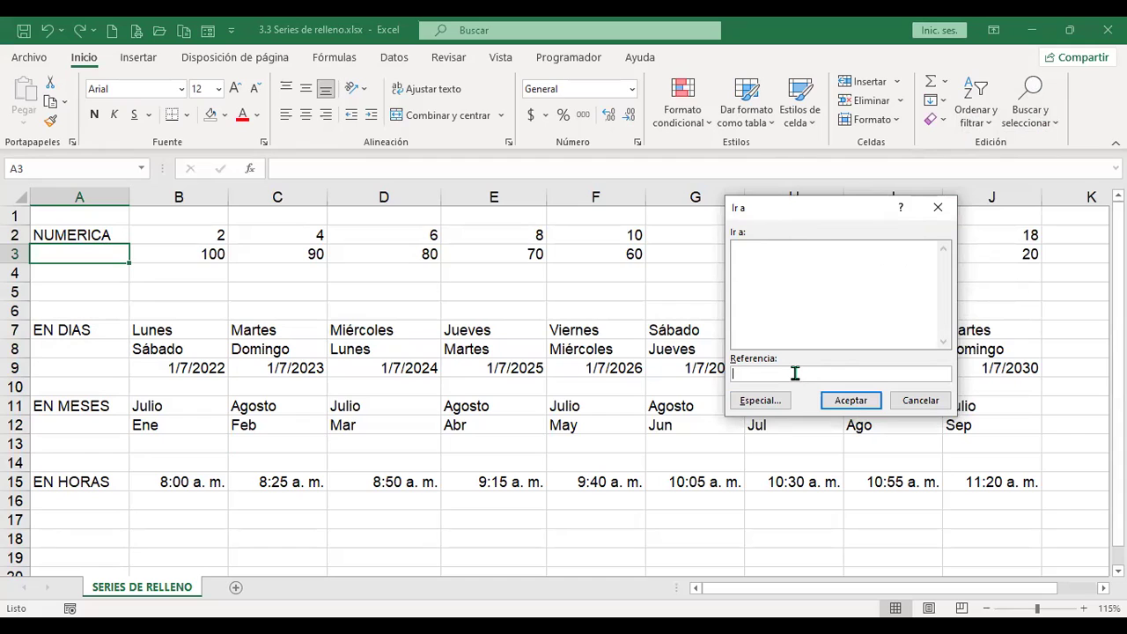
pyautogui.write('aa200')
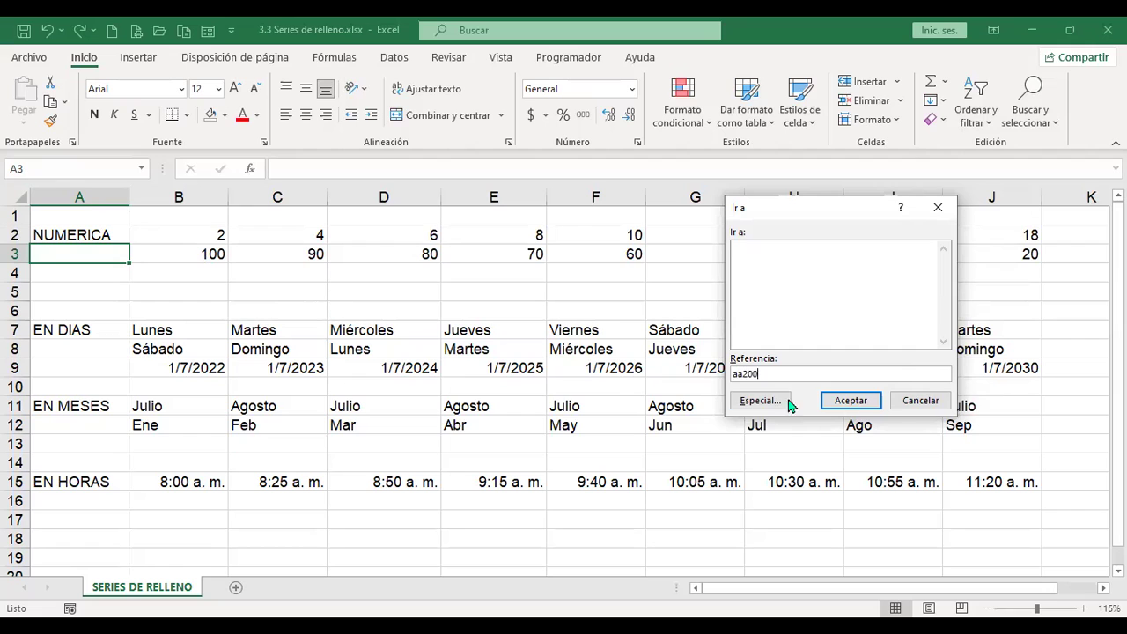
pyautogui.click(870, 403)
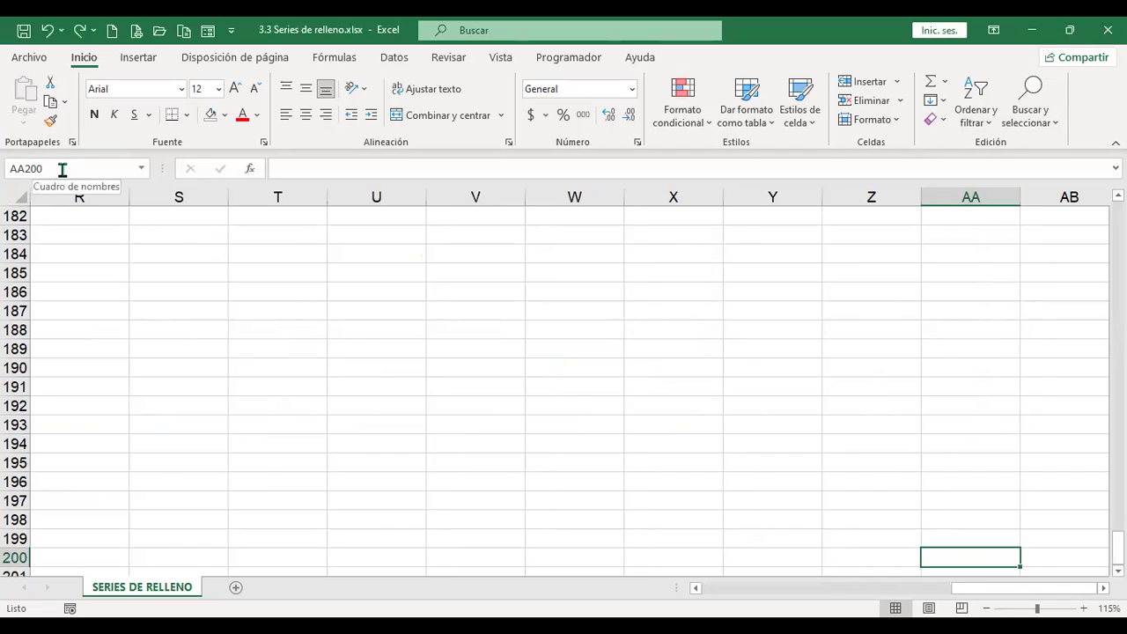
# Step: Return to A1 with Ctrl+Home, view and cancel Go To Special, then select A2:A19
pyautogui.hotkey('ctrl', 'Home')
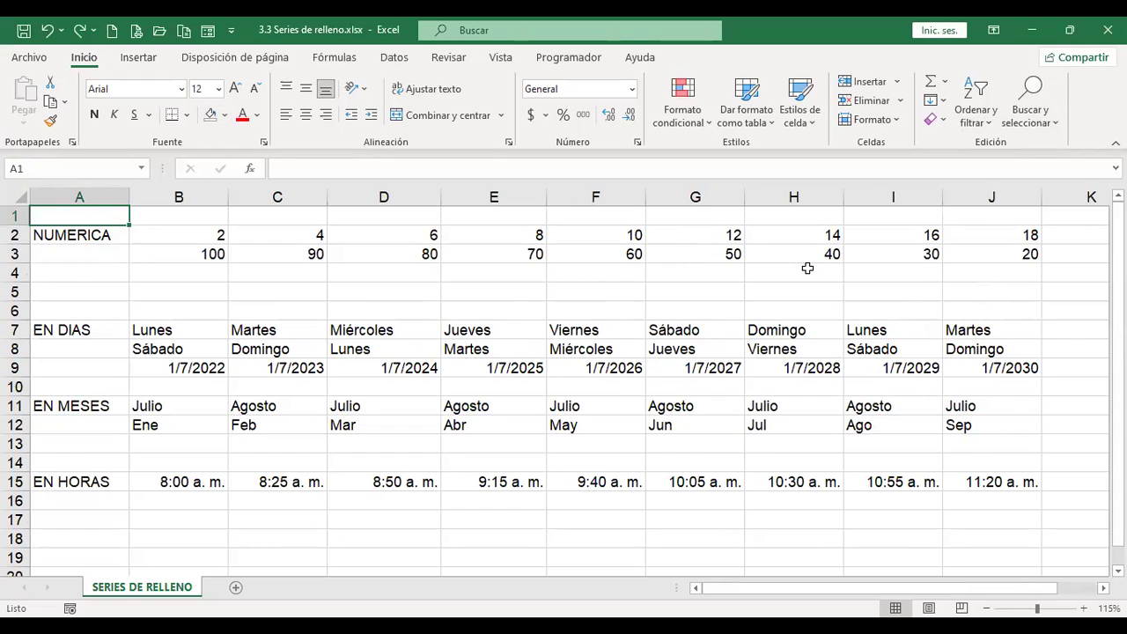
pyautogui.press('F5')
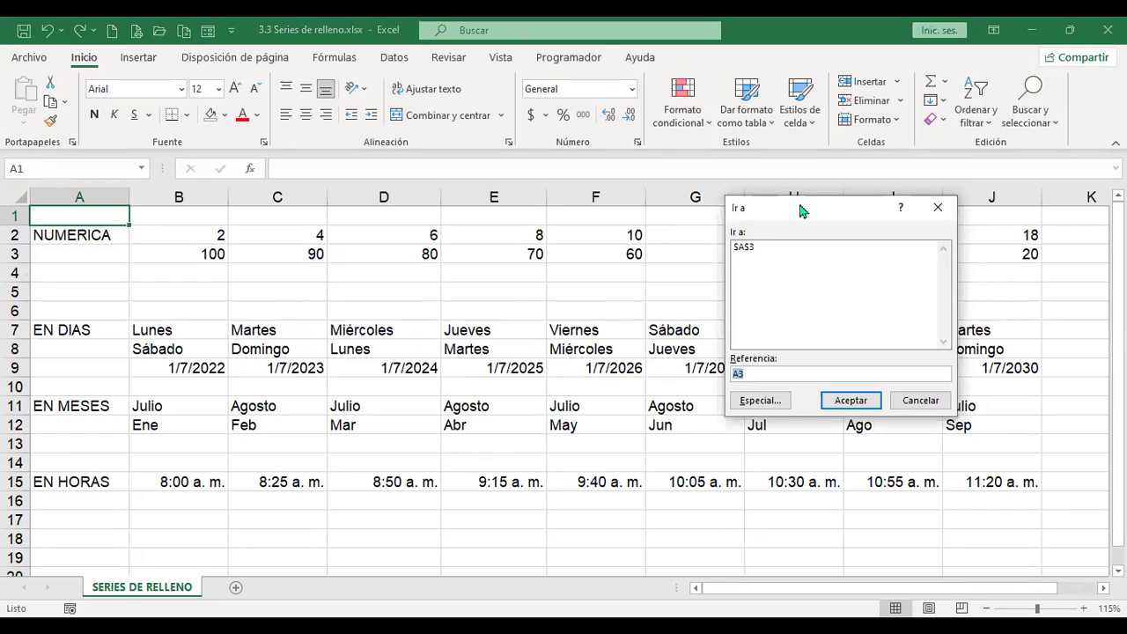
pyautogui.click(772, 406)
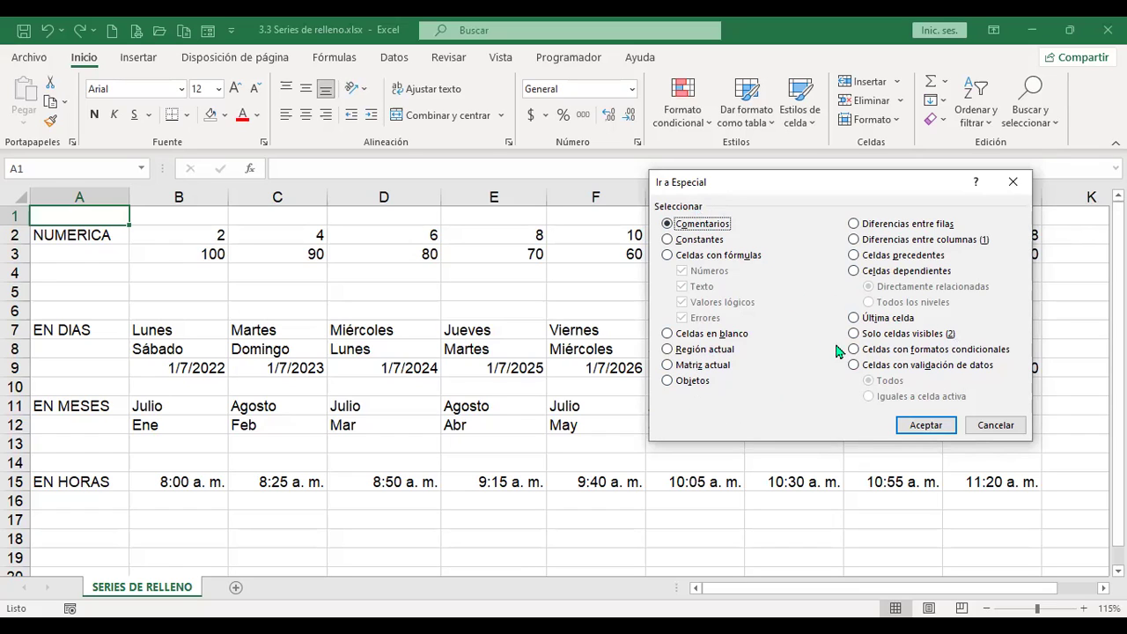
pyautogui.click(996, 425)
pyautogui.moveTo(104, 231); pyautogui.dragTo(93, 550)
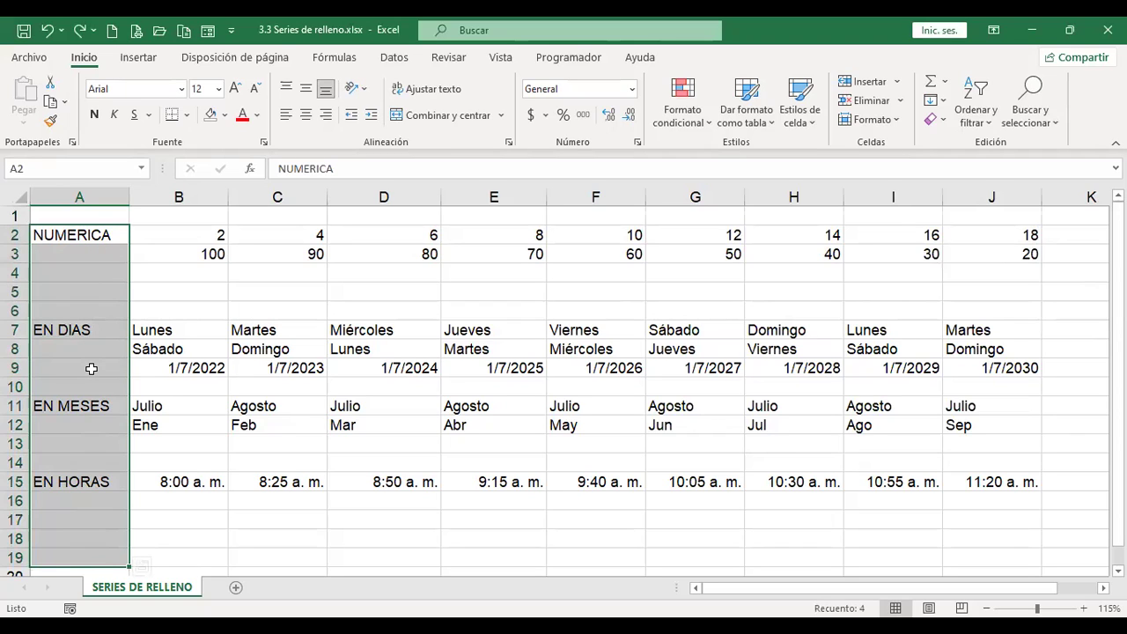
pyautogui.press('F5')
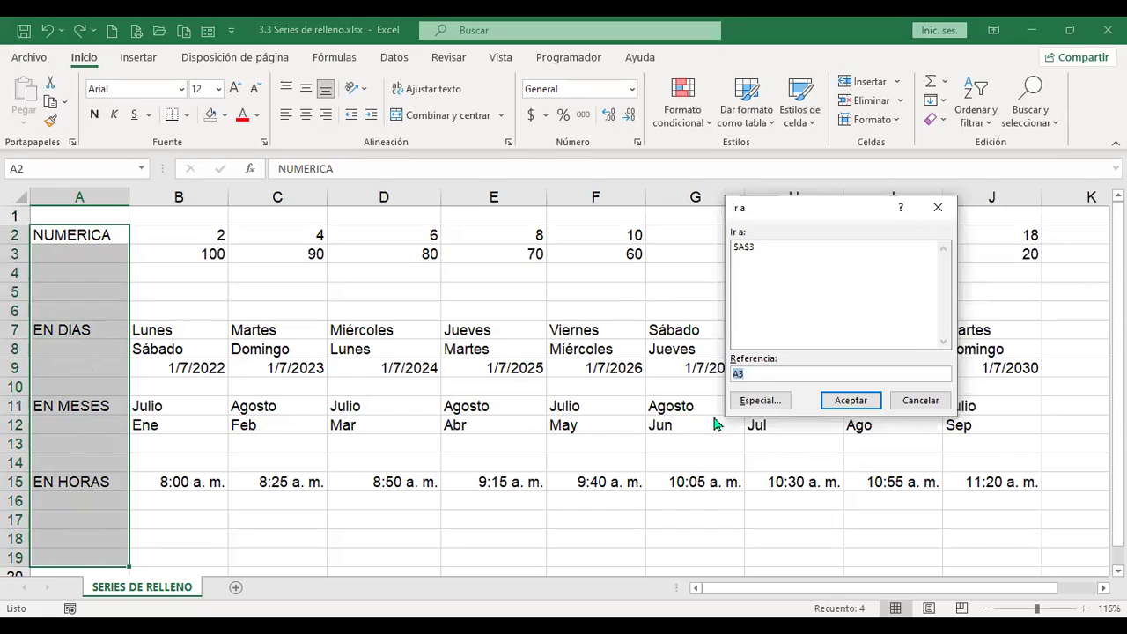
# Step: Select only the blank cells in column A with Go To Special > Celdas en blanco
pyautogui.click(763, 401)
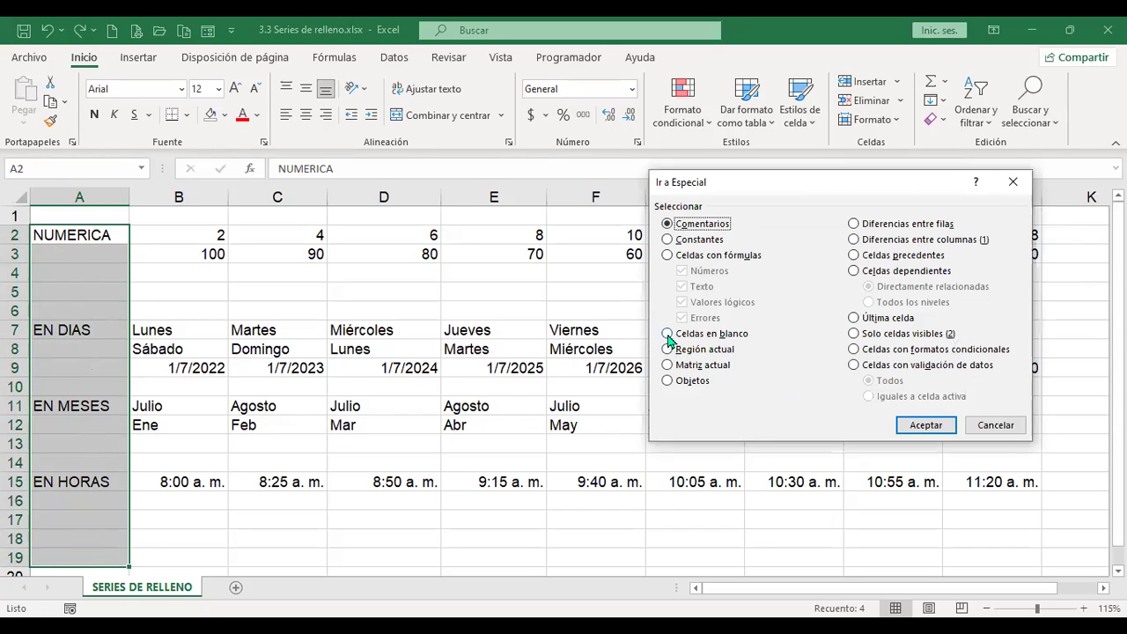
pyautogui.click(668, 335)
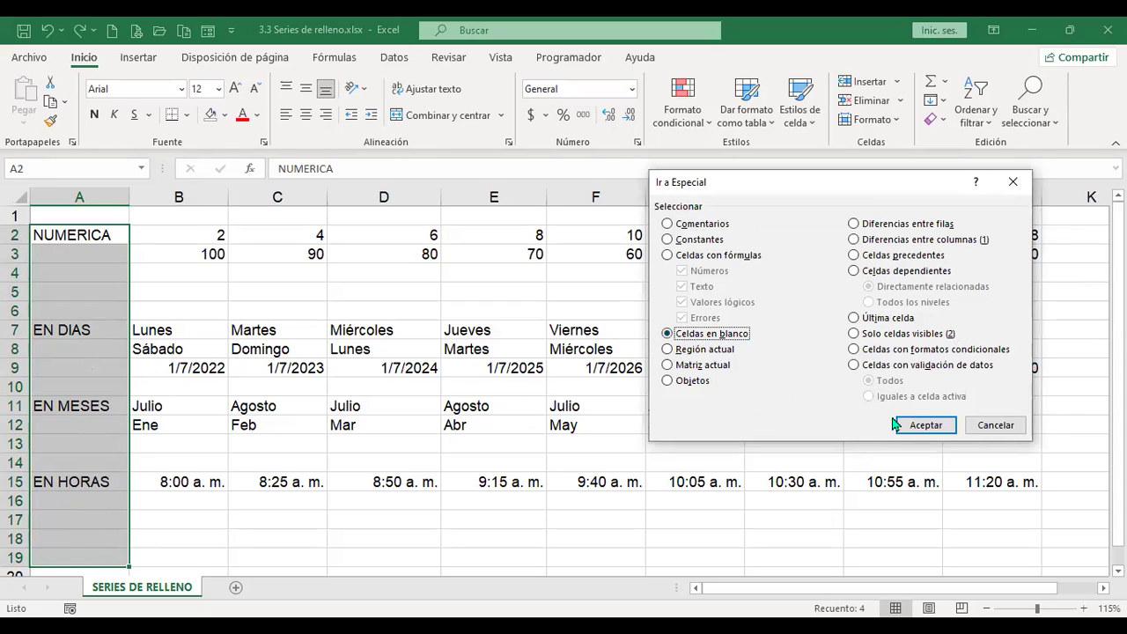
pyautogui.click(924, 425)
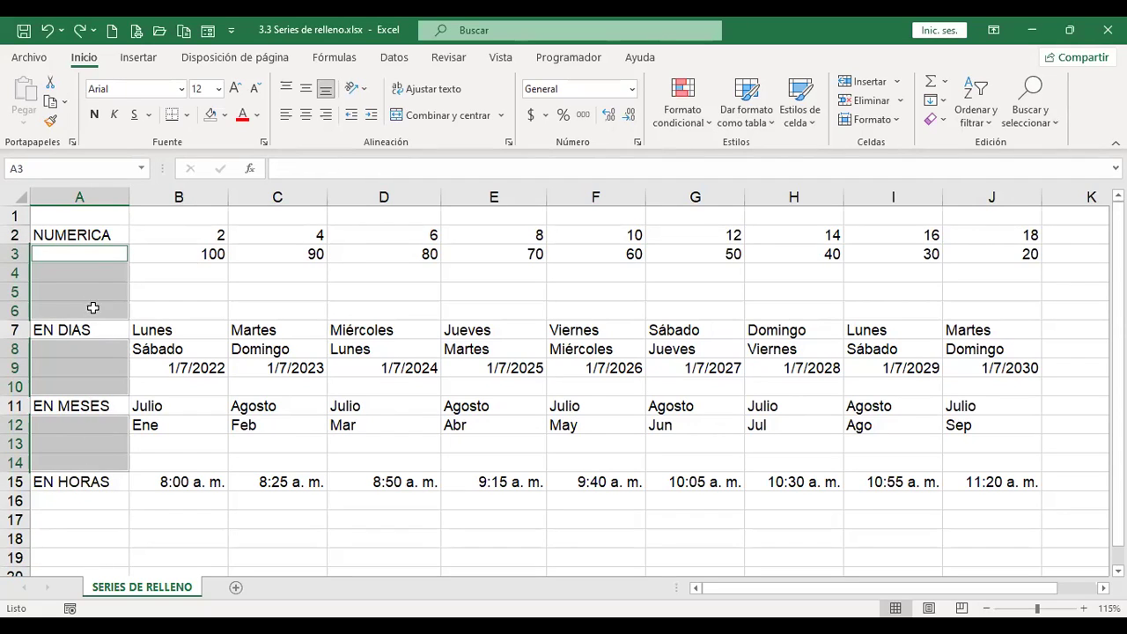
pyautogui.click(90, 250)
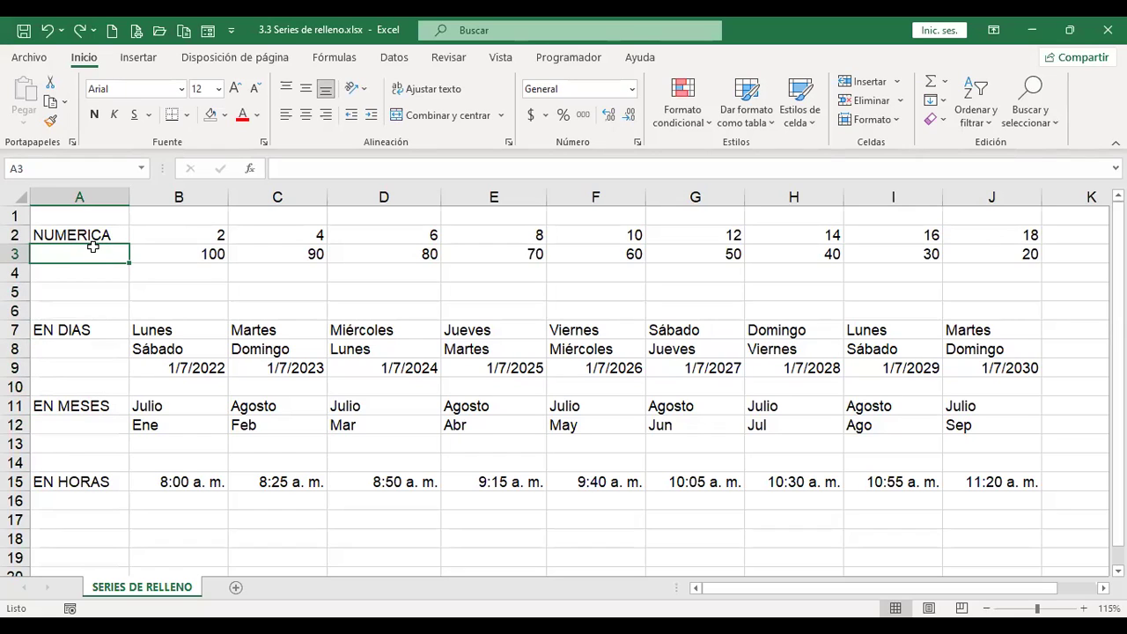
# Step: Try entering =A2 in A16, then undo it
pyautogui.moveTo(92, 247); pyautogui.dragTo(114, 551)
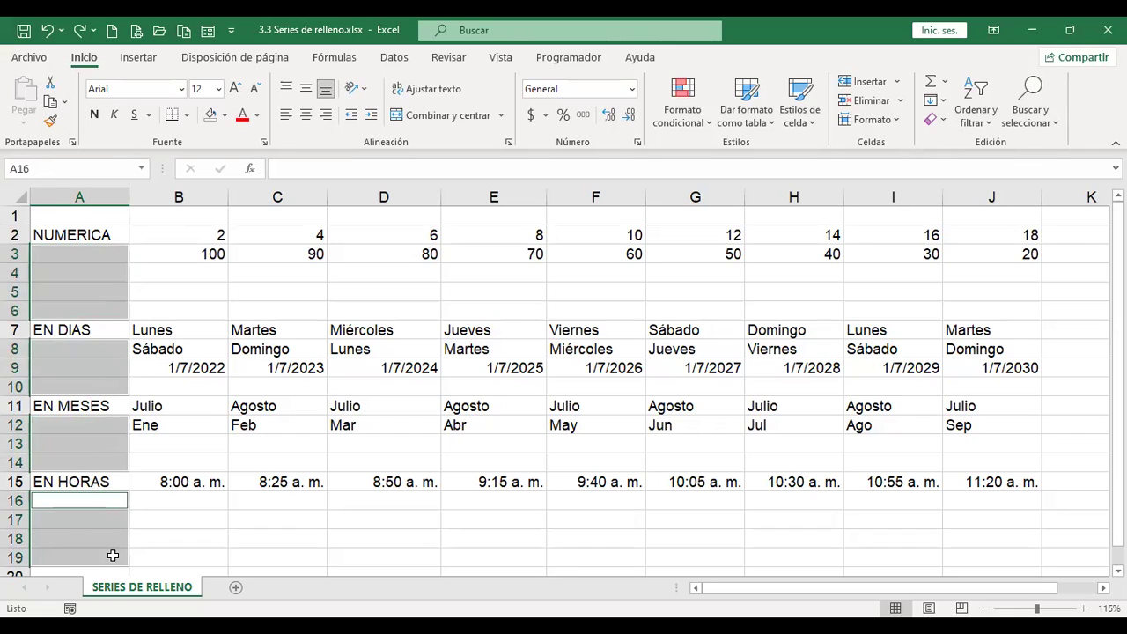
pyautogui.keyDown('ctrl'); pyautogui.click(97, 252); pyautogui.keyUp('ctrl')
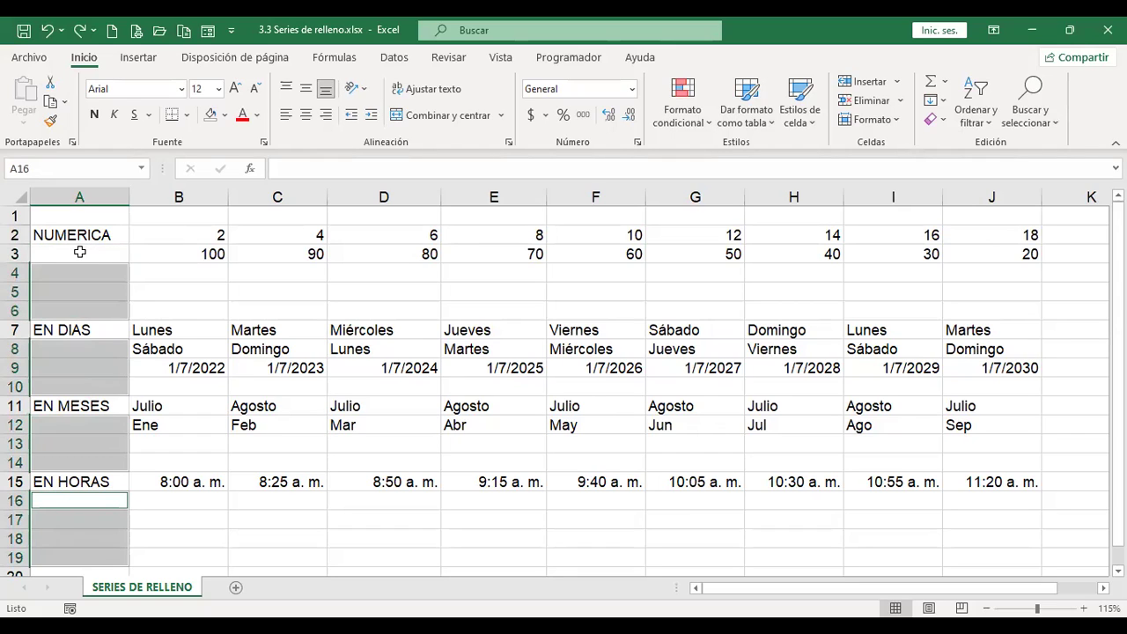
pyautogui.click(296, 166)
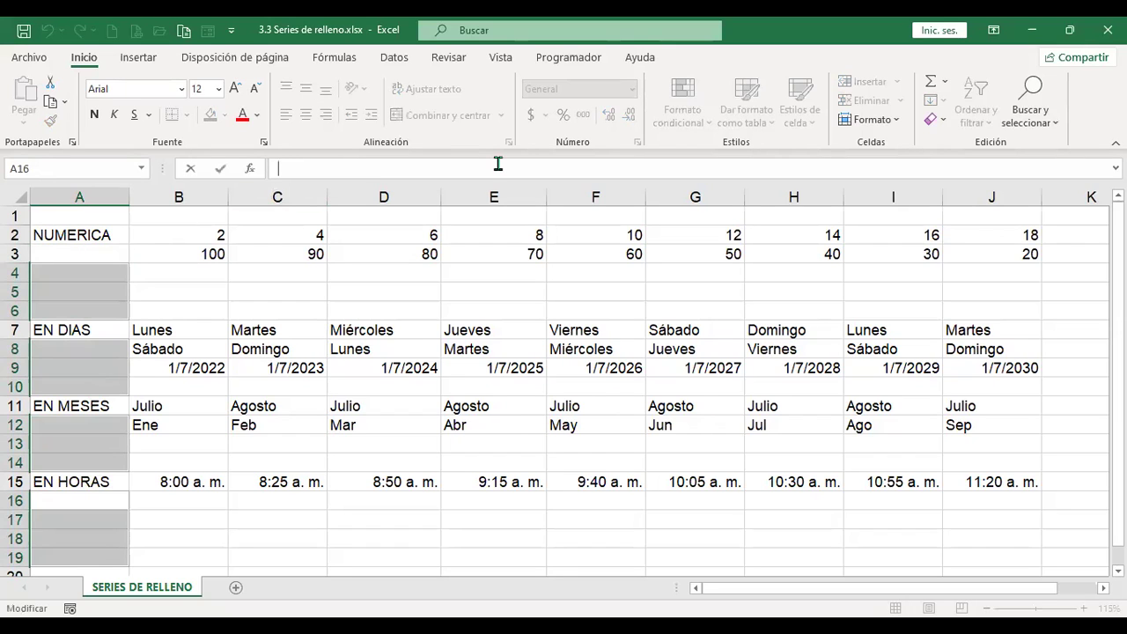
pyautogui.write('=')
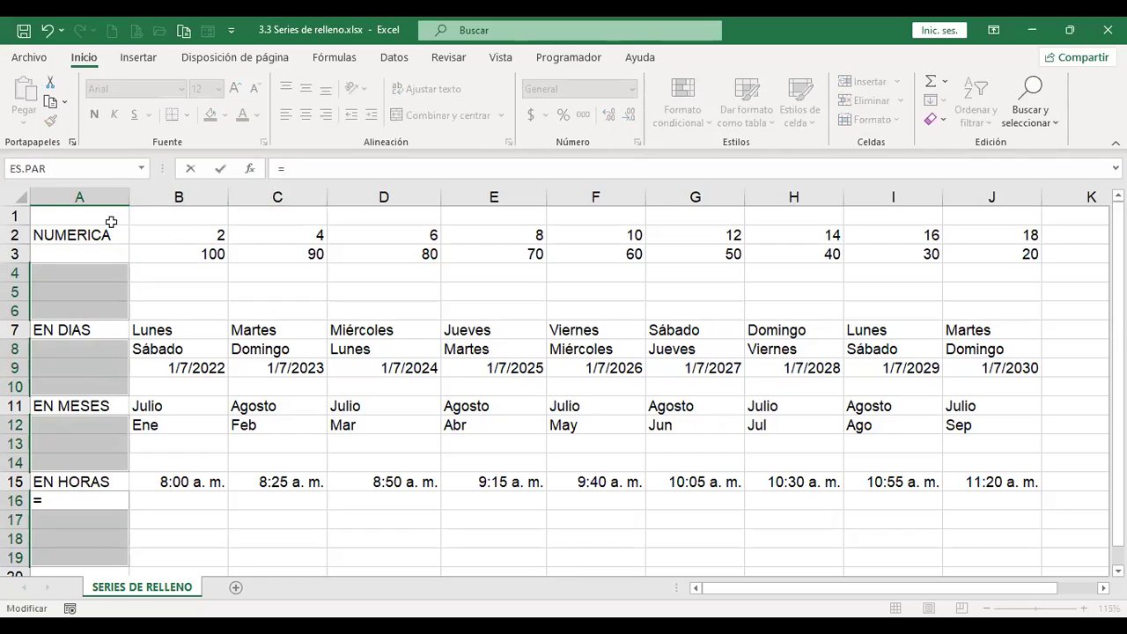
pyautogui.click(99, 235)
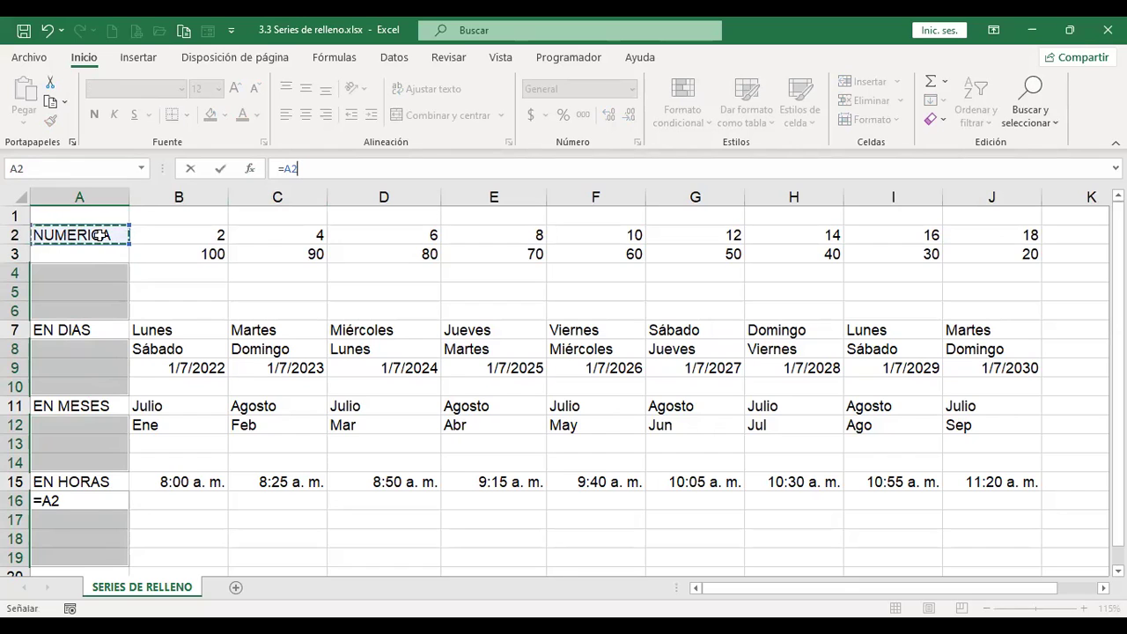
pyautogui.press('Return')
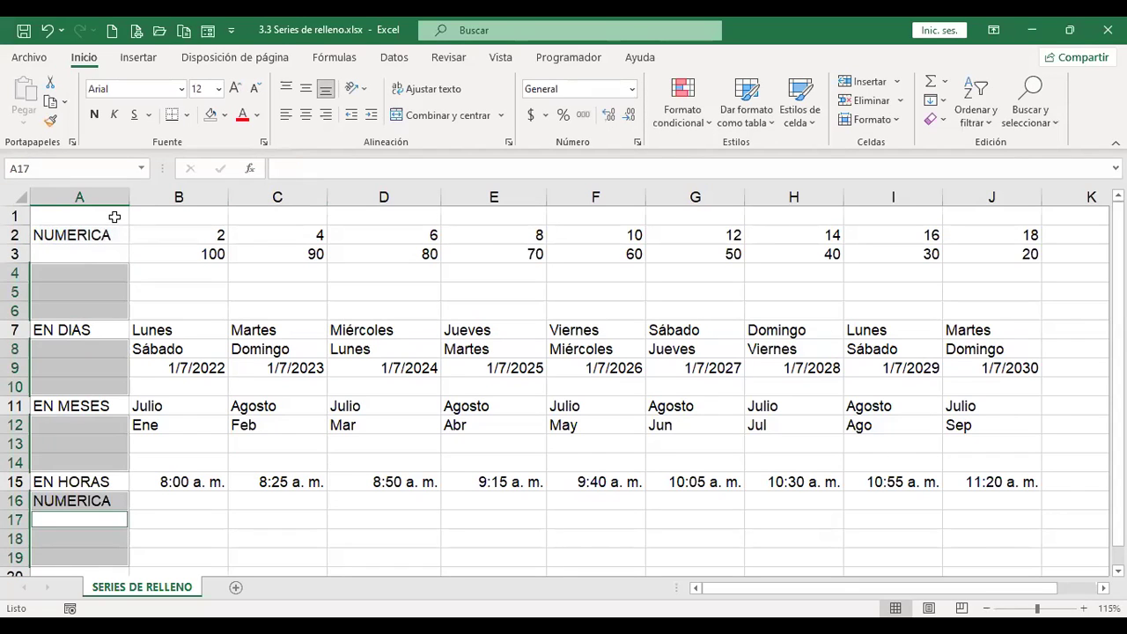
pyautogui.hotkey('ctrl', 'z')
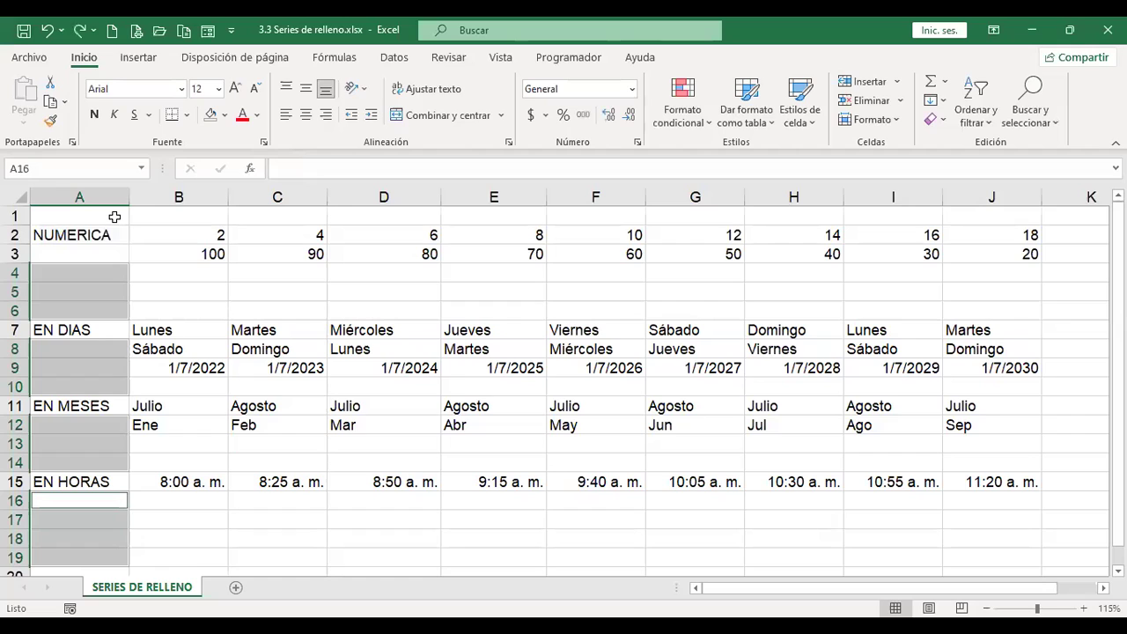
# Step: Reselect the blank ranges A3:A6, A8:A10, A12:A14 and A16:A19 with A3 active
pyautogui.moveTo(104, 253); pyautogui.dragTo(101, 382)
pyautogui.moveTo(89, 426); pyautogui.dragTo(91, 557)
pyautogui.keyDown('ctrl'); pyautogui.click(81, 254); pyautogui.keyUp('ctrl')
pyautogui.keyDown('ctrl'); pyautogui.click(81, 253); pyautogui.keyUp('ctrl')
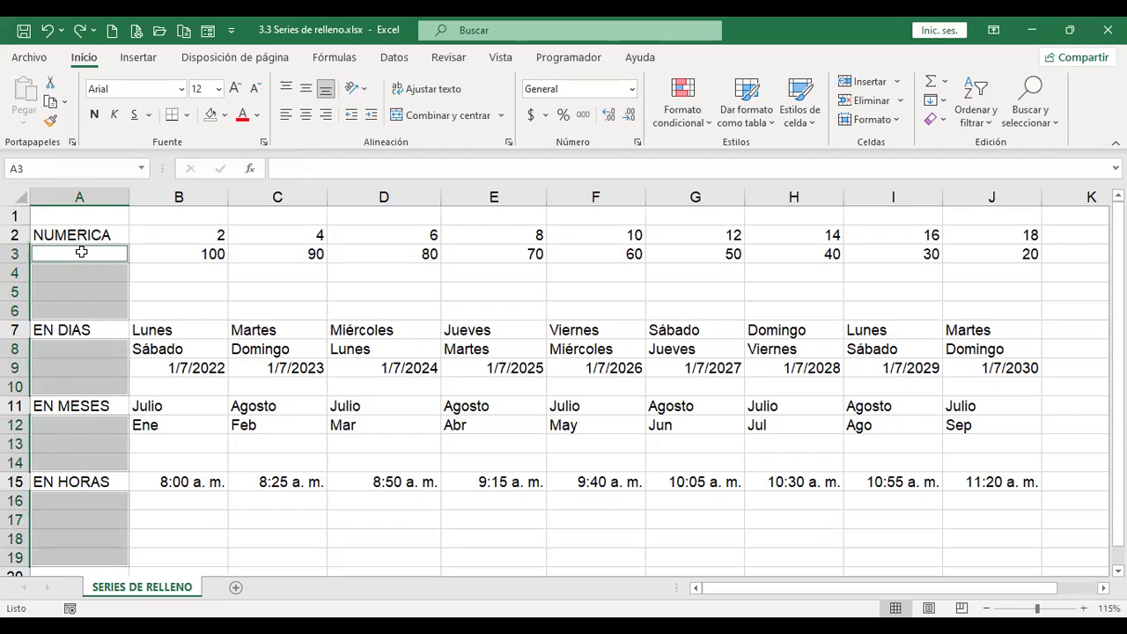
# Step: Enter =A2 in A3 and use Rellenar > Hacia abajo to fill the blank label cells
pyautogui.click(336, 166)
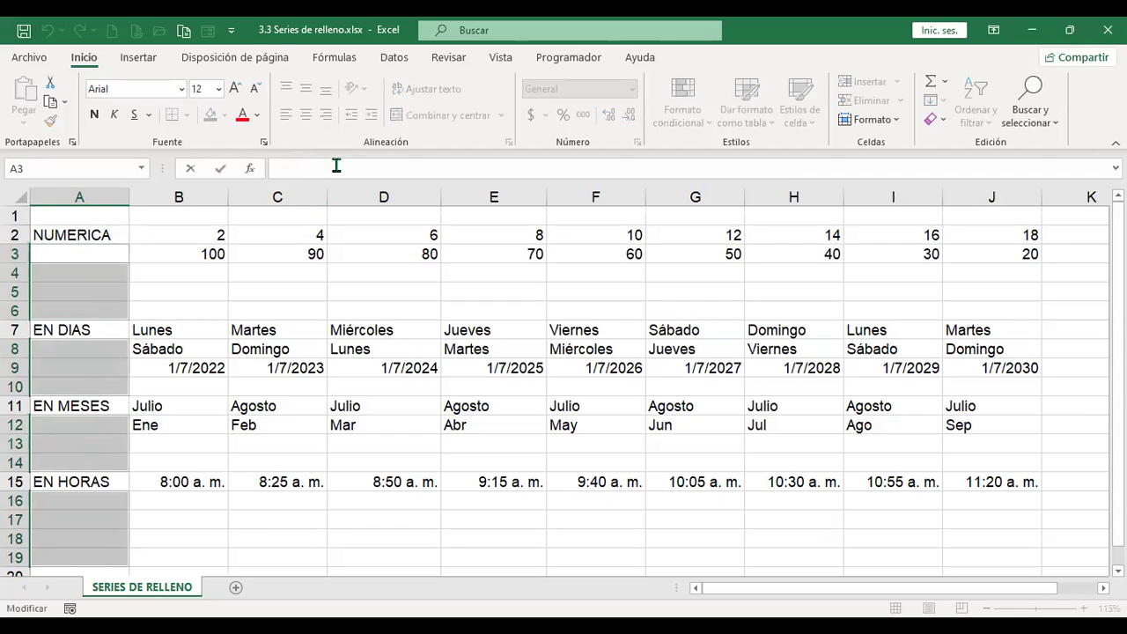
pyautogui.write('=')
pyautogui.click(102, 231)
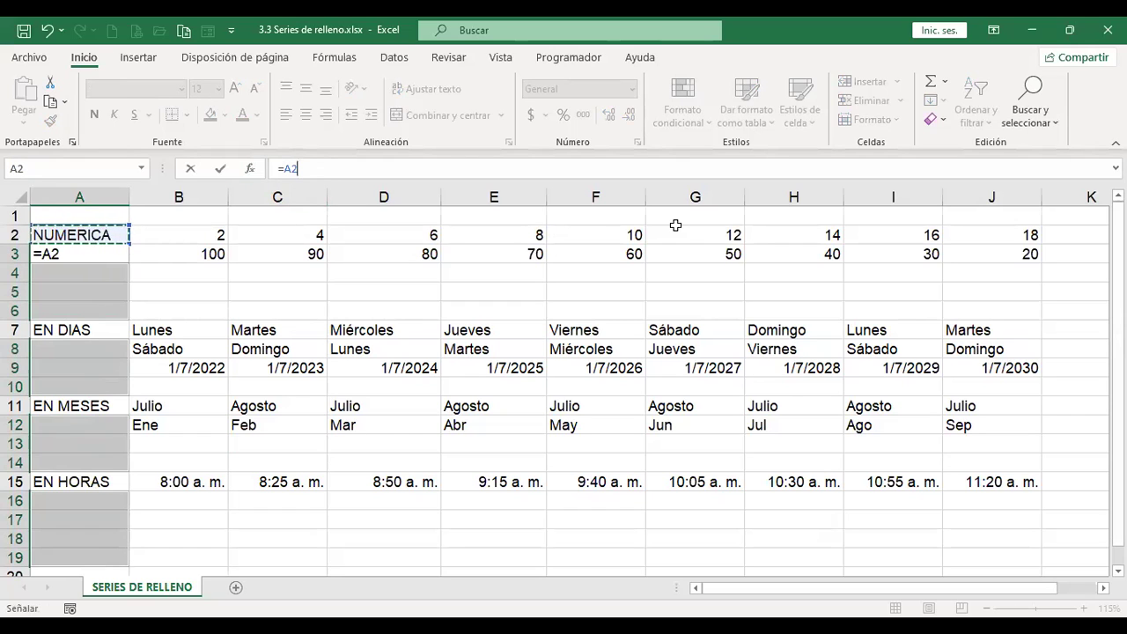
pyautogui.press('Return')
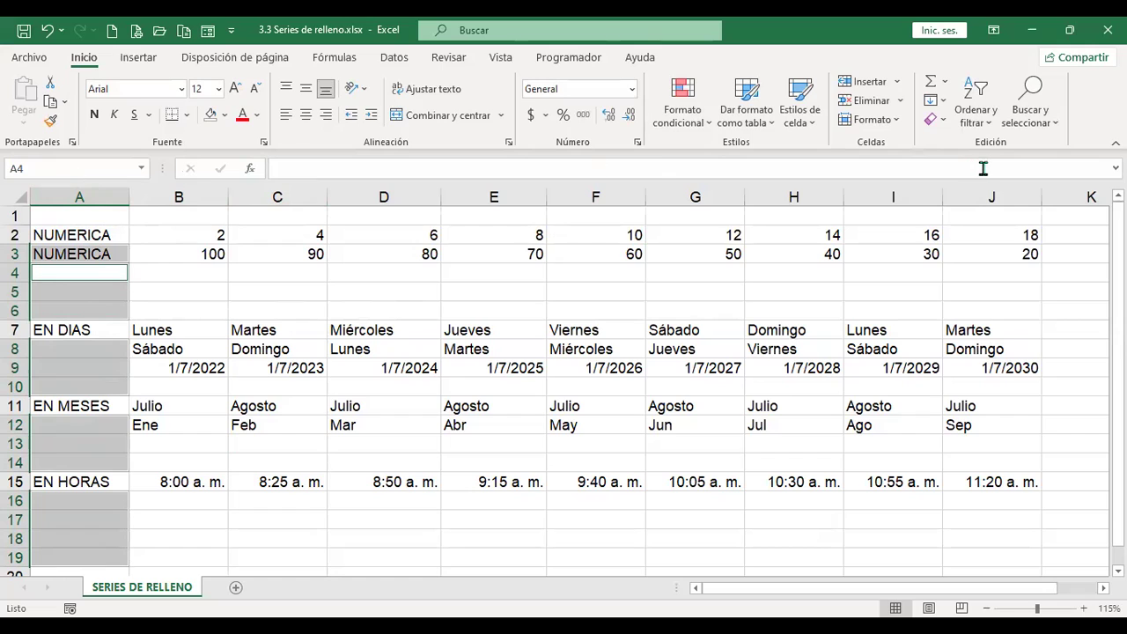
pyautogui.click(946, 103)
pyautogui.click(952, 121)
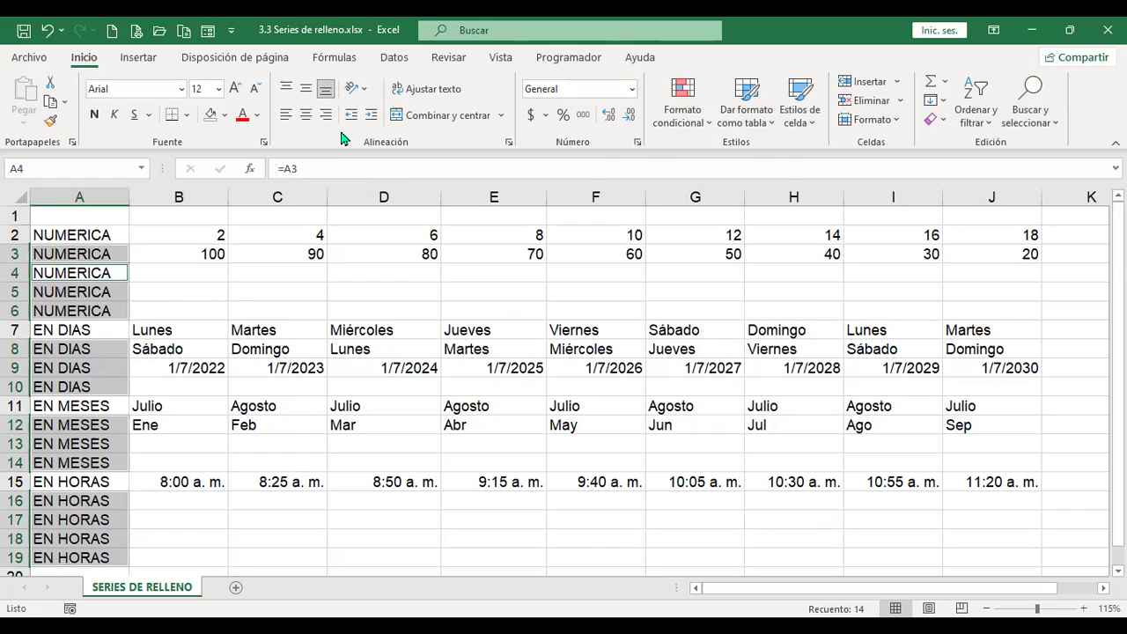
# Step: Copy the filled label cells and attempt Pegar valores, dismissing the multiple-selection warning
pyautogui.click(49, 104)
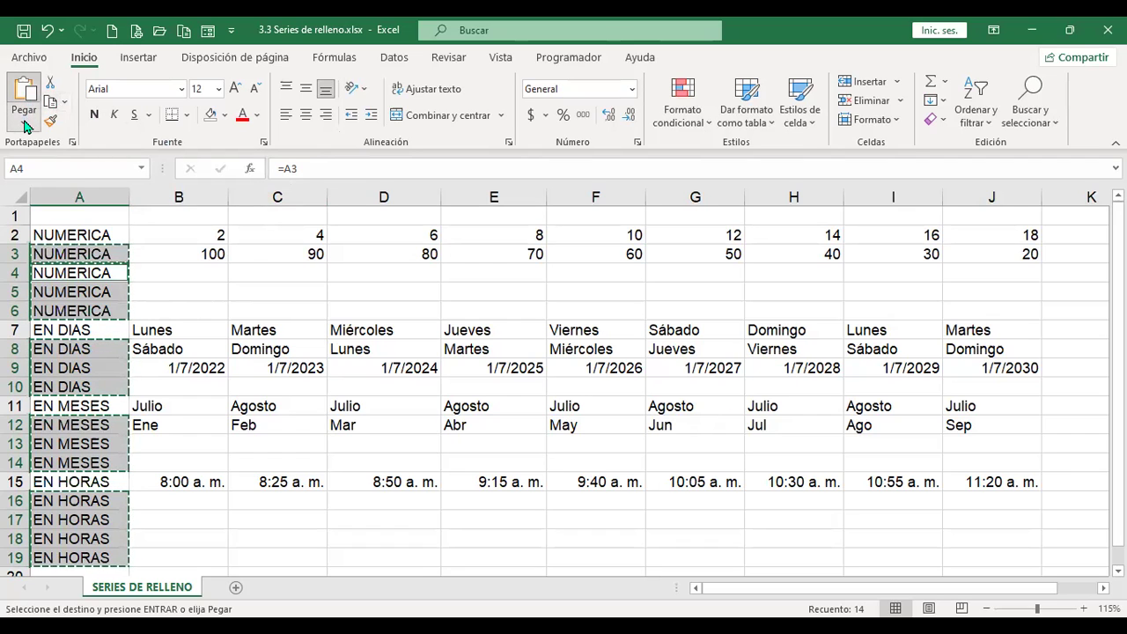
pyautogui.click(25, 124)
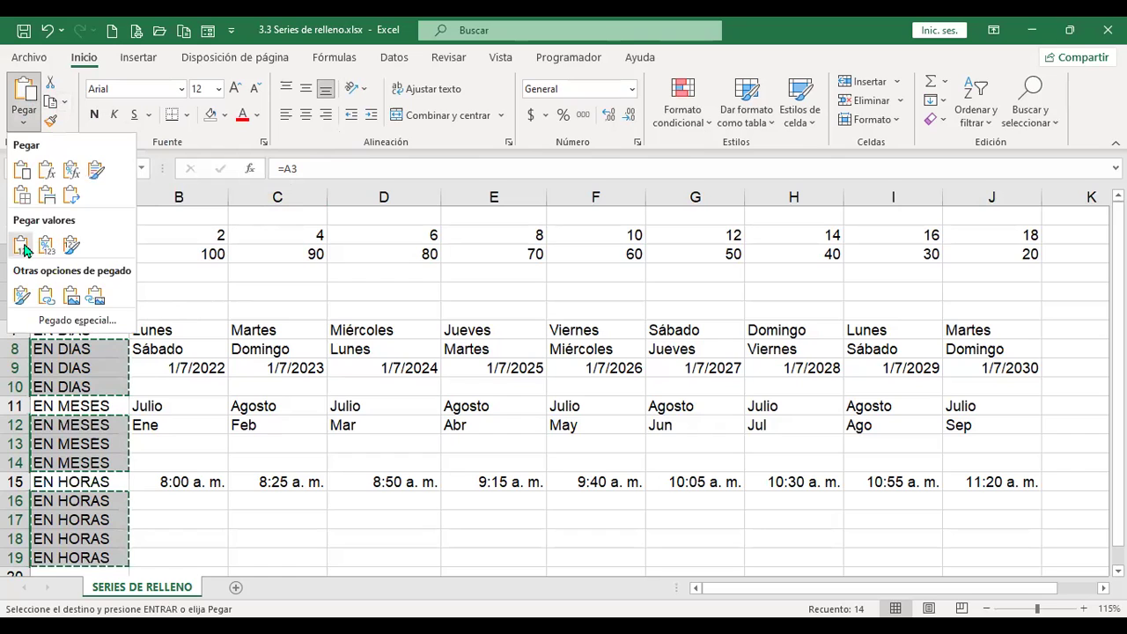
pyautogui.click(25, 251)
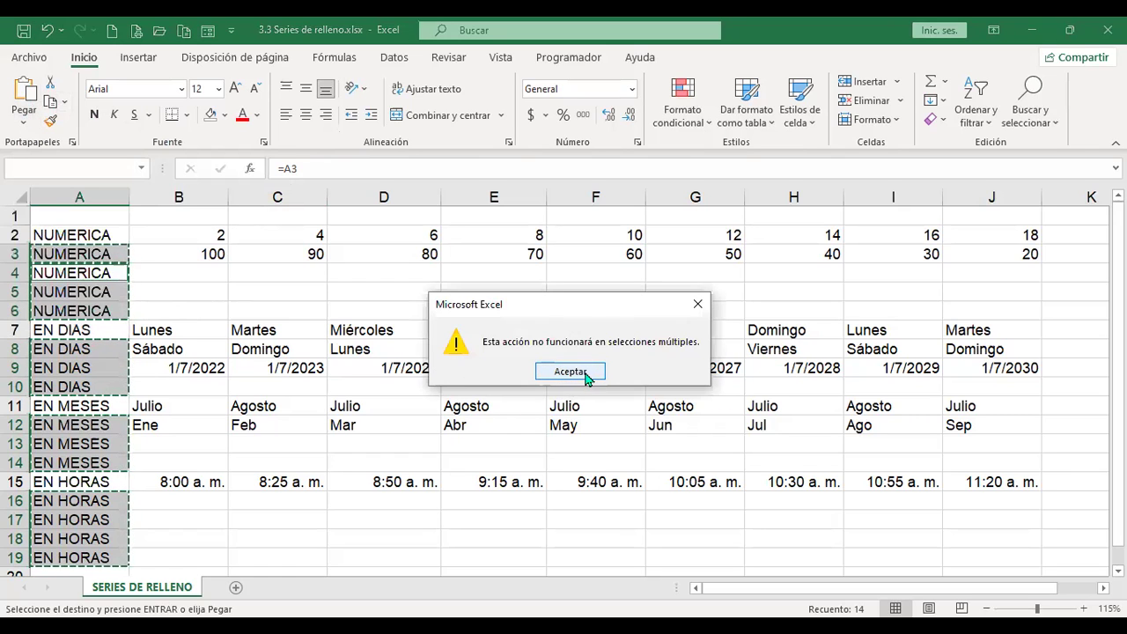
pyautogui.click(570, 372)
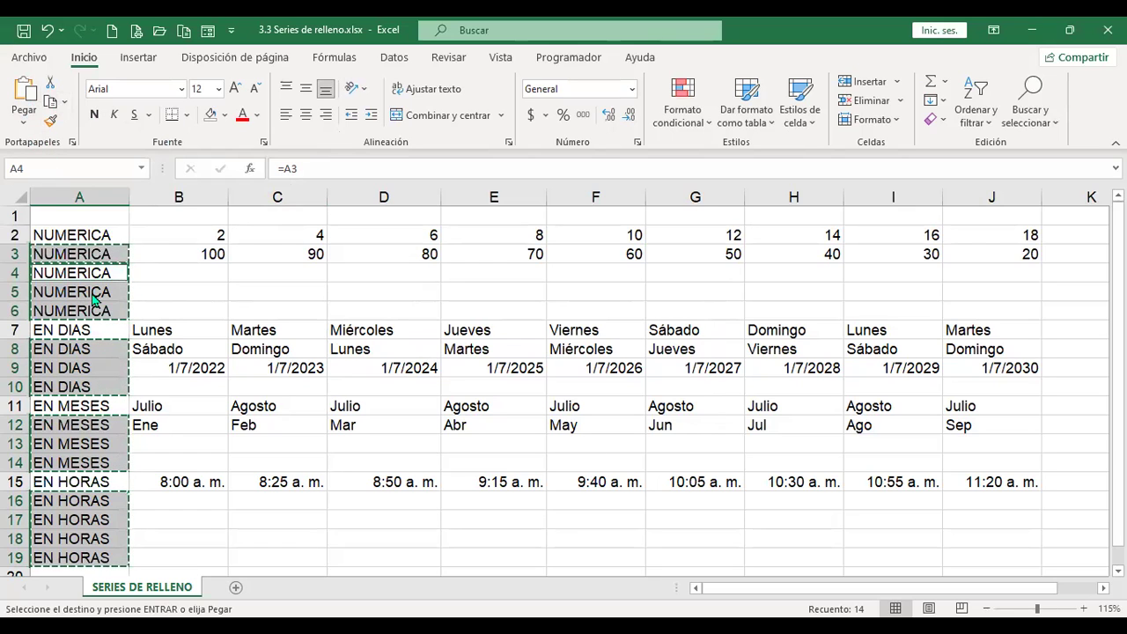
# Step: Check the right-click paste choices without pasting, then select A2:A19
pyautogui.rightClick(147, 252)
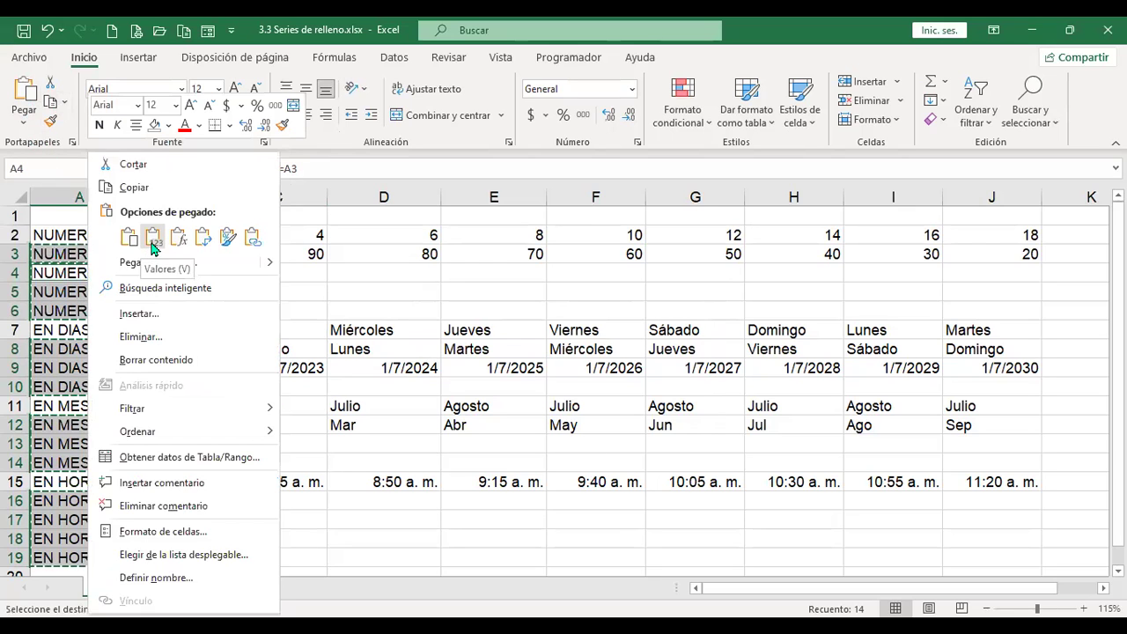
pyautogui.click(384, 254)
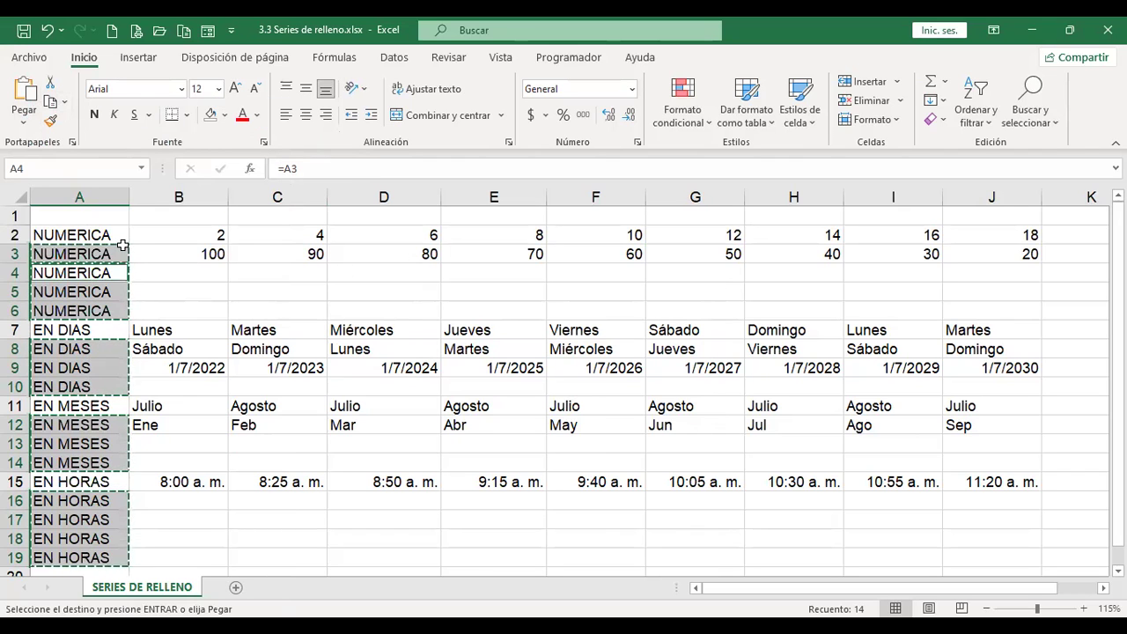
pyautogui.click(121, 236)
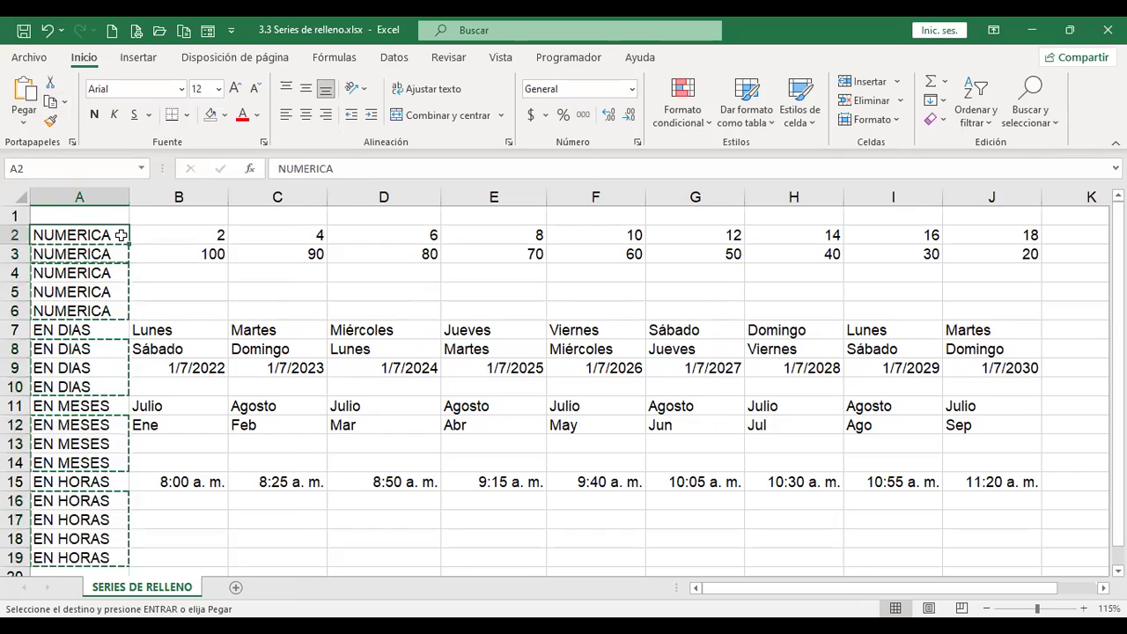
pyautogui.moveTo(121, 235); pyautogui.dragTo(120, 557)
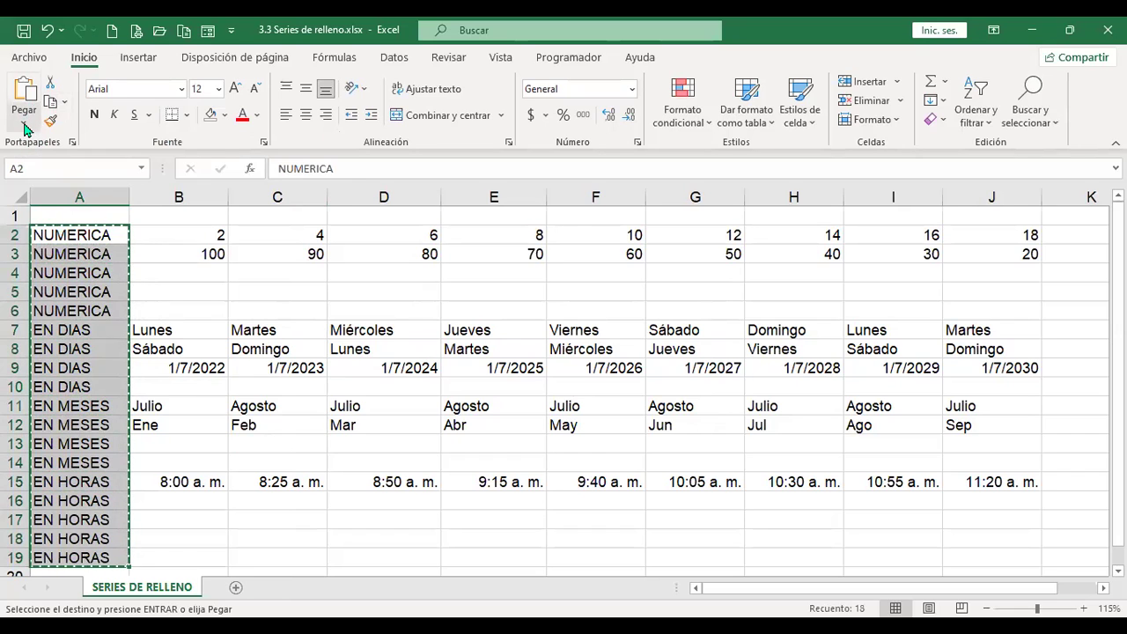
pyautogui.click(24, 129)
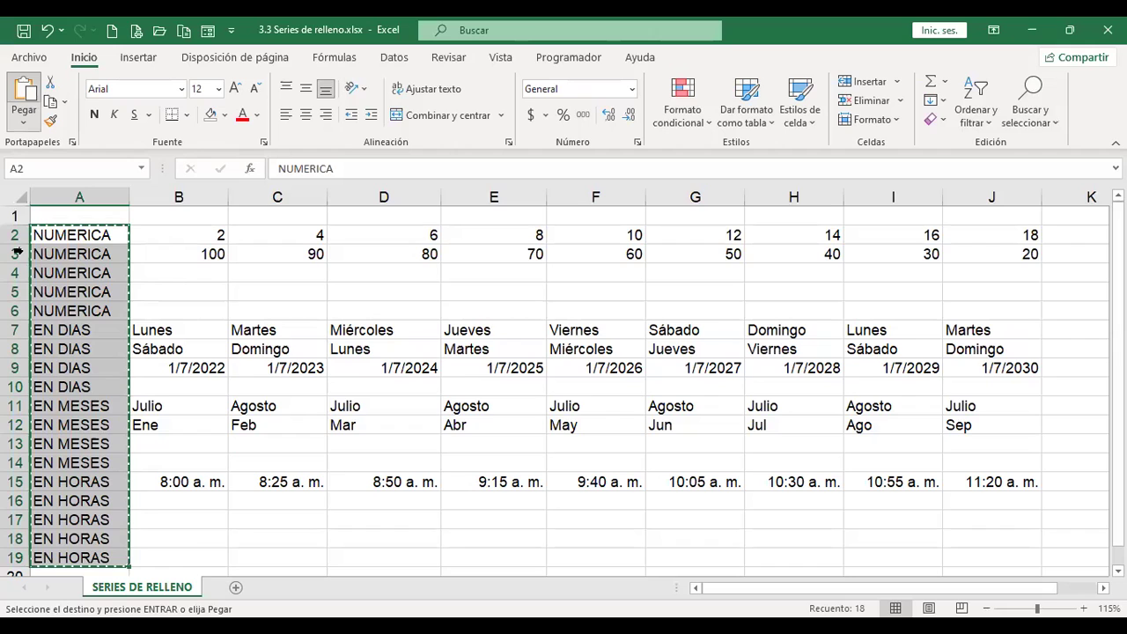
pyautogui.click(79, 386)
pyautogui.click(79, 482)
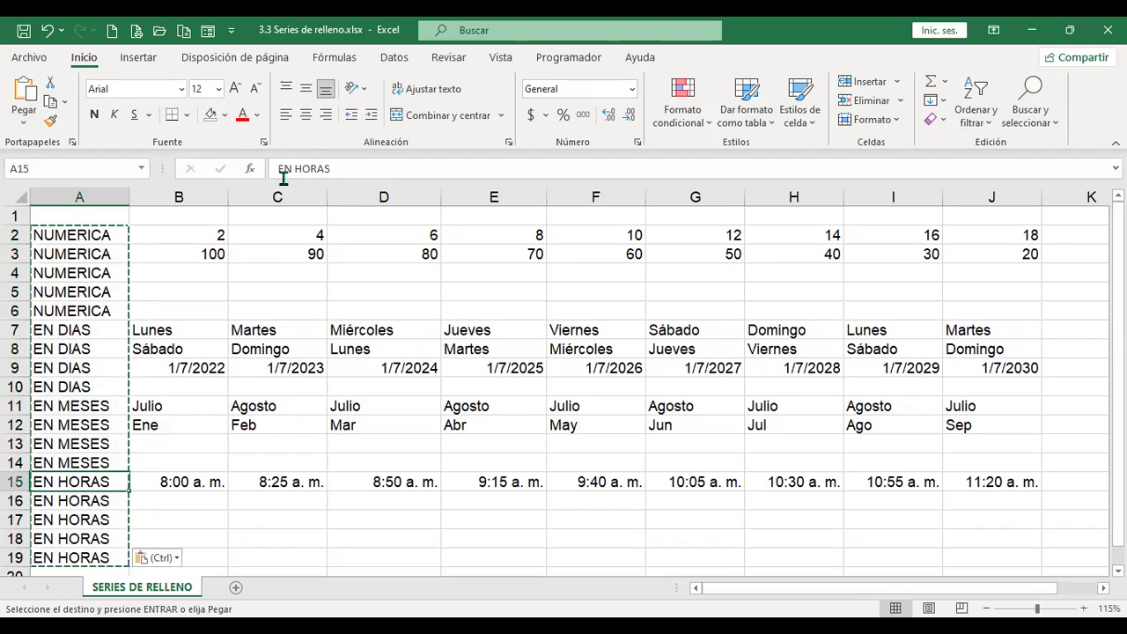
pyautogui.click(79, 272)
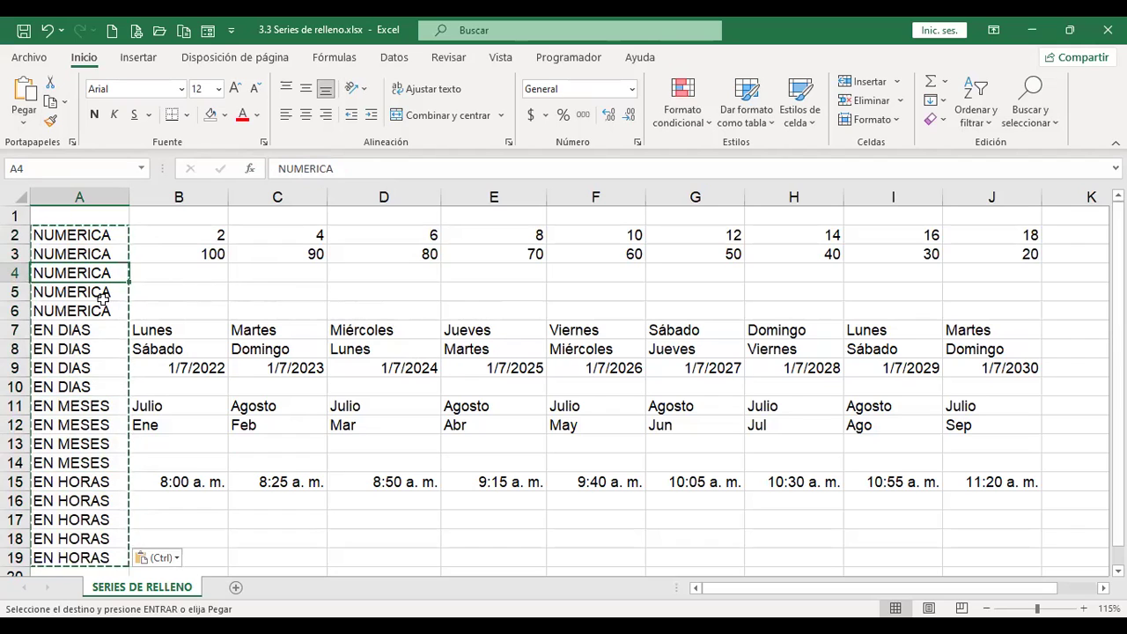
pyautogui.click(71, 433)
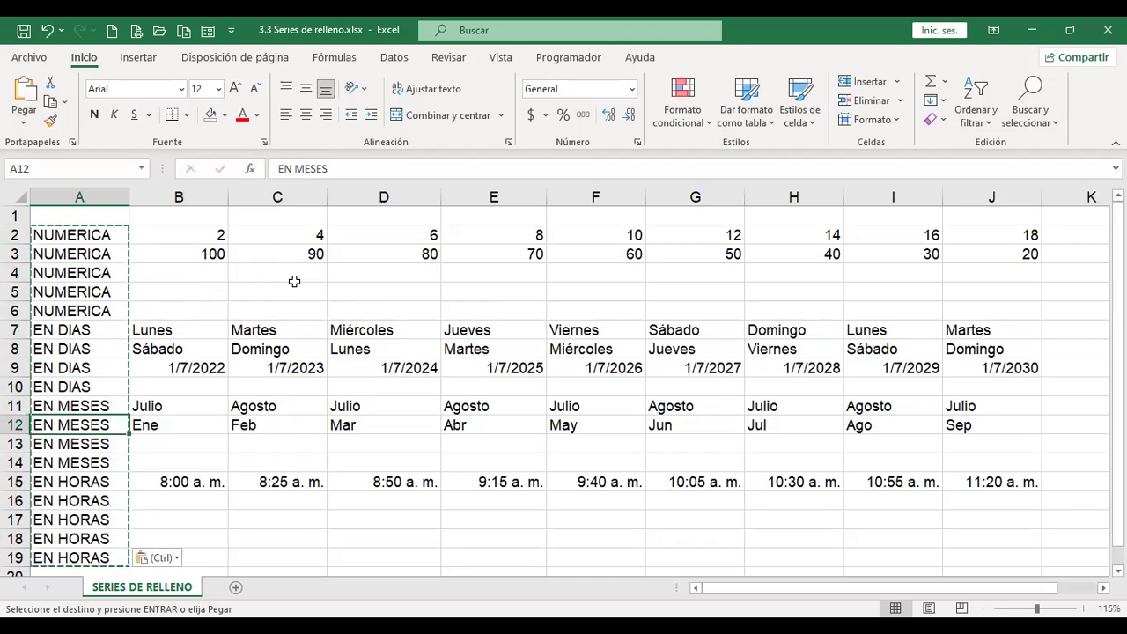
# Step: From C5, view the Rellenar fill-direction options and close them unused
pyautogui.click(294, 283)
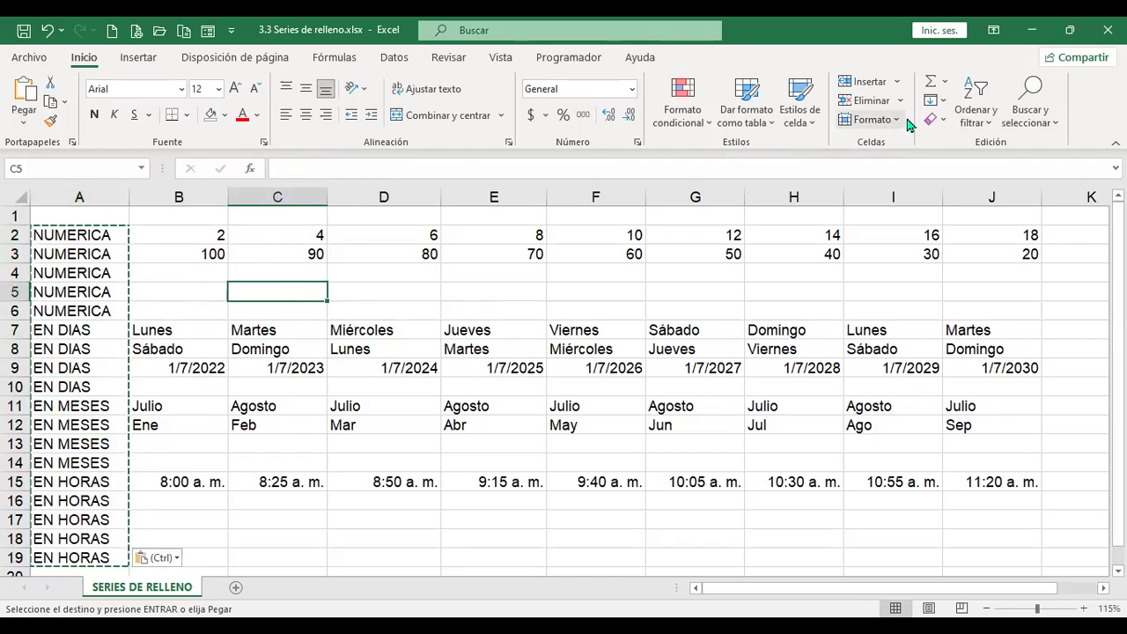
pyautogui.click(937, 100)
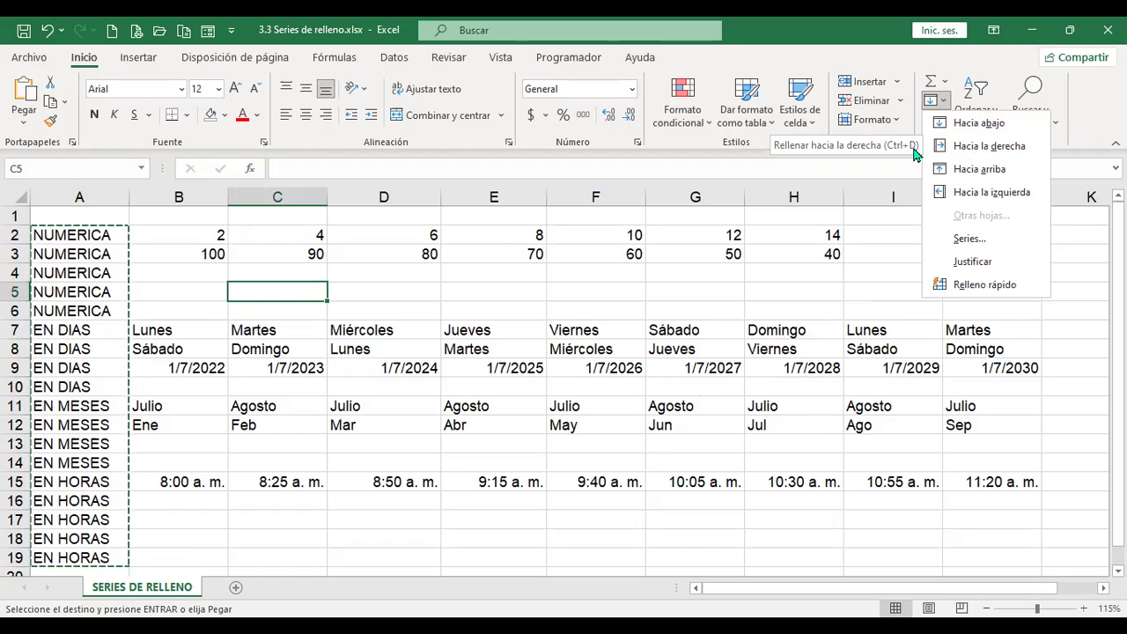
pyautogui.click(335, 443)
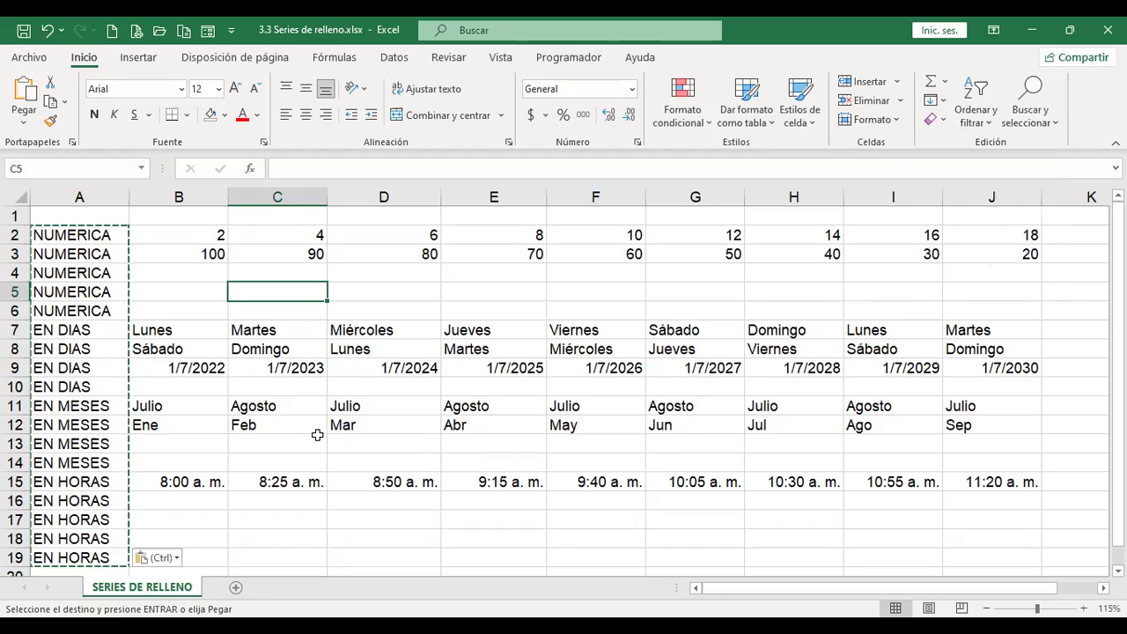
# Step: Delete Abr through Sep from E12:J13 and reselect Ene, Feb, Mar in B12:D12
pyautogui.moveTo(193, 426); pyautogui.dragTo(346, 425)
pyautogui.moveTo(502, 425); pyautogui.dragTo(951, 437)
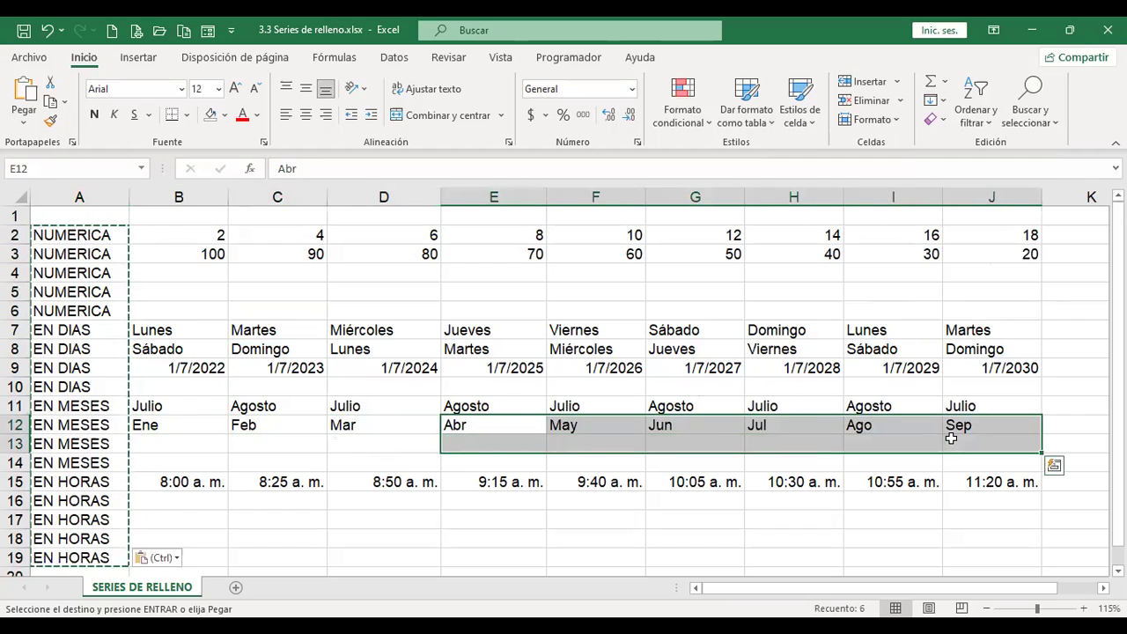
pyautogui.press('Delete')
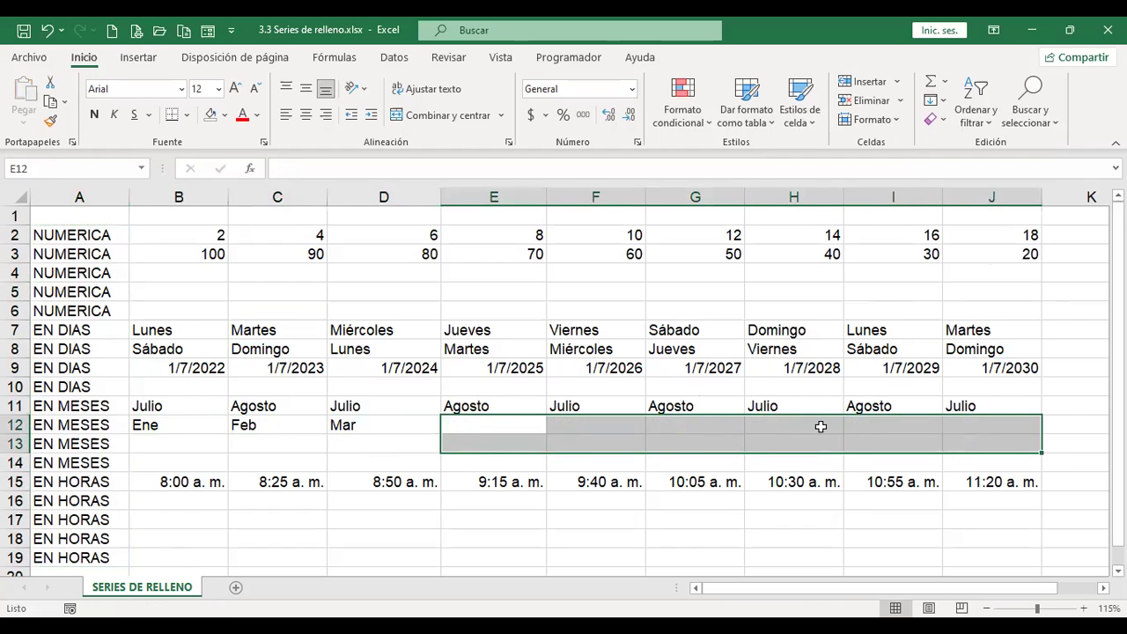
pyautogui.moveTo(177, 428); pyautogui.dragTo(341, 426)
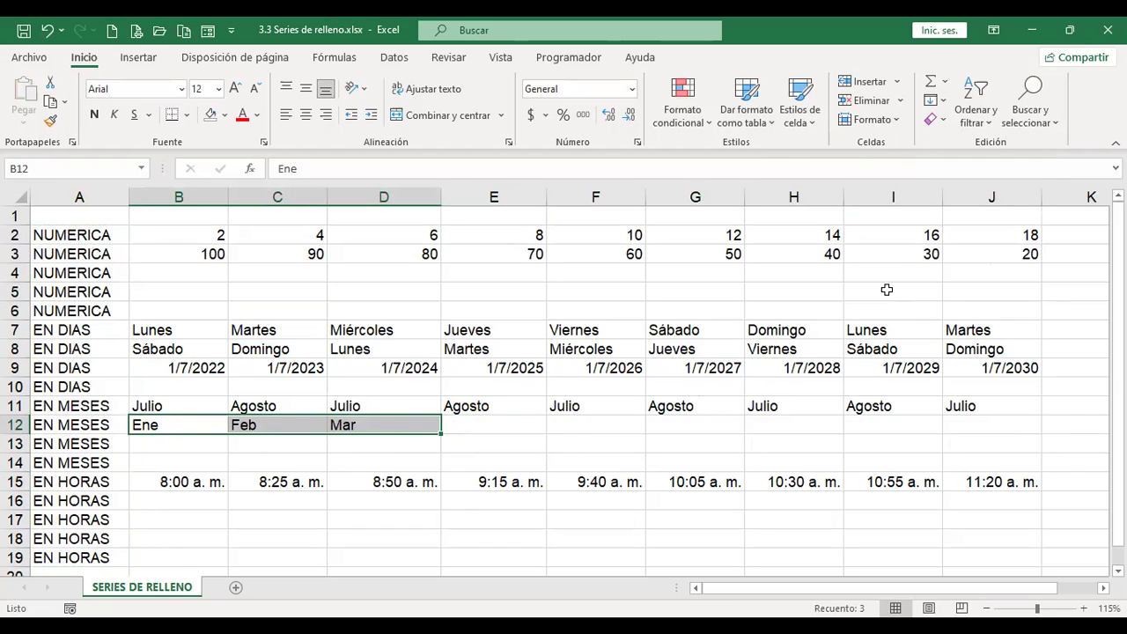
pyautogui.click(944, 104)
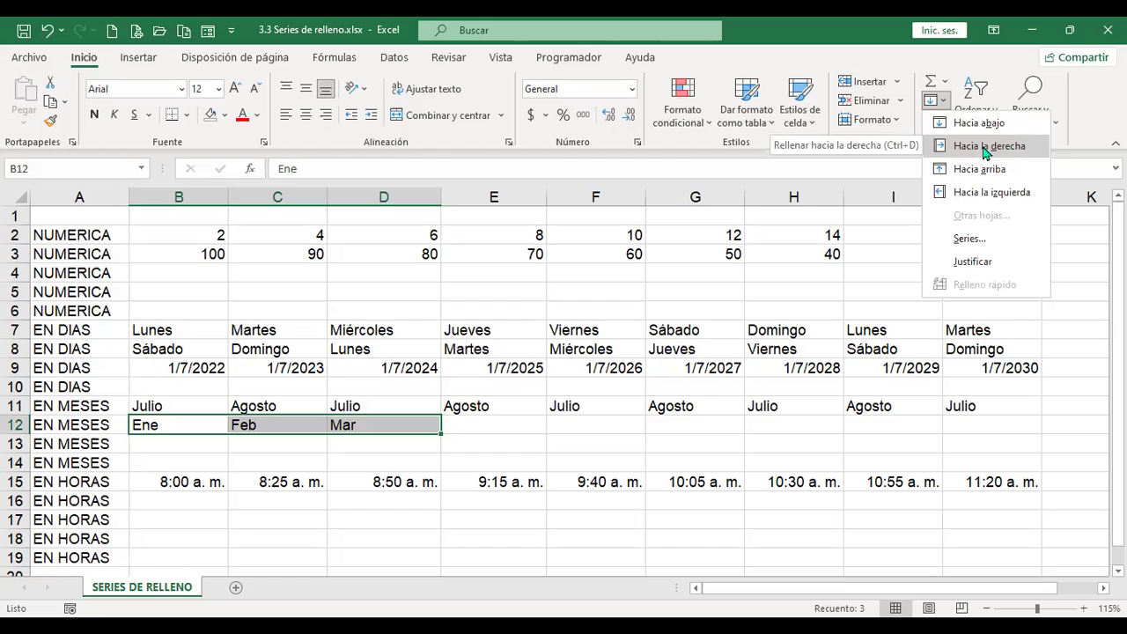
pyautogui.click(984, 148)
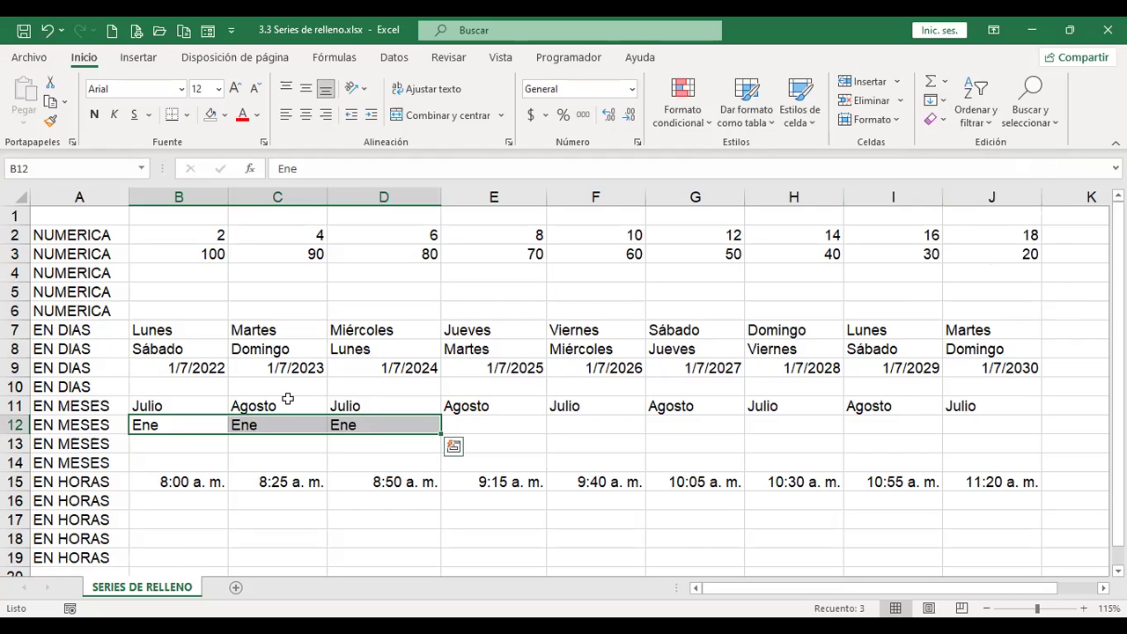
pyautogui.hotkey('ctrl', 'z')
pyautogui.hotkey('ctrl', 'q')
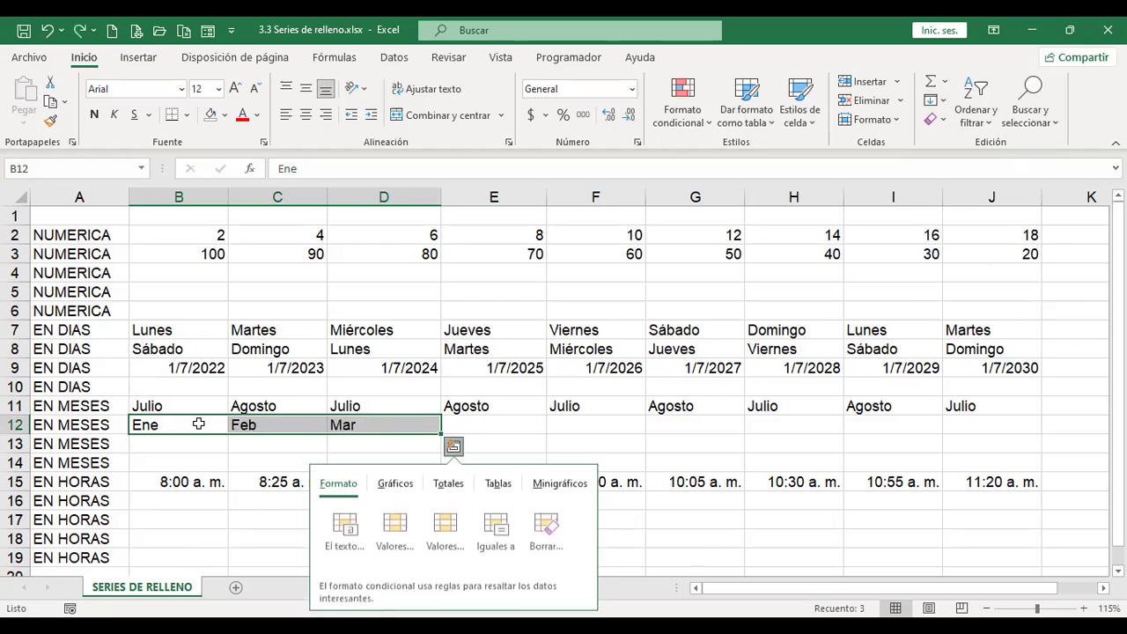
pyautogui.moveTo(196, 424); pyautogui.dragTo(995, 424)
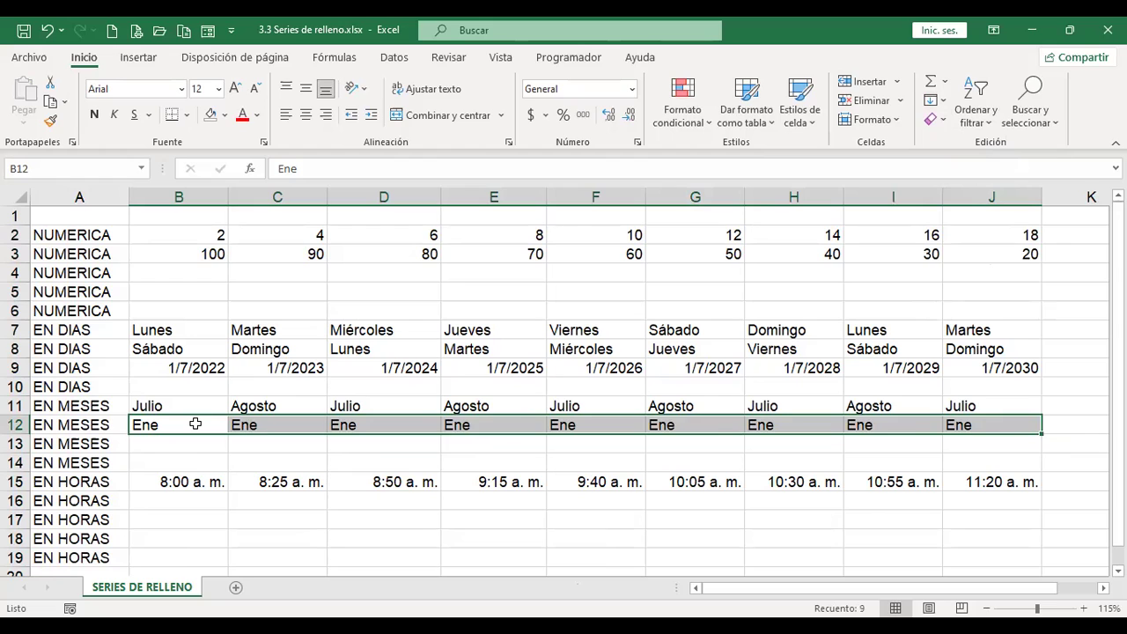
pyautogui.hotkey('ctrl', 'z')
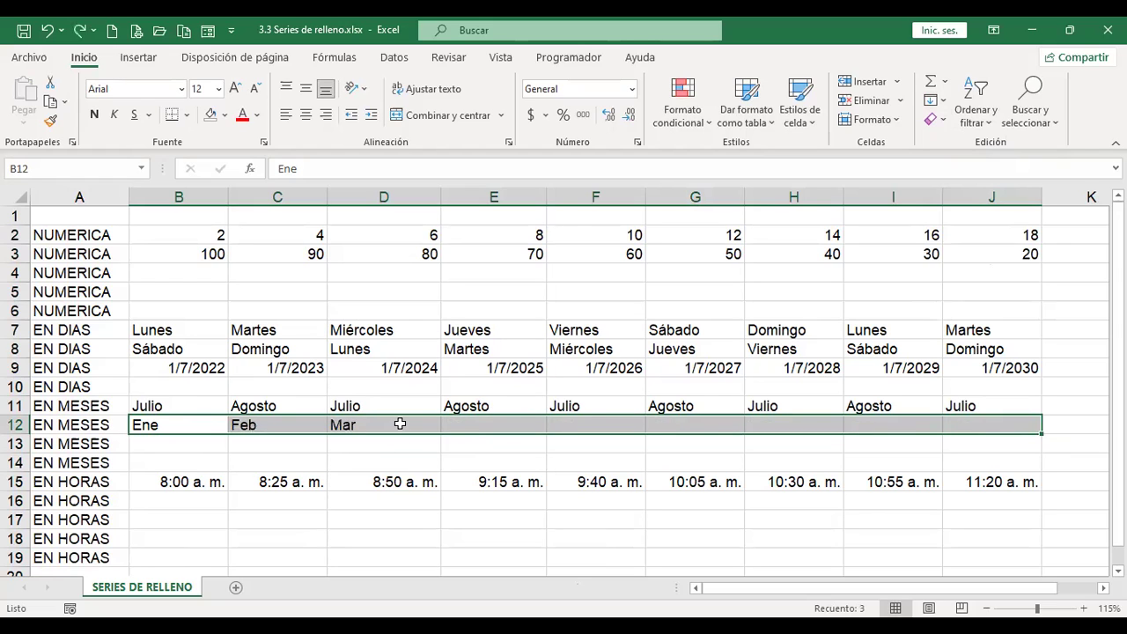
pyautogui.click(945, 101)
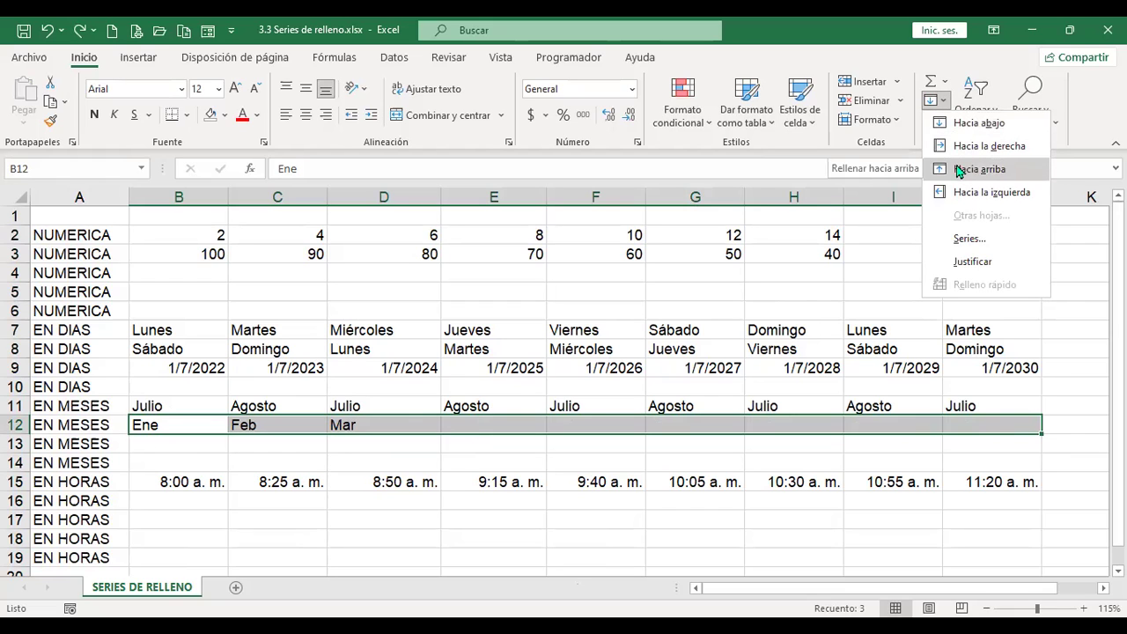
pyautogui.click(201, 330)
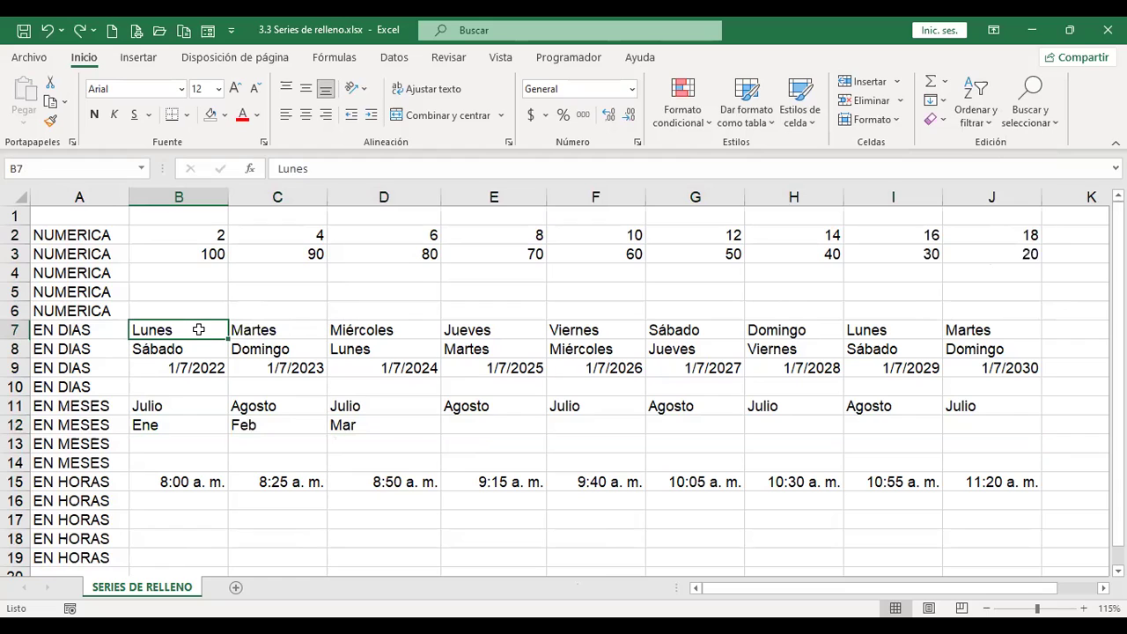
# Step: Fill Lunes from B7 upward into B5 and B6, then select the Ene, Feb, Mar cells B12:D12
pyautogui.moveTo(199, 329); pyautogui.dragTo(199, 284)
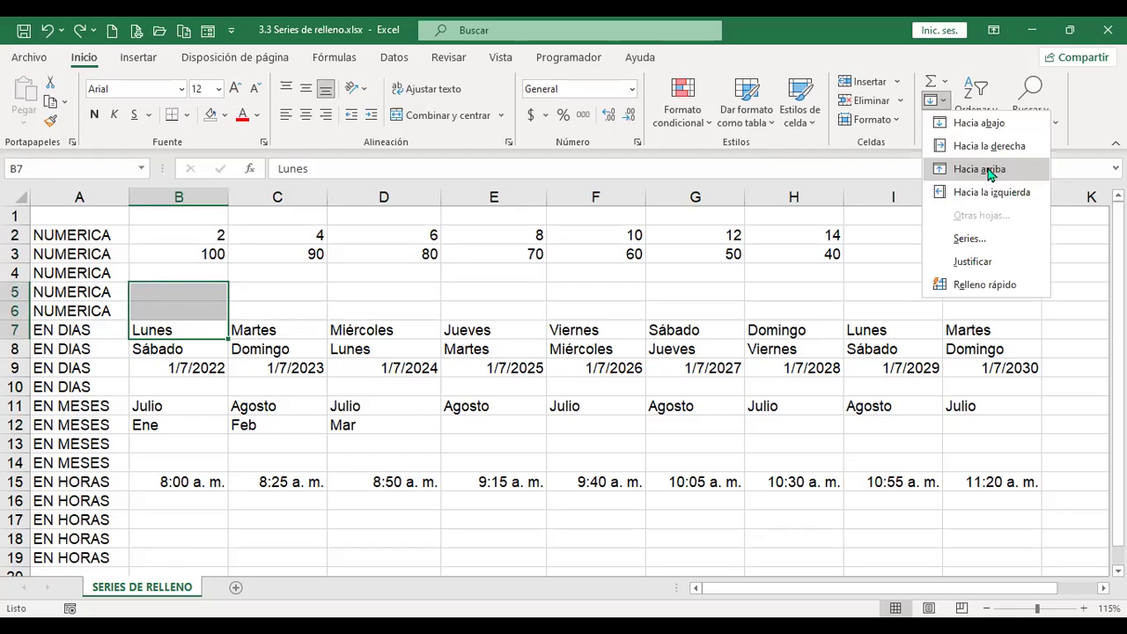
pyautogui.click(988, 168)
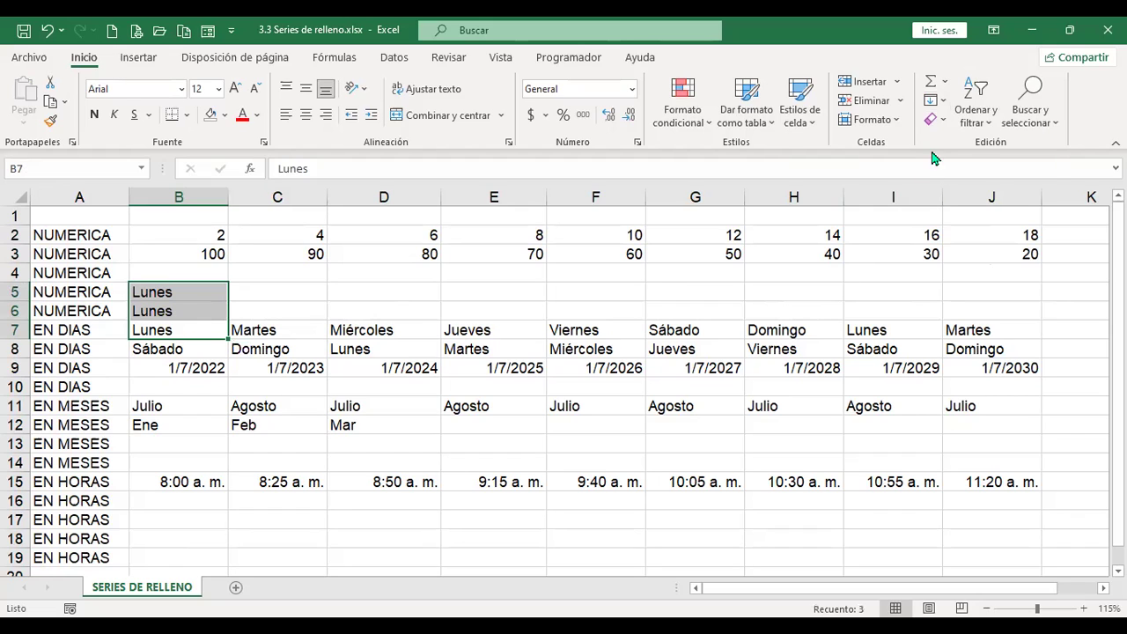
pyautogui.click(938, 101)
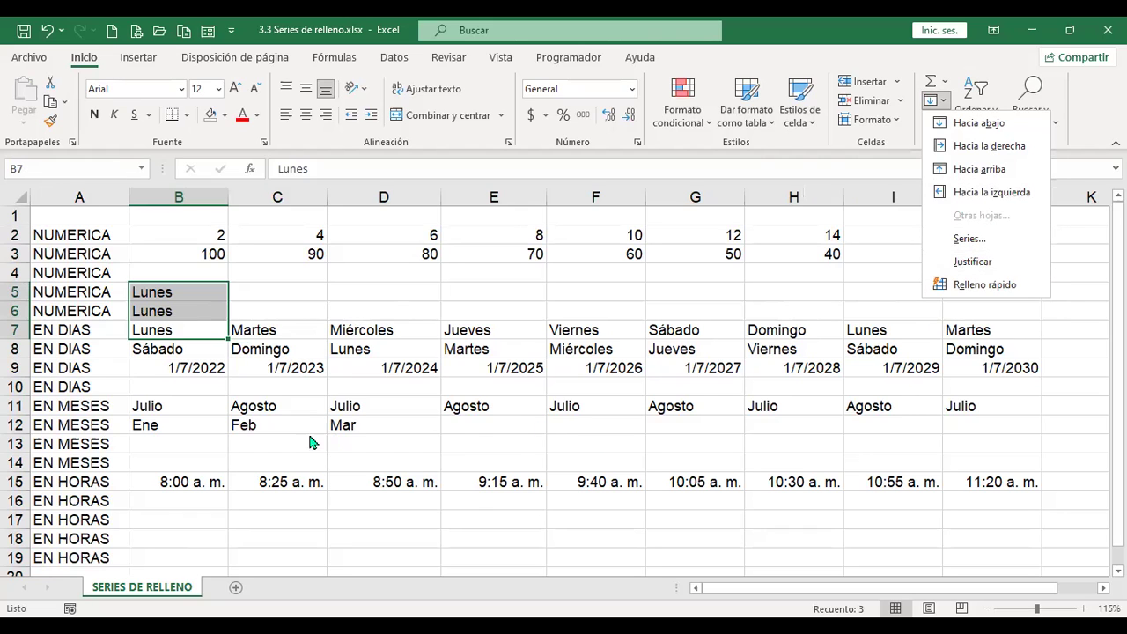
pyautogui.click(371, 417)
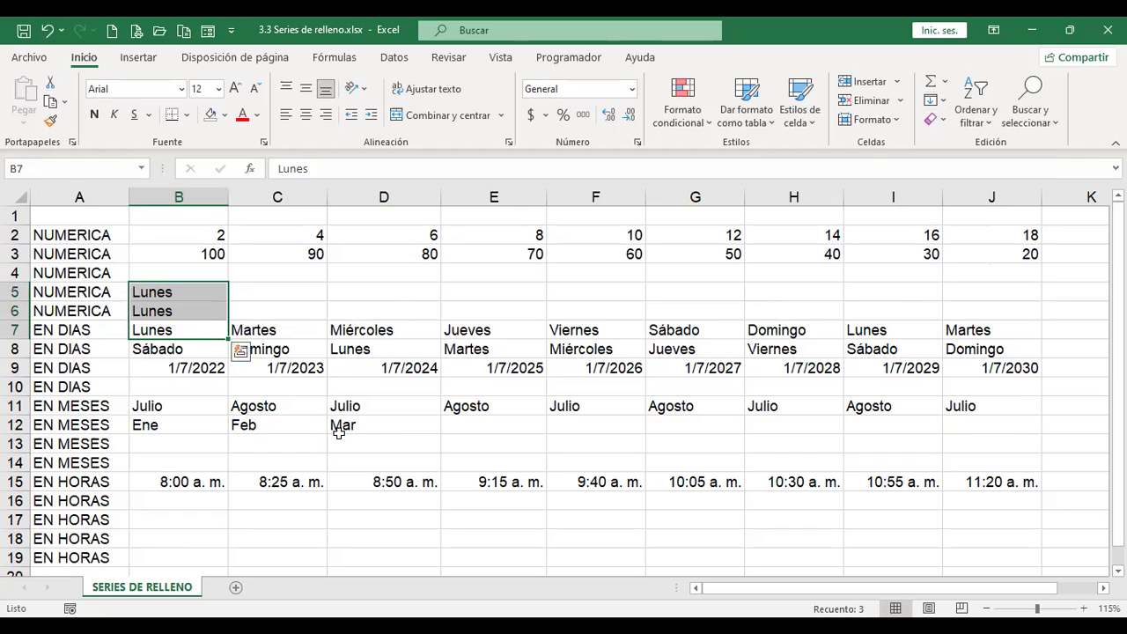
pyautogui.moveTo(355, 426); pyautogui.dragTo(190, 425)
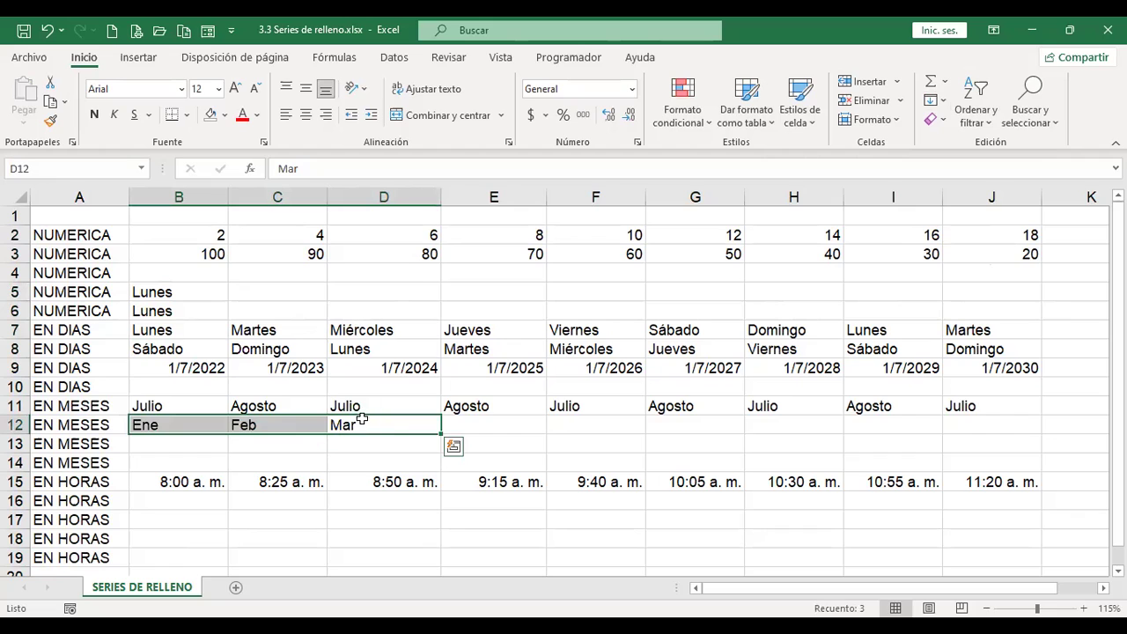
# Step: Fill D12's Mar leftward over Ene and Feb so all of B12:D12 read Mar
pyautogui.click(984, 192)
pyautogui.click(935, 99)
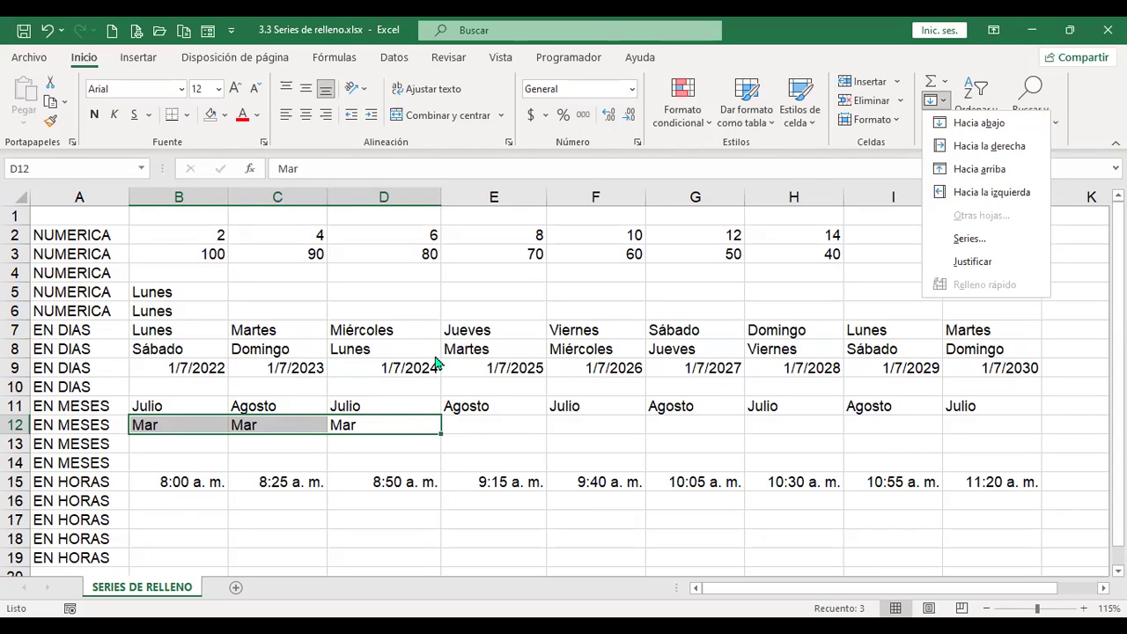
pyautogui.click(392, 423)
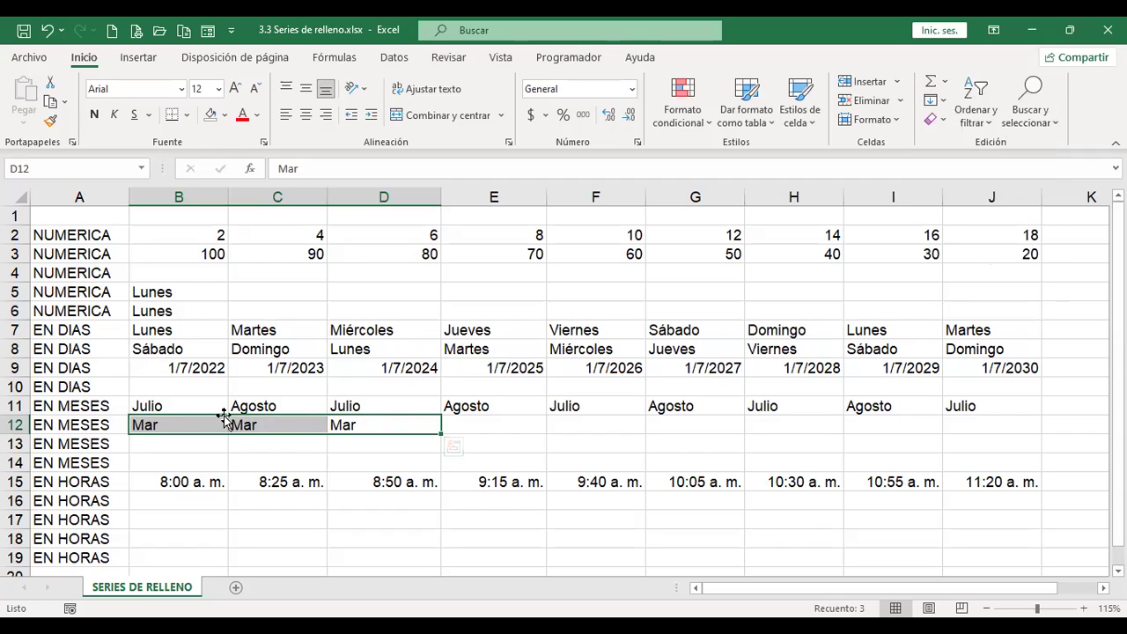
pyautogui.click(945, 103)
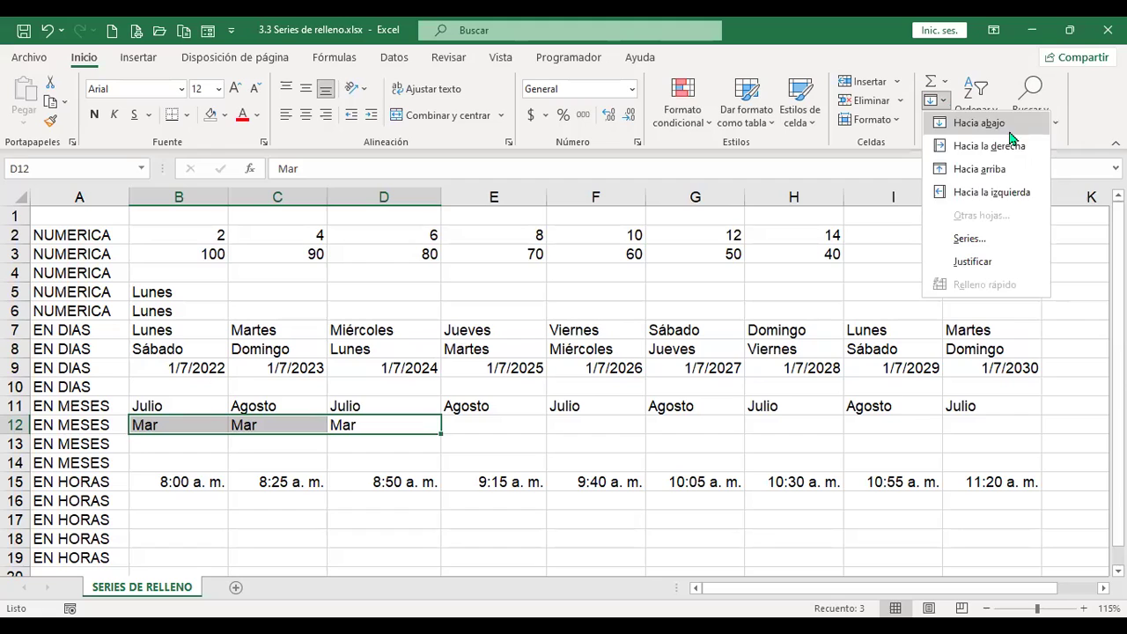
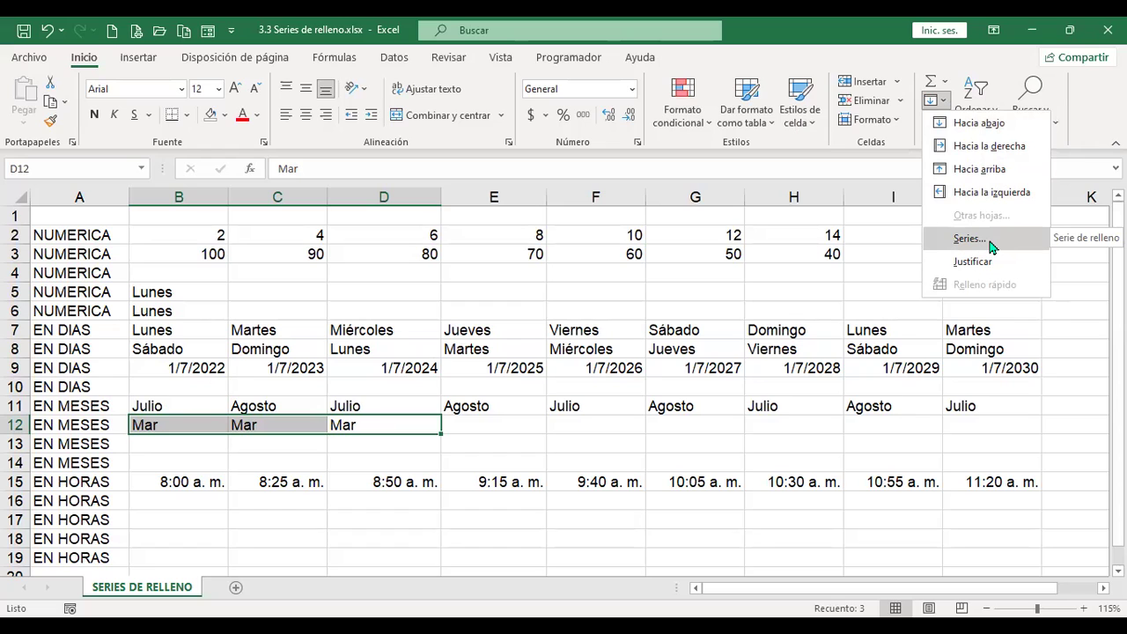
# Step: Switch the Series dialog to the date type, then cancel without filling and deselect the months
pyautogui.click(970, 239)
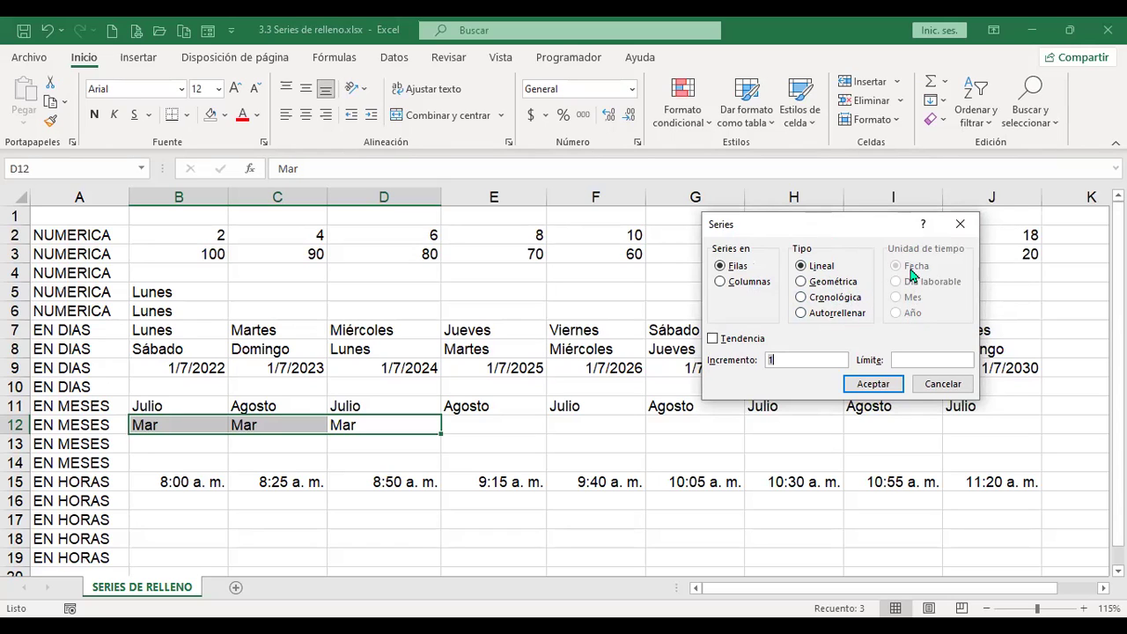
pyautogui.click(801, 297)
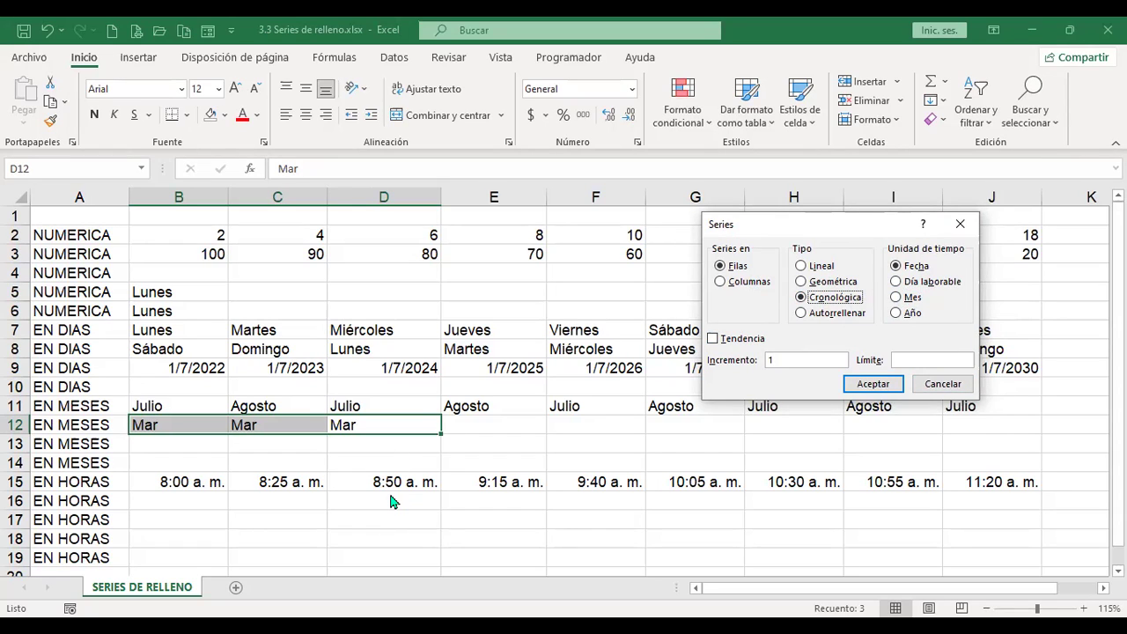
pyautogui.click(949, 383)
pyautogui.click(493, 440)
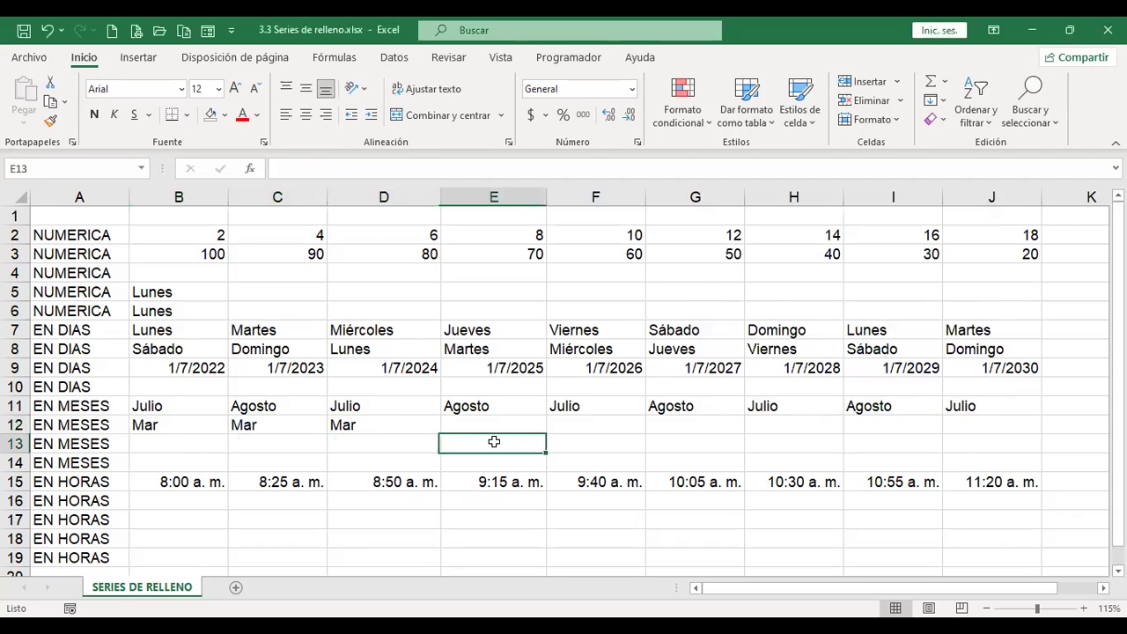
# Step: Add a blank Hoja1 sheet and apply a row series with limit 100 from empty A1
pyautogui.click(234, 588)
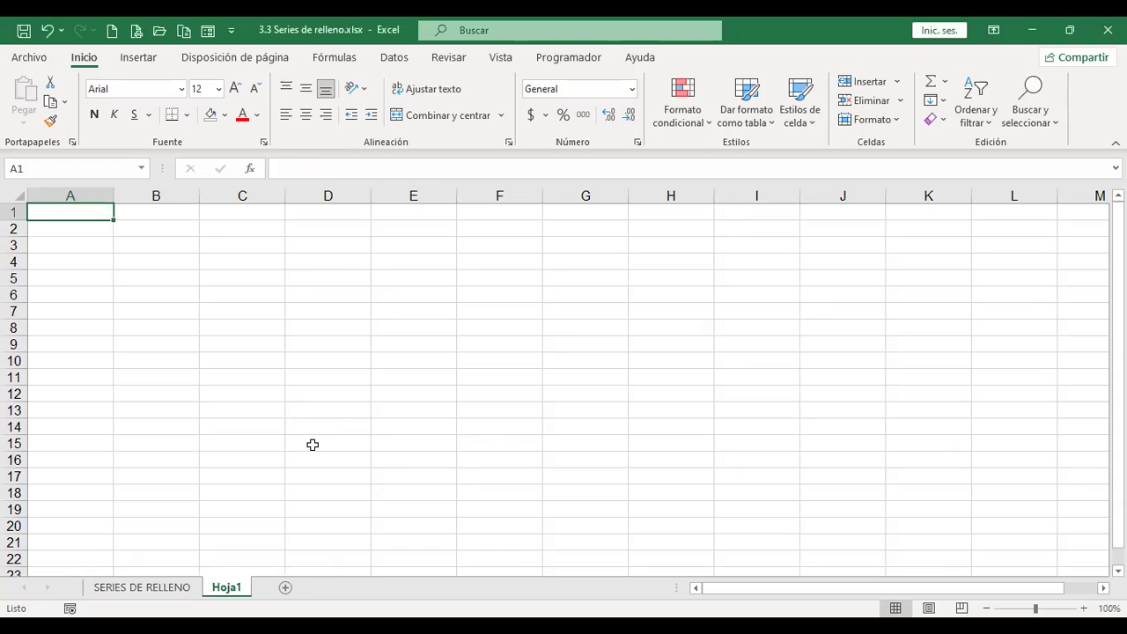
pyautogui.keyDown('ctrl'); pyautogui.scroll(4, 312, 445); pyautogui.keyUp('ctrl')
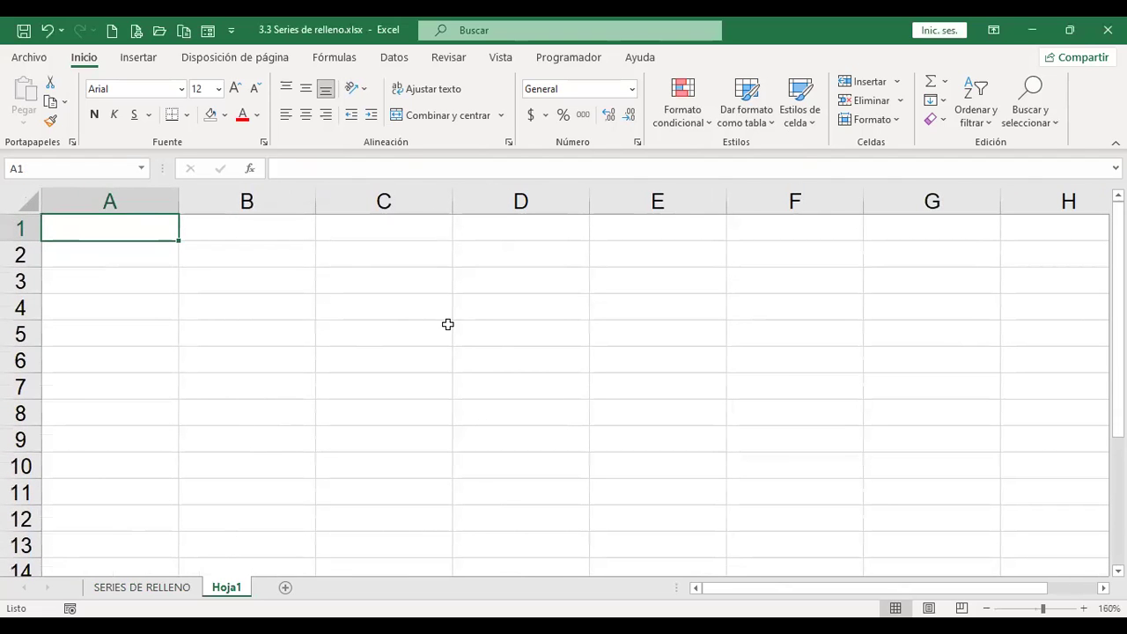
pyautogui.click(943, 103)
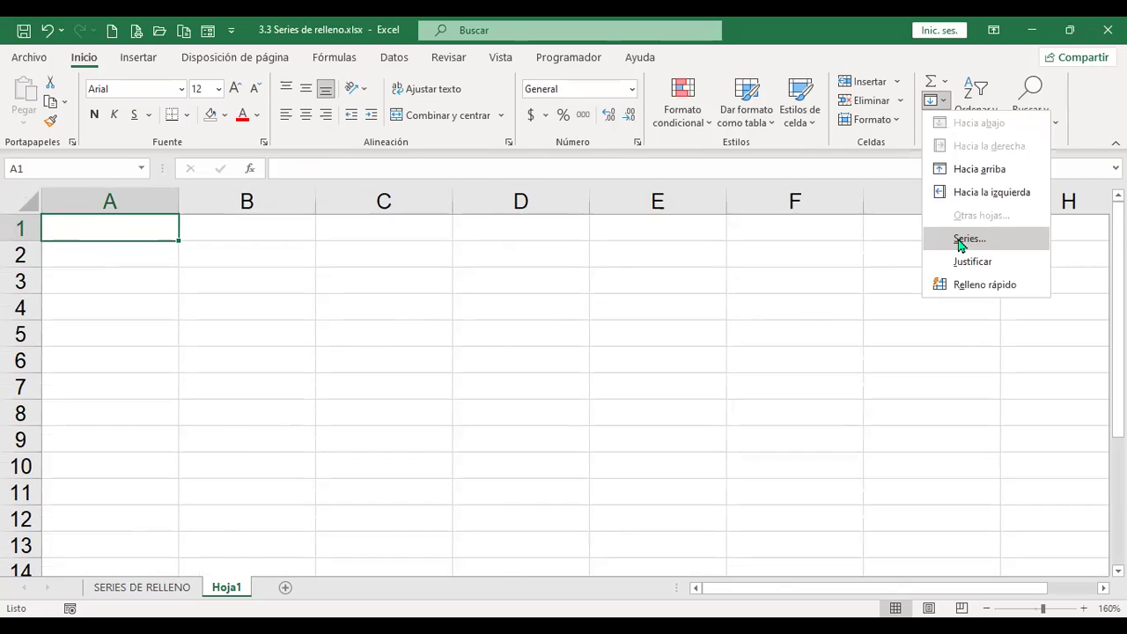
pyautogui.click(976, 244)
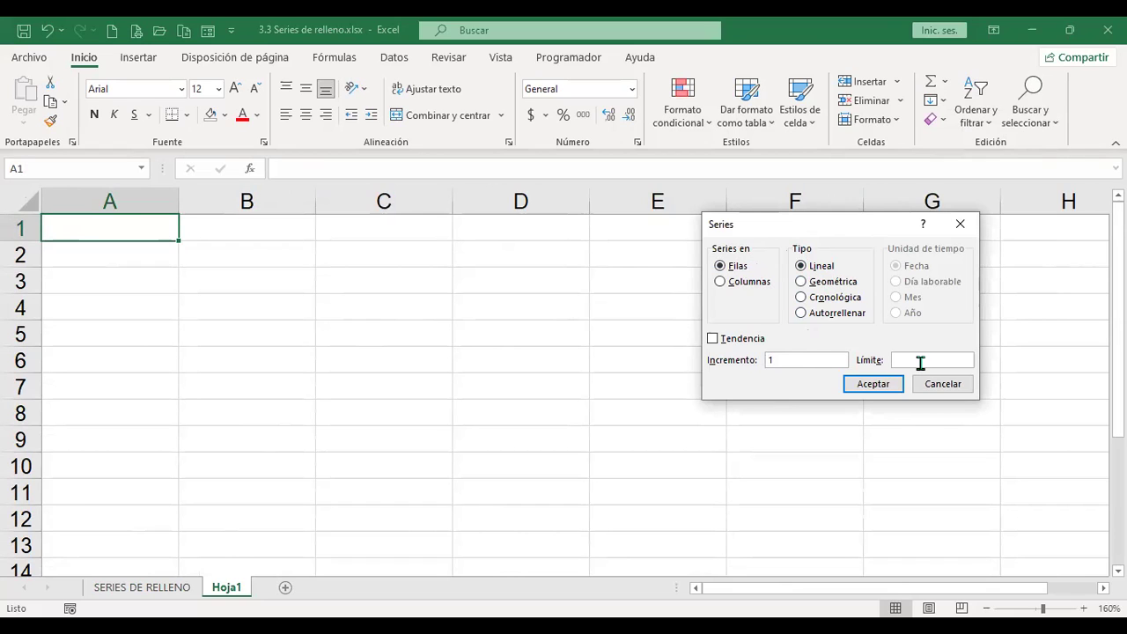
pyautogui.write('100')
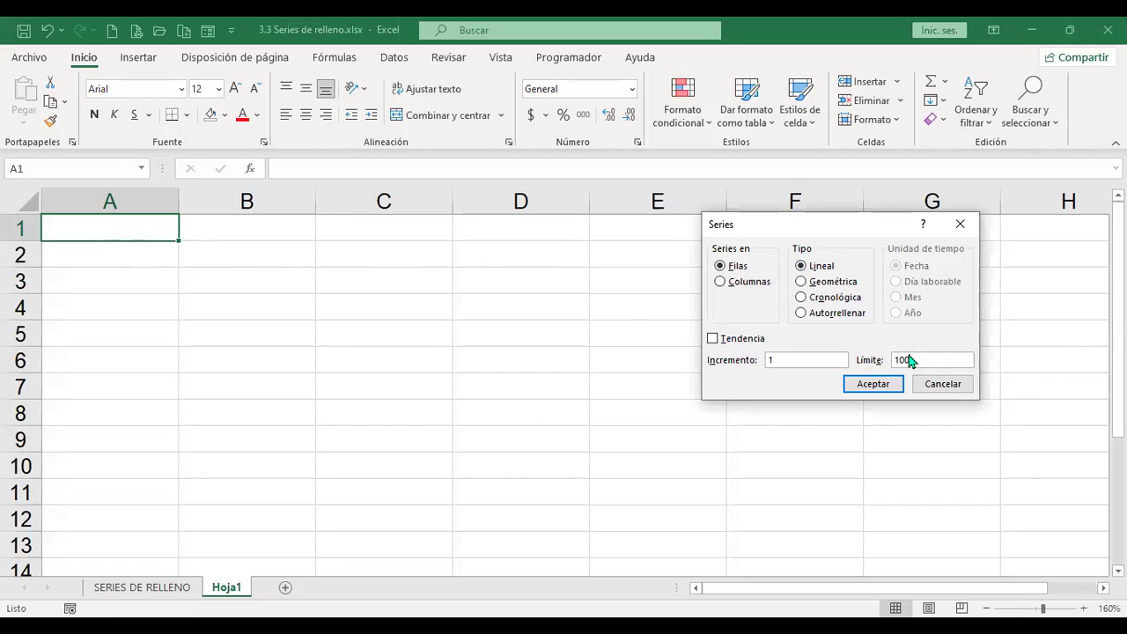
pyautogui.click(890, 388)
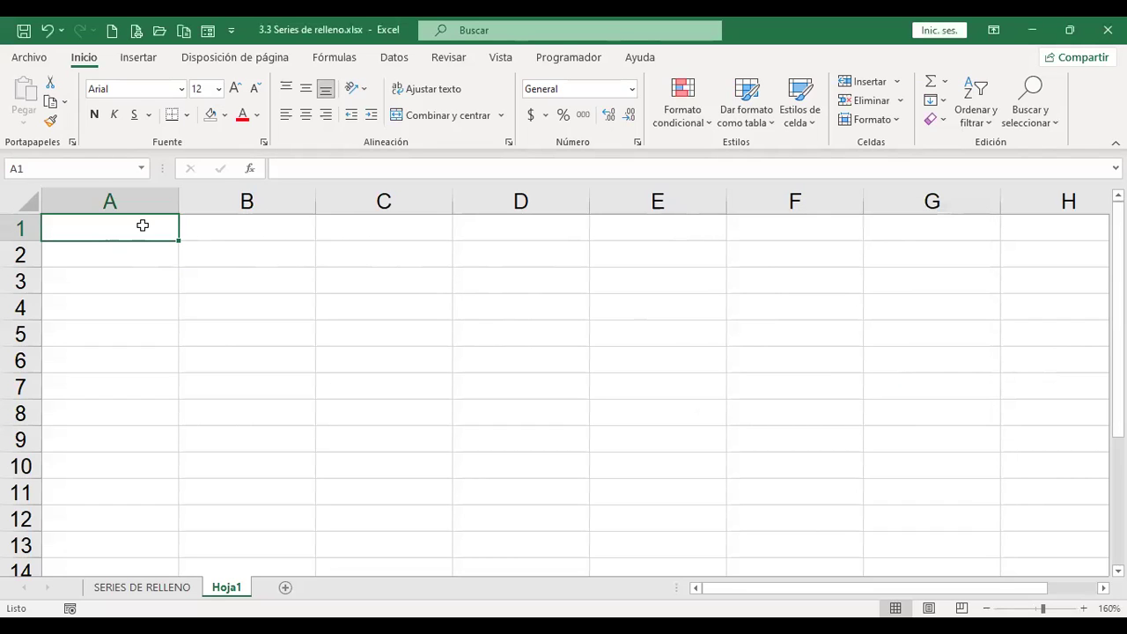
# Step: Enter 1 in A1 as the series starting value
pyautogui.write('1')
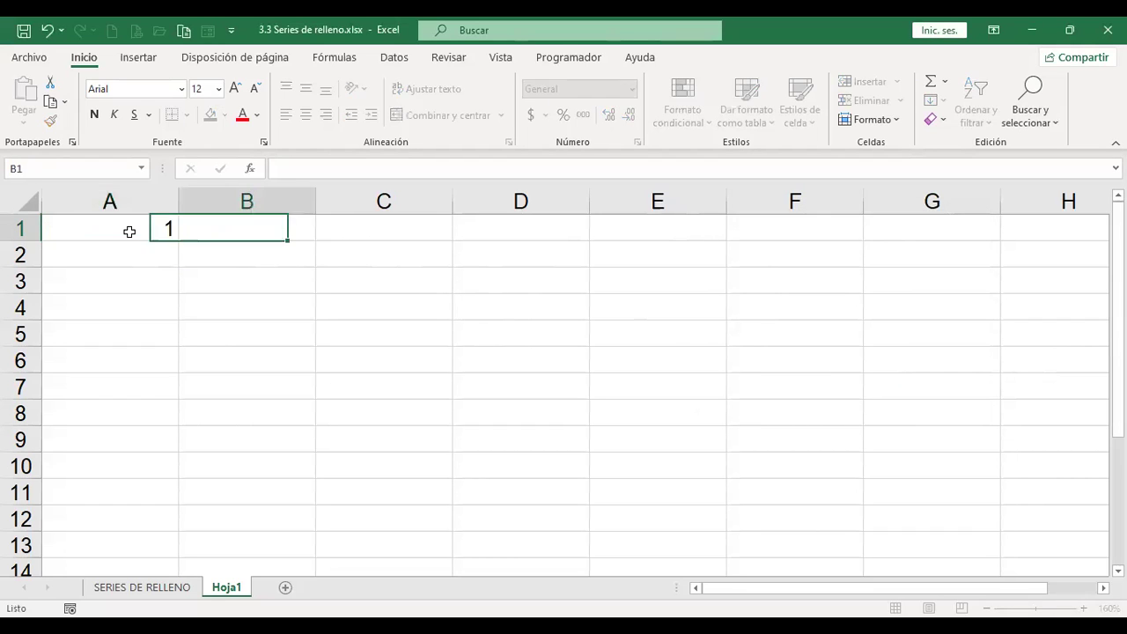
pyautogui.press('Tab')
pyautogui.press('Down')
pyautogui.click(130, 232)
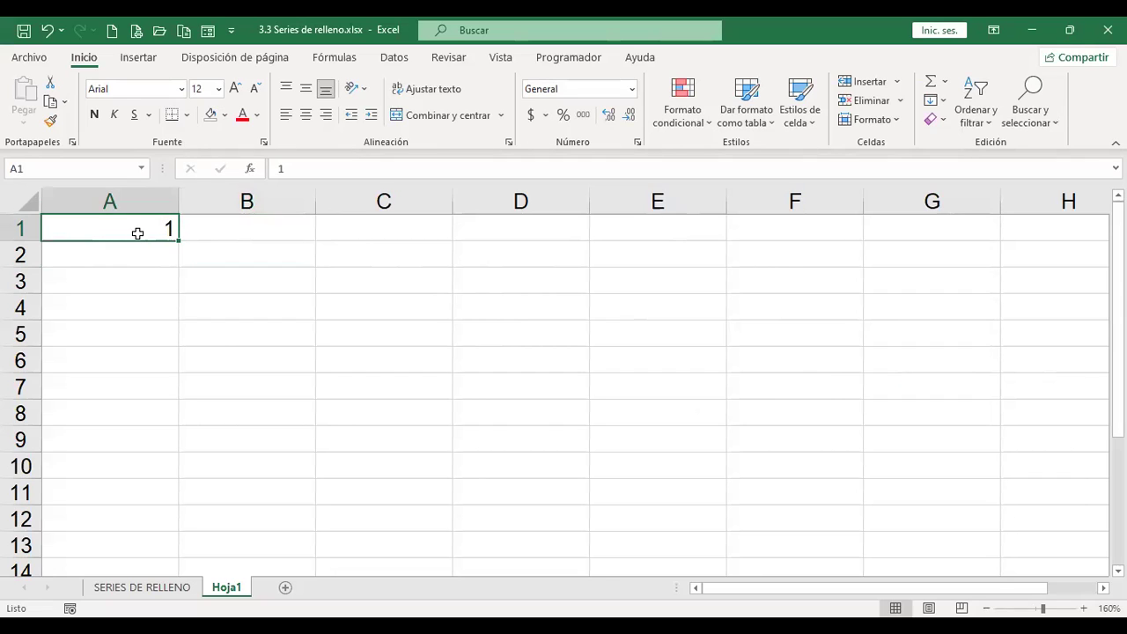
# Step: Fill row 1 from A1 with a series up to limit 100, checking it ends at CV1
pyautogui.click(942, 100)
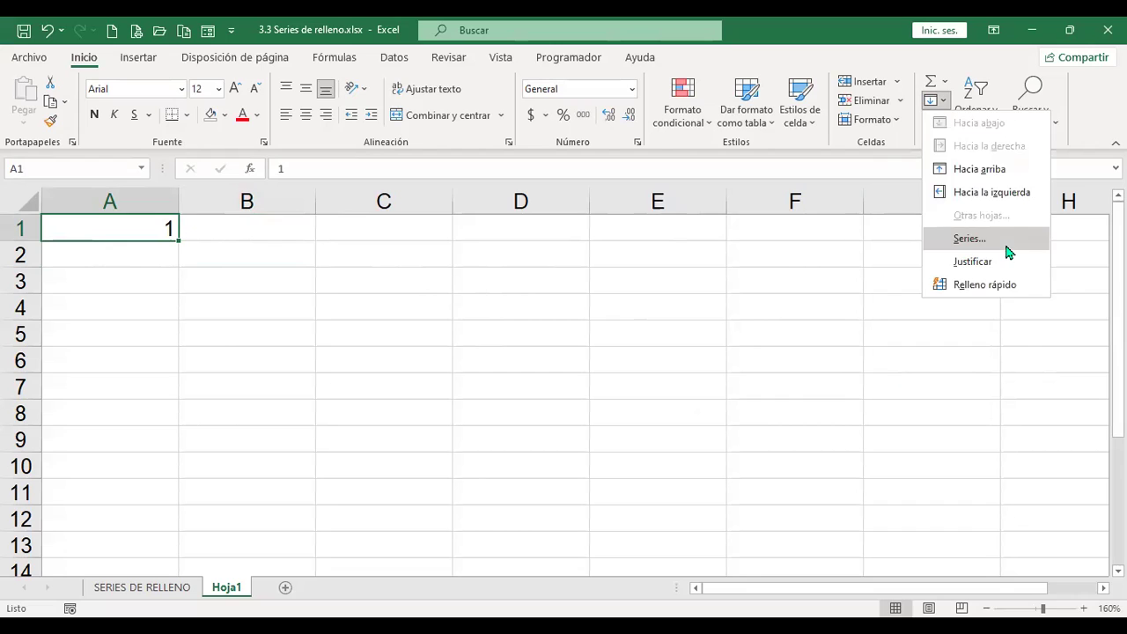
pyautogui.click(1005, 245)
pyautogui.click(937, 358)
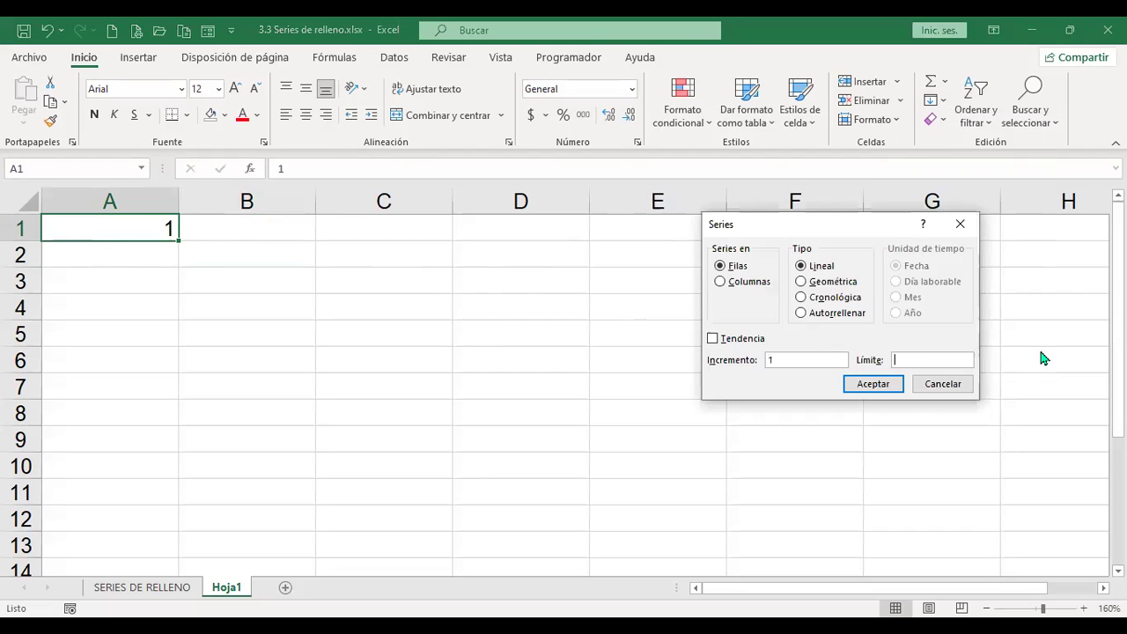
pyautogui.write('100')
pyautogui.click(892, 386)
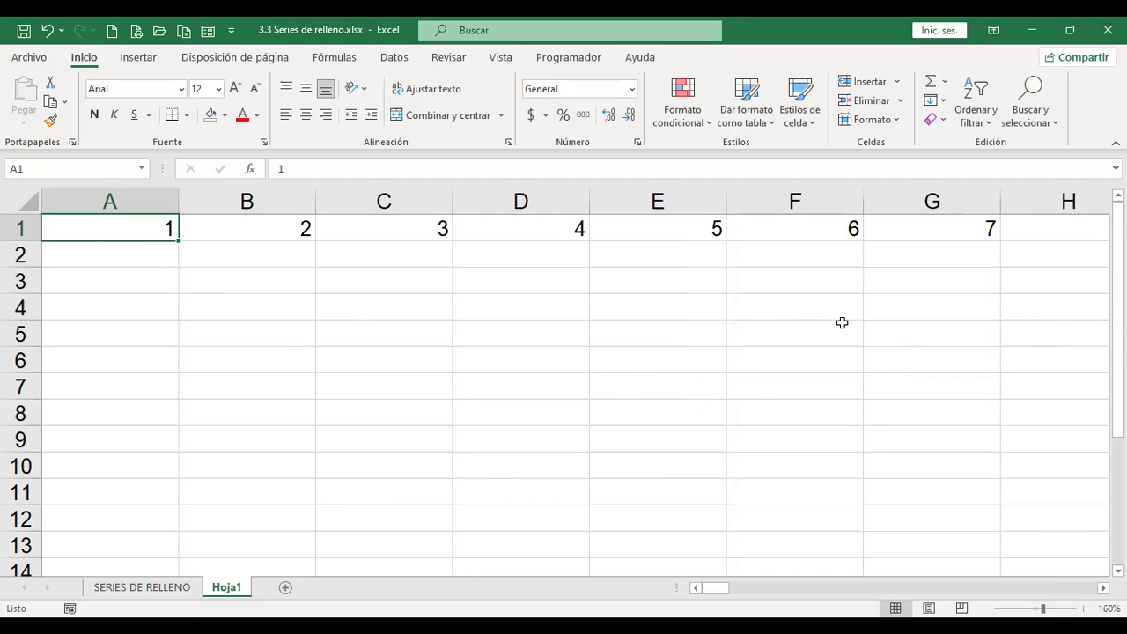
pyautogui.hotkey('ctrl', 'Right')
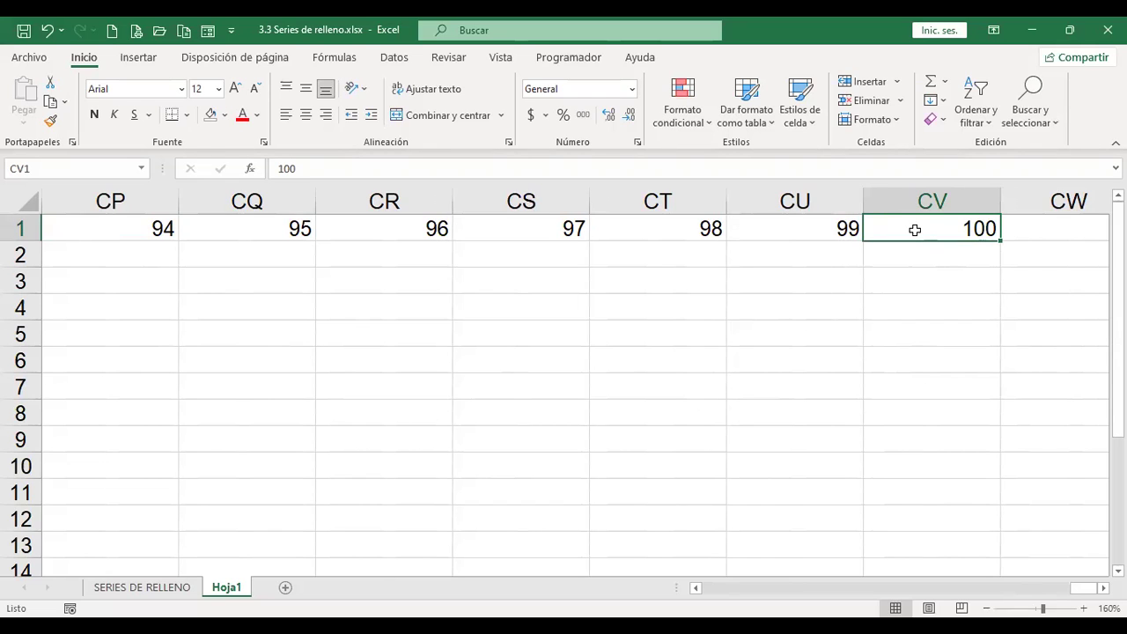
pyautogui.hotkey('ctrl', 'Home')
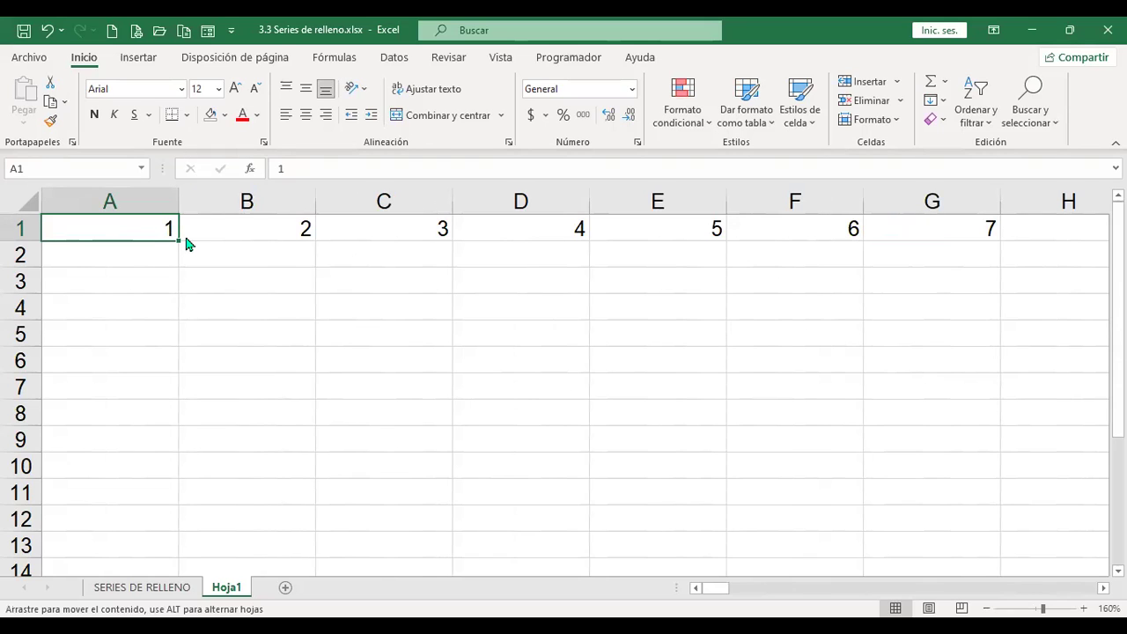
# Step: Refill row 1 from A1 with Incremento 5 and Límite 500, checking the last value 496
pyautogui.moveTo(417, 339); pyautogui.dragTo(416, 339)
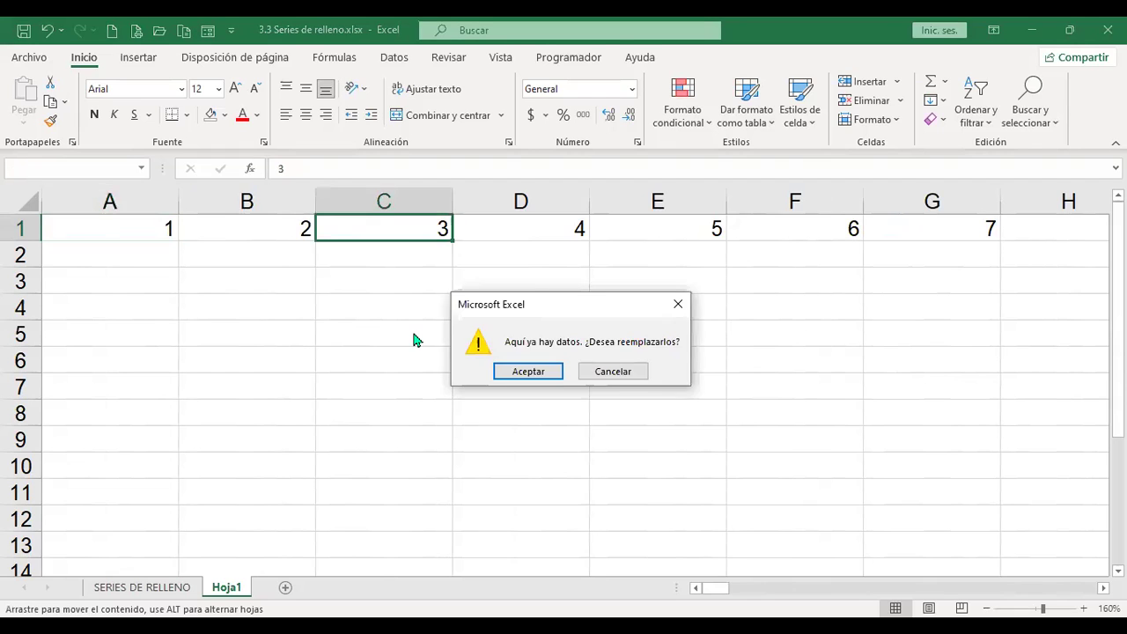
pyautogui.press('Escape')
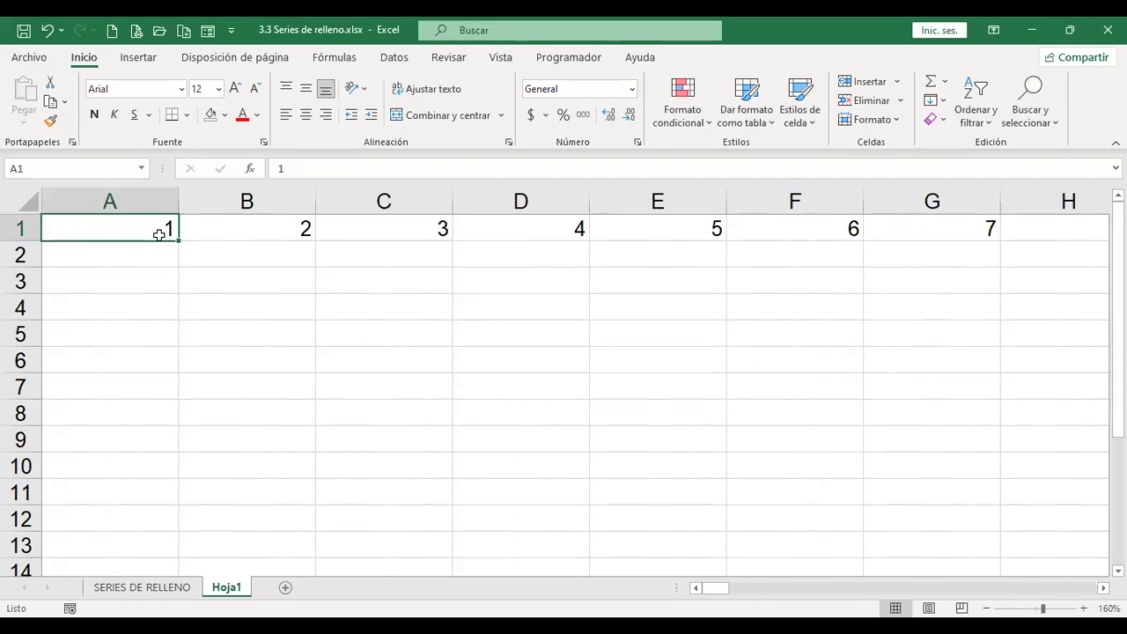
pyautogui.click(944, 104)
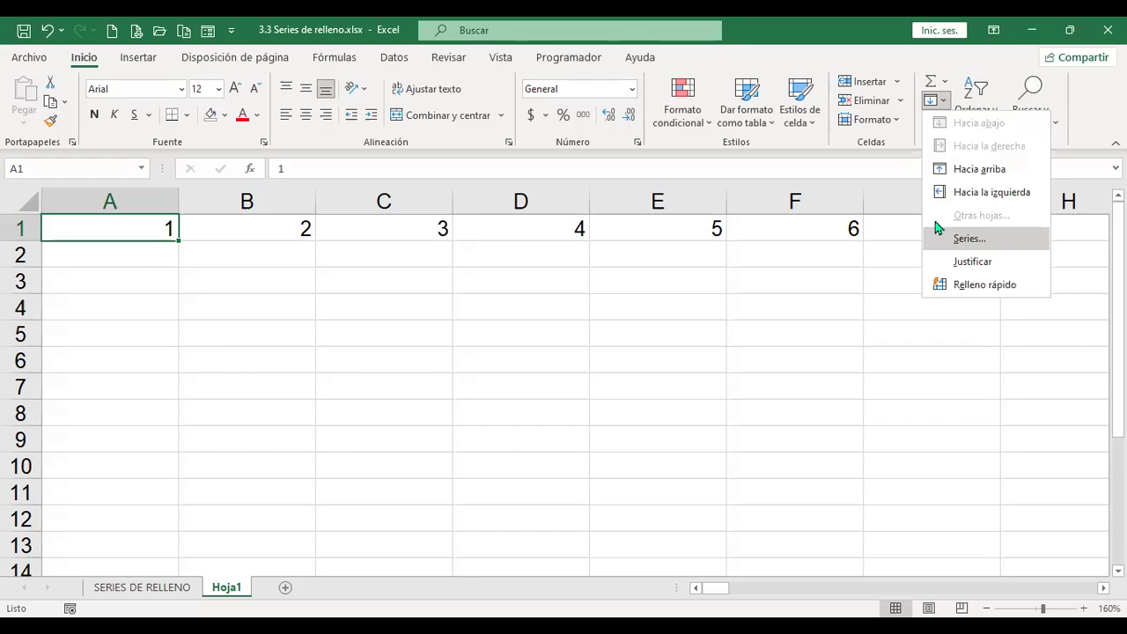
pyautogui.click(935, 230)
pyautogui.click(916, 359)
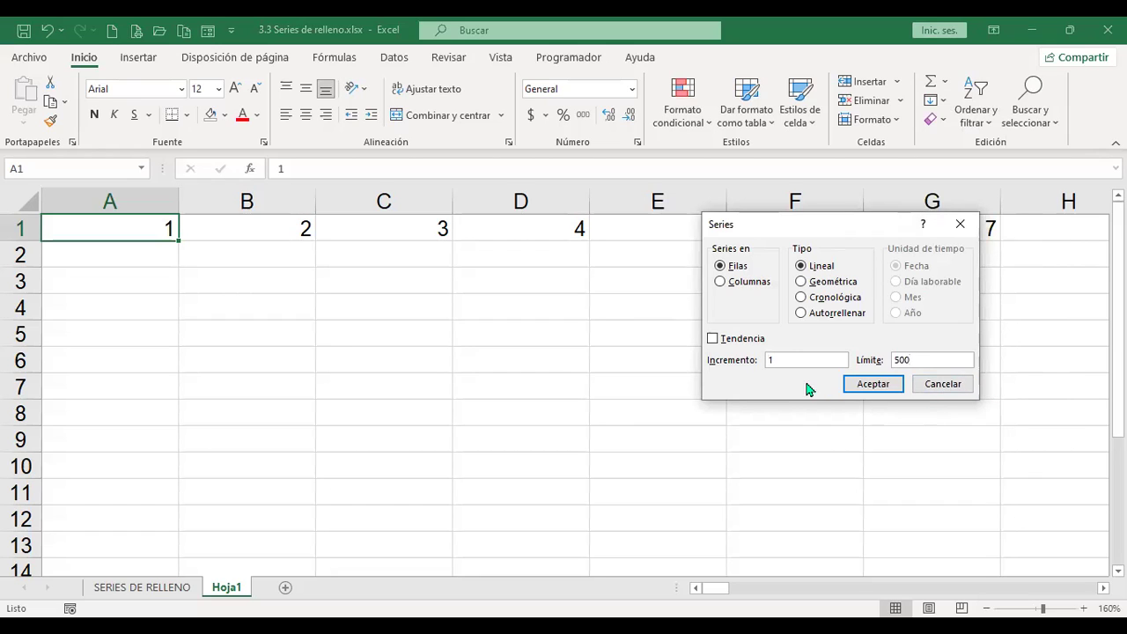
pyautogui.click(786, 360)
pyautogui.click(886, 389)
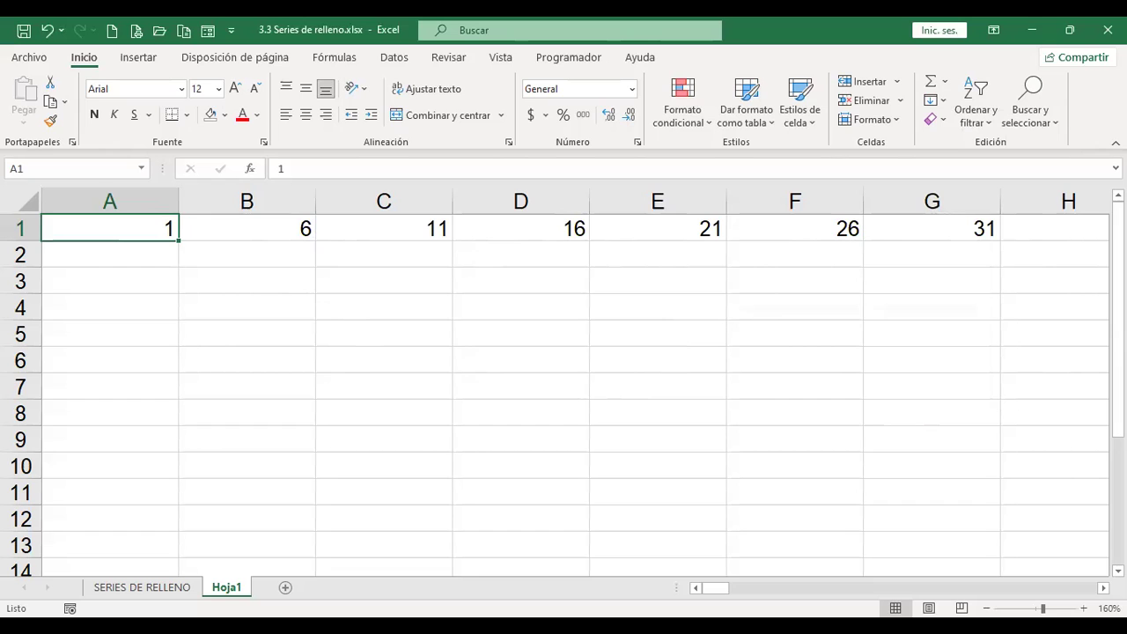
pyautogui.hotkey('ctrl', 'Right')
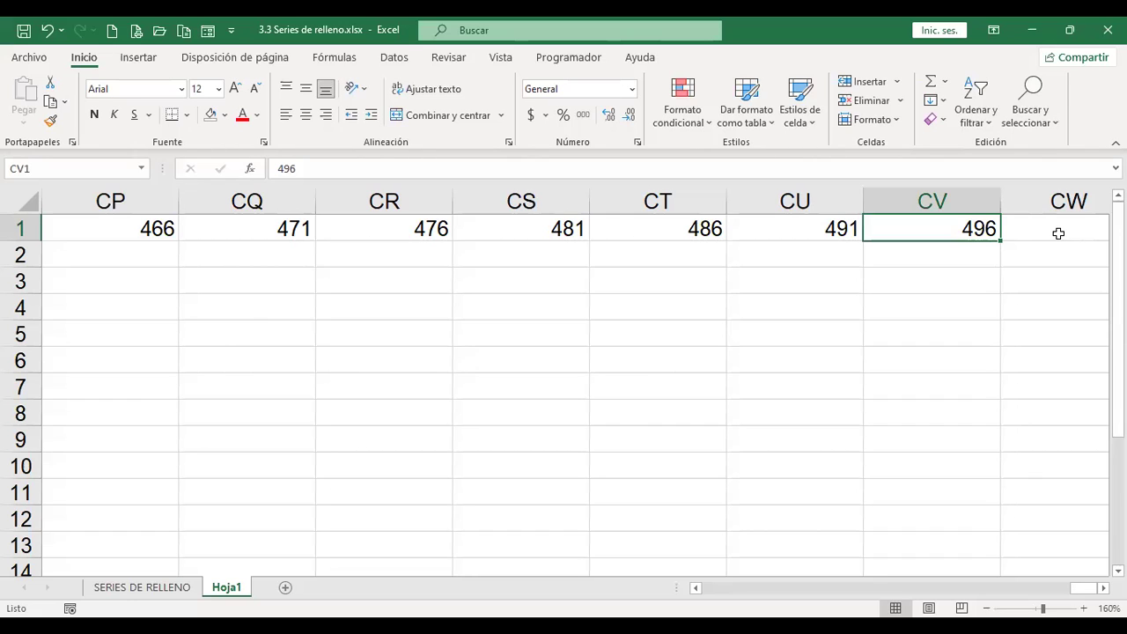
pyautogui.hotkey('ctrl', 'Home')
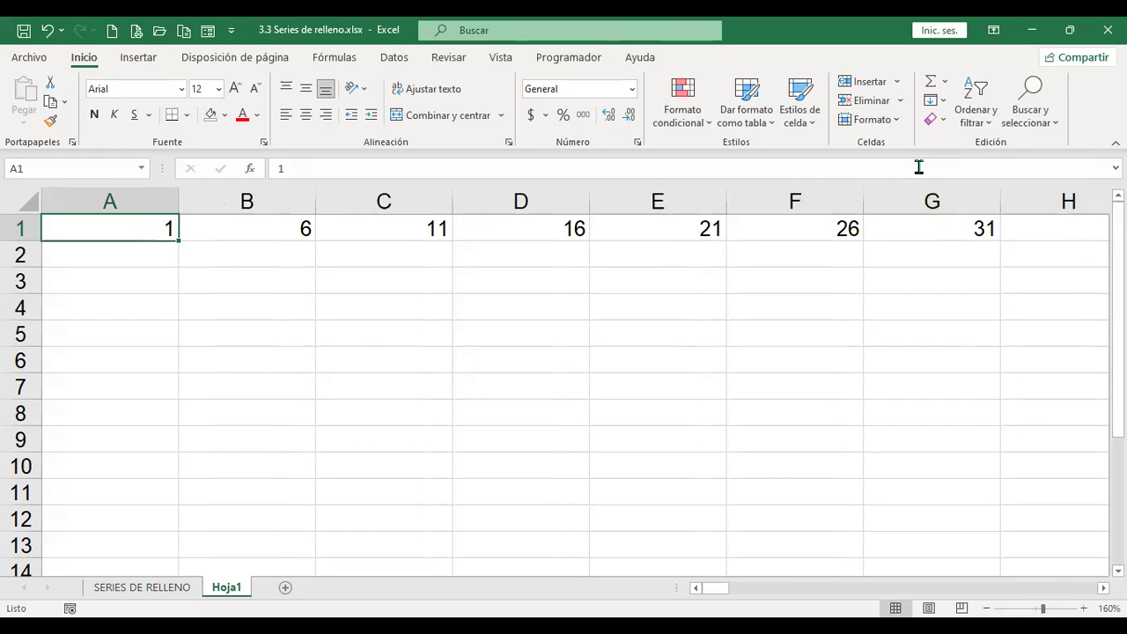
# Step: Try a Columnas series with step 3 and Tendencia, then reopen the Series settings
pyautogui.click(947, 101)
pyautogui.click(966, 239)
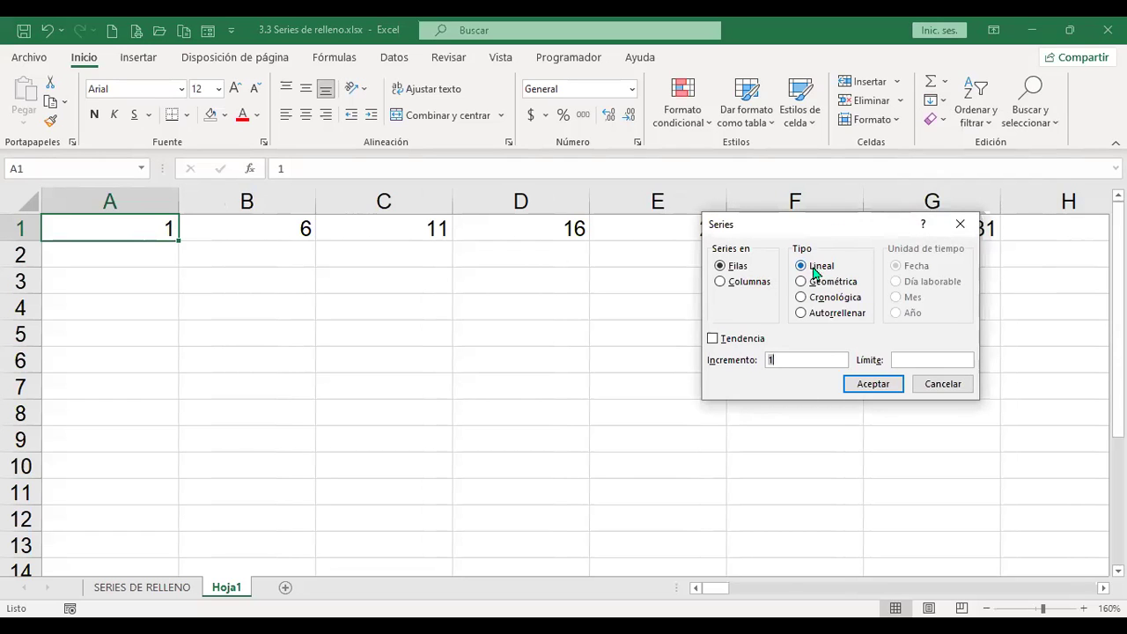
pyautogui.click(720, 282)
pyautogui.doubleClick(767, 360)
pyautogui.write('3')
pyautogui.click(713, 341)
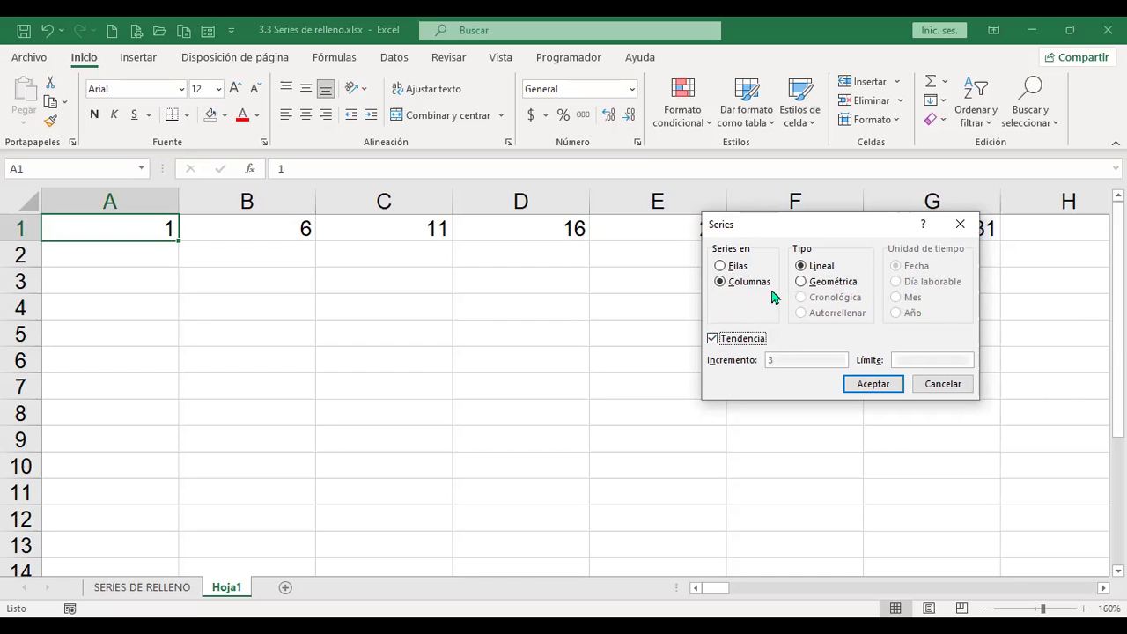
pyautogui.click(886, 388)
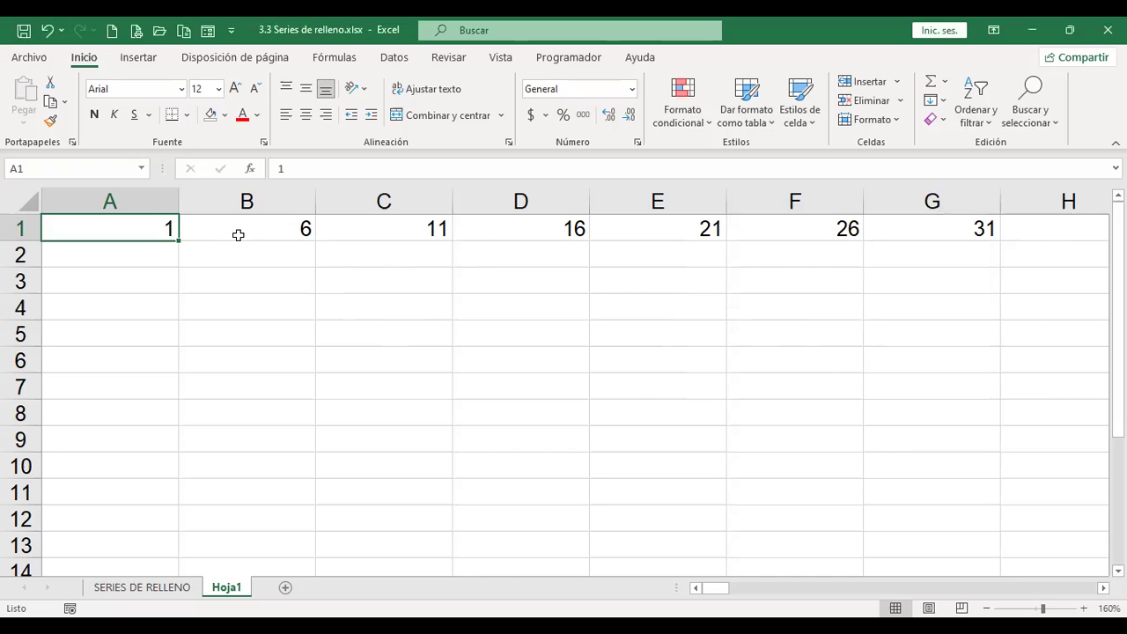
pyautogui.click(948, 103)
pyautogui.click(957, 388)
# Step: Enter 3 in A1 and 6 in A2, and select A1:A2
pyautogui.write('3')
pyautogui.press('Return')
pyautogui.write('6')
pyautogui.press('Return')
pyautogui.press('Up')
pyautogui.press('Up')
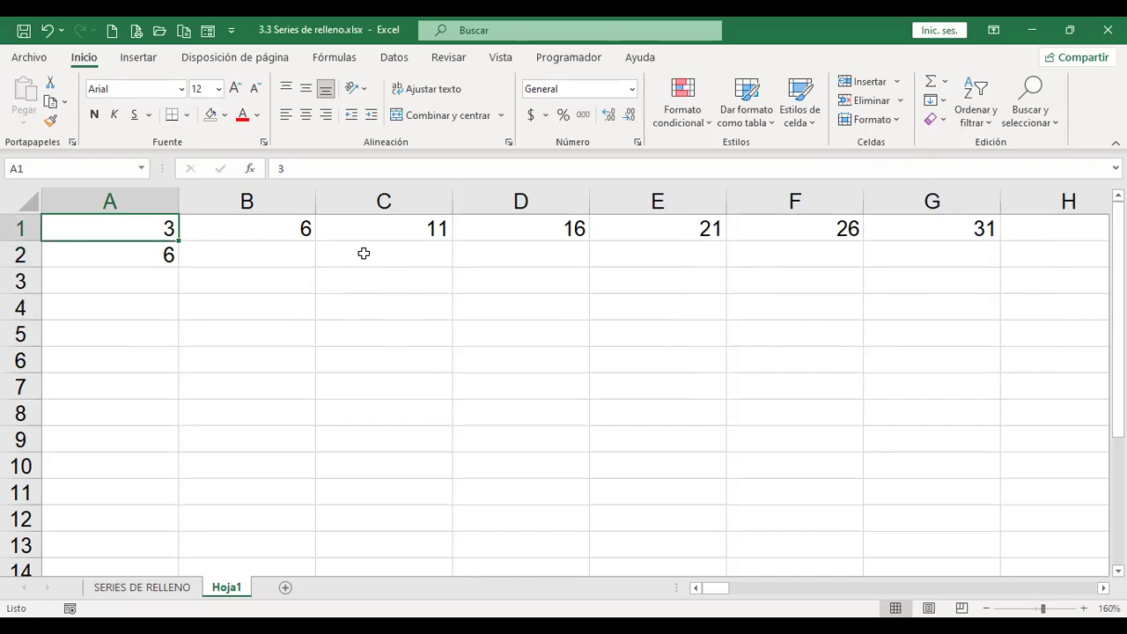
pyautogui.moveTo(156, 229); pyautogui.dragTo(158, 253)
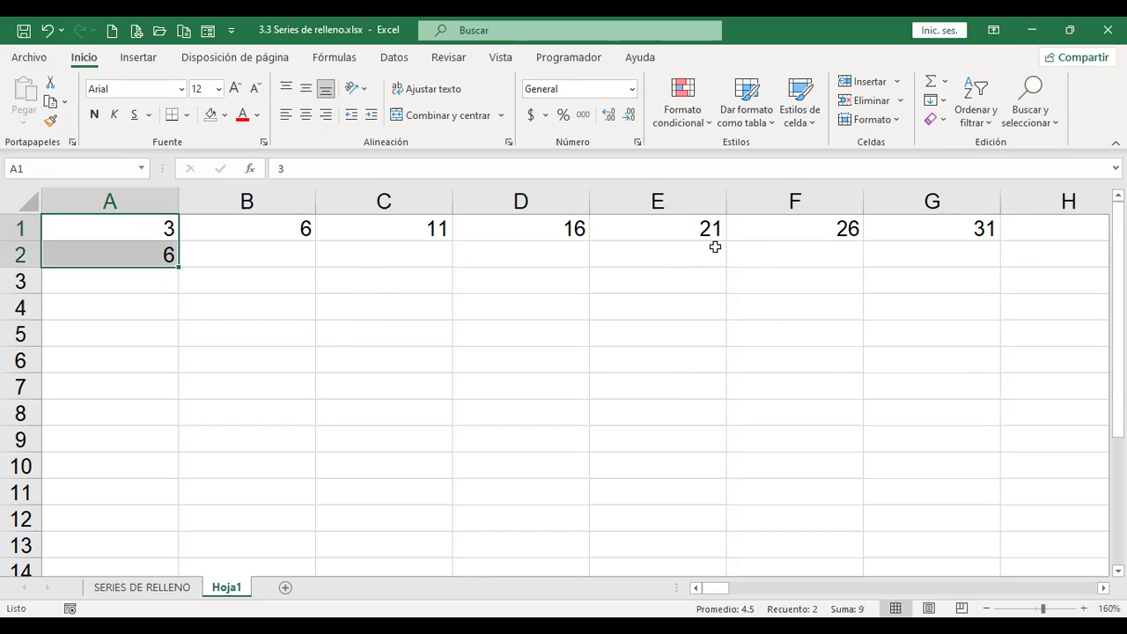
# Step: Apply a Tendencia series to A1:A2, then a Columnas trend series from A1 alone
pyautogui.click(943, 104)
pyautogui.click(972, 241)
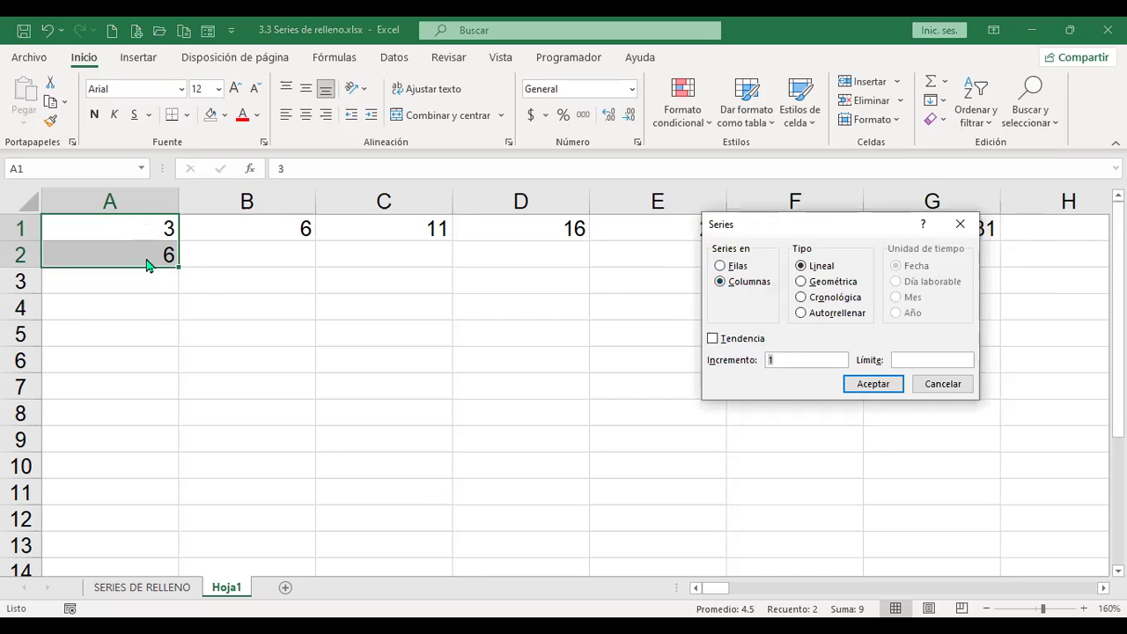
pyautogui.click(713, 340)
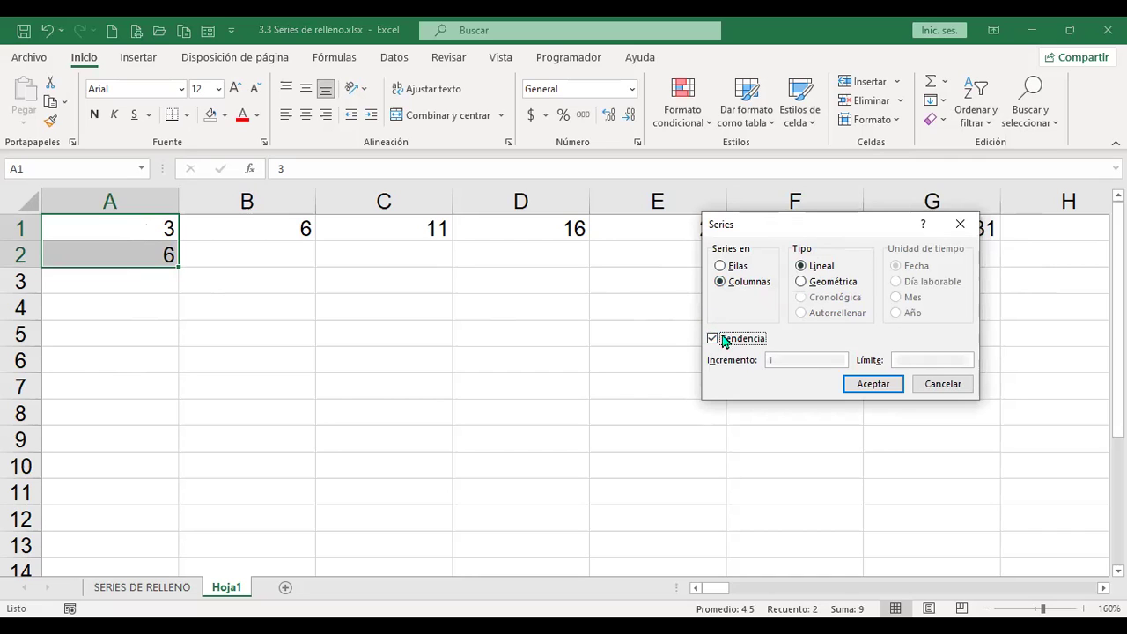
pyautogui.click(876, 385)
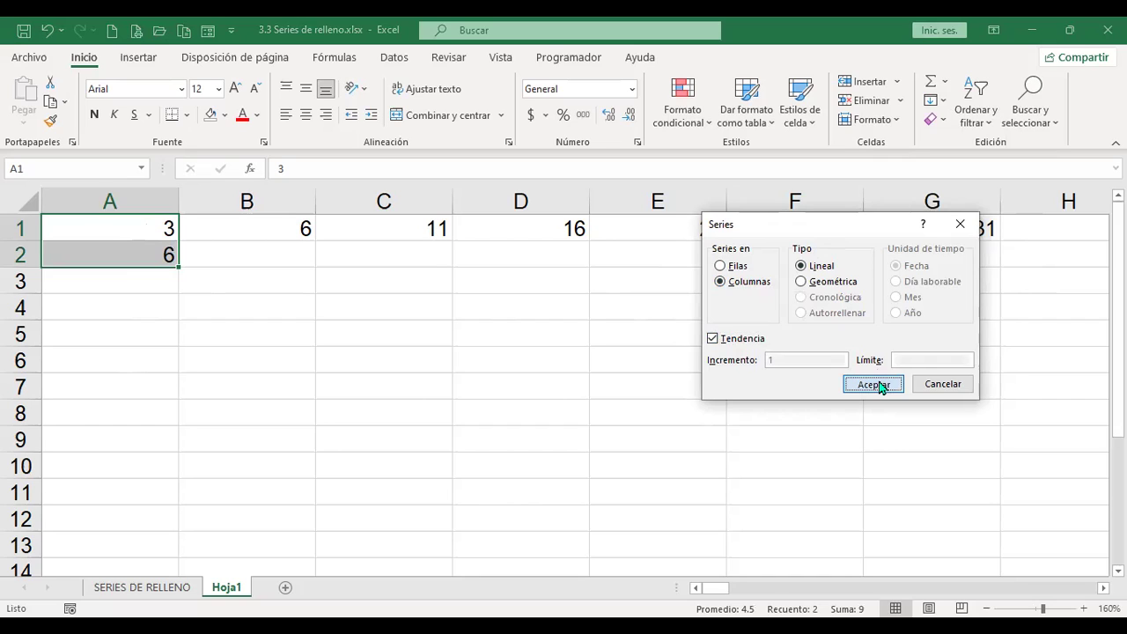
pyautogui.click(133, 233)
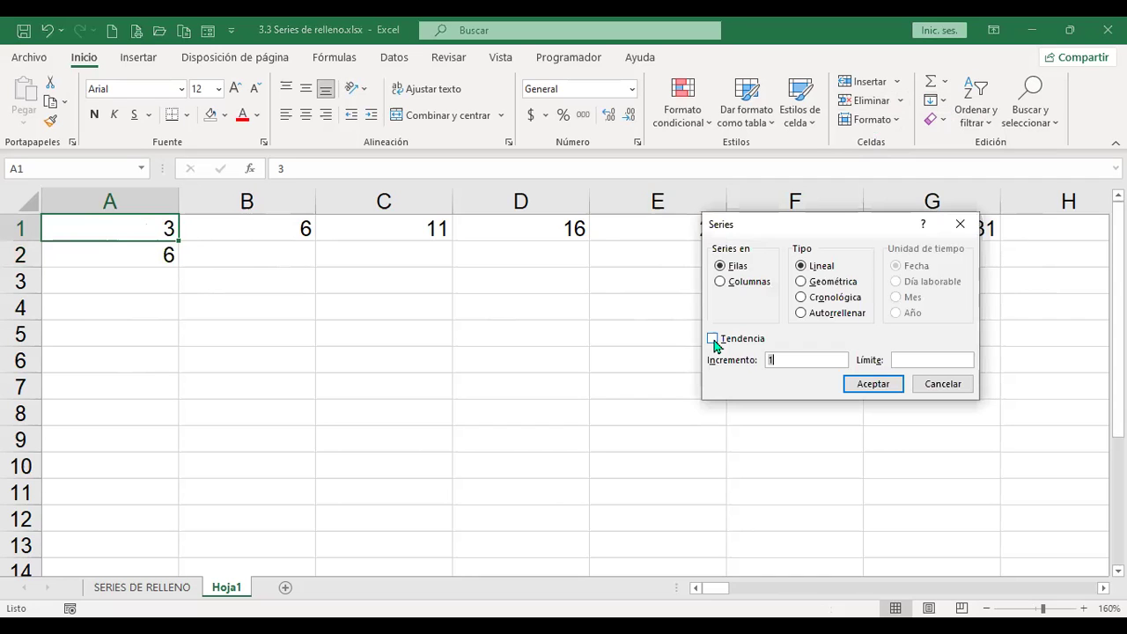
pyautogui.click(722, 282)
pyautogui.click(712, 340)
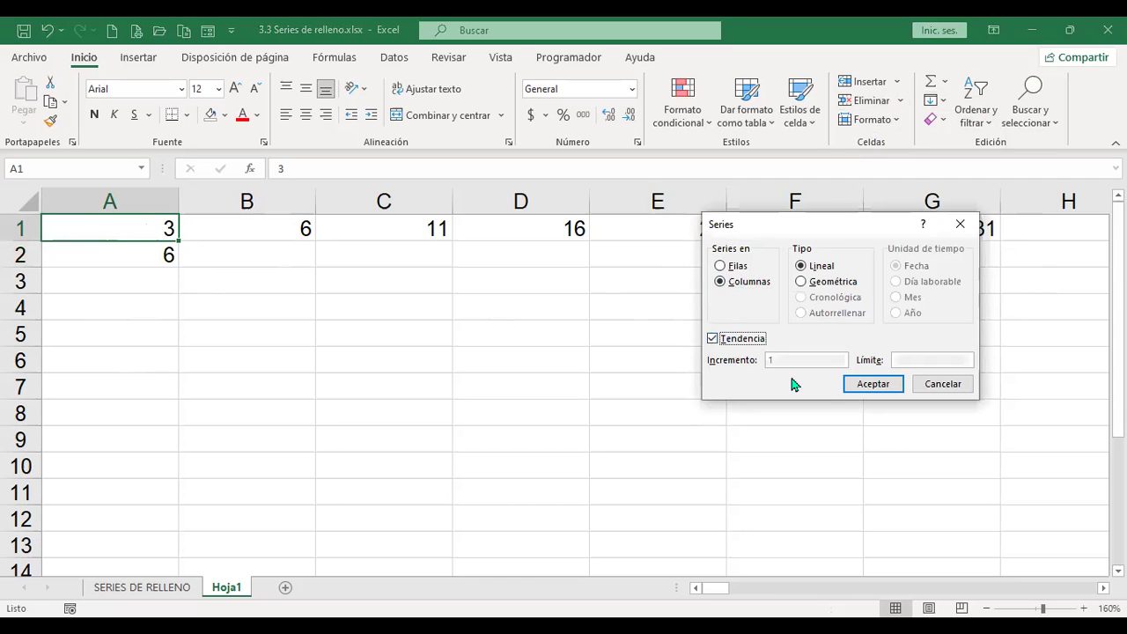
pyautogui.click(884, 384)
# Step: Fill A1:A12 as a linear trend series from 3 through 36
pyautogui.moveTo(150, 228); pyautogui.dragTo(147, 418)
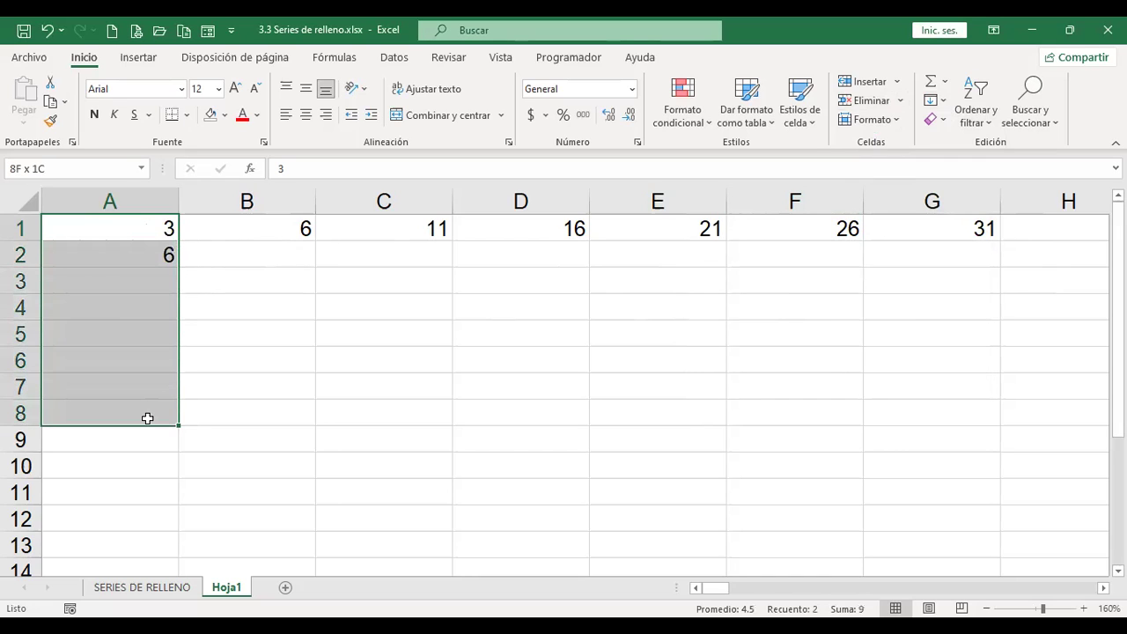
pyautogui.moveTo(143, 226); pyautogui.dragTo(128, 512)
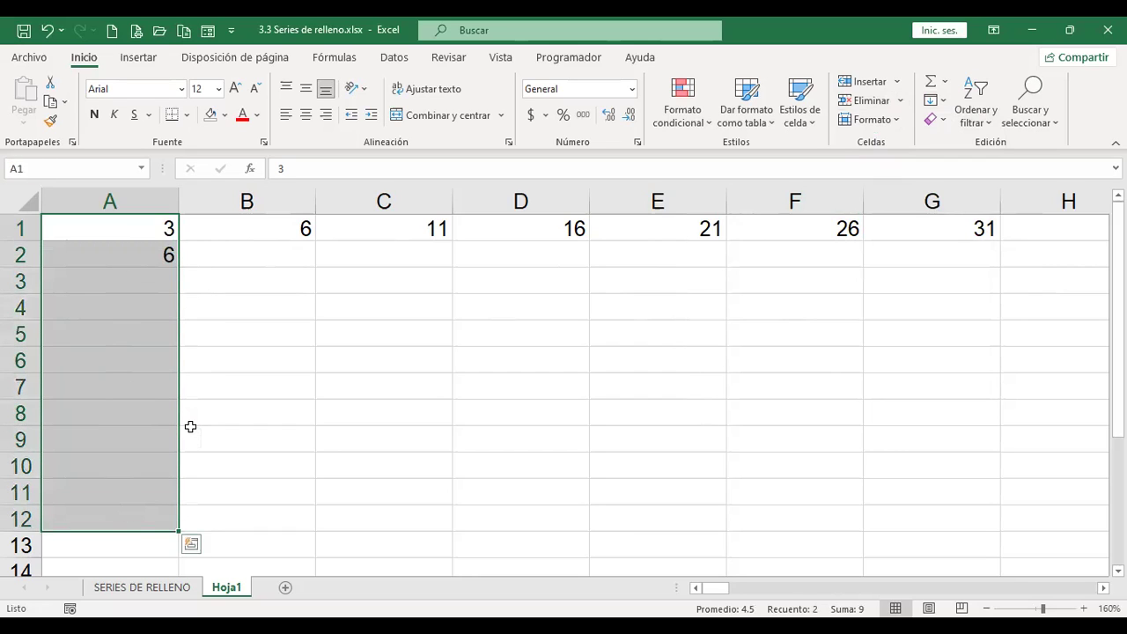
pyautogui.click(943, 102)
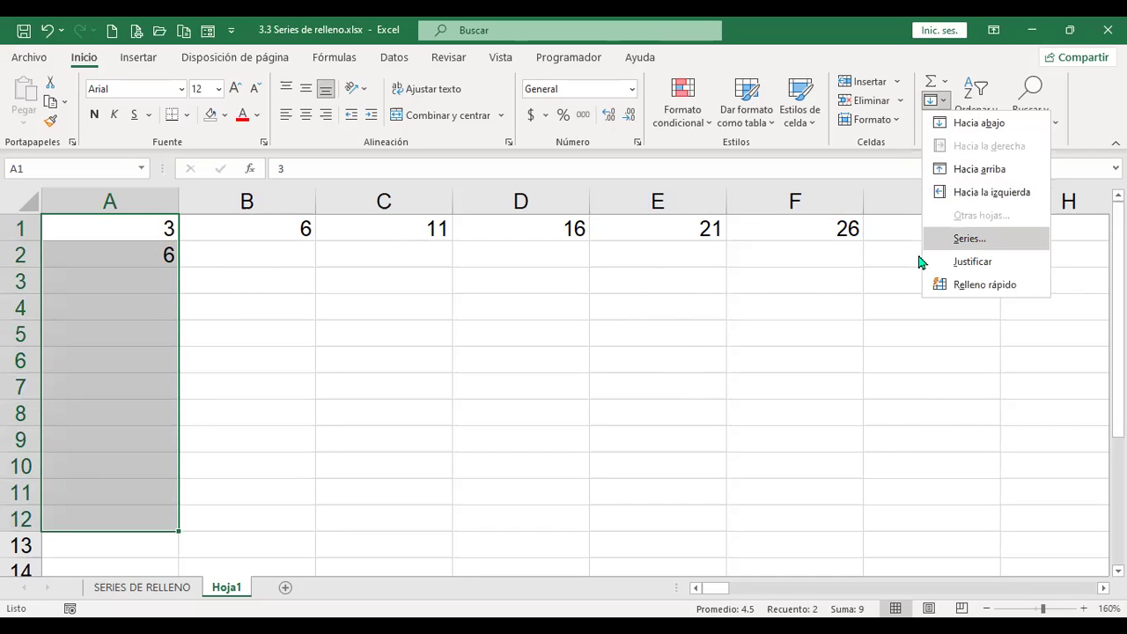
pyautogui.click(968, 239)
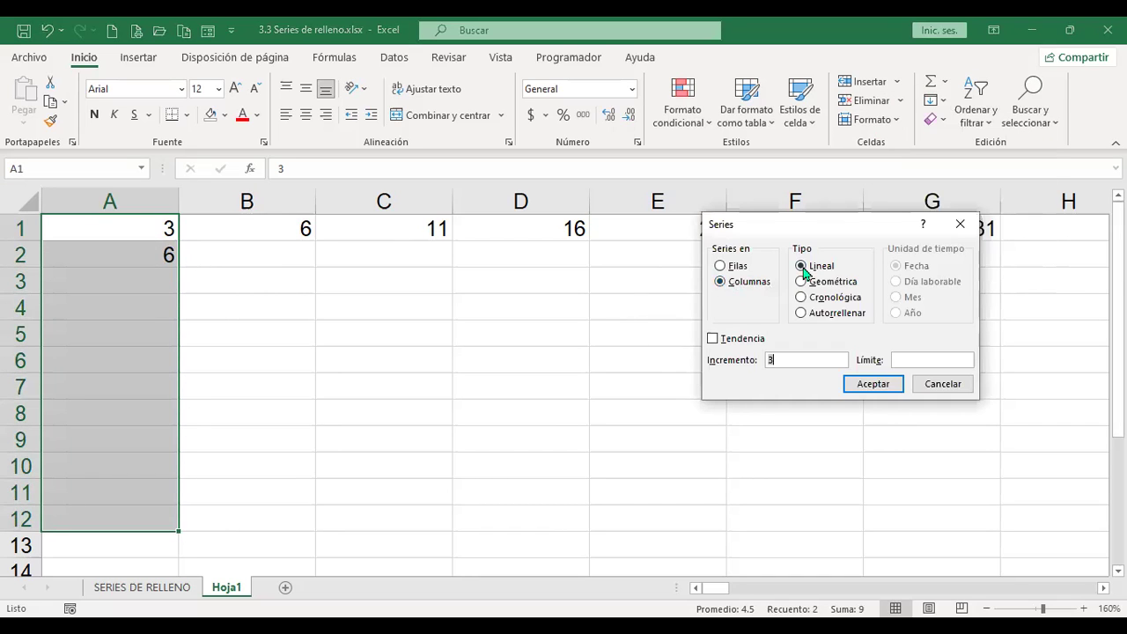
pyautogui.click(713, 339)
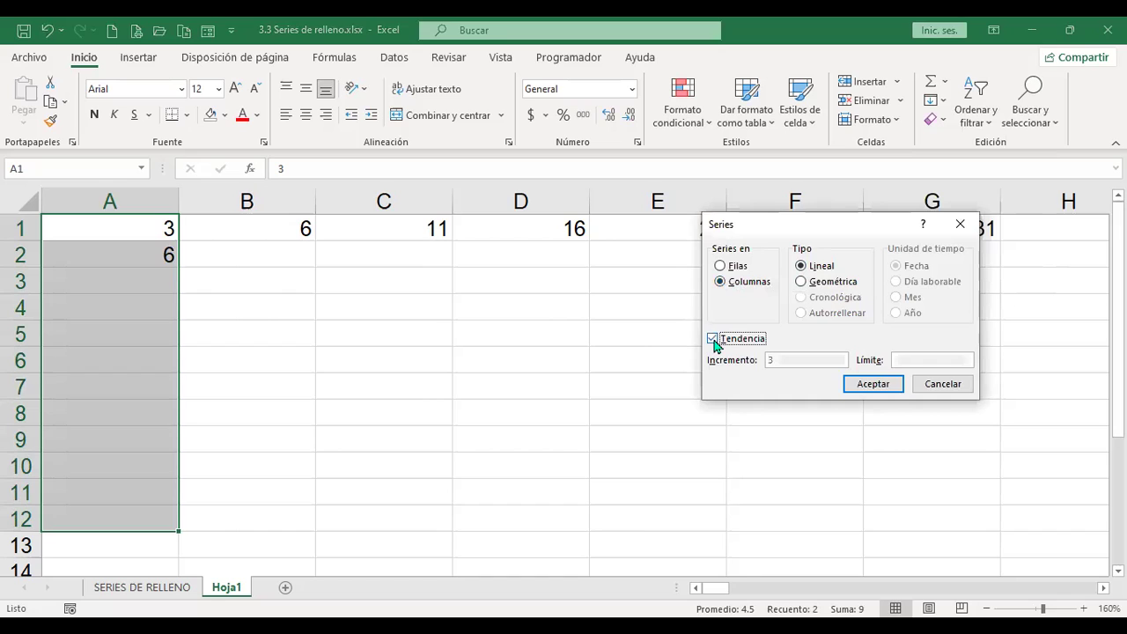
pyautogui.click(884, 384)
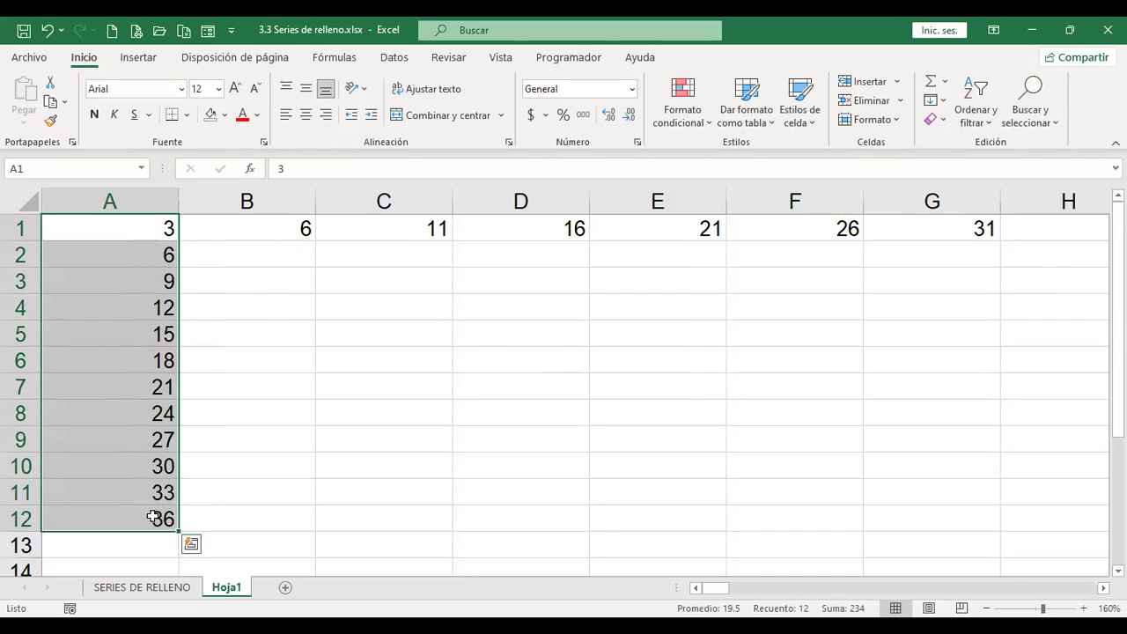
# Step: Enter 7 in B1 and move to B2
pyautogui.click(266, 228)
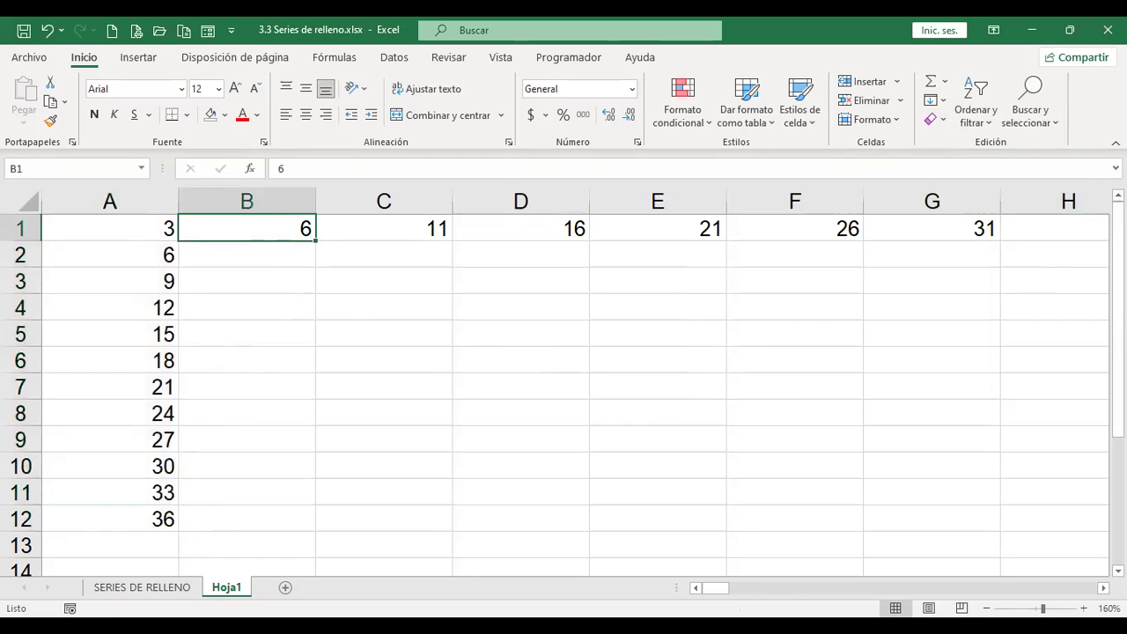
pyautogui.write('7')
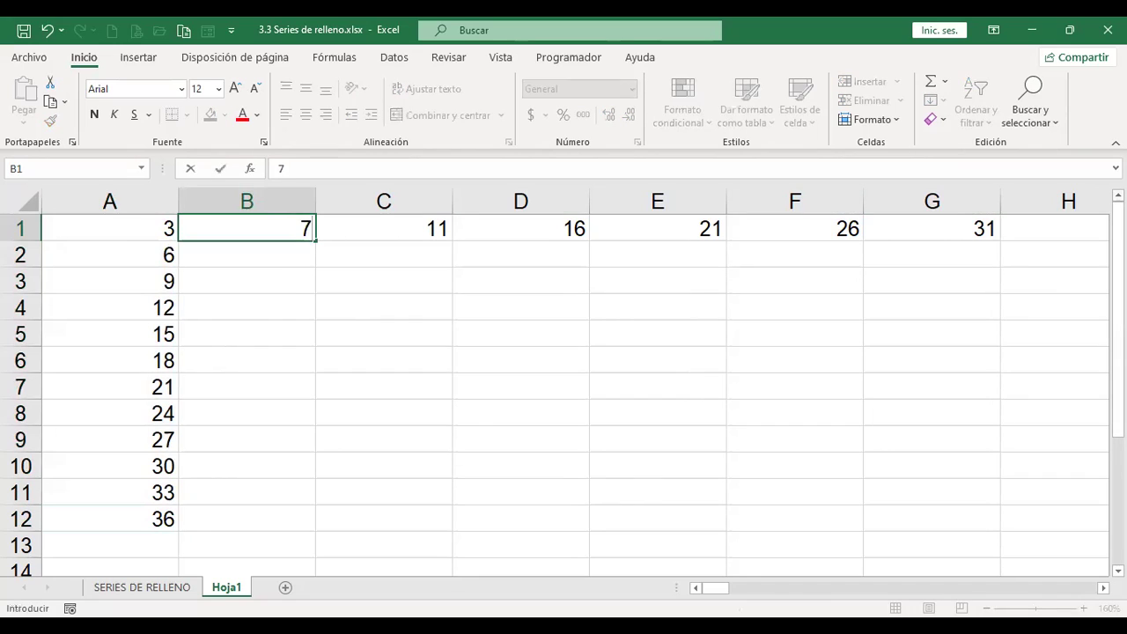
pyautogui.press('Return')
pyautogui.click(246, 228)
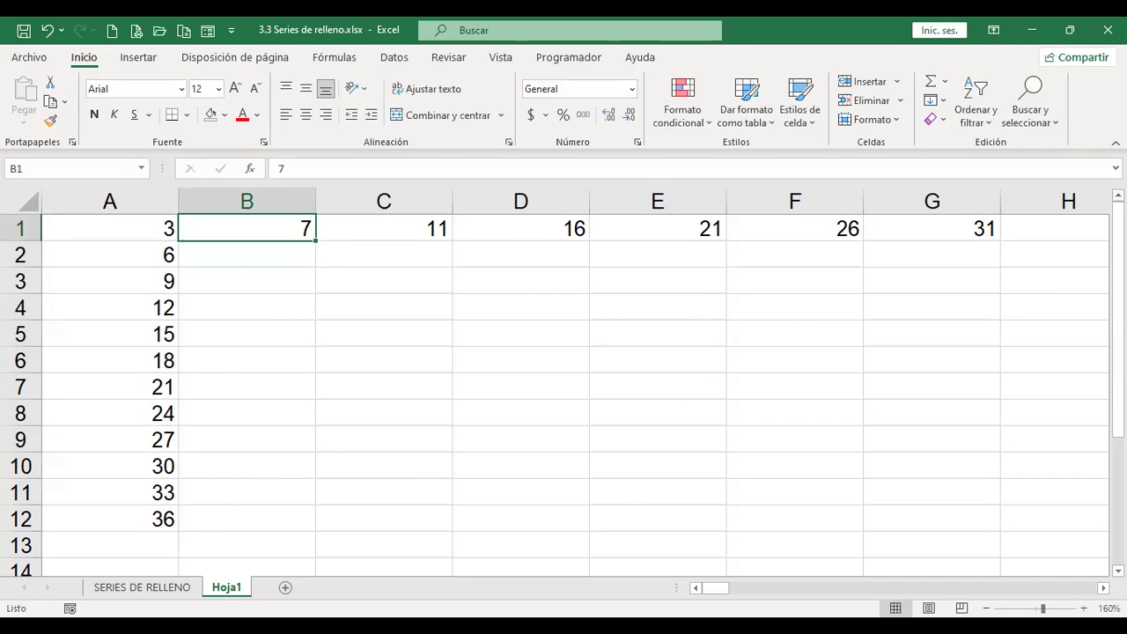
pyautogui.click(247, 254)
# Step: Enter 14 in B2 and fill B1:B12 as a Tendencia series from 7 to 84
pyautogui.write('14')
pyautogui.press('Return')
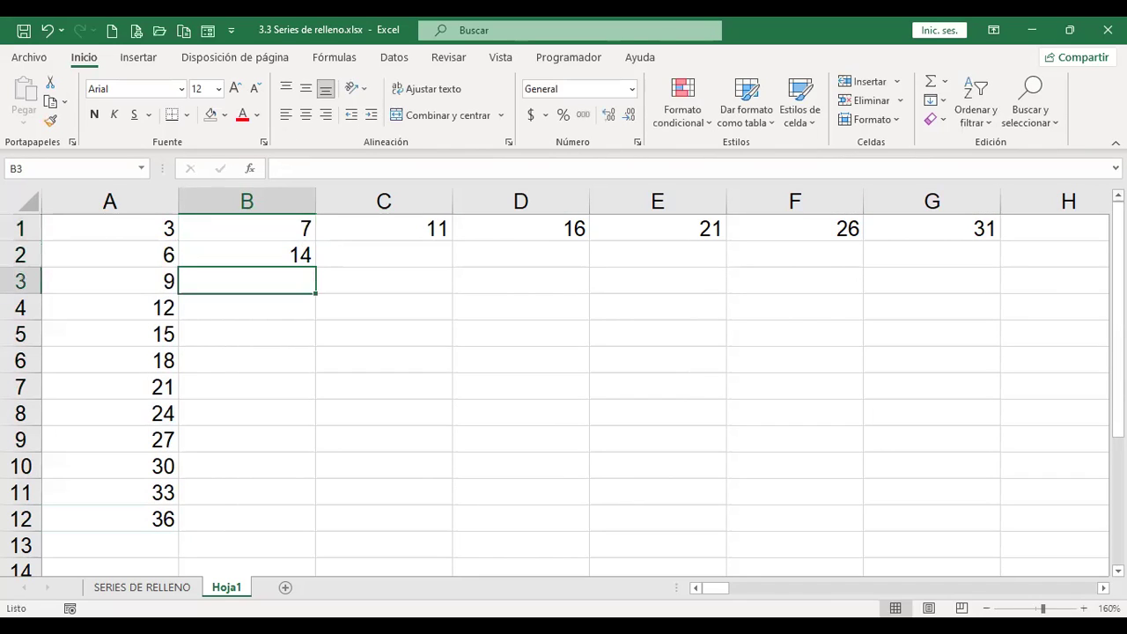
pyautogui.press('Up')
pyautogui.press('Up')
pyautogui.moveTo(246, 228); pyautogui.dragTo(246, 519)
pyautogui.scroll(1, 673, 294)
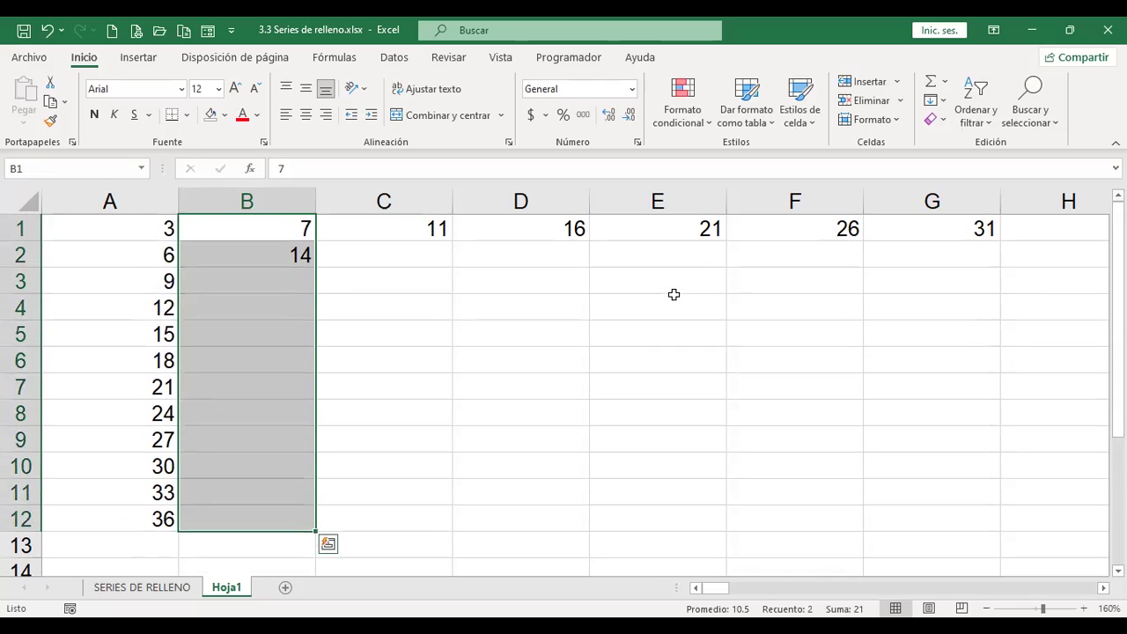
pyautogui.click(943, 102)
pyautogui.press('Return')
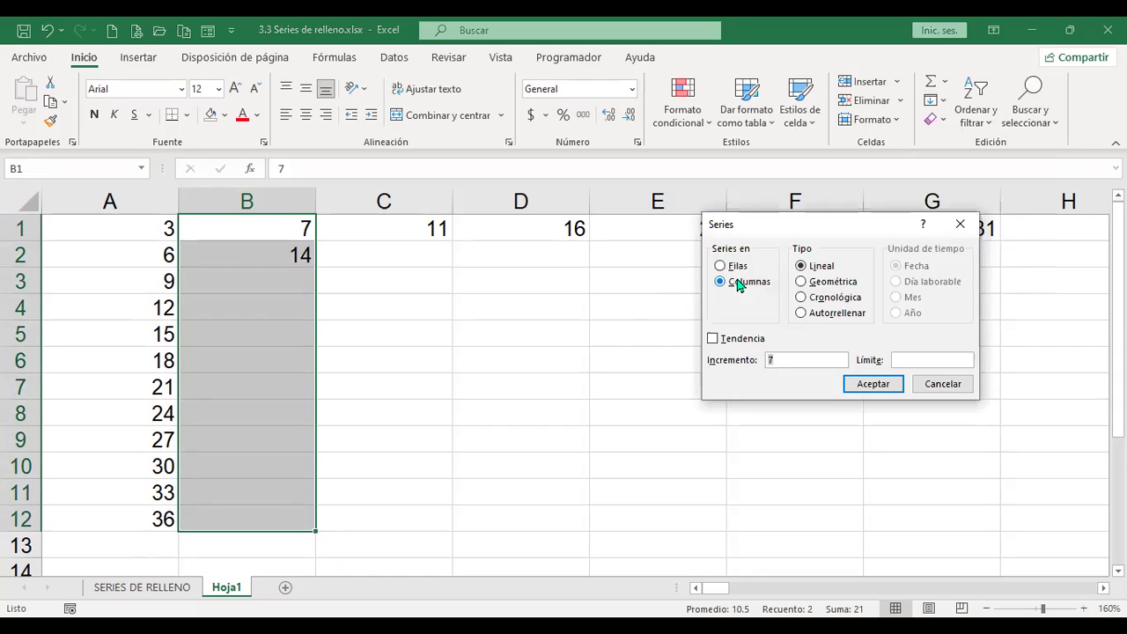
pyautogui.click(711, 339)
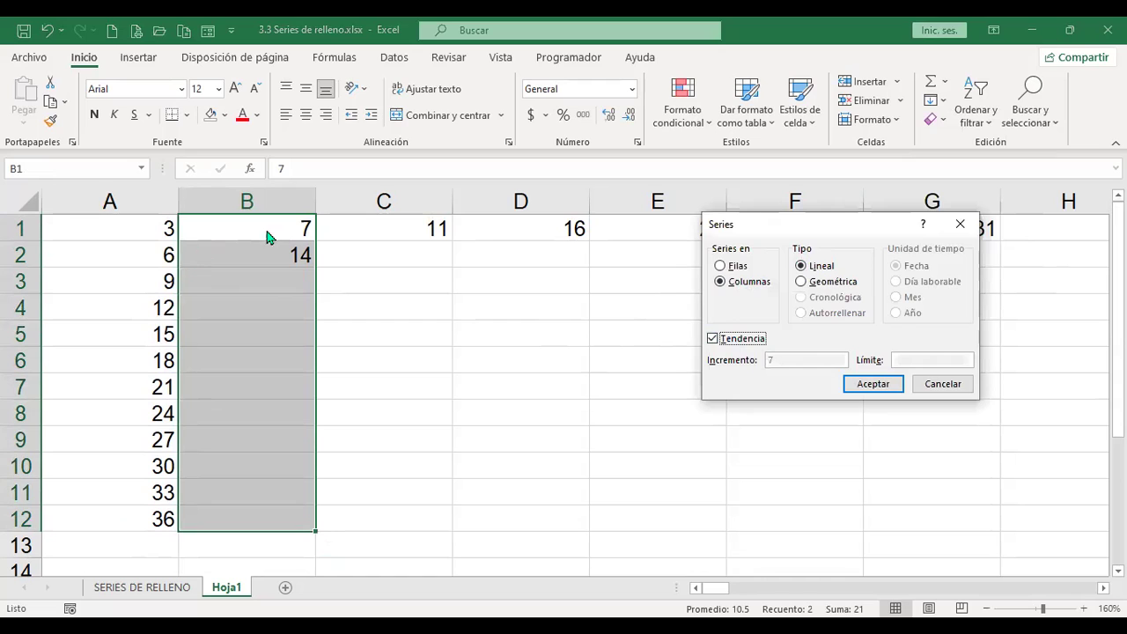
pyautogui.click(891, 393)
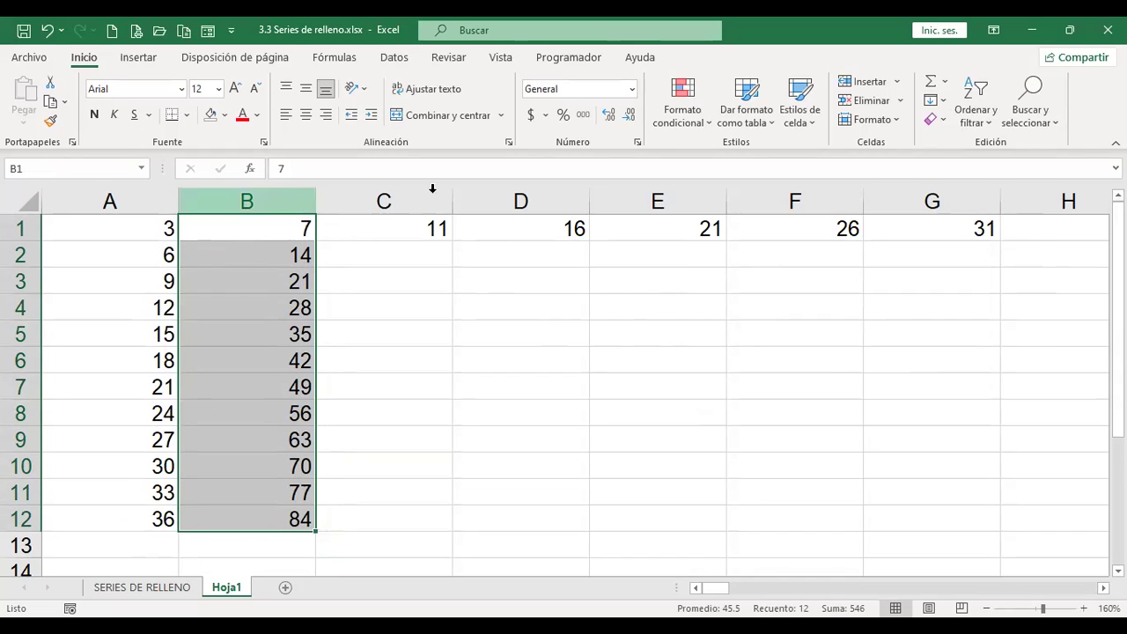
pyautogui.click(941, 103)
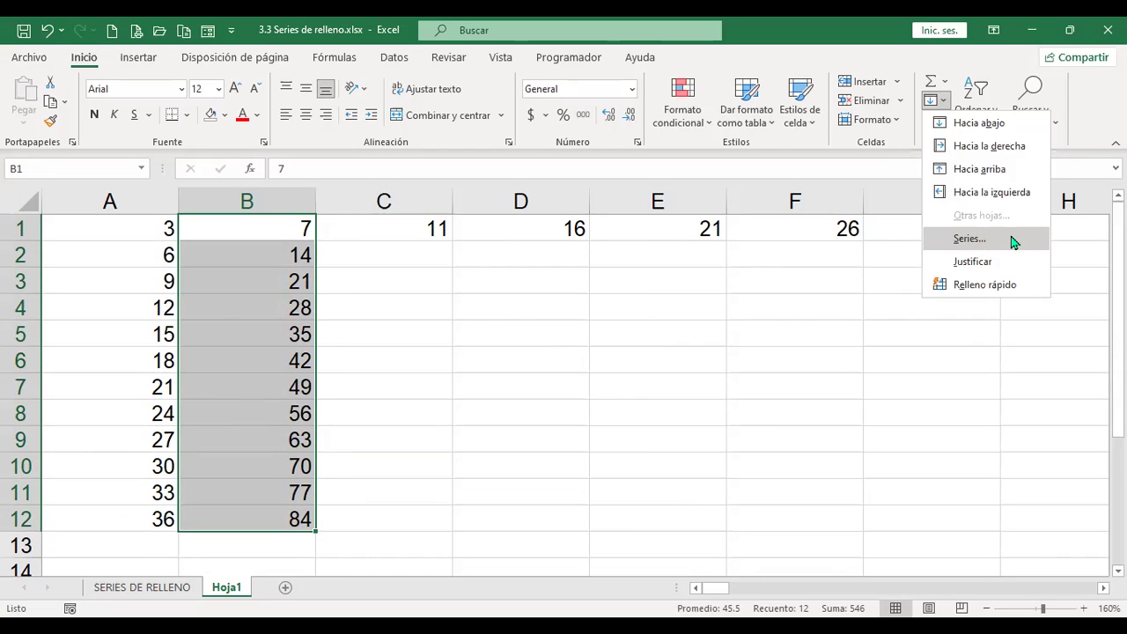
pyautogui.click(1012, 236)
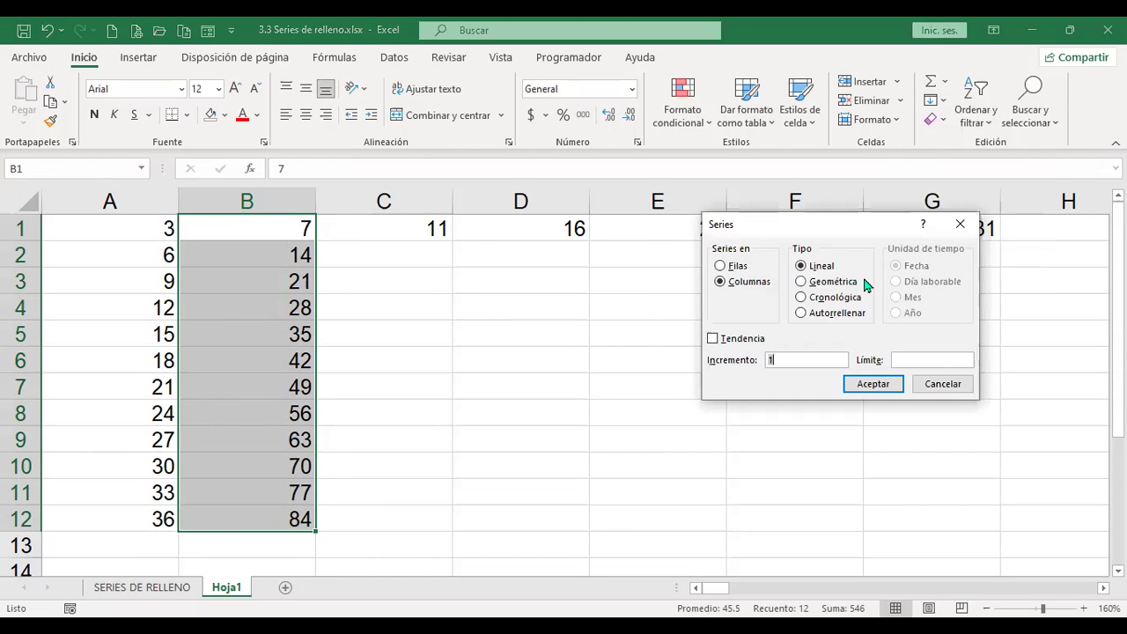
pyautogui.click(952, 392)
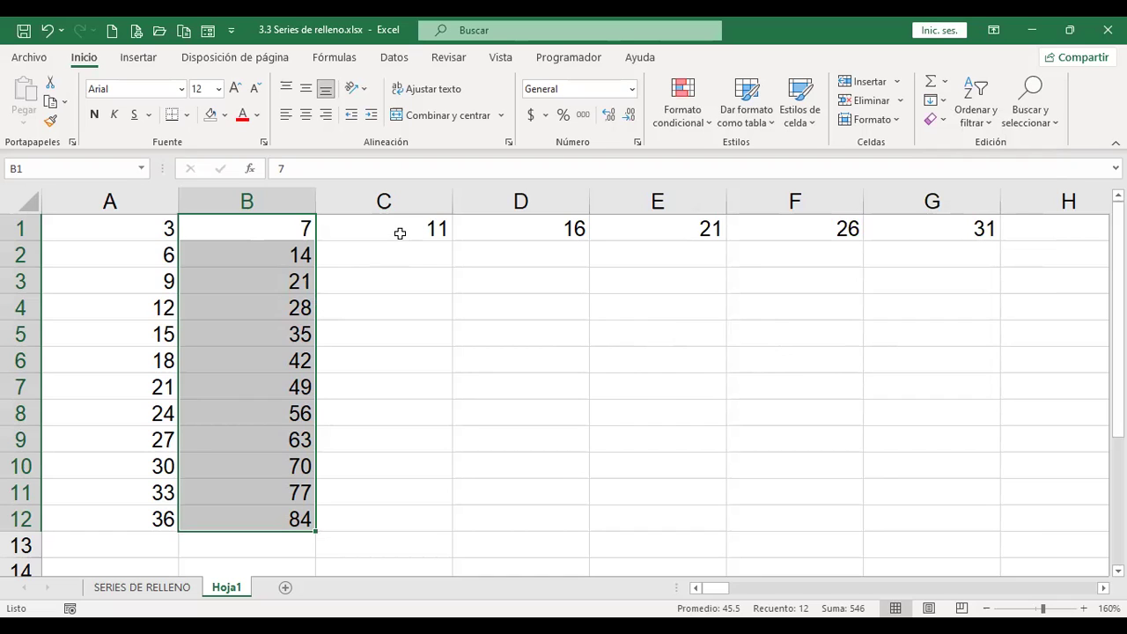
pyautogui.moveTo(275, 416)
pyautogui.click(416, 227)
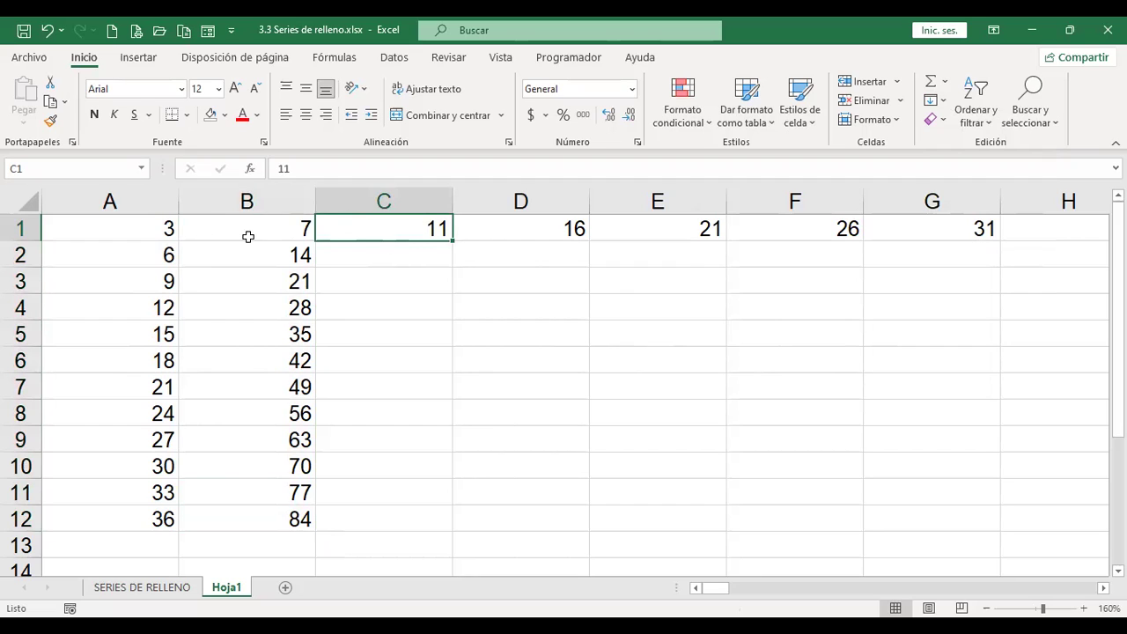
pyautogui.moveTo(152, 222); pyautogui.dragTo(230, 514)
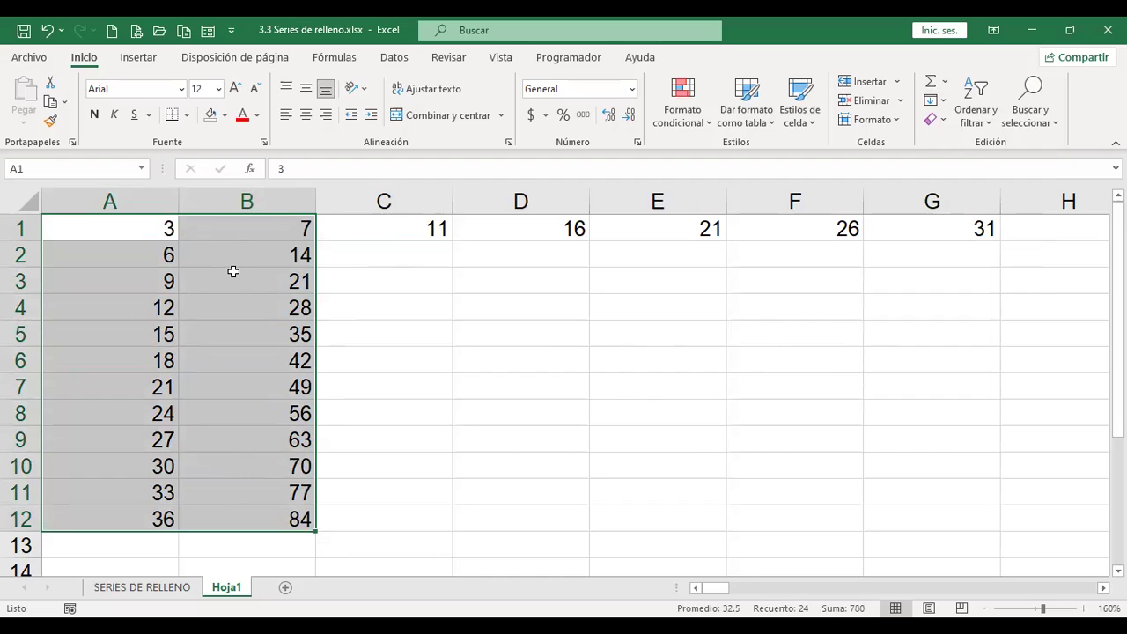
pyautogui.click(129, 249)
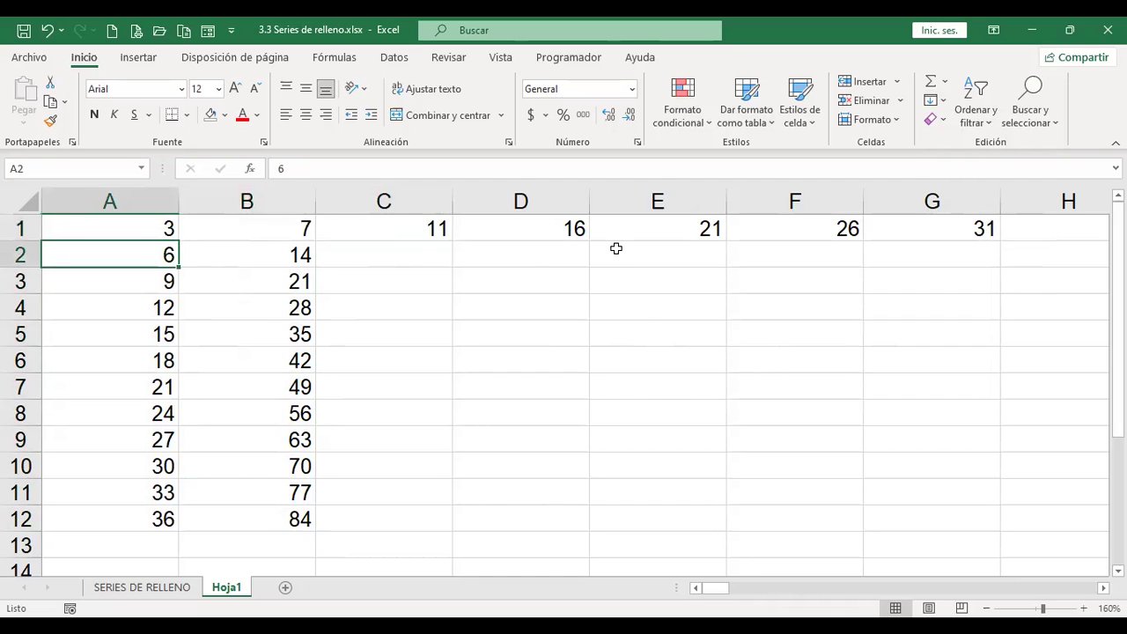
pyautogui.press('Down')
pyautogui.press('Down')
pyautogui.press('Down')
pyautogui.press('Down')
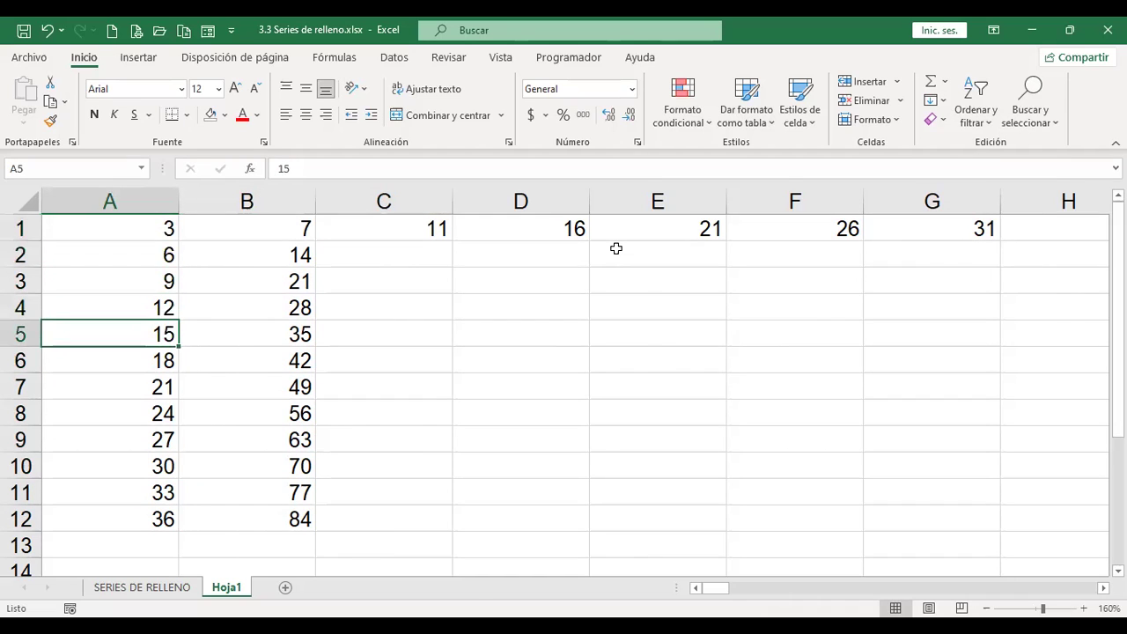
pyautogui.click(282, 229)
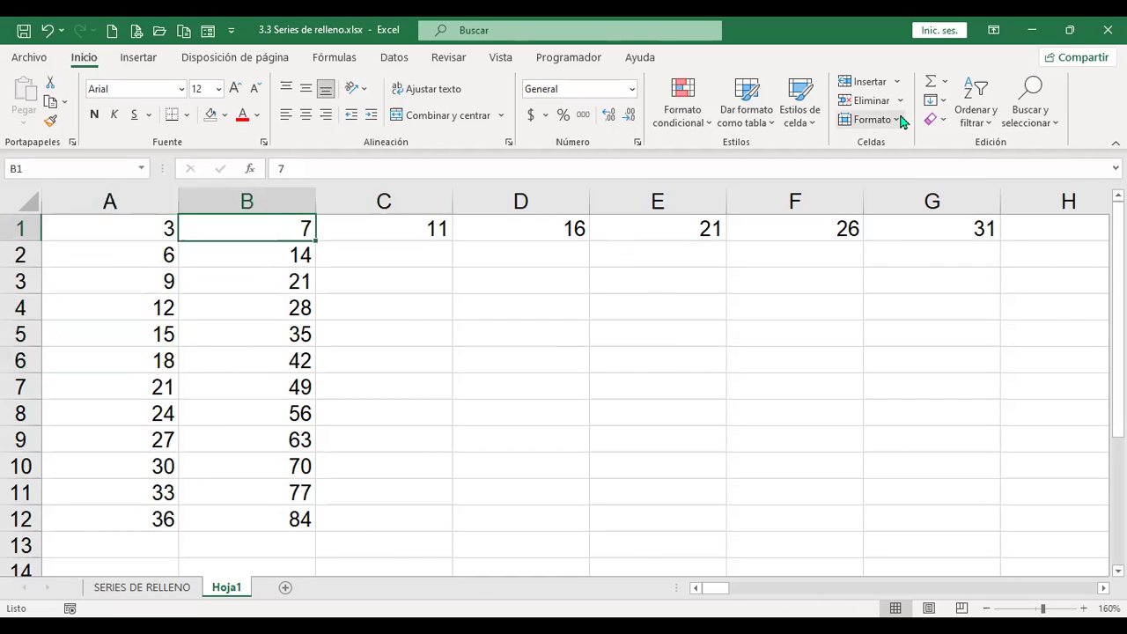
pyautogui.press('Down')
pyautogui.press('Down')
pyautogui.press('Down')
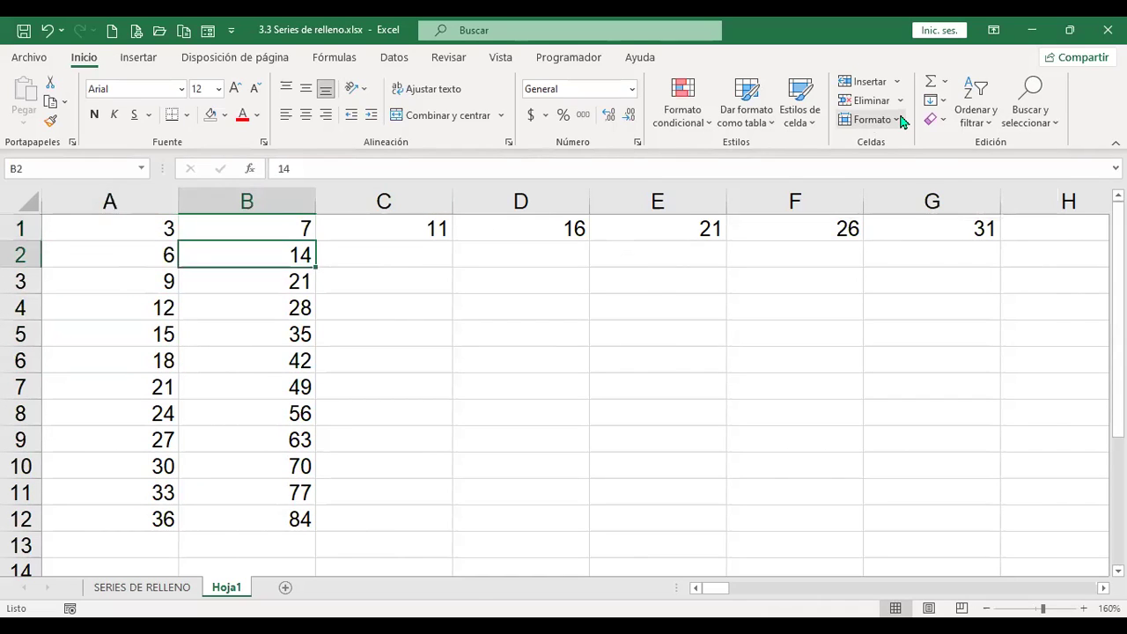
pyautogui.press('Down')
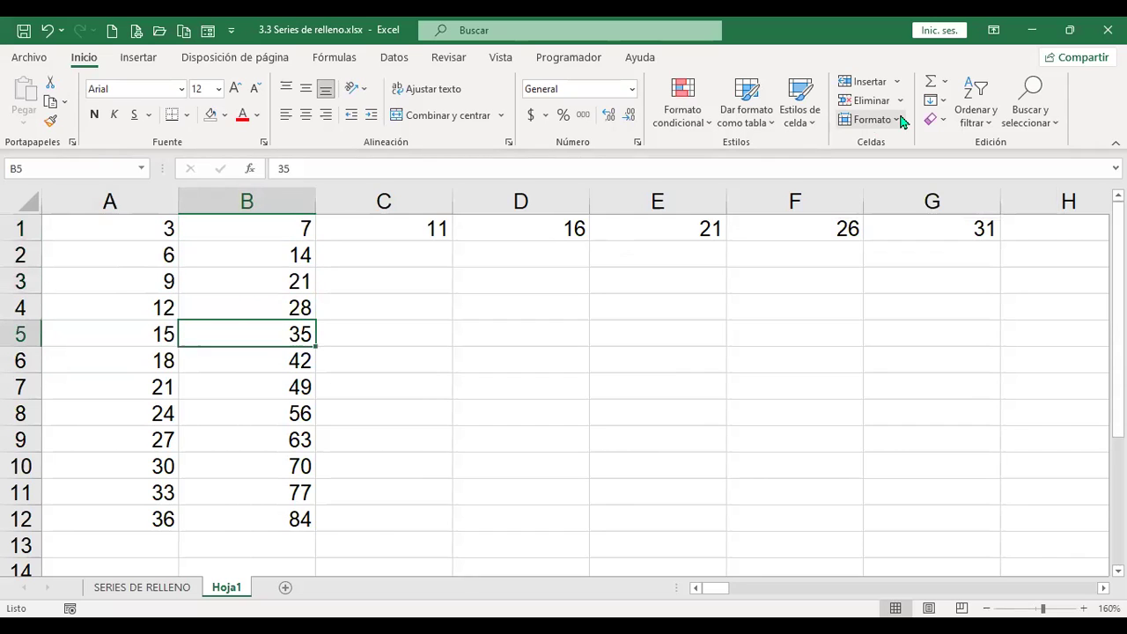
pyautogui.click(396, 228)
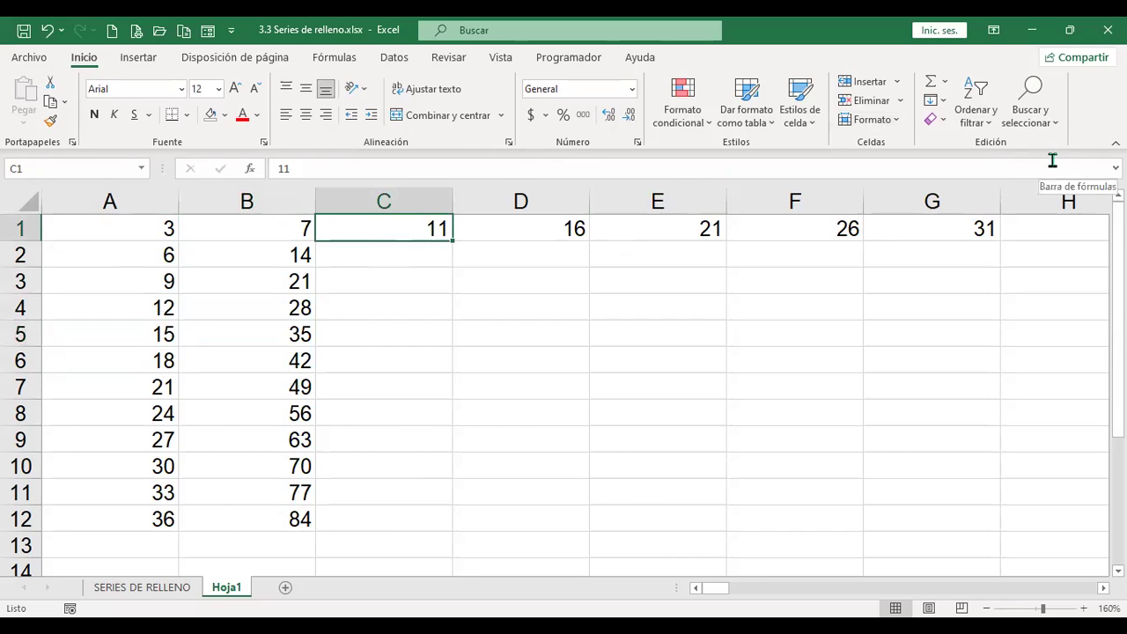
pyautogui.write('5')
# Step: Commit 5 in C1, apply a Geométrica series to C1:C12, then undo the repeated 5s
pyautogui.press('Return')
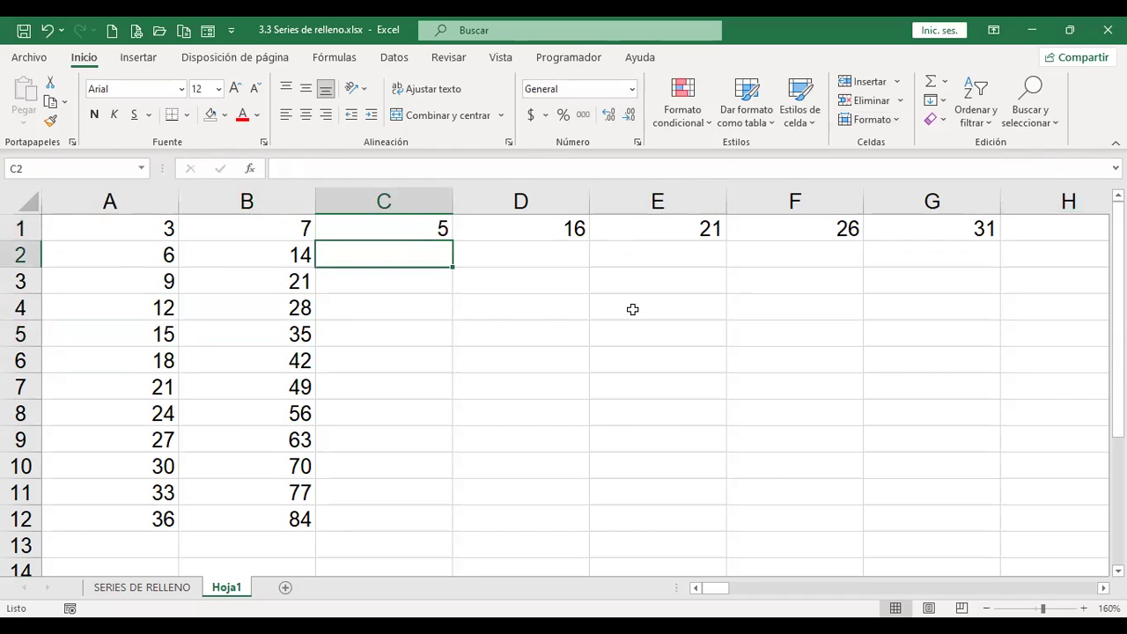
pyautogui.moveTo(432, 229); pyautogui.dragTo(397, 496)
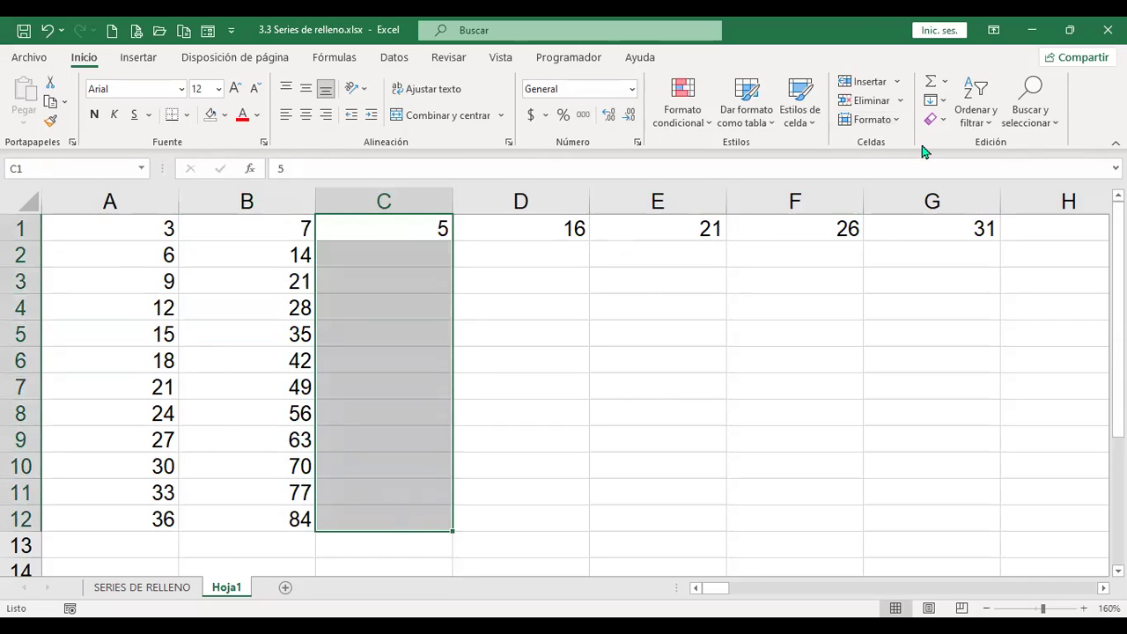
pyautogui.click(948, 102)
pyautogui.click(916, 232)
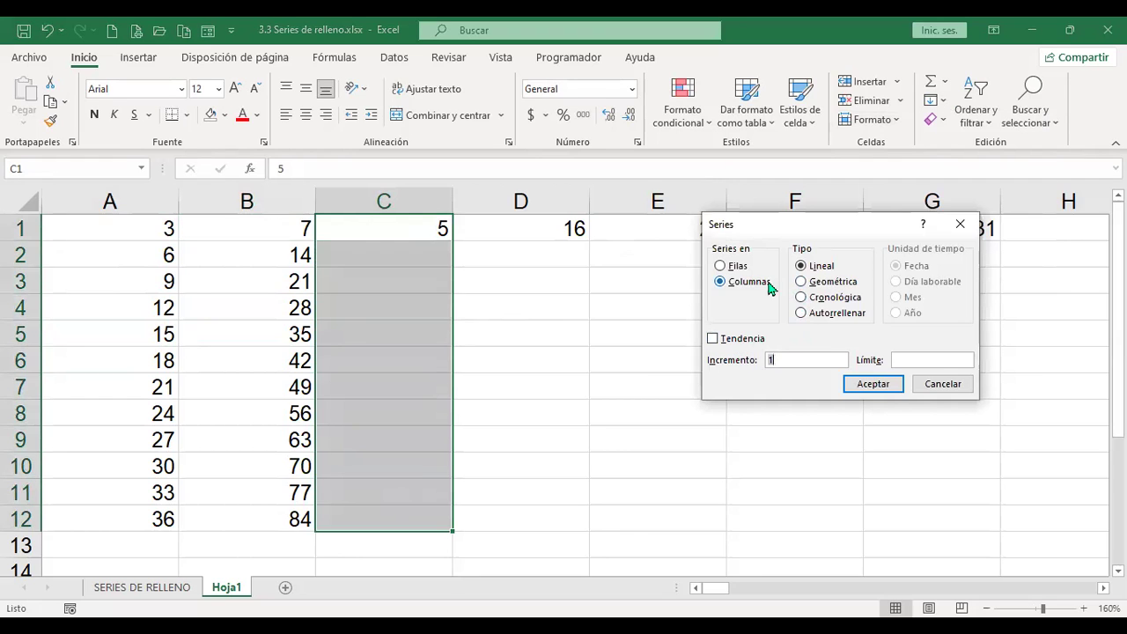
pyautogui.click(802, 283)
pyautogui.click(873, 388)
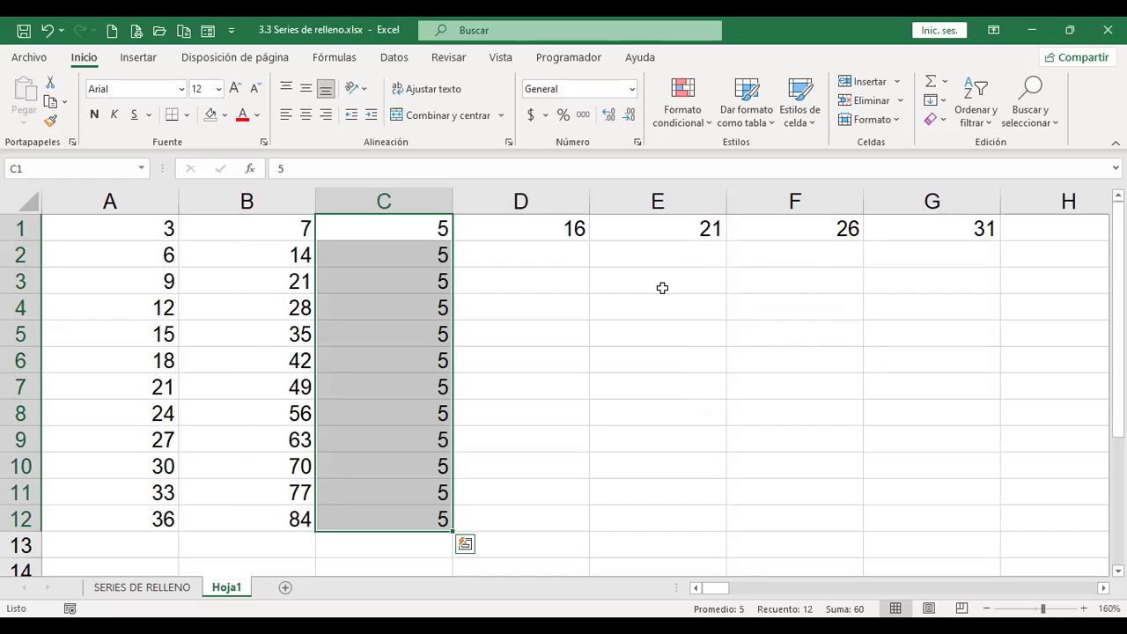
pyautogui.hotkey('ctrl', 'z')
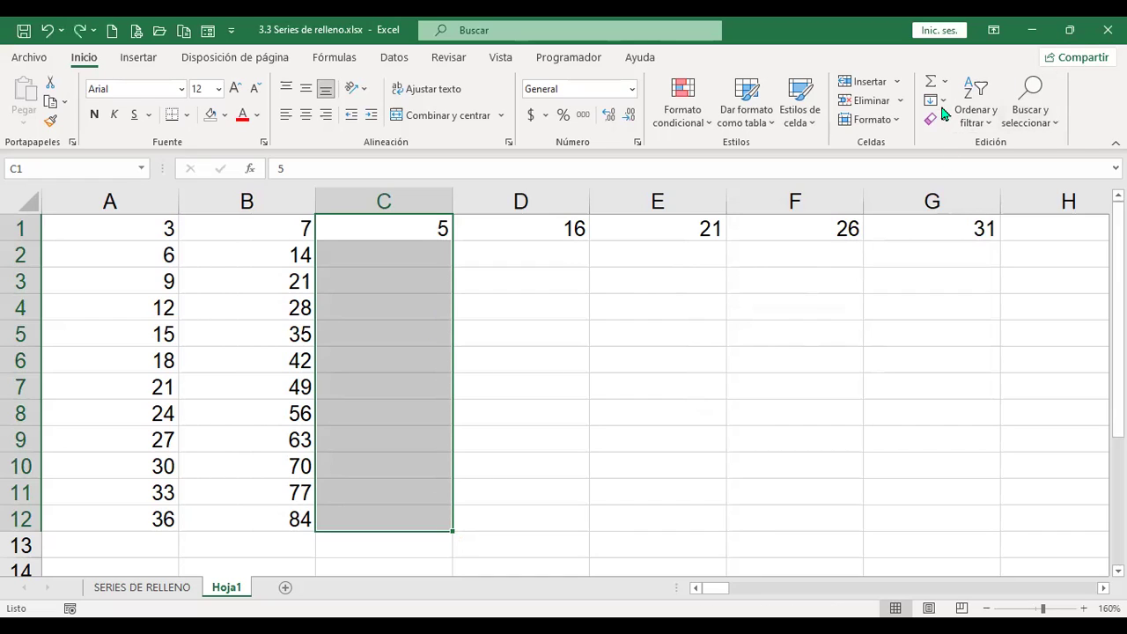
pyautogui.click(402, 250)
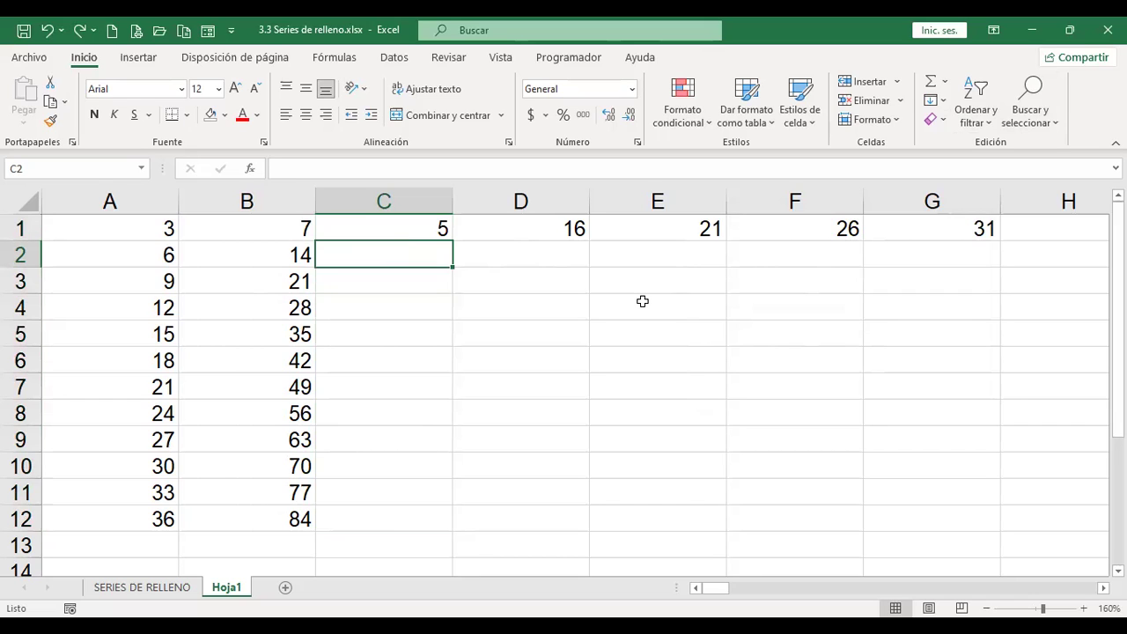
# Step: Enter 15 in C2 and fill C1:C12 as a tenfold Geométrica series up to 5E+11
pyautogui.write('15')
pyautogui.press('Return')
pyautogui.press('Up')
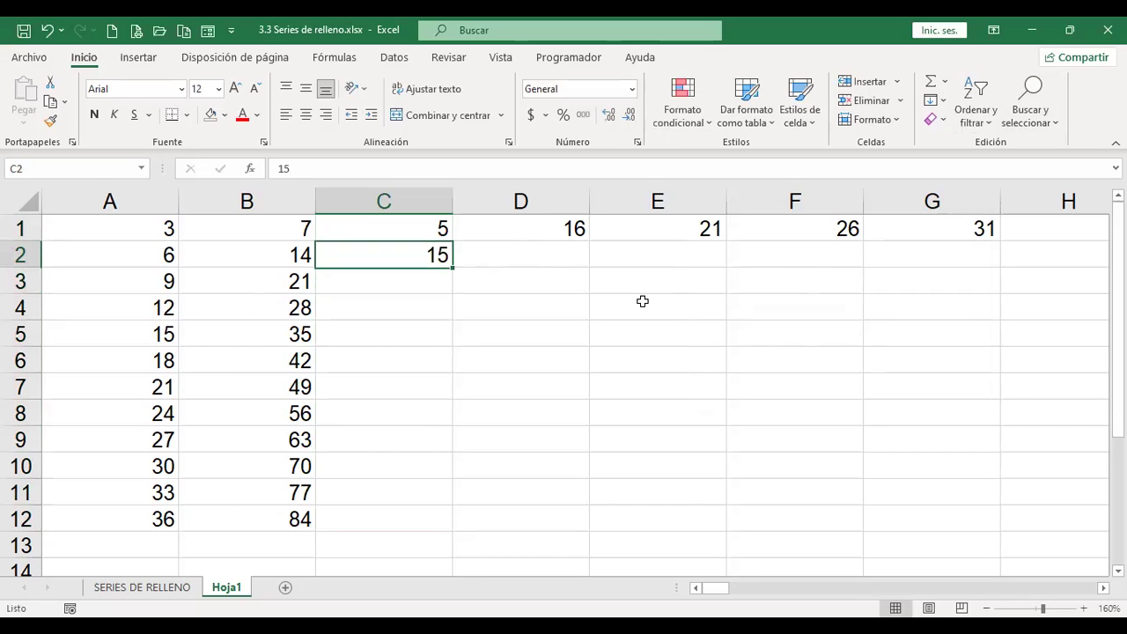
pyautogui.press('Up')
pyautogui.hotkey('shift', 'Down')
pyautogui.hotkey('shift', 'Down')
pyautogui.hotkey('shift', 'Down')
pyautogui.hotkey('shift', 'Down')
pyautogui.hotkey('shift', 'Down')
pyautogui.hotkey('shift', 'Down')
pyautogui.hotkey('shift', 'Down')
pyautogui.hotkey('shift', 'Down')
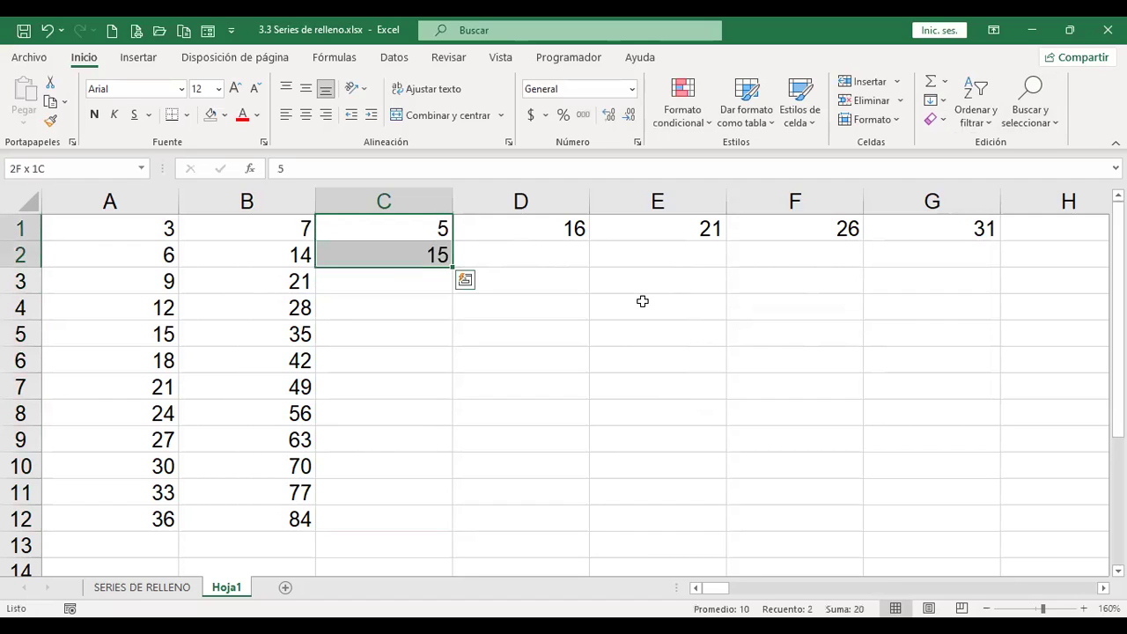
pyautogui.hotkey('shift', 'Down')
pyautogui.hotkey('shift', 'Down')
pyautogui.hotkey('shift', 'Down')
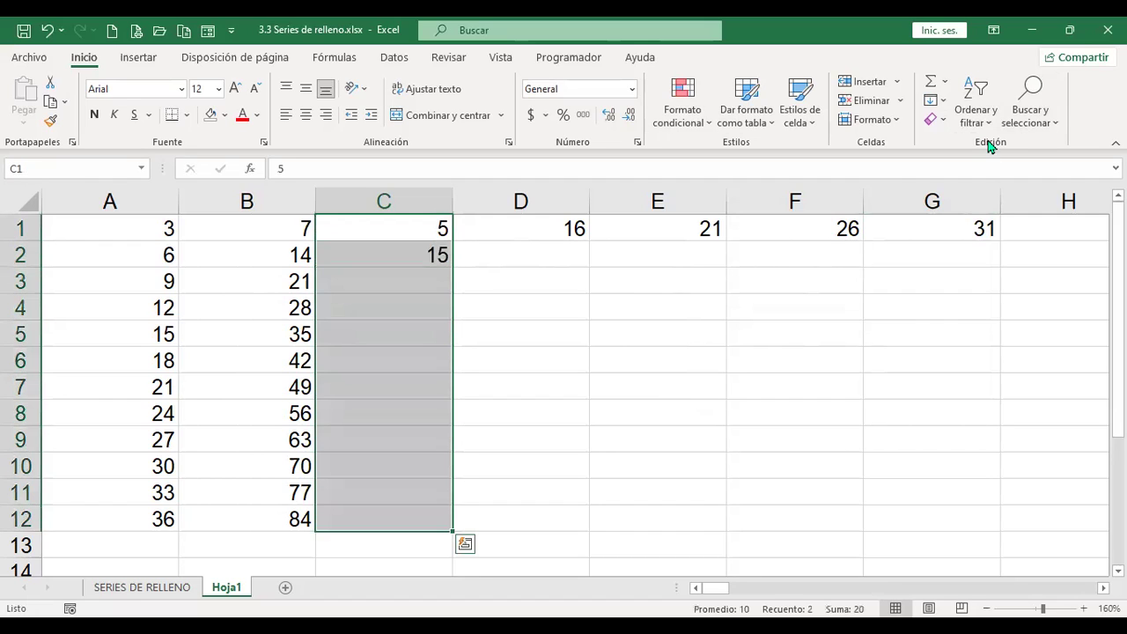
pyautogui.click(942, 102)
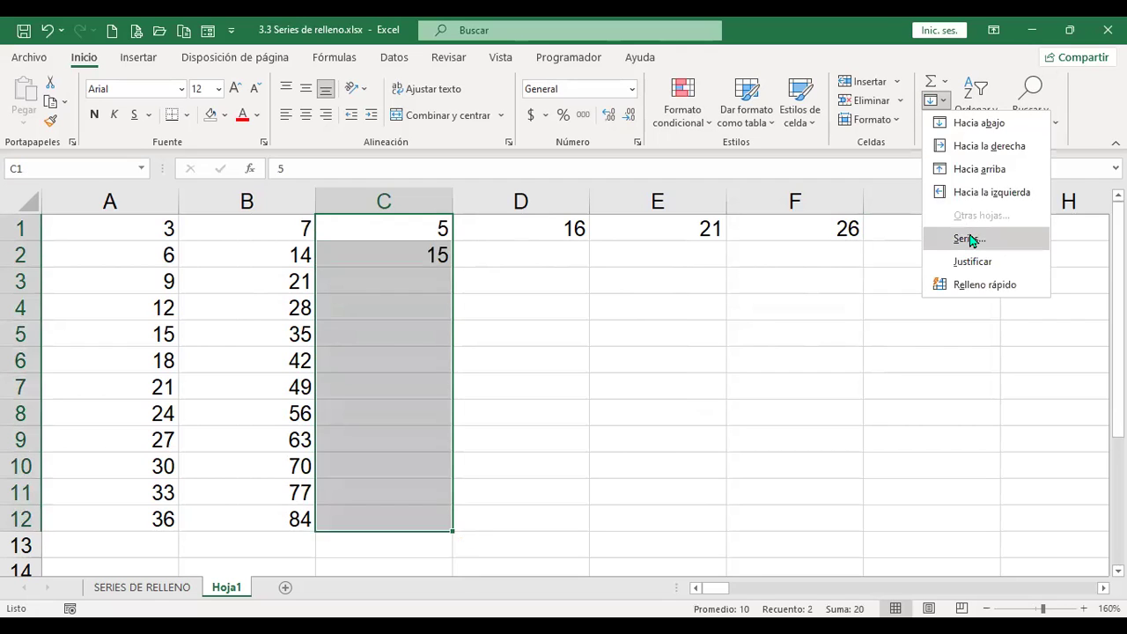
pyautogui.click(966, 239)
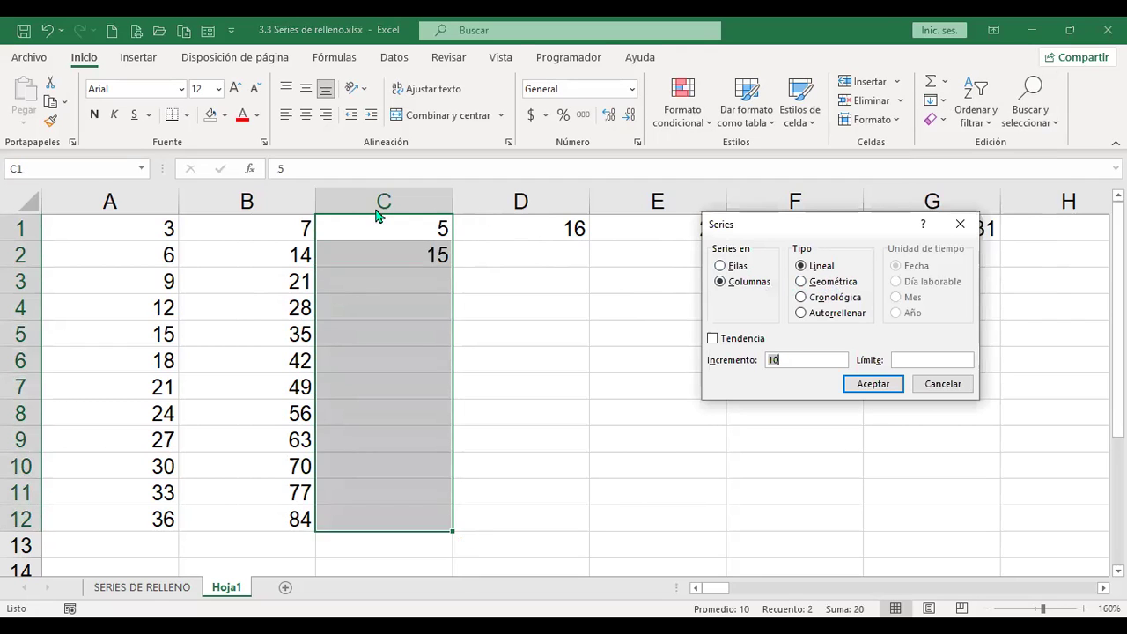
pyautogui.click(803, 282)
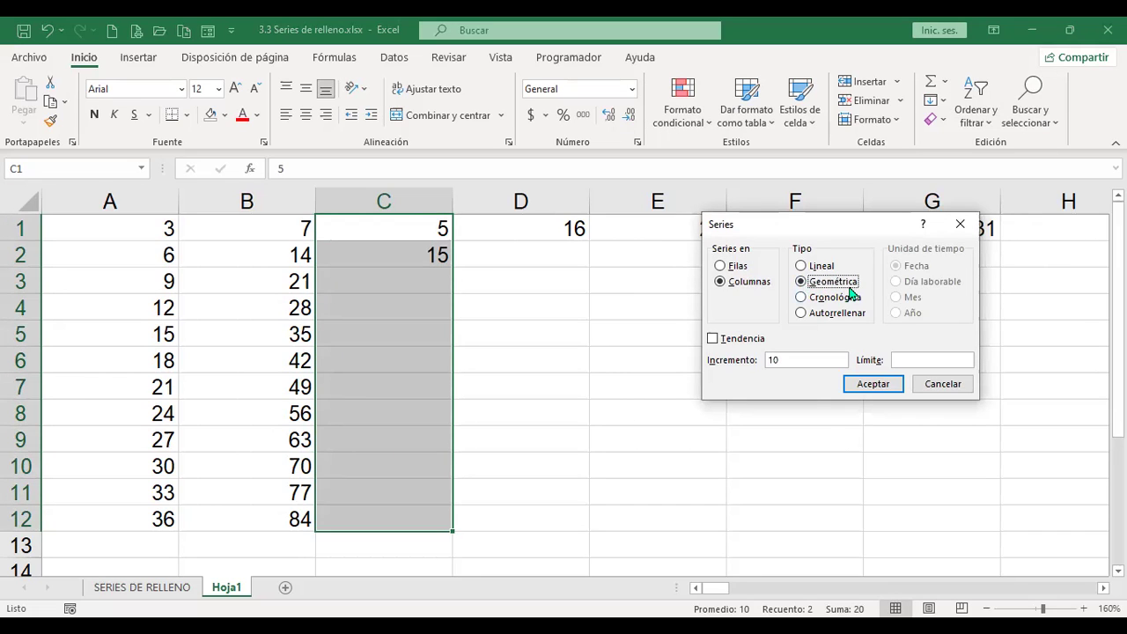
pyautogui.click(873, 384)
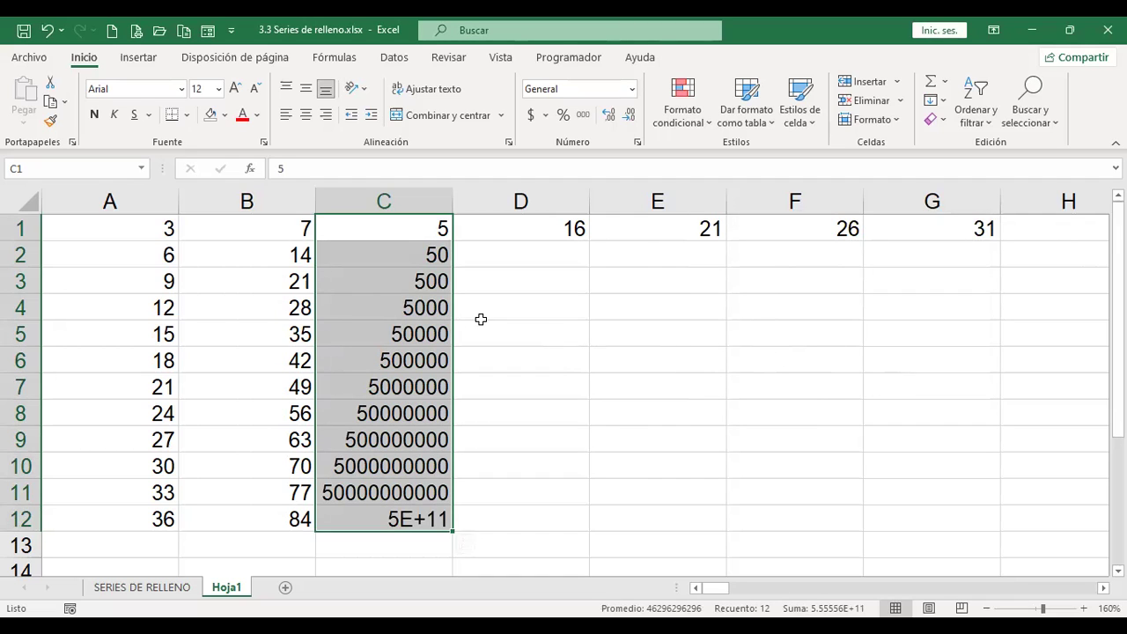
# Step: Reopen and cancel the Series dialog, then select C2:C12
pyautogui.click(943, 102)
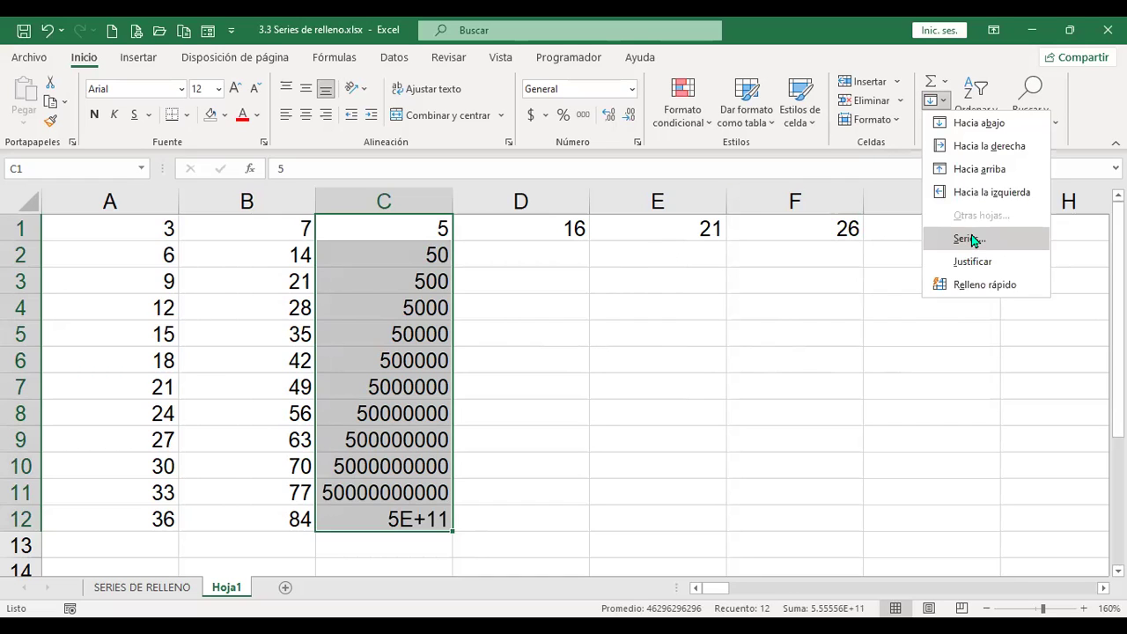
pyautogui.click(973, 240)
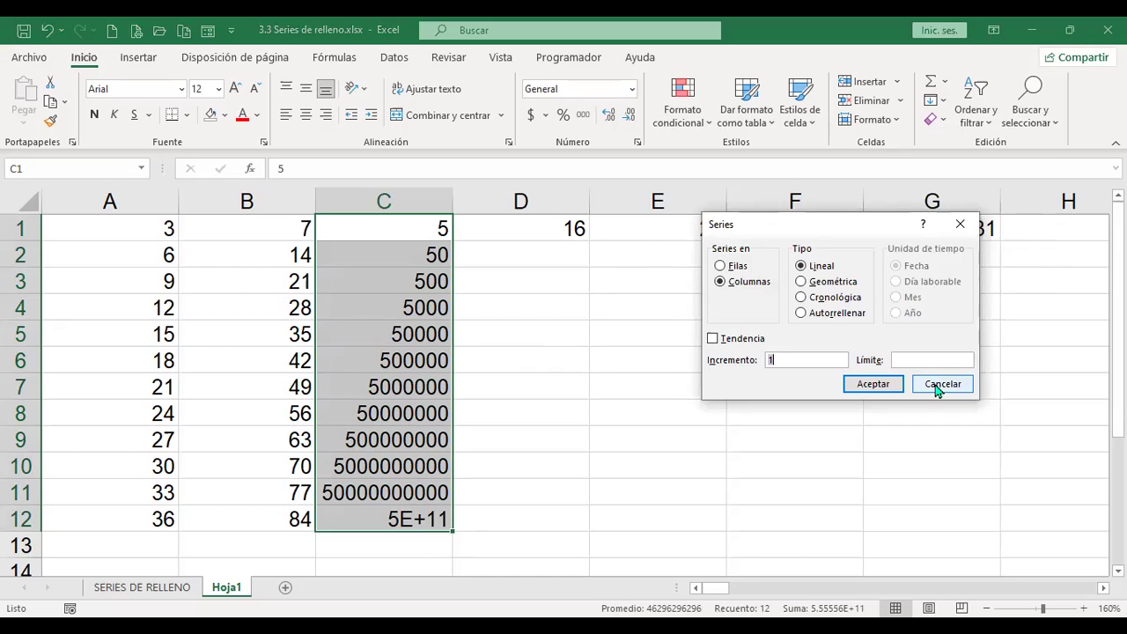
pyautogui.click(941, 384)
pyautogui.moveTo(385, 246); pyautogui.dragTo(406, 519)
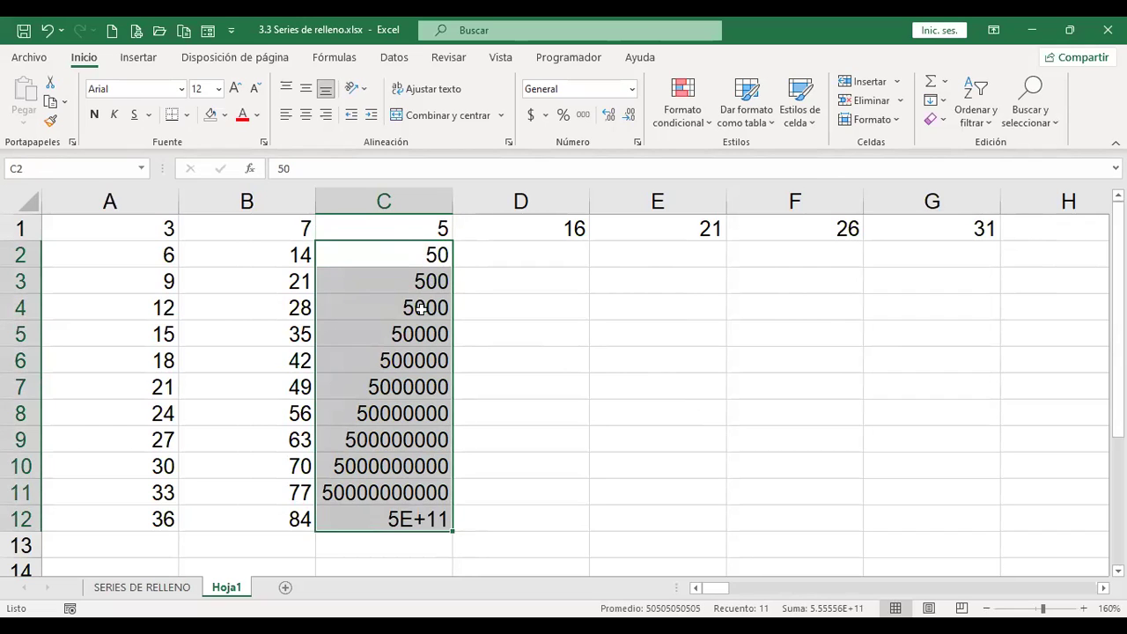
# Step: Clear C2:C12 and refill C1:C12 as a Geométrica series with Incremento 3
pyautogui.press('Delete')
pyautogui.press('Up')
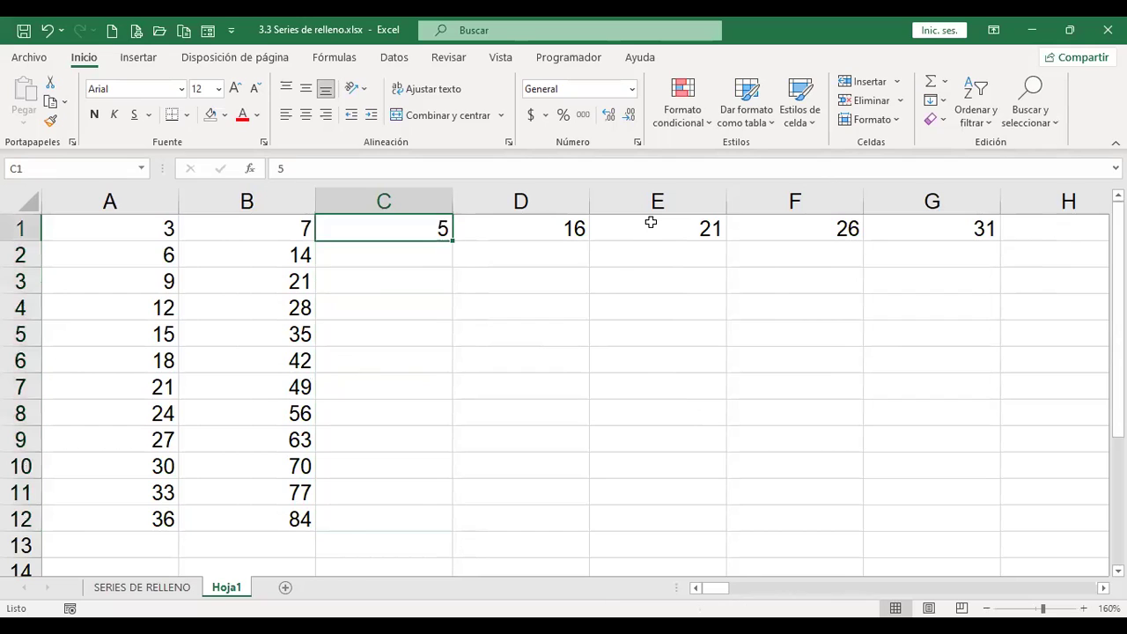
pyautogui.moveTo(387, 231); pyautogui.dragTo(406, 496)
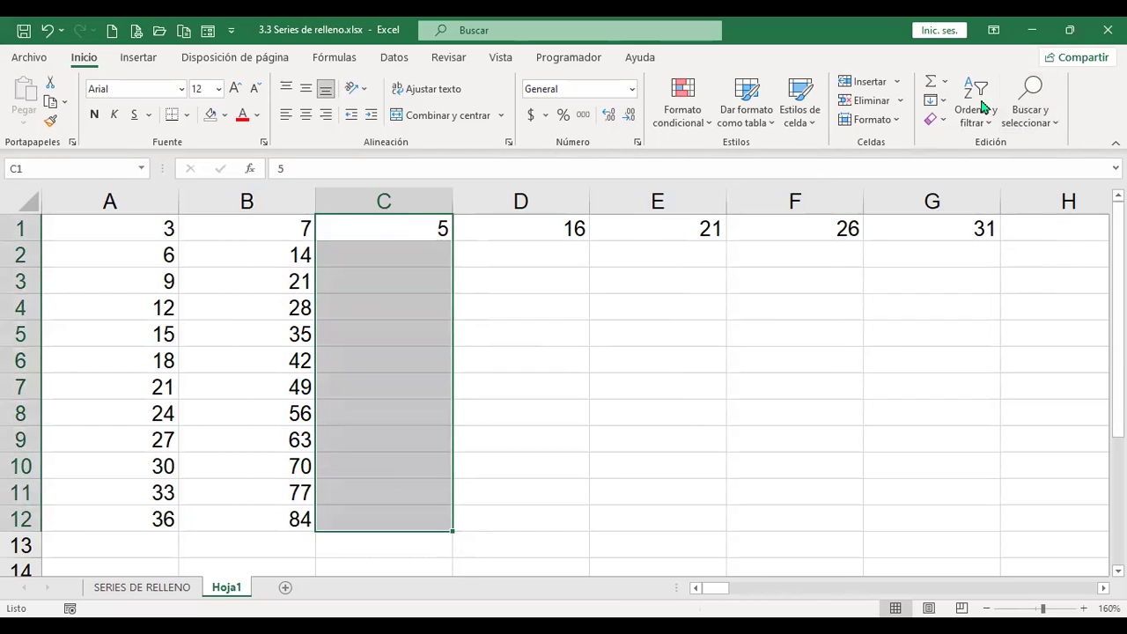
pyautogui.click(947, 105)
pyautogui.click(989, 240)
pyautogui.click(801, 281)
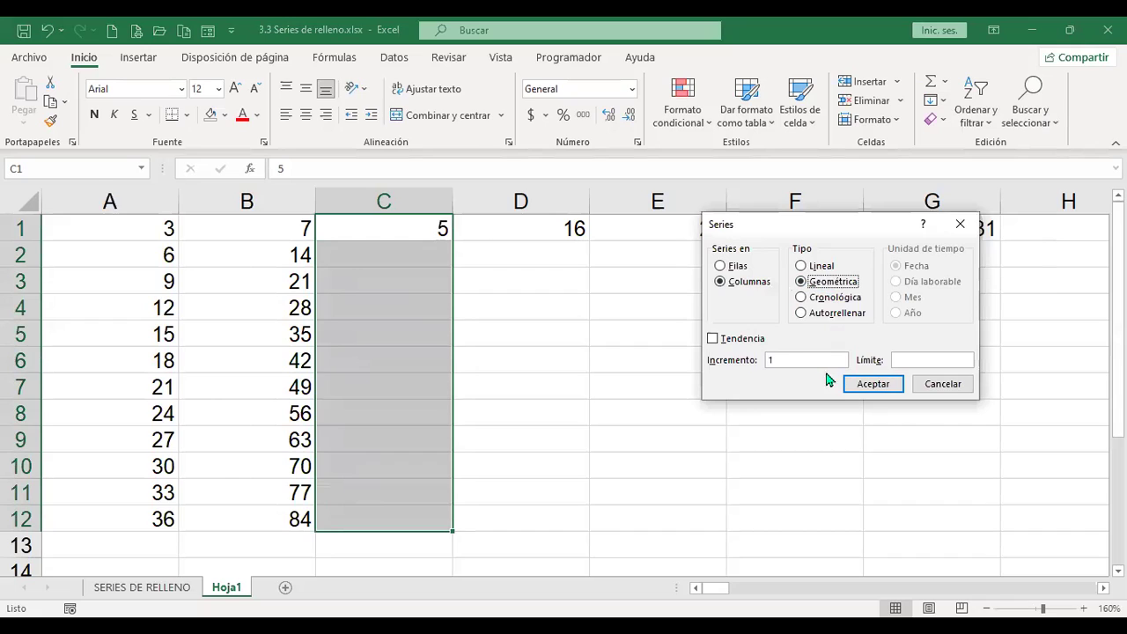
pyautogui.click(783, 360)
pyautogui.press('BackSpace')
pyautogui.write('3')
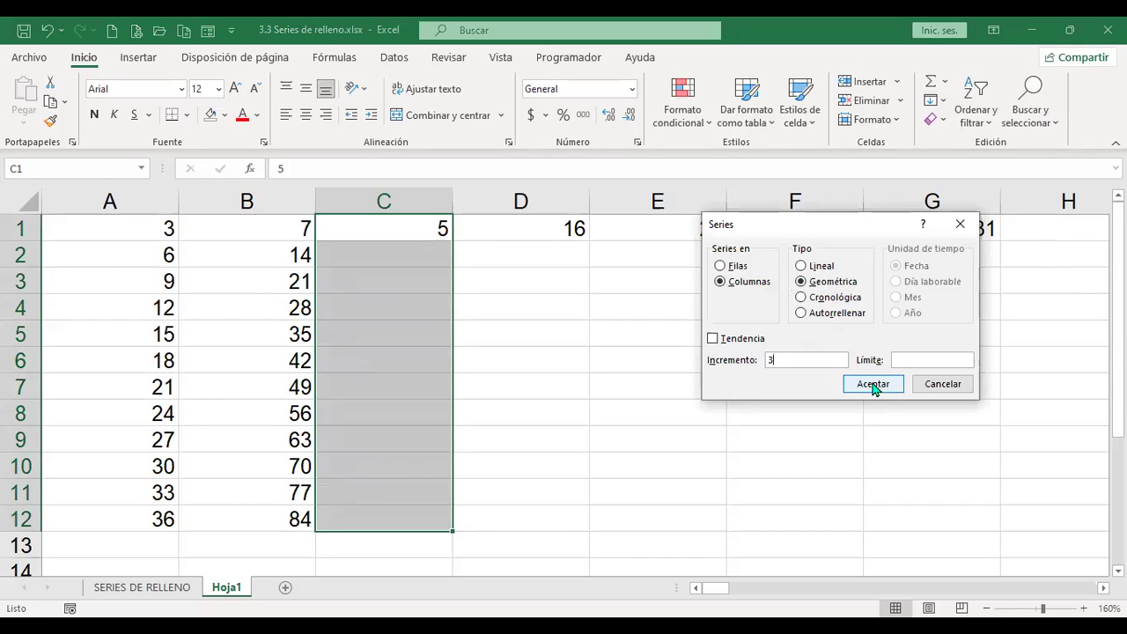
pyautogui.click(872, 385)
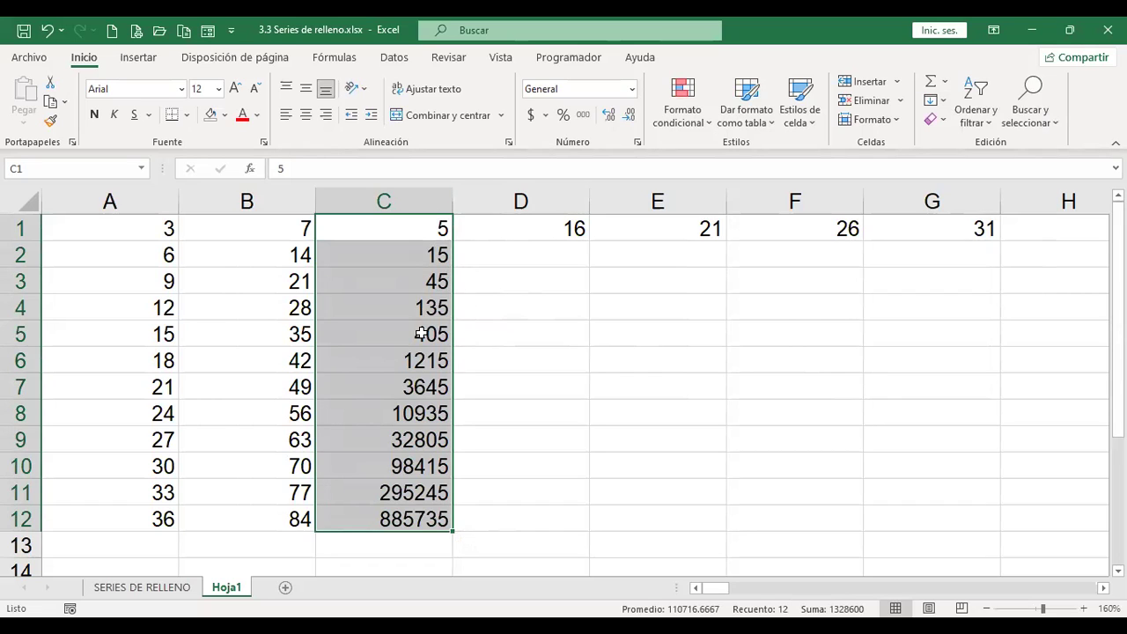
# Step: Reopen the Series settings, close them unchanged, and select cell D2
pyautogui.click(943, 101)
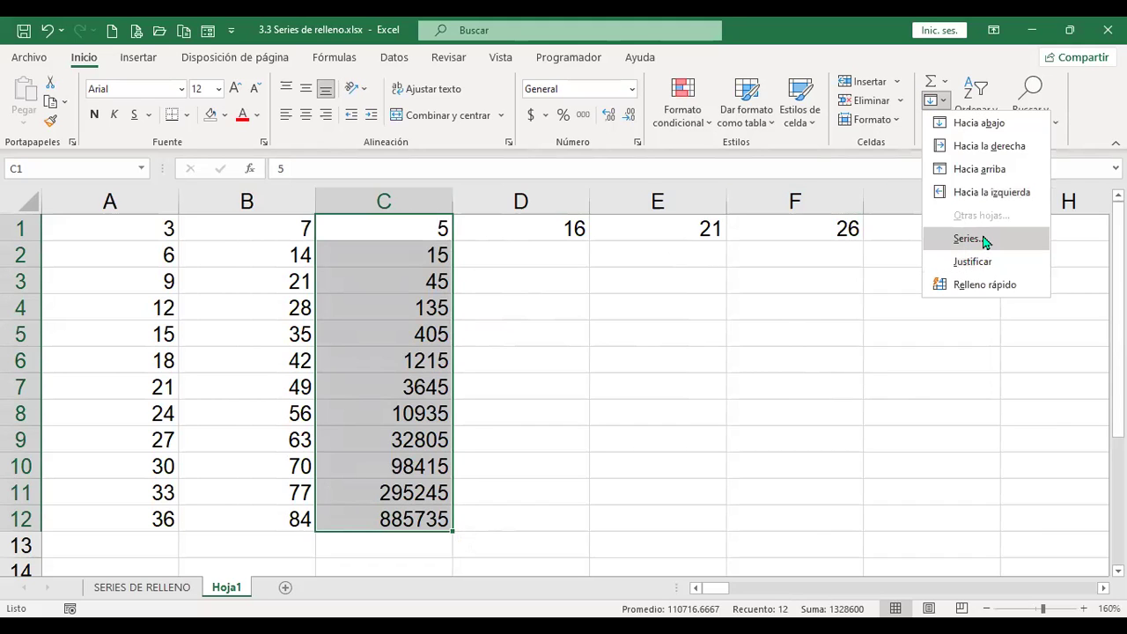
pyautogui.click(969, 239)
pyautogui.click(823, 283)
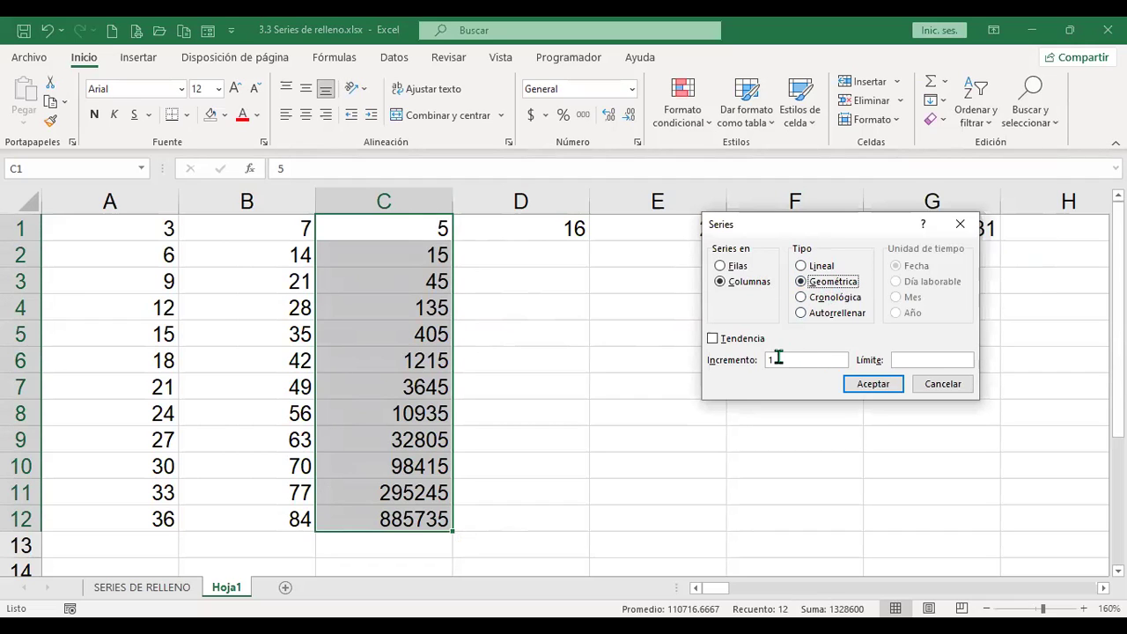
pyautogui.moveTo(940, 384); pyautogui.dragTo(817, 356)
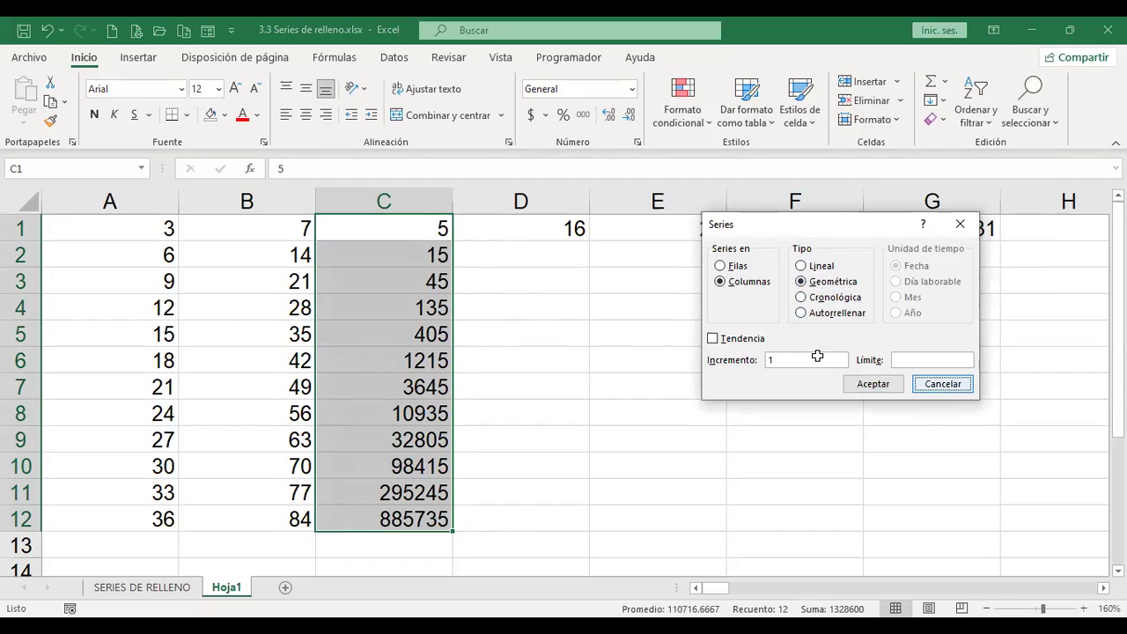
pyautogui.press('Escape')
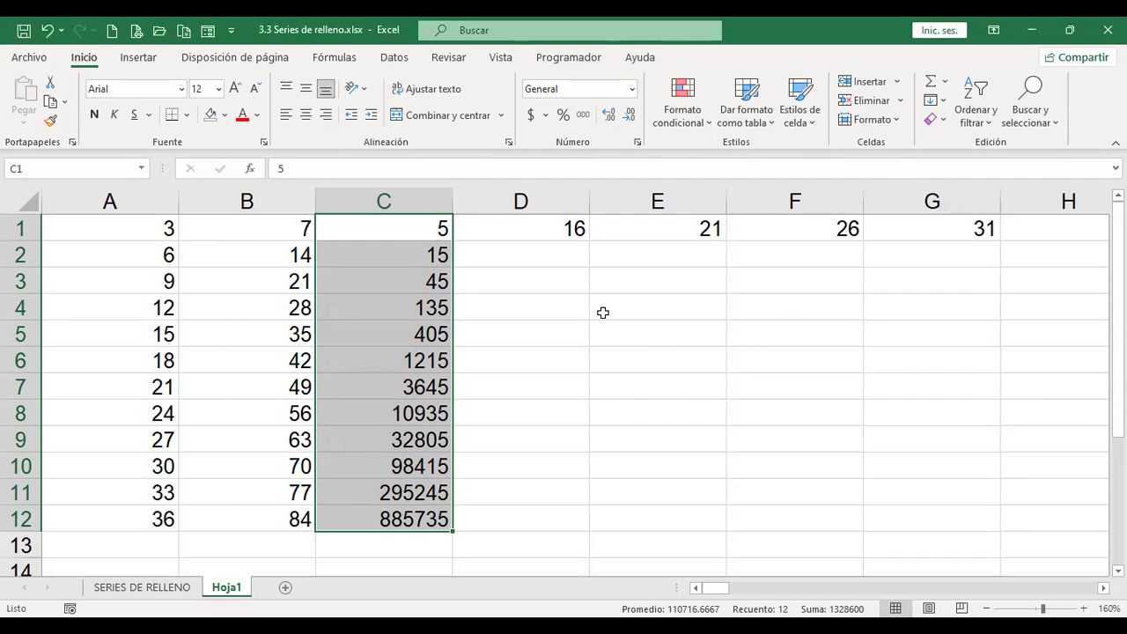
pyautogui.click(561, 247)
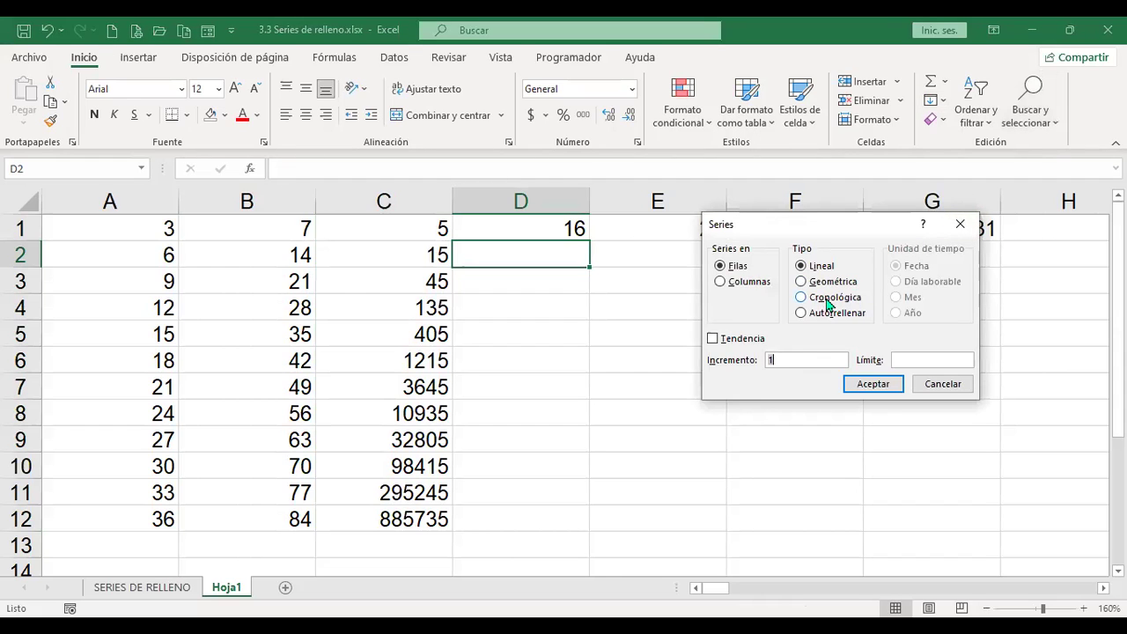
# Step: Close the Series dialog without applying any fill
pyautogui.click(828, 300)
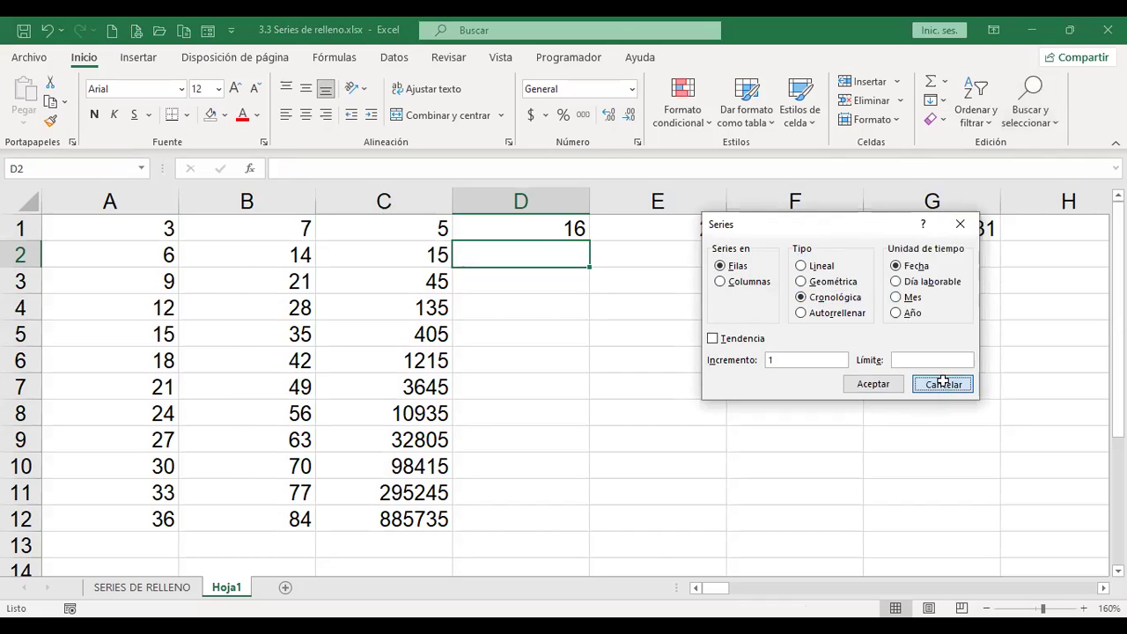
pyautogui.press('Escape')
pyautogui.click(560, 225)
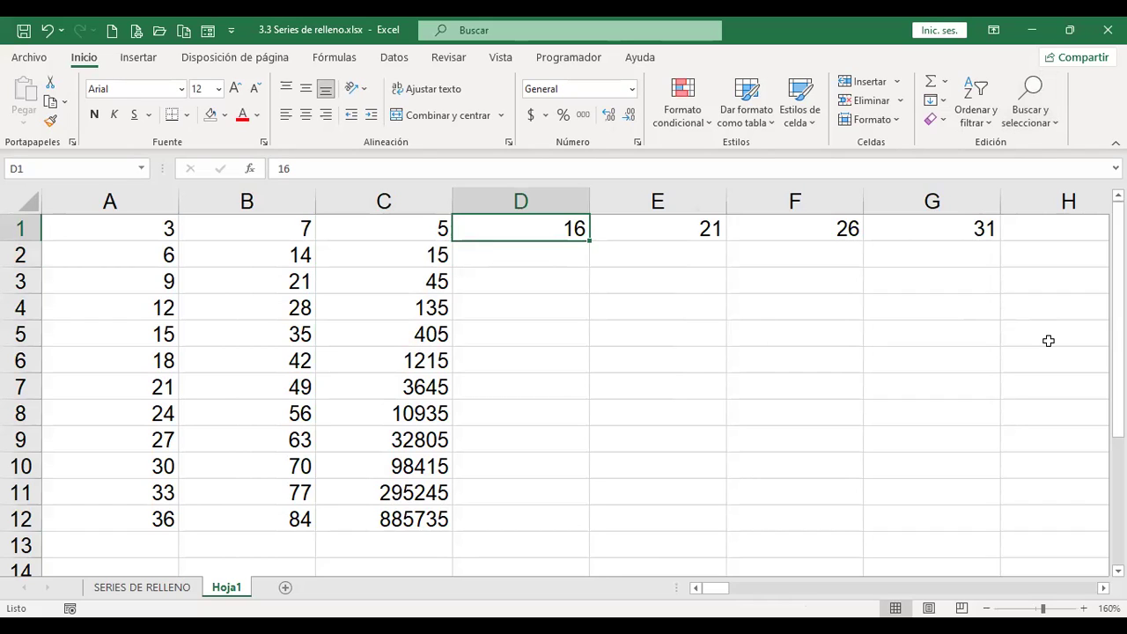
# Step: Enter the date 20/7/2022 in D1 and select D1:D12
pyautogui.write('20/7/2022')
pyautogui.press('Return')
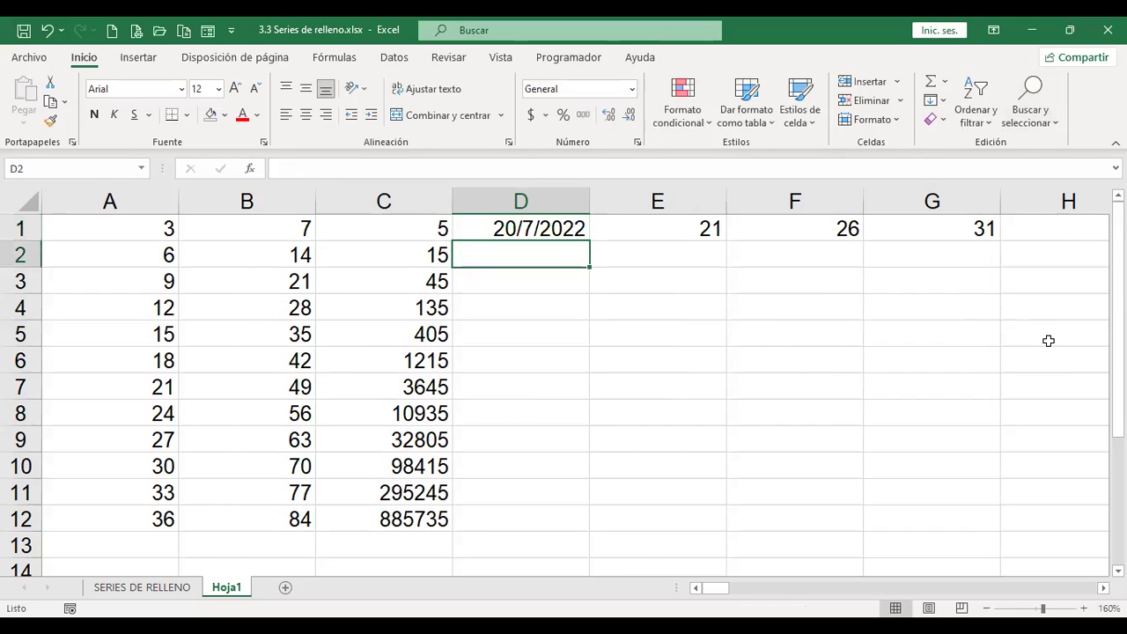
pyautogui.moveTo(564, 231); pyautogui.dragTo(529, 496)
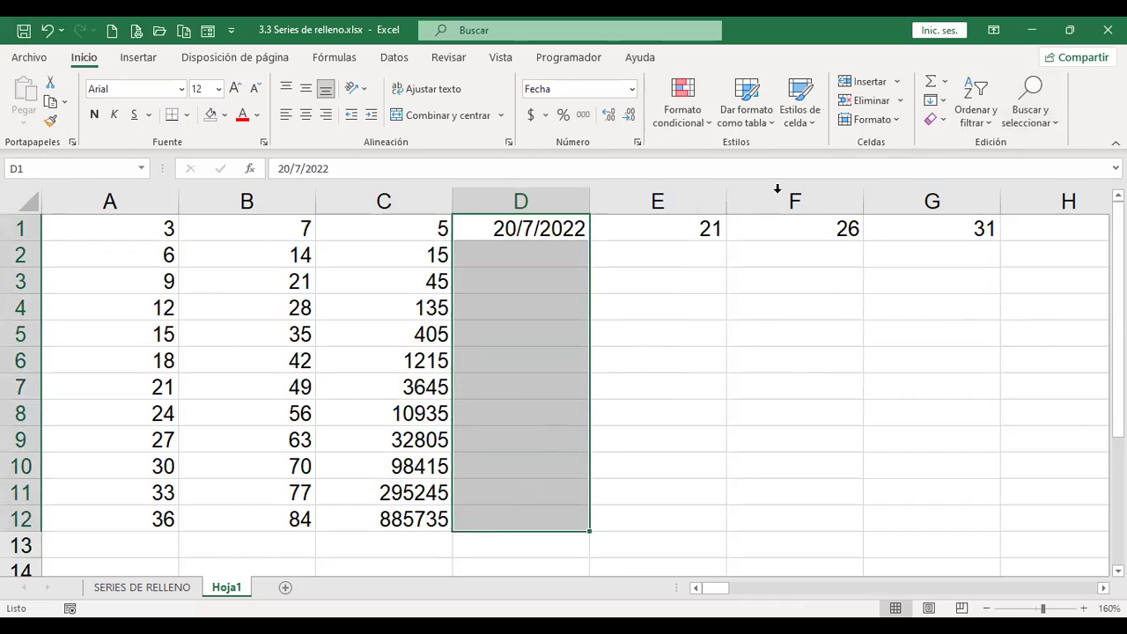
# Step: Fill D1:D12 with consecutive daily dates using Fill > Series (Fecha)
pyautogui.click(946, 103)
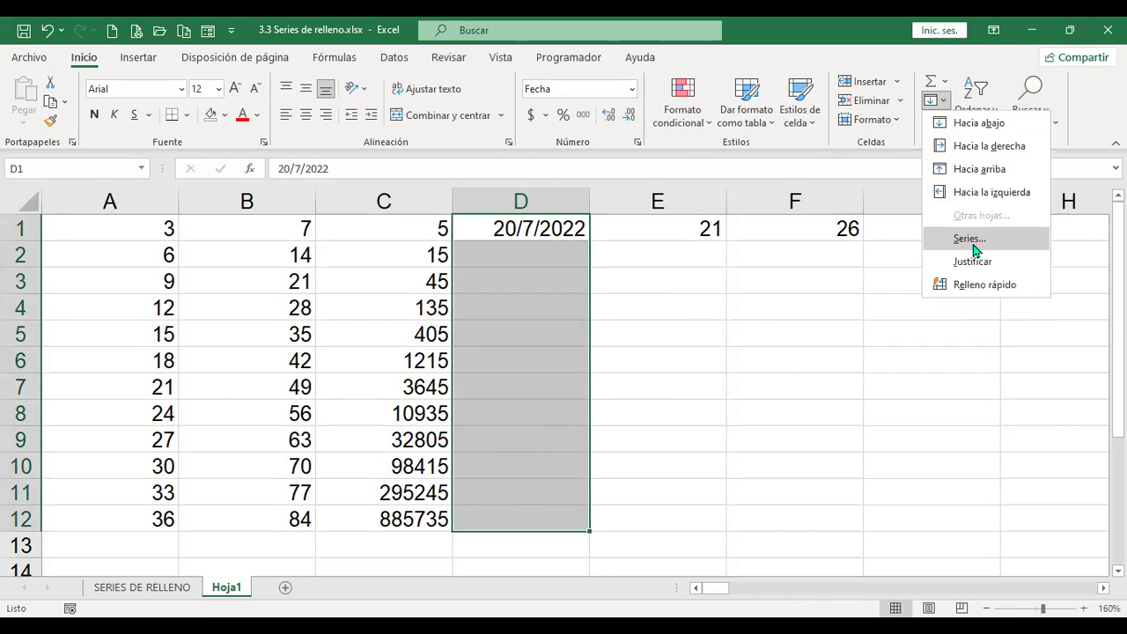
pyautogui.click(999, 242)
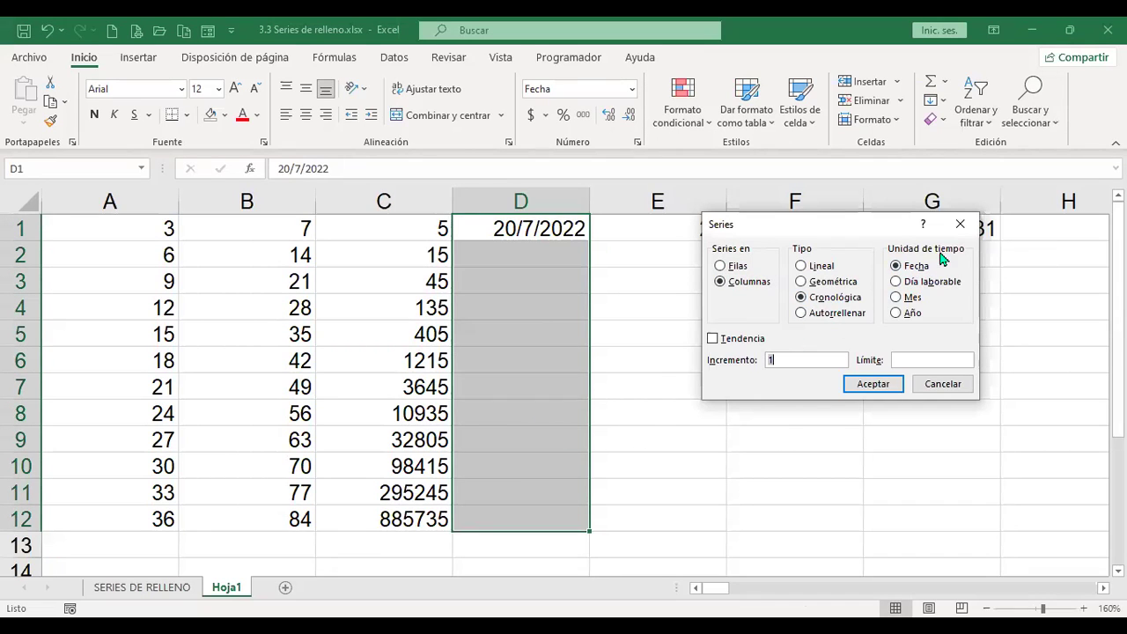
pyautogui.click(880, 387)
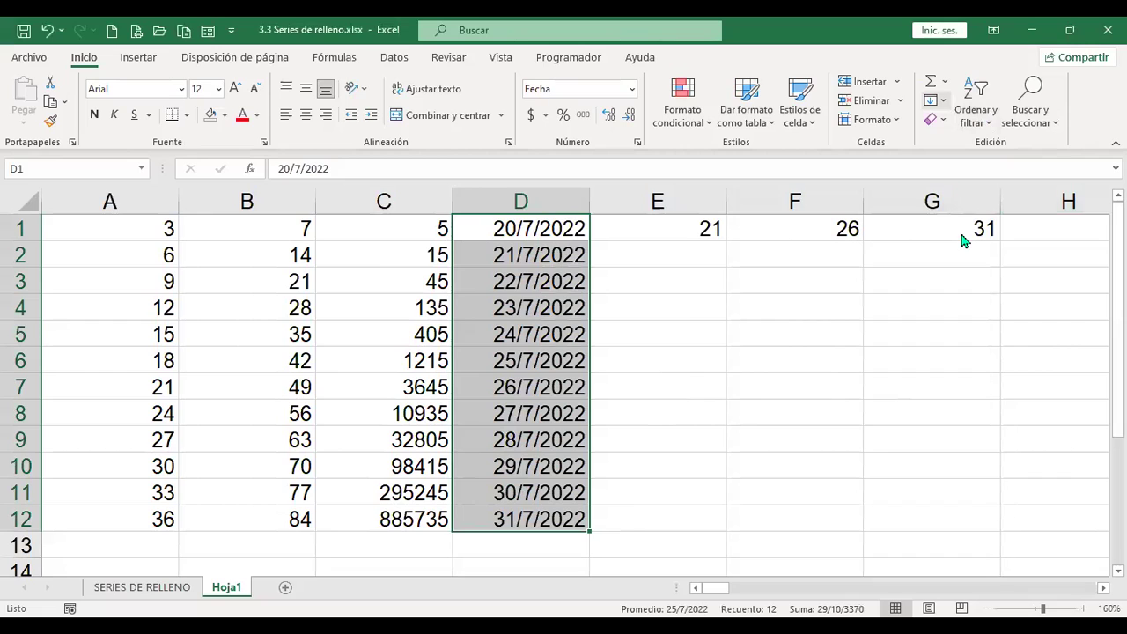
# Step: Refill the range with working-day dates (Día laborable), skipping weekends
pyautogui.hotkey('alt', 'h')
pyautogui.press('f')
pyautogui.press('i')
pyautogui.press('s')
pyautogui.click(896, 282)
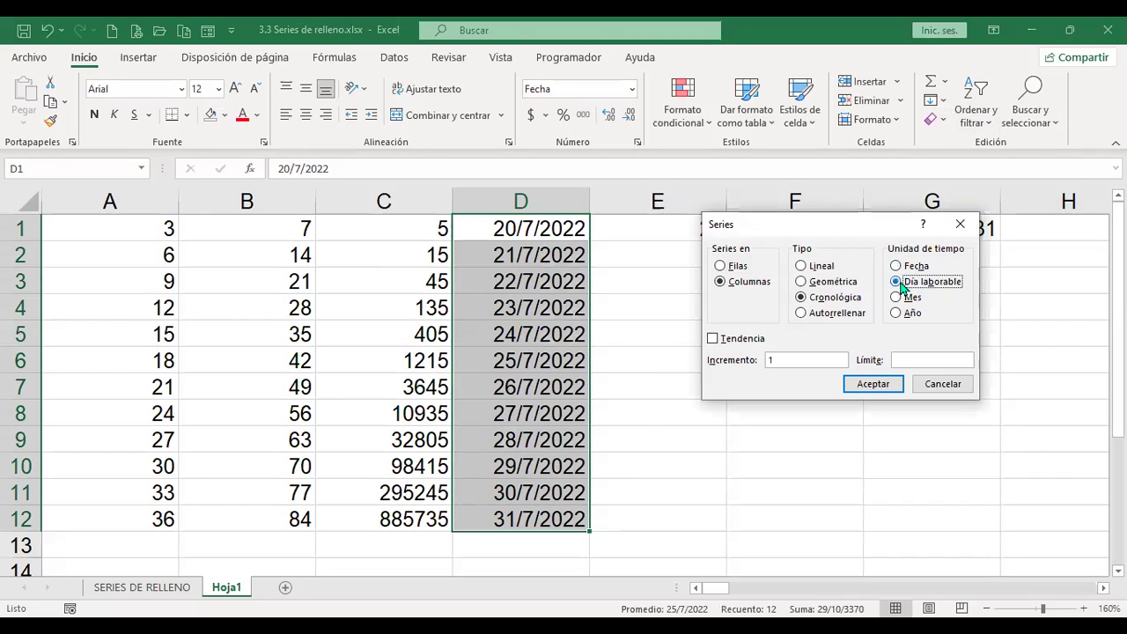
pyautogui.click(870, 385)
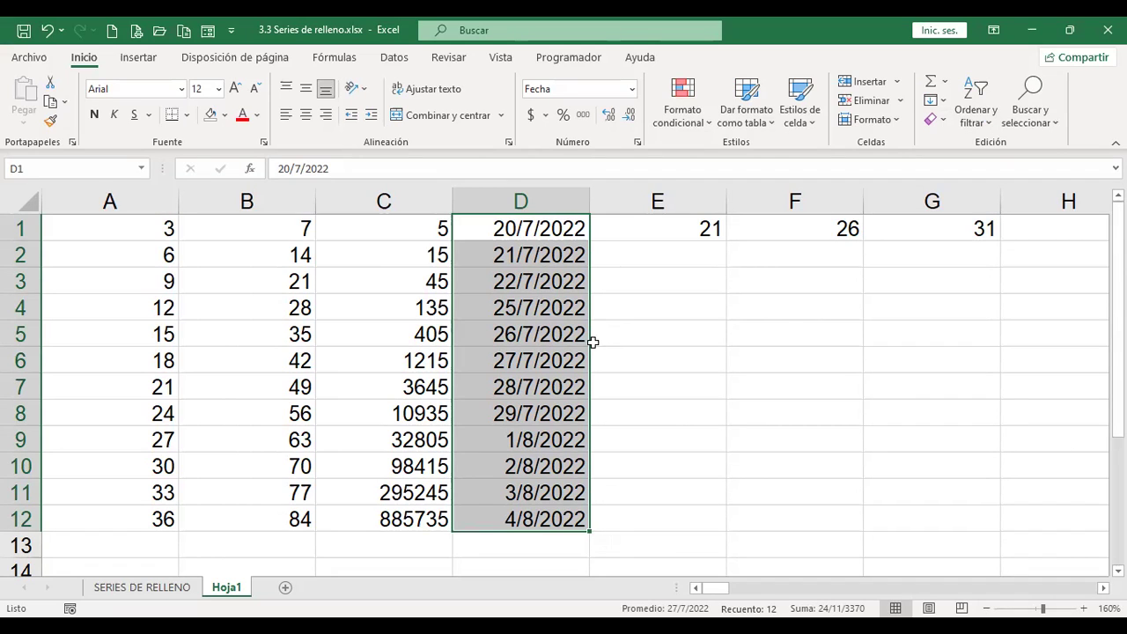
# Step: Refill column D with monthly dates using Fill > Series (Mes)
pyautogui.click(942, 101)
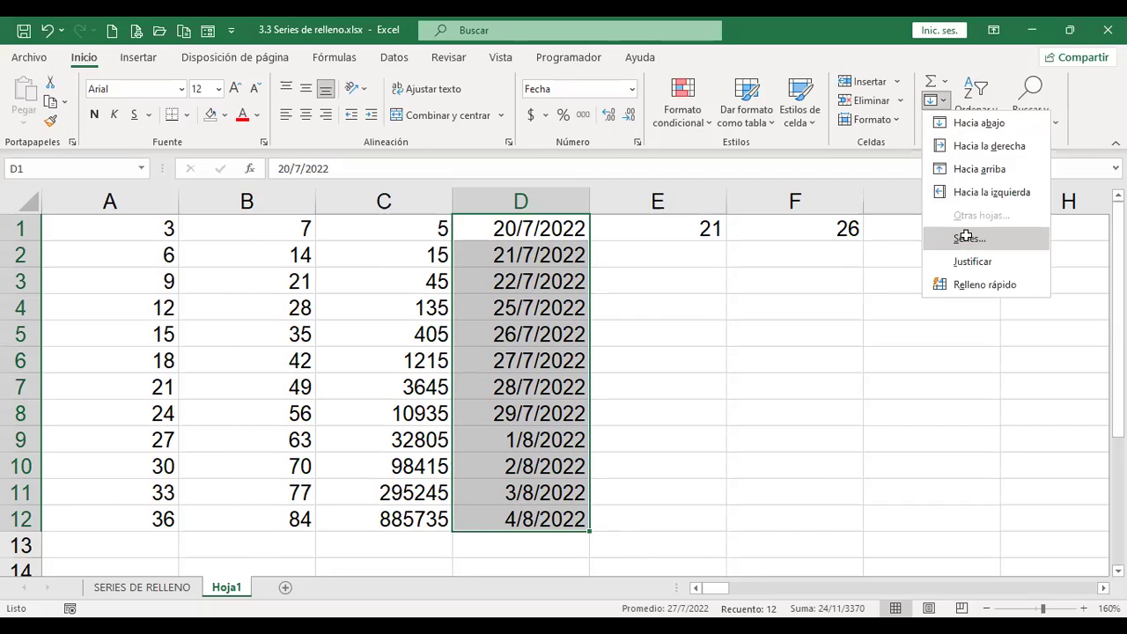
pyautogui.click(965, 240)
pyautogui.click(907, 299)
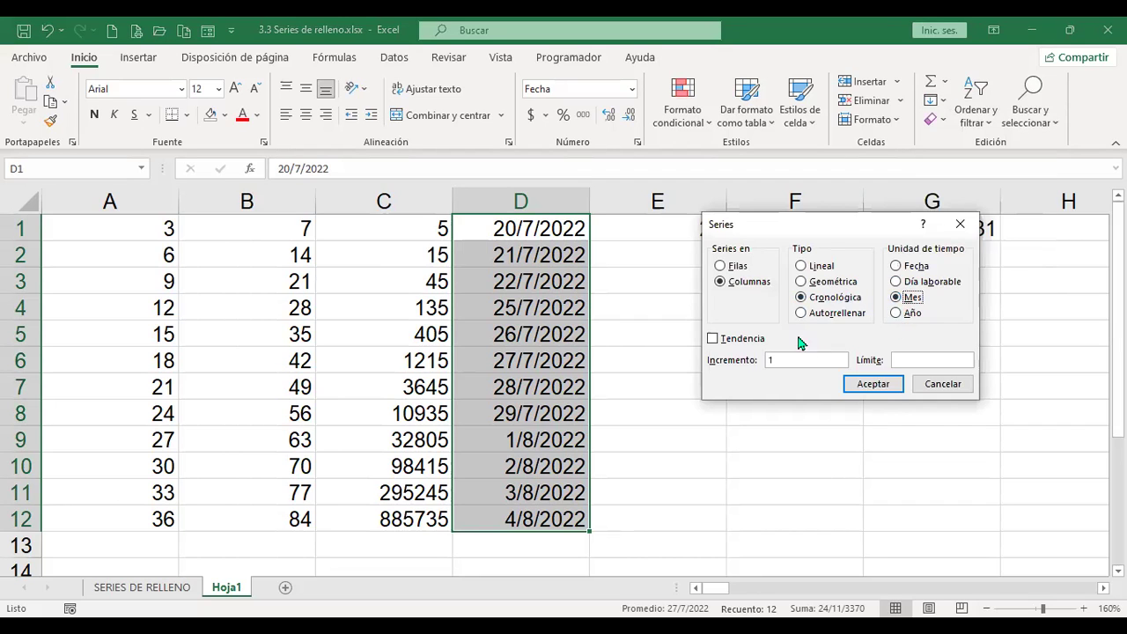
pyautogui.click(870, 388)
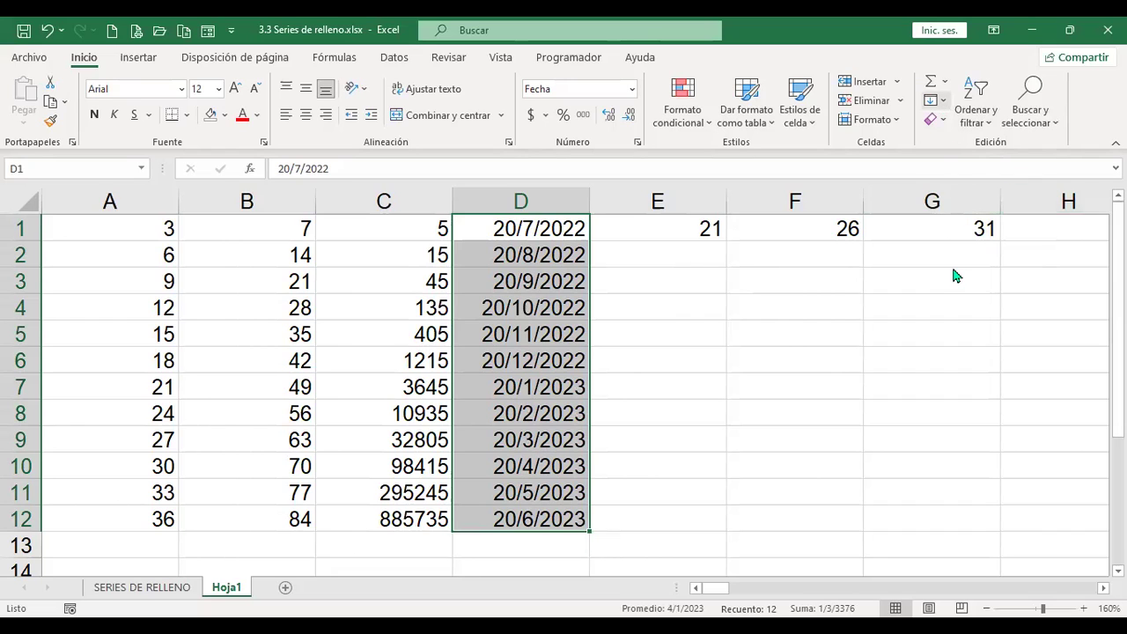
# Step: Switch the date series to yearly steps (Año), ending at 20/7/2033
pyautogui.click(935, 99)
pyautogui.click(966, 246)
pyautogui.click(911, 314)
pyautogui.click(881, 384)
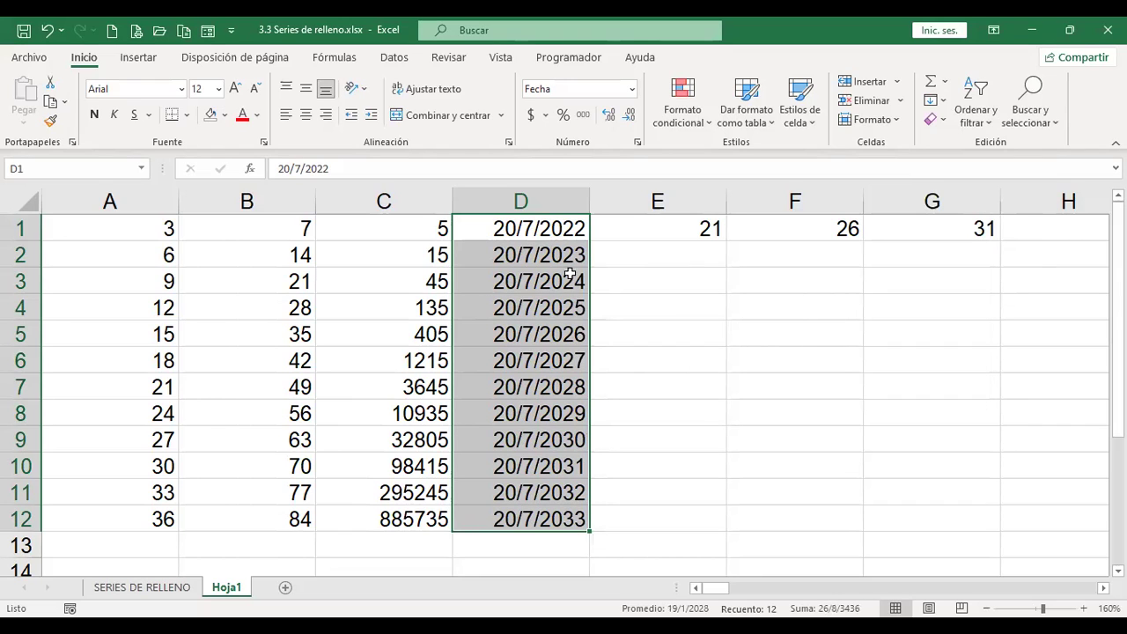
pyautogui.click(943, 101)
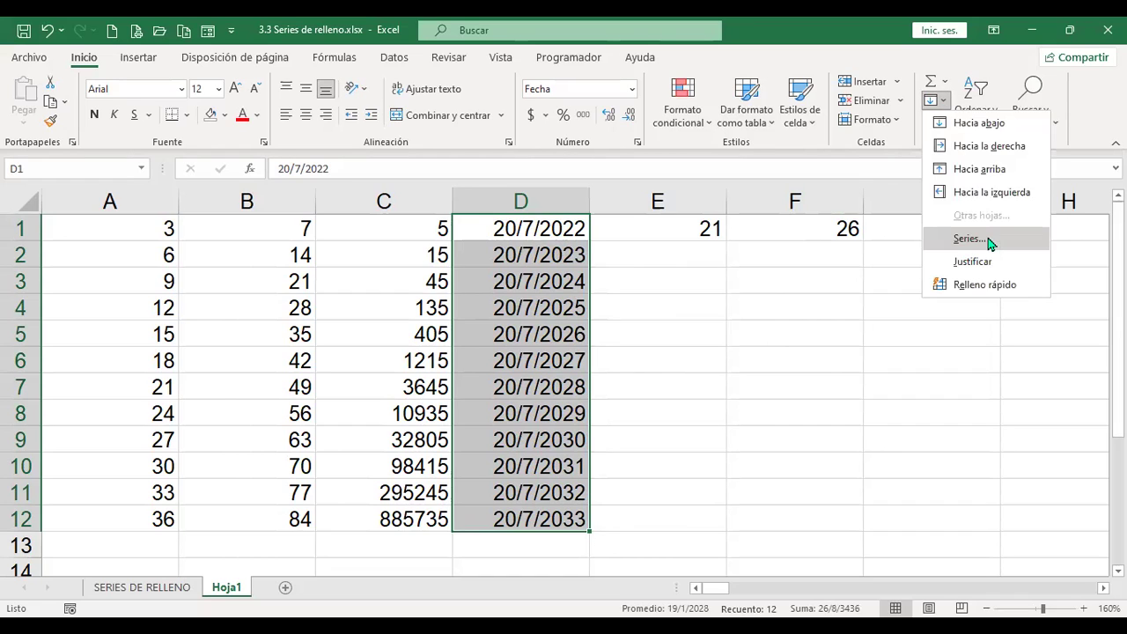
pyautogui.click(970, 239)
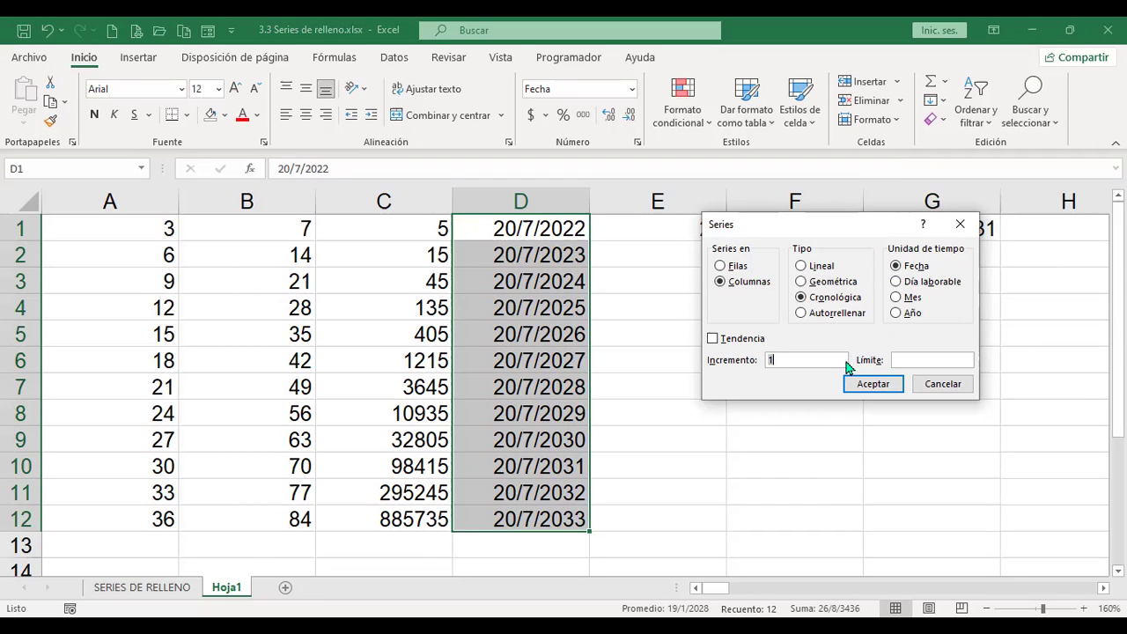
pyautogui.click(942, 384)
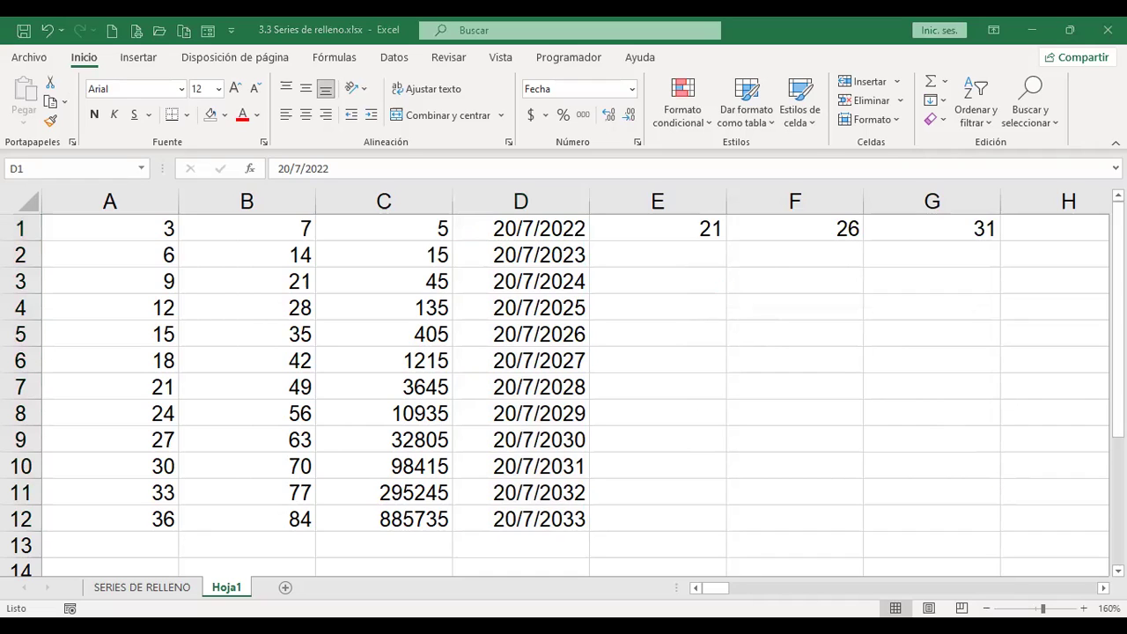
# Step: Enter 5/7/2022 in D1 and 6/7/2022 in D2
pyautogui.write('5/7')
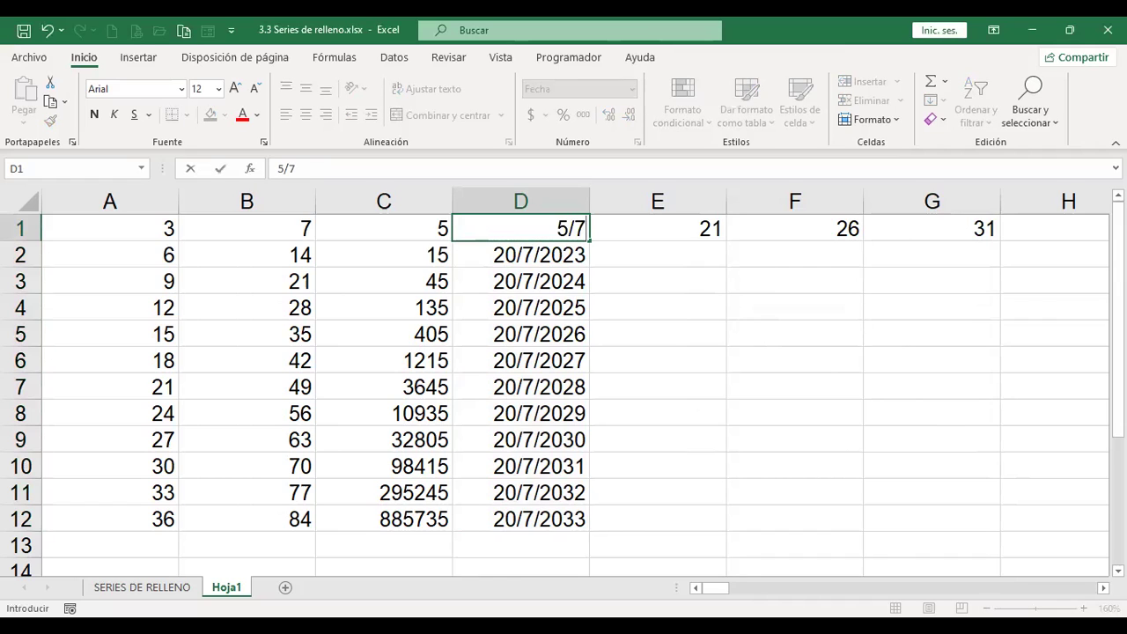
pyautogui.write('/2022')
pyautogui.press('Return')
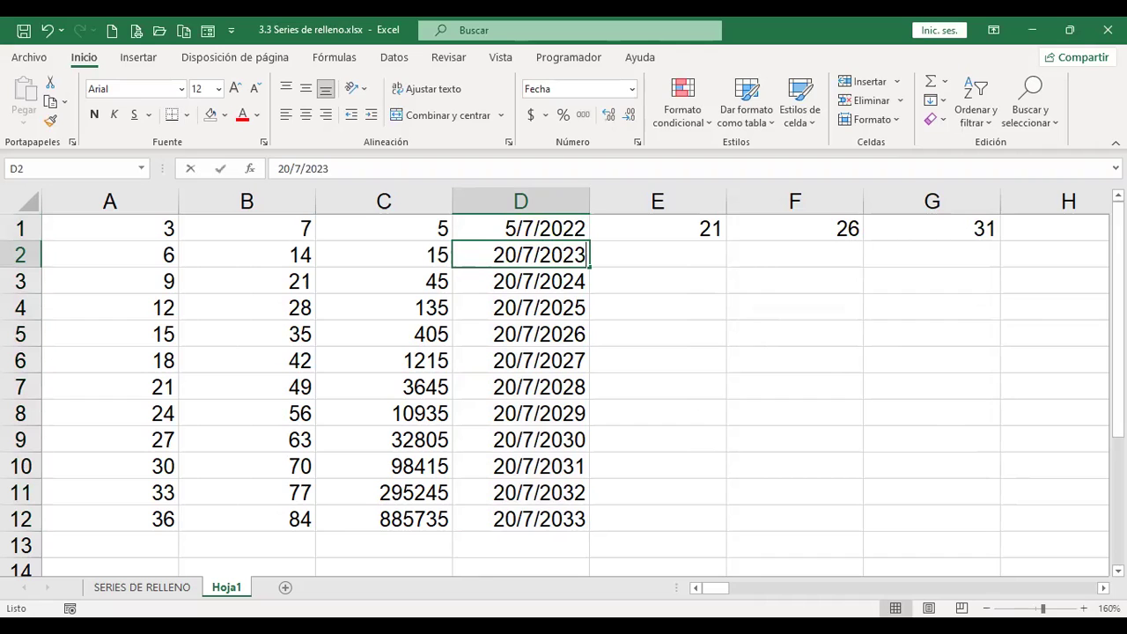
pyautogui.write('6/7/2022')
pyautogui.press('Return')
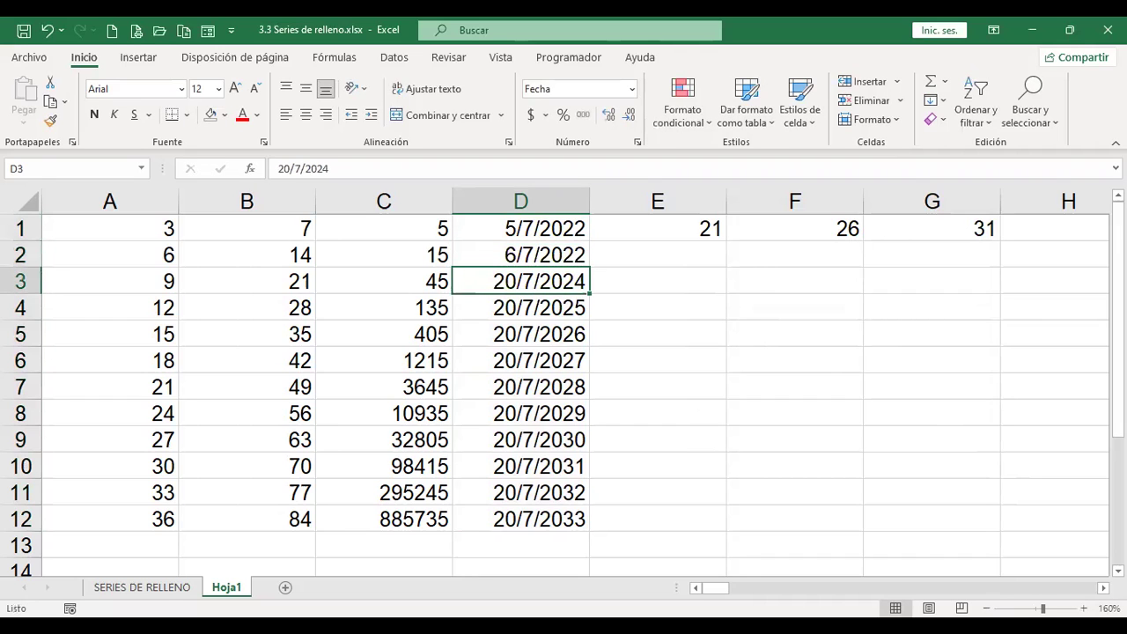
# Step: Clear D3:D12 and extend the daily dates from D1:D2 down to D4
pyautogui.hotkey('shift', 'Down')
pyautogui.hotkey('shift', 'Down')
pyautogui.hotkey('shift', 'Down')
pyautogui.hotkey('shift', 'Down')
pyautogui.hotkey('shift', 'Down')
pyautogui.hotkey('shift', 'Down')
pyautogui.hotkey('shift', 'Down')
pyautogui.hotkey('shift', 'Down')
pyautogui.hotkey('shift', 'Down')
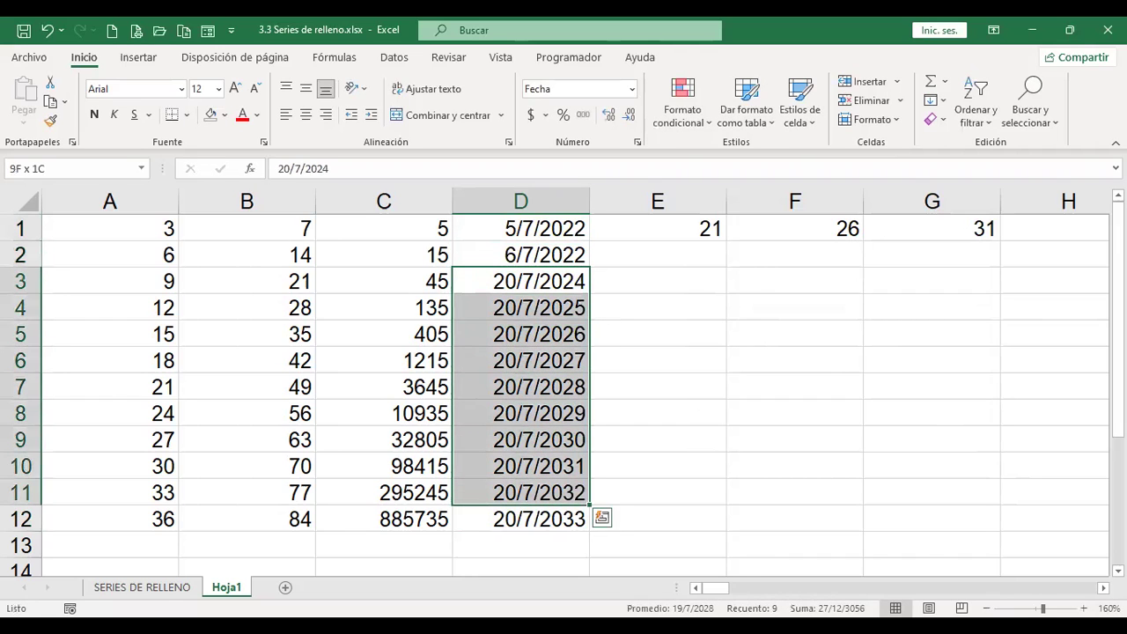
pyautogui.press('Delete')
pyautogui.click(521, 228)
pyautogui.hotkey('shift', 'Down')
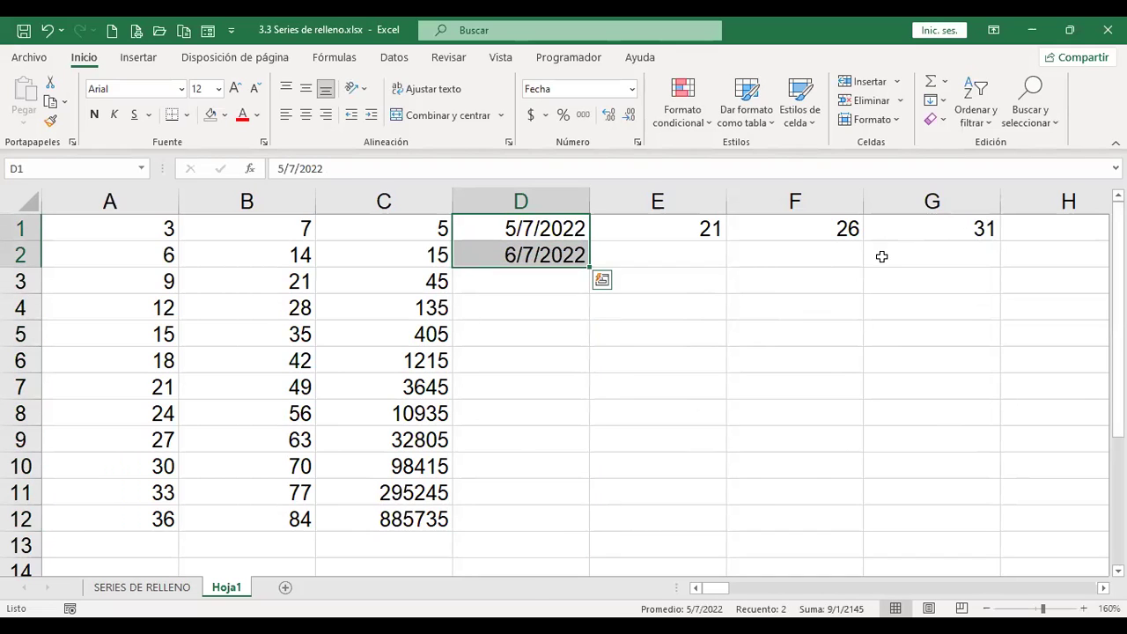
pyautogui.moveTo(590, 265); pyautogui.dragTo(588, 314)
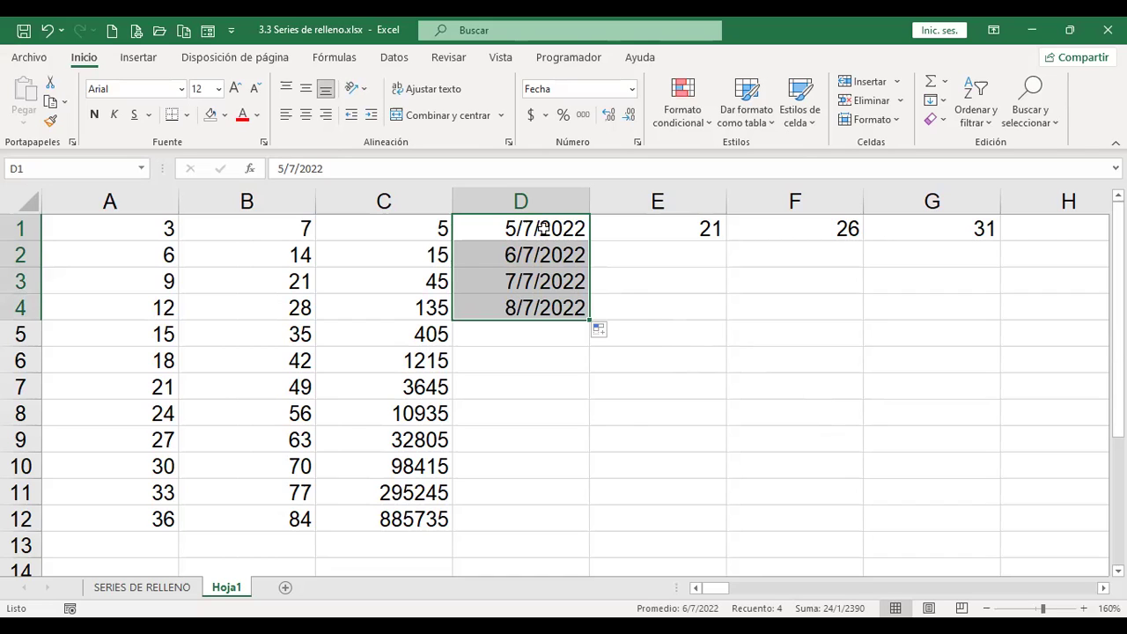
pyautogui.click(608, 331)
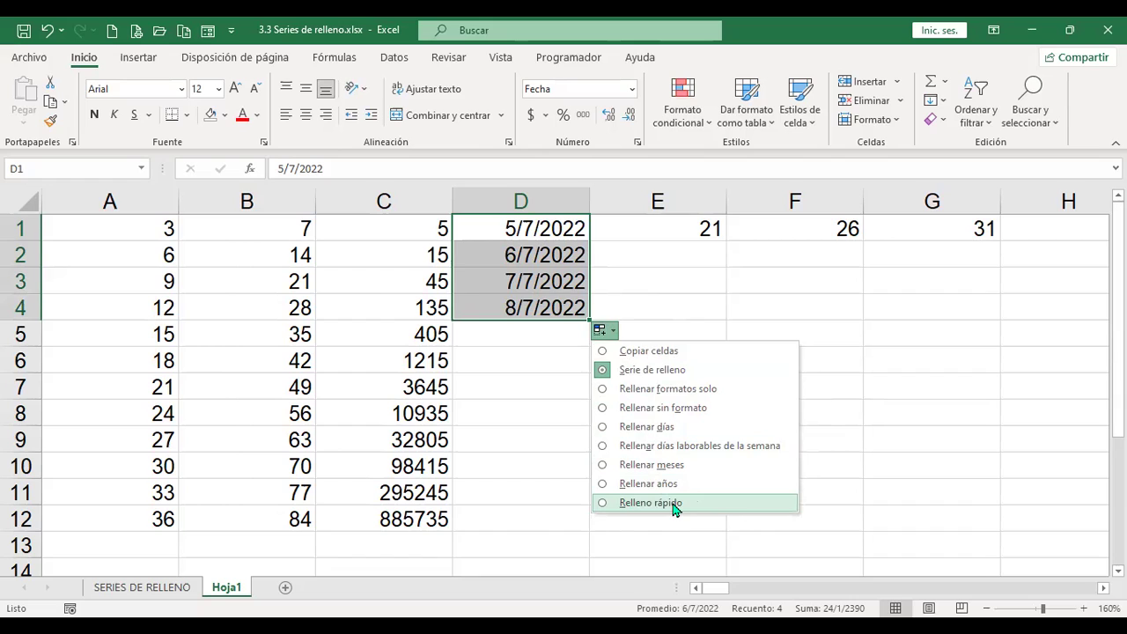
# Step: Apply Flash Fill (Relleno rápido) to the D1:D4 dates, then clear them
pyautogui.click(675, 505)
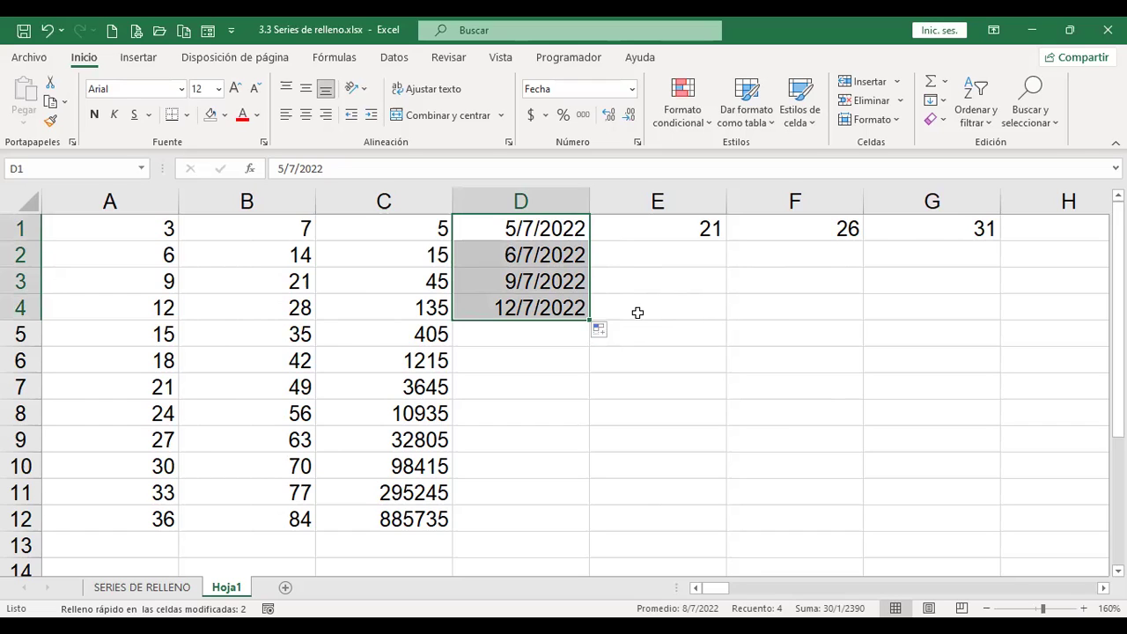
pyautogui.press('Delete')
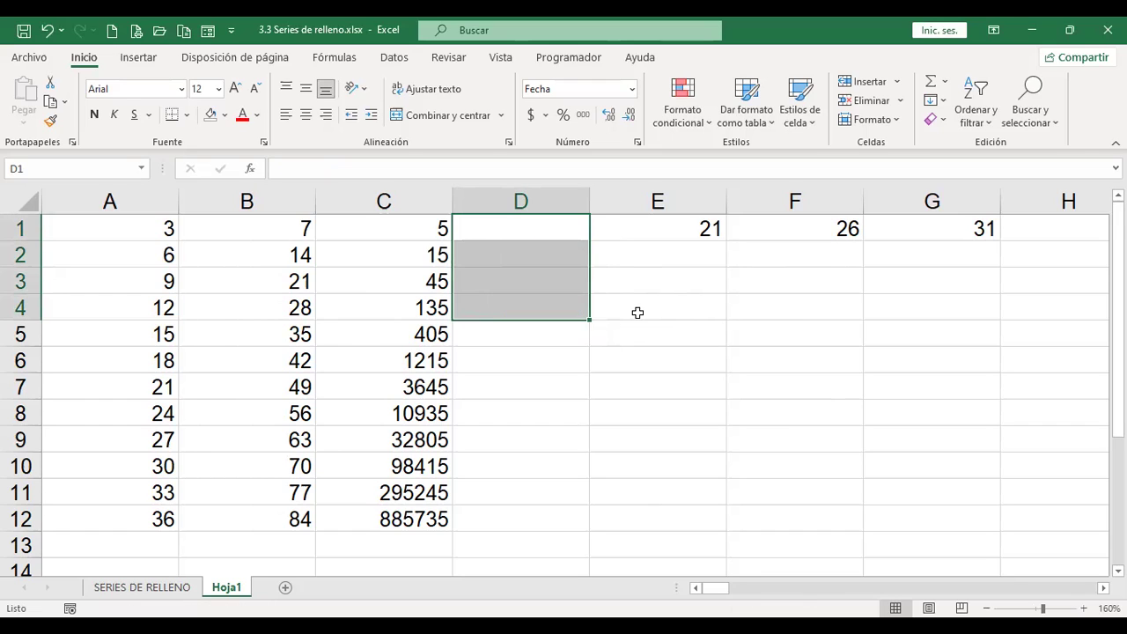
# Step: Open the Series dialog for D1 and close it without changes
pyautogui.click(518, 228)
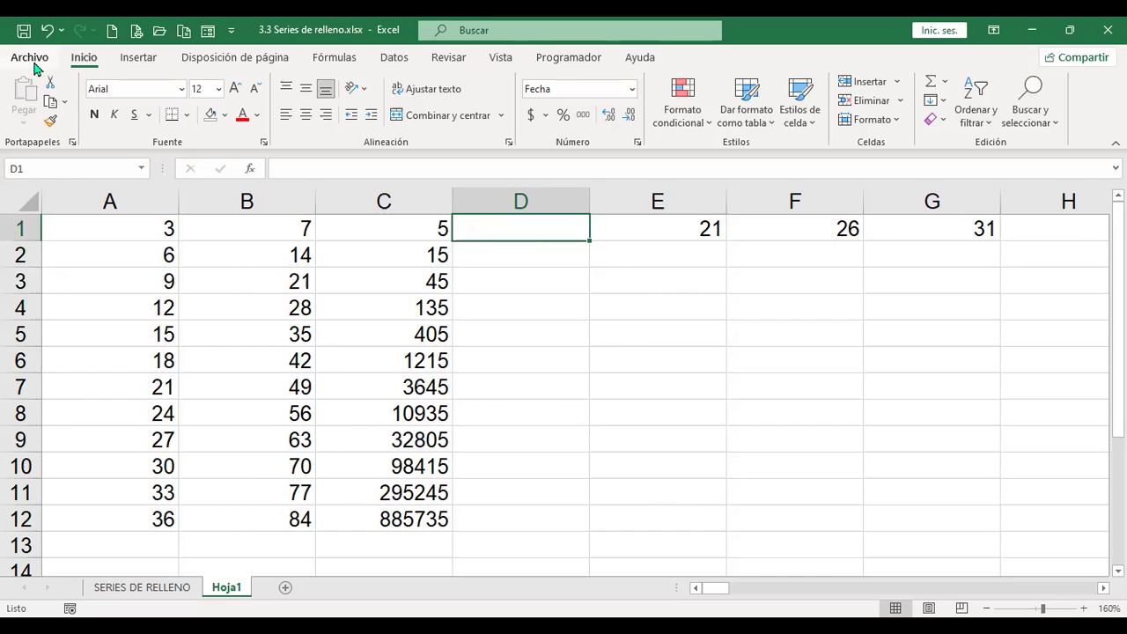
pyautogui.click(940, 104)
pyautogui.click(994, 227)
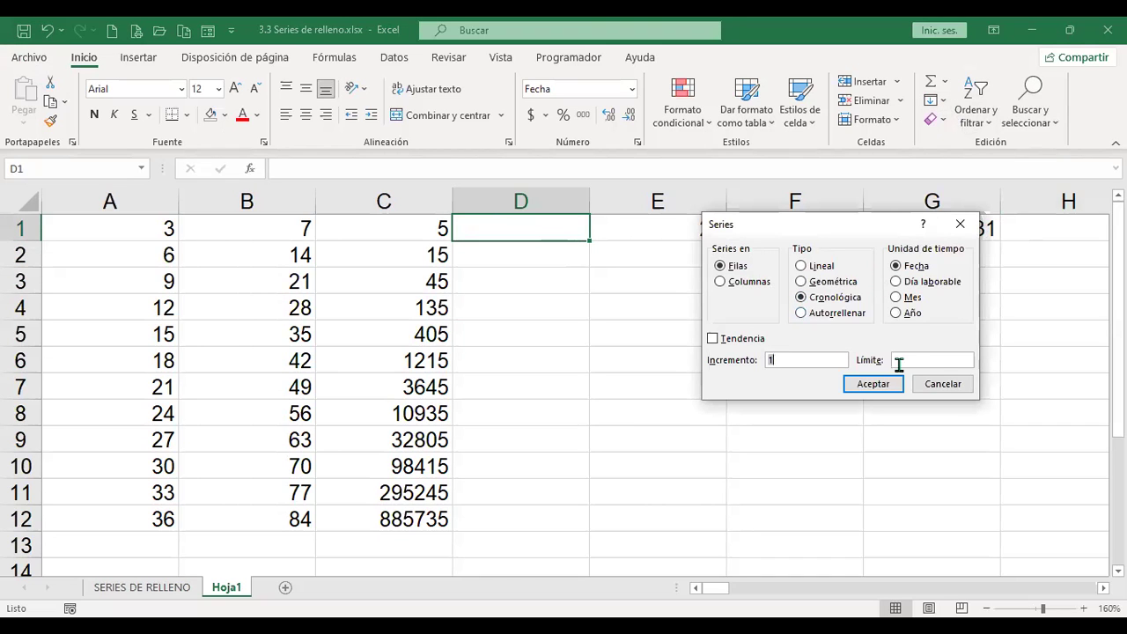
pyautogui.click(942, 384)
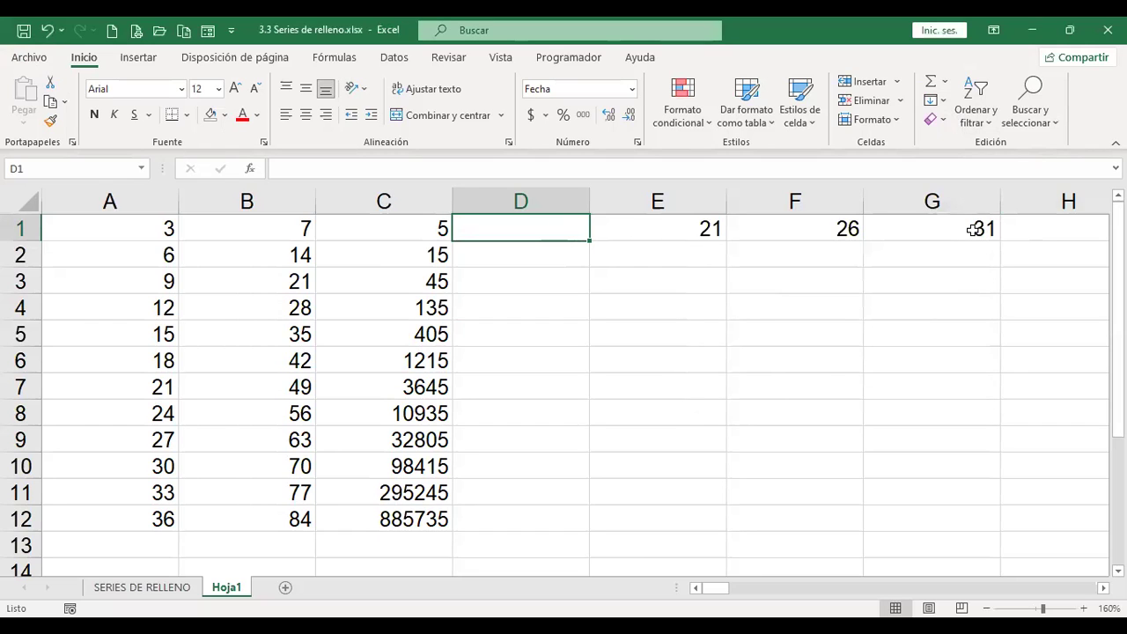
# Step: Enter 10 in D1 and switch its number format to General
pyautogui.write('10')
pyautogui.press('Return')
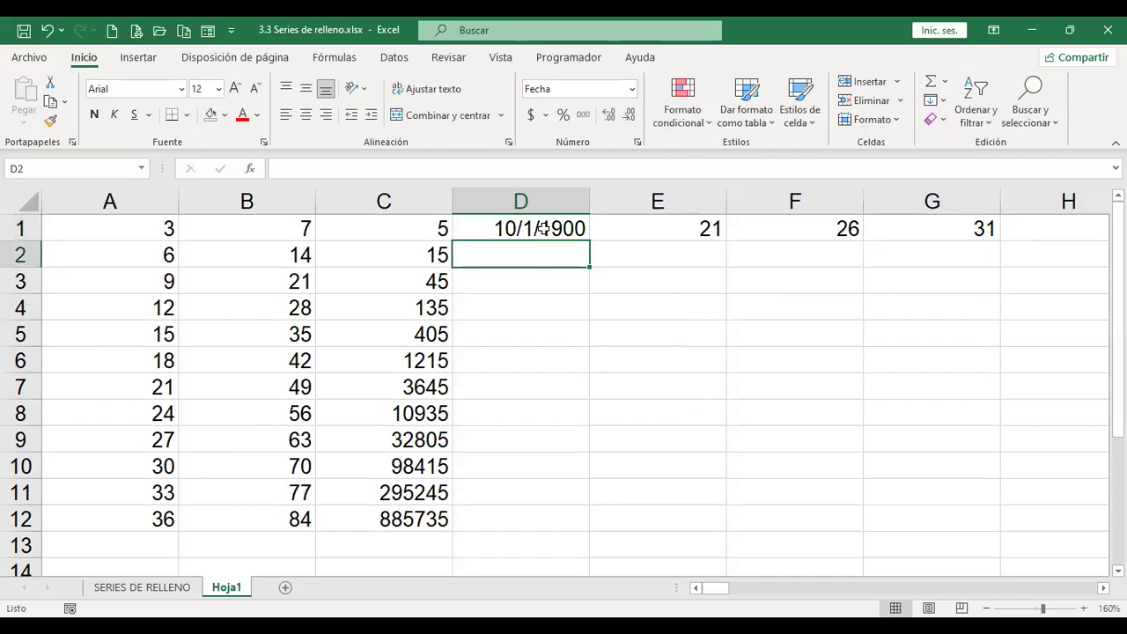
pyautogui.click(528, 227)
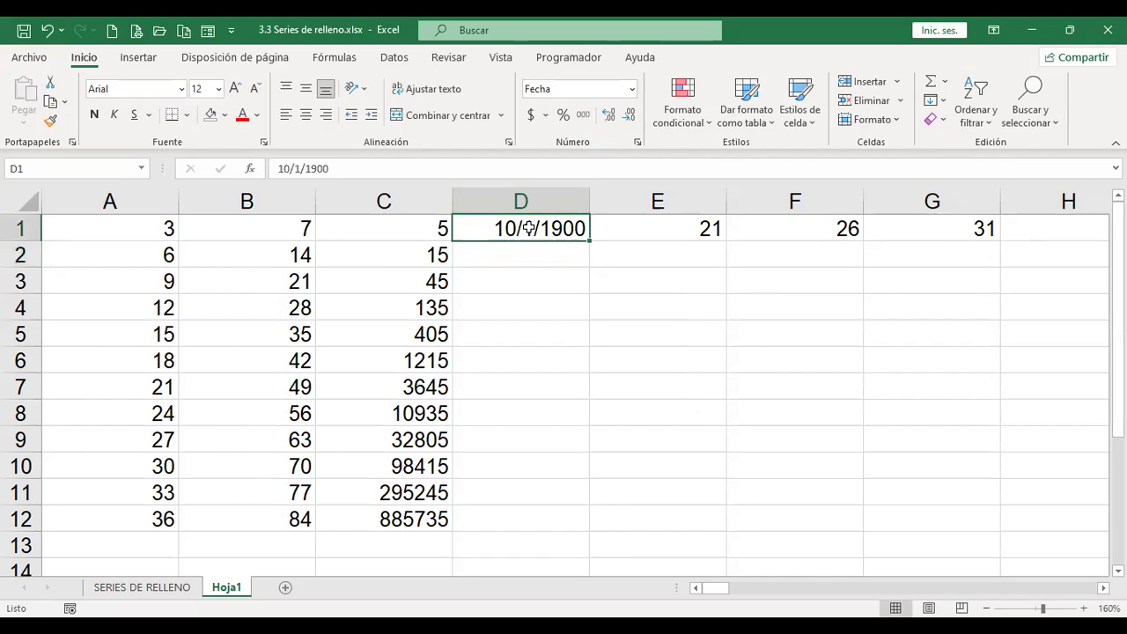
pyautogui.click(633, 89)
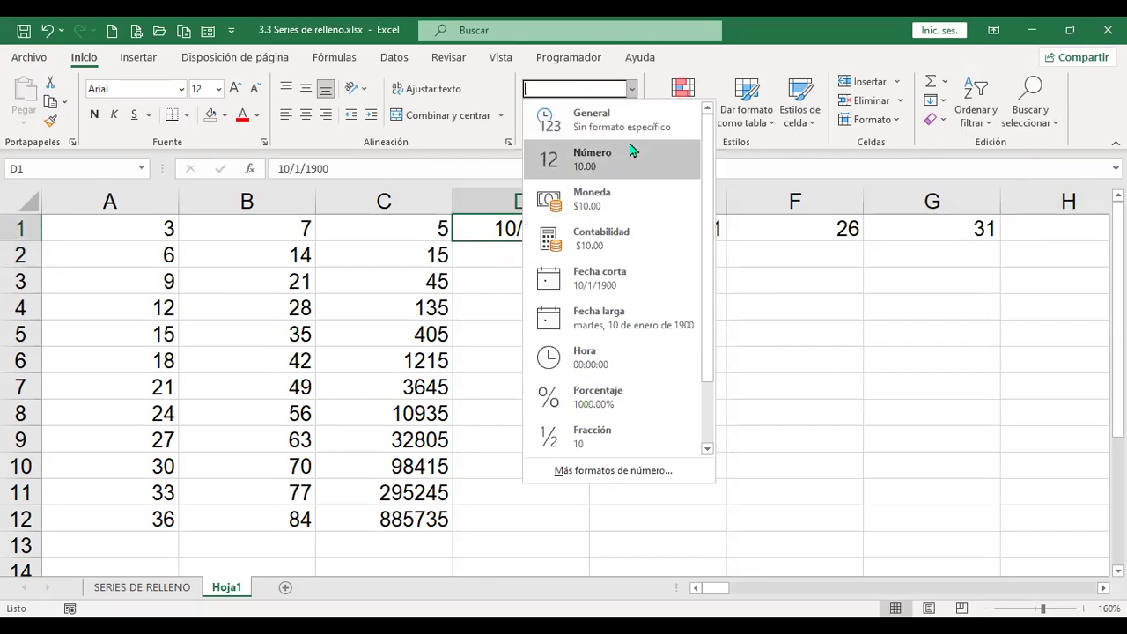
pyautogui.click(632, 132)
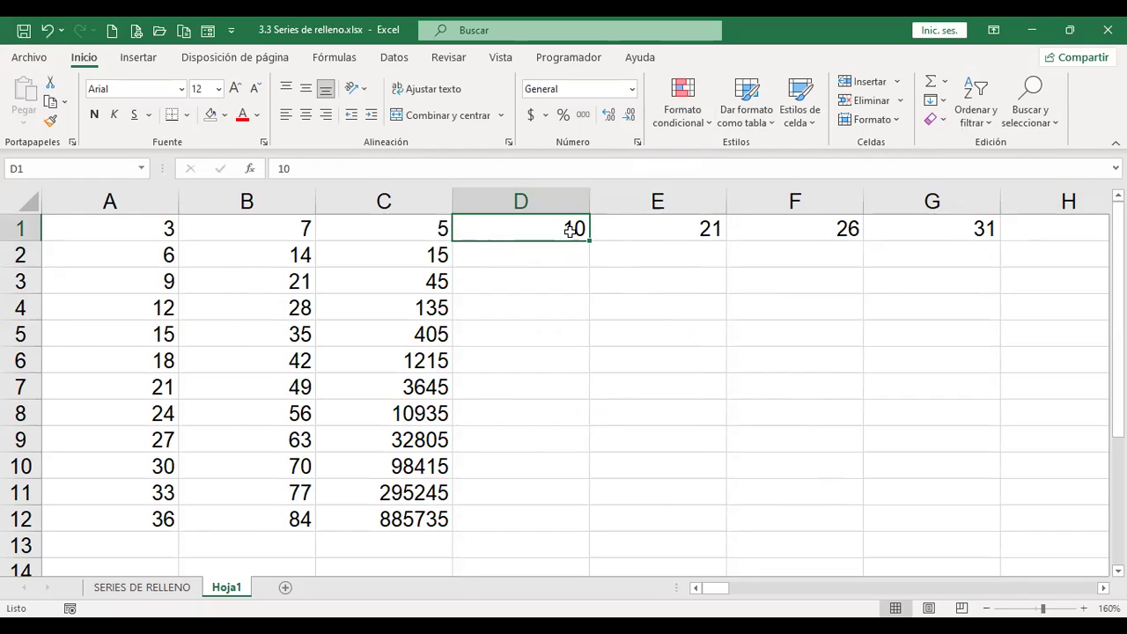
pyautogui.click(942, 104)
pyautogui.click(928, 253)
pyautogui.click(814, 318)
pyautogui.click(742, 284)
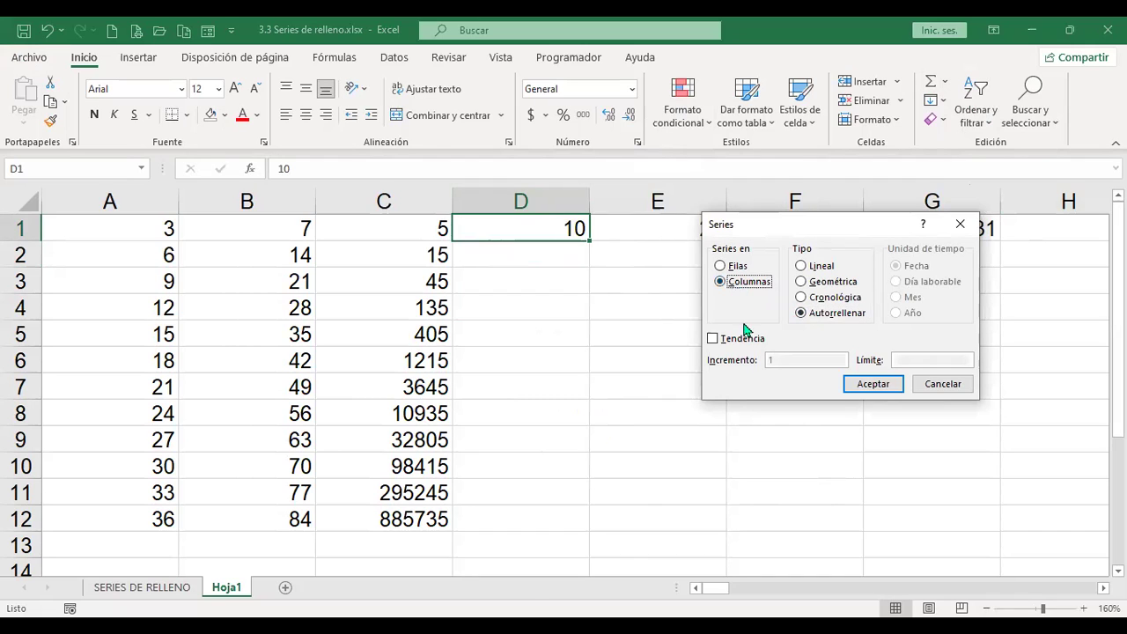
pyautogui.click(874, 384)
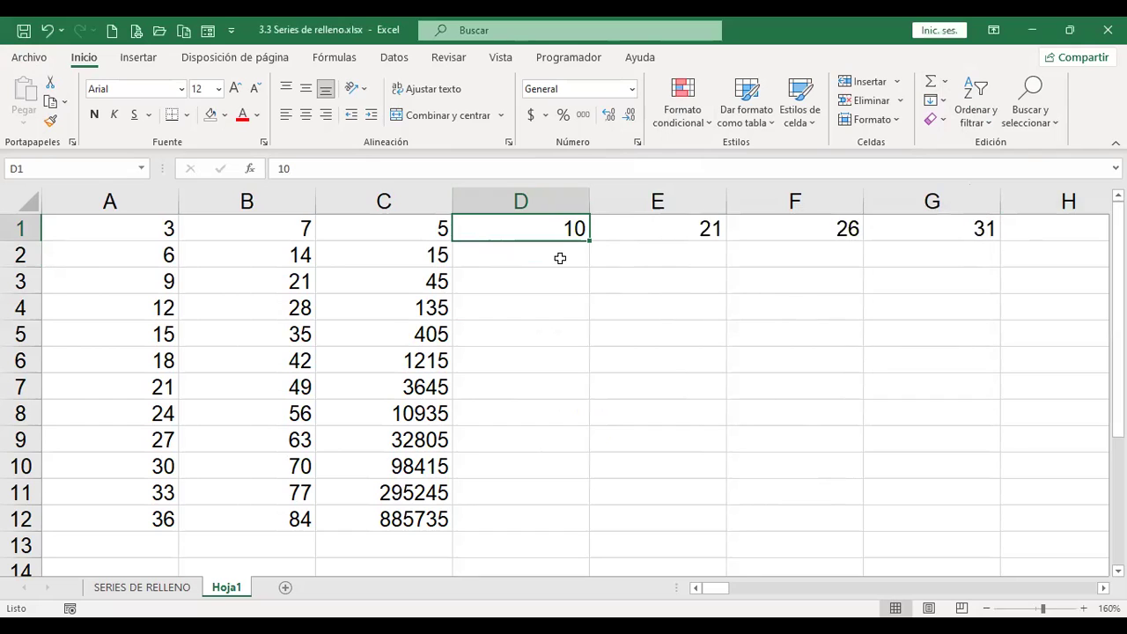
pyautogui.moveTo(553, 232); pyautogui.dragTo(539, 509)
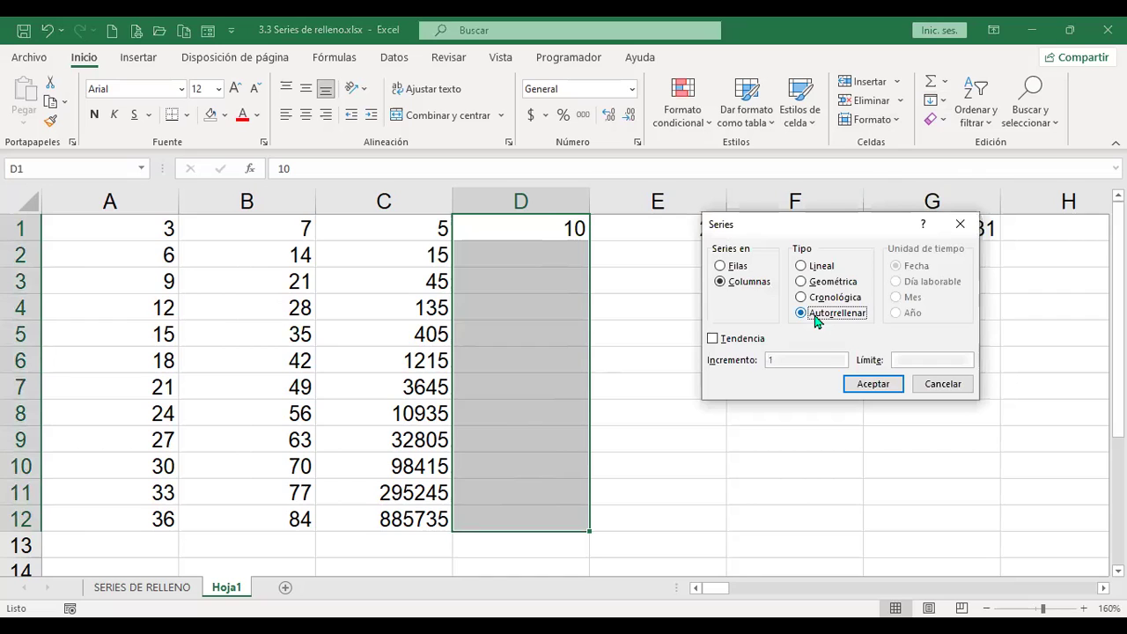
pyautogui.click(877, 388)
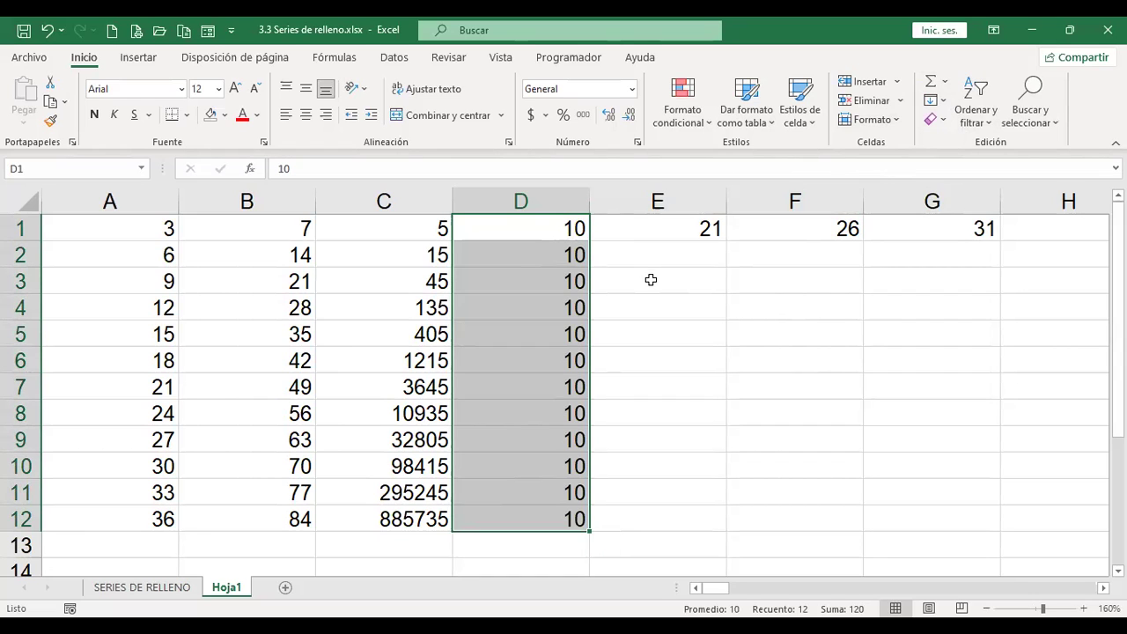
pyautogui.hotkey('ctrl', 'z')
pyautogui.press('Down')
pyautogui.write('20')
pyautogui.press('Return')
# Step: Set D2's number format to General so 20 shows as a plain number
pyautogui.press('Up')
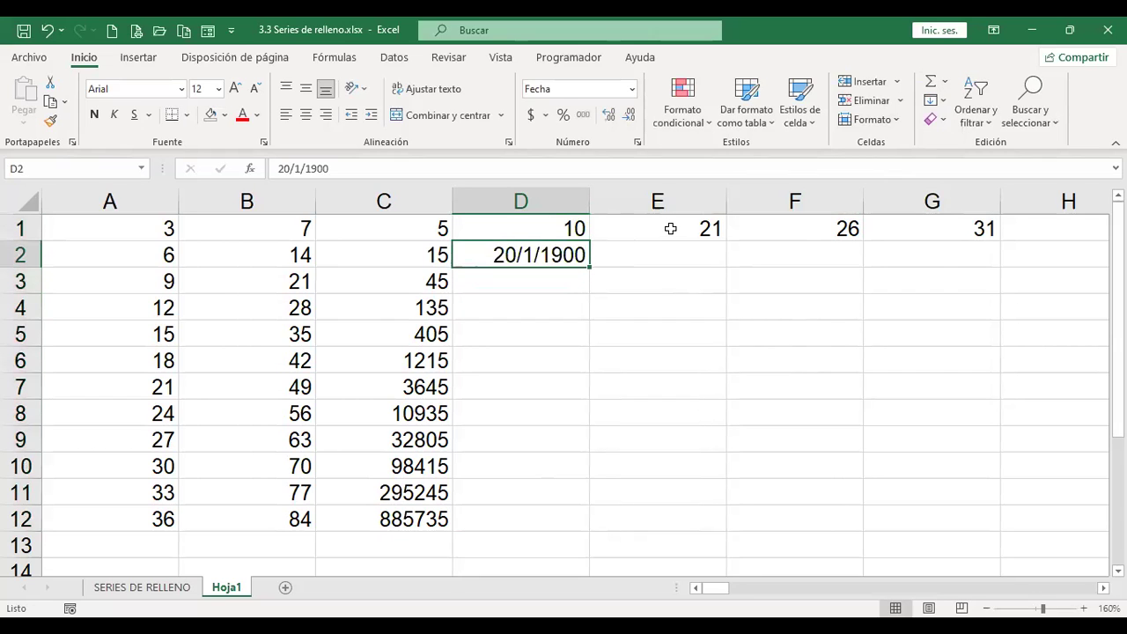
pyautogui.click(631, 89)
pyautogui.click(621, 121)
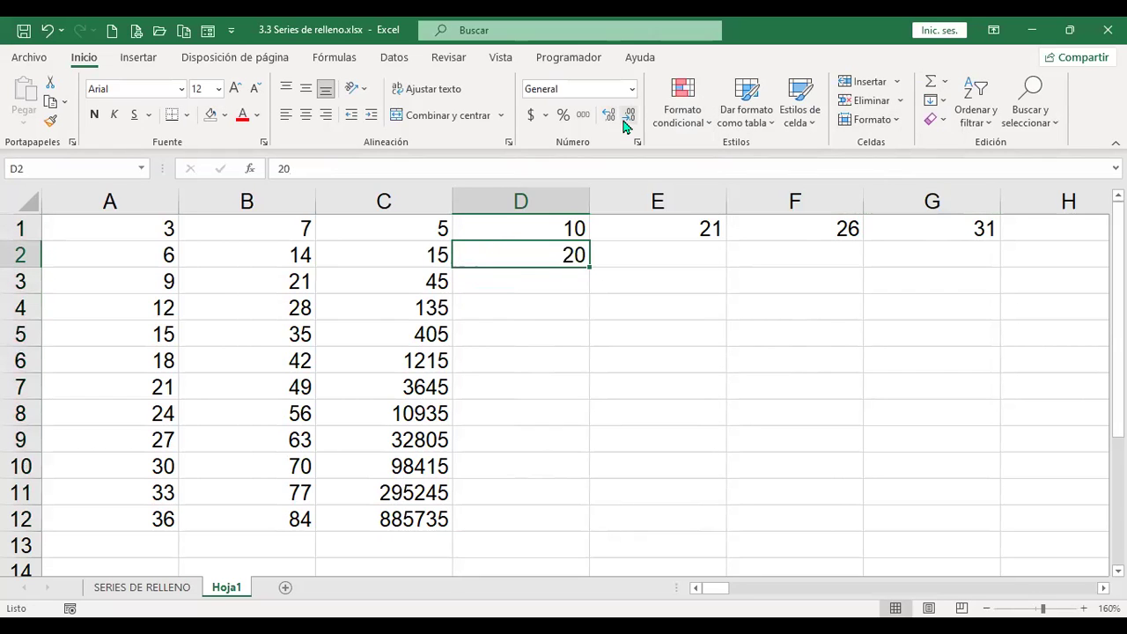
# Step: Select D1:D12 and fill it with an Autorrellenar series 10, 20 … 120
pyautogui.press('Up')
pyautogui.hotkey('shift', 'Down')
pyautogui.hotkey('shift', 'Down')
pyautogui.hotkey('shift', 'Down')
pyautogui.hotkey('shift', 'Down')
pyautogui.hotkey('shift', 'Down')
pyautogui.hotkey('shift', 'Down')
pyautogui.hotkey('shift', 'Down')
pyautogui.hotkey('shift', 'Down')
pyautogui.hotkey('shift', 'Down')
pyautogui.hotkey('shift', 'Down')
pyautogui.hotkey('shift', 'Down')
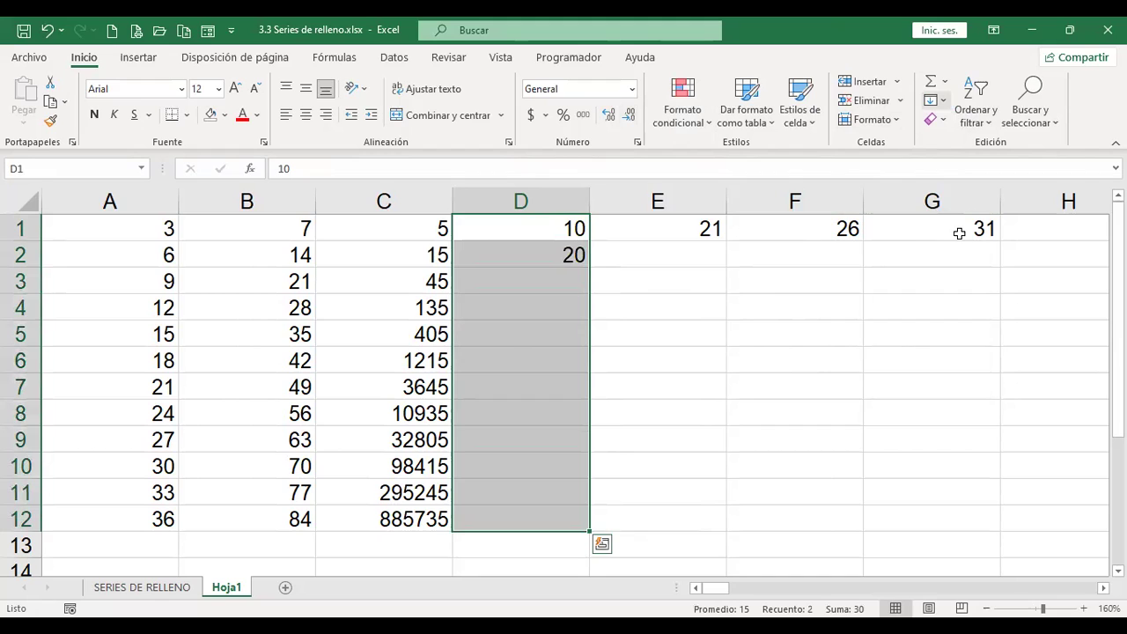
pyautogui.hotkey('alt', 'h')
pyautogui.press('f')
pyautogui.press('i')
pyautogui.press('s')
pyautogui.click(801, 312)
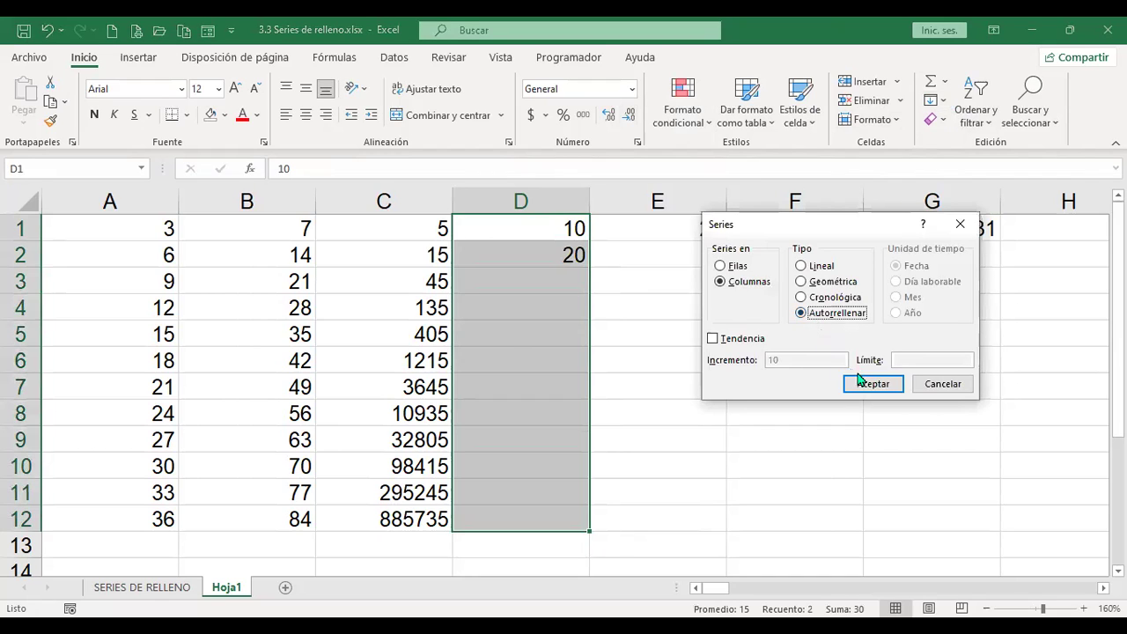
pyautogui.click(873, 385)
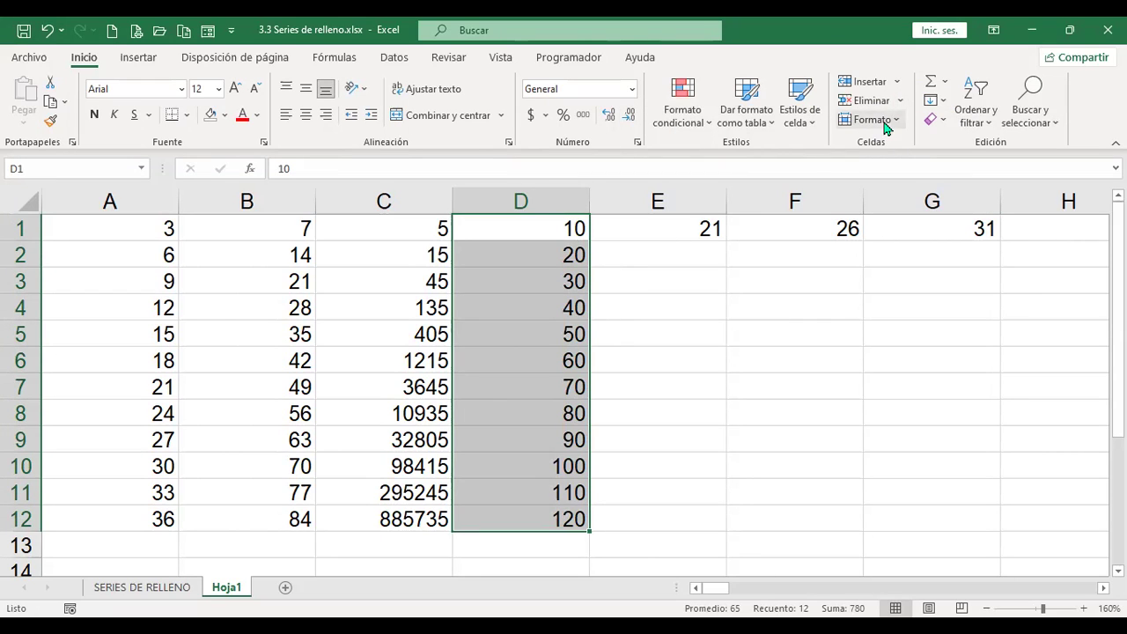
pyautogui.click(943, 102)
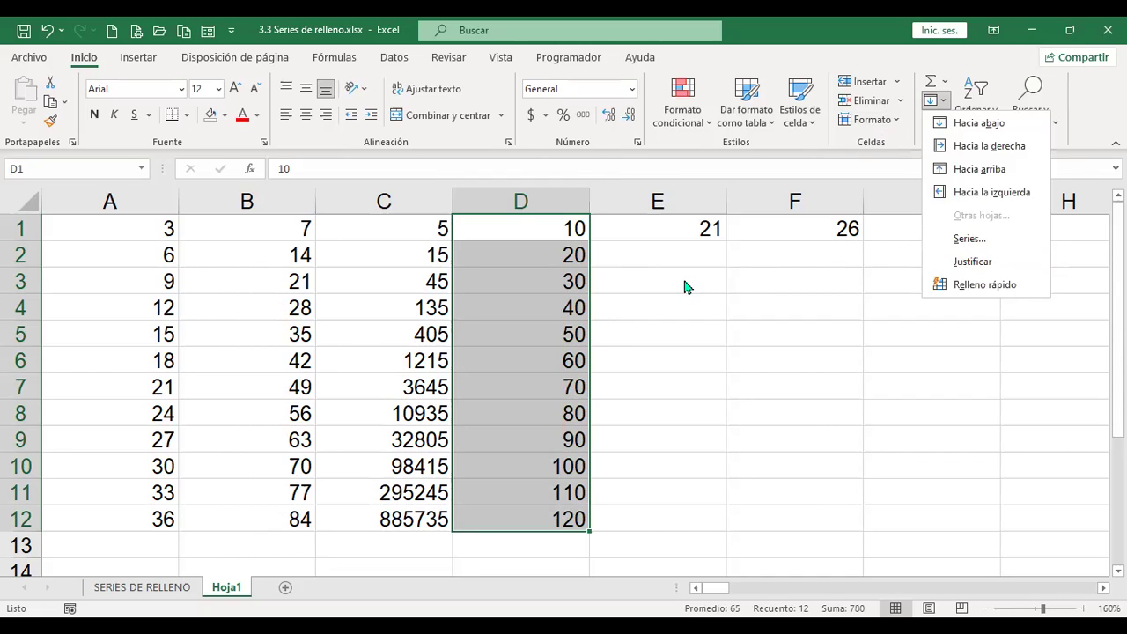
# Step: Delete the row-1 step-of-5 values from E1 through CV1 and return to E1
pyautogui.press('Escape')
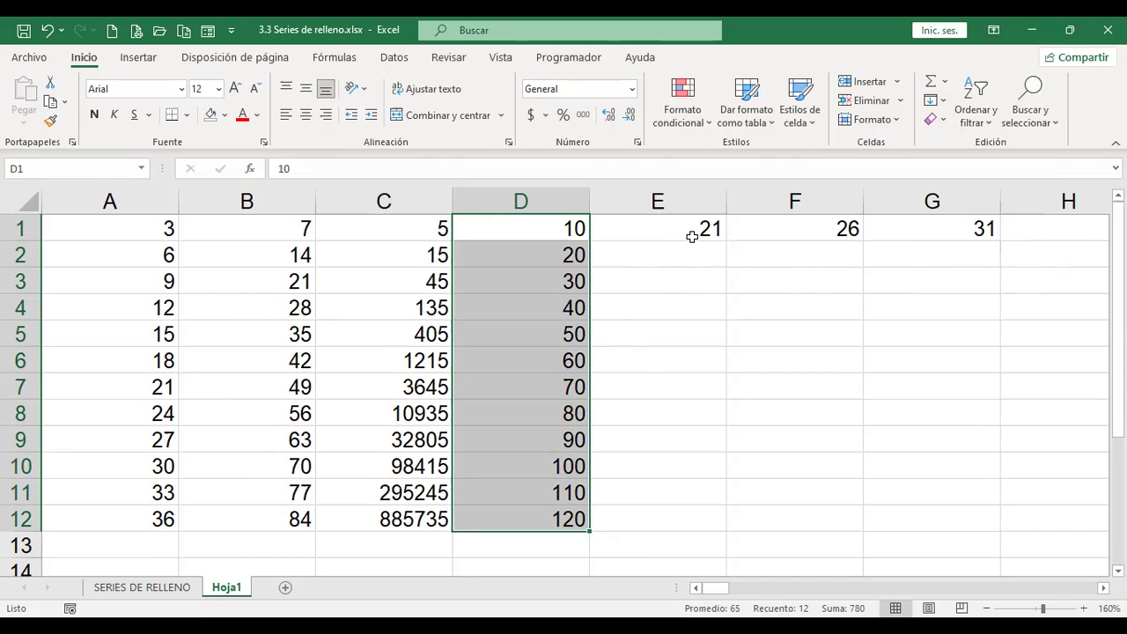
pyautogui.click(694, 231)
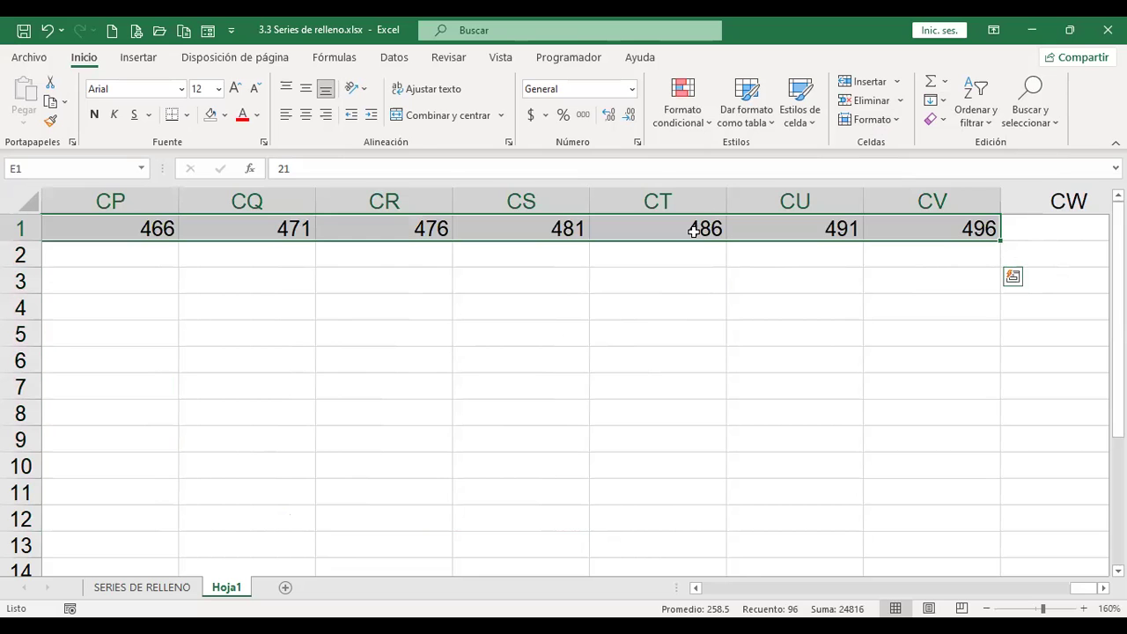
pyautogui.press('Delete')
pyautogui.hotkey('ctrl', 'Home')
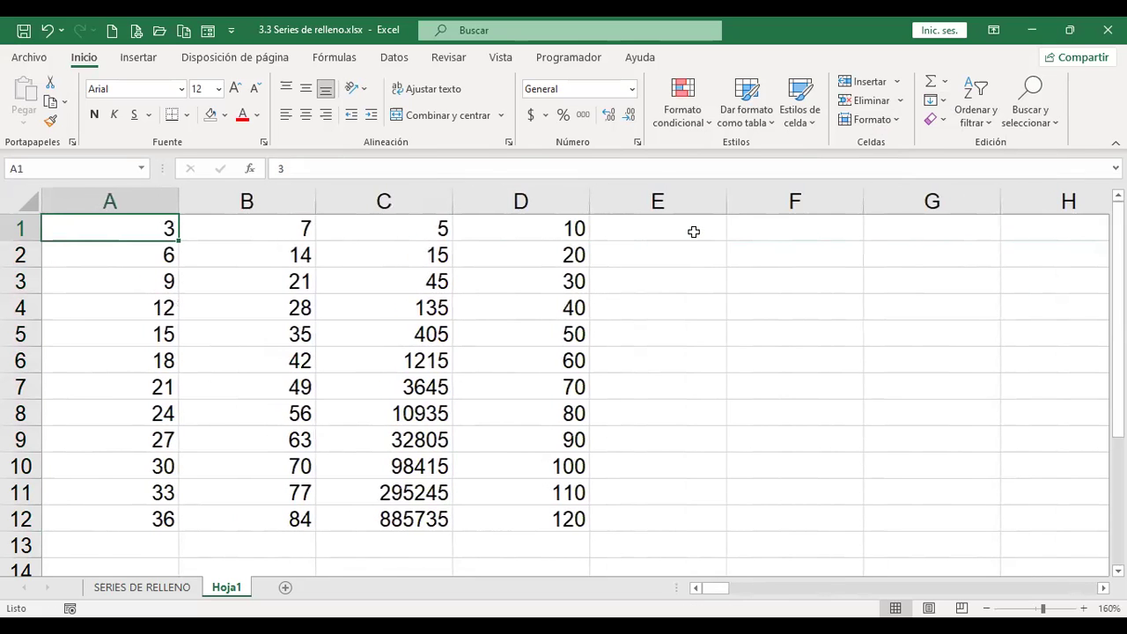
pyautogui.click(694, 232)
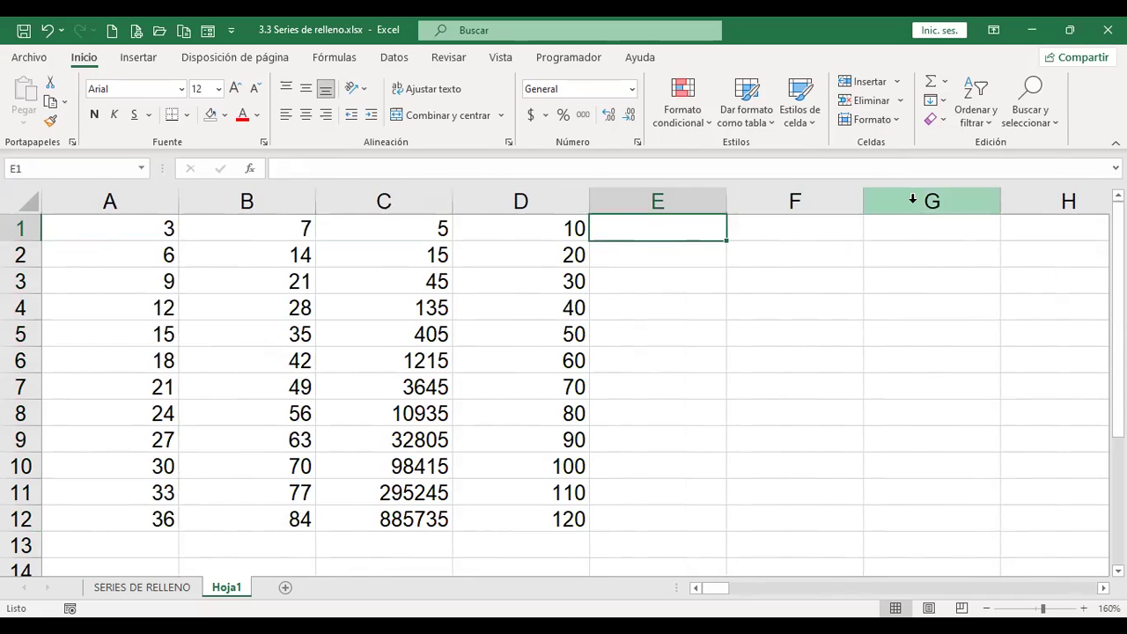
# Step: Type Lunes in E1 and Martes in E2
pyautogui.write('Lunes')
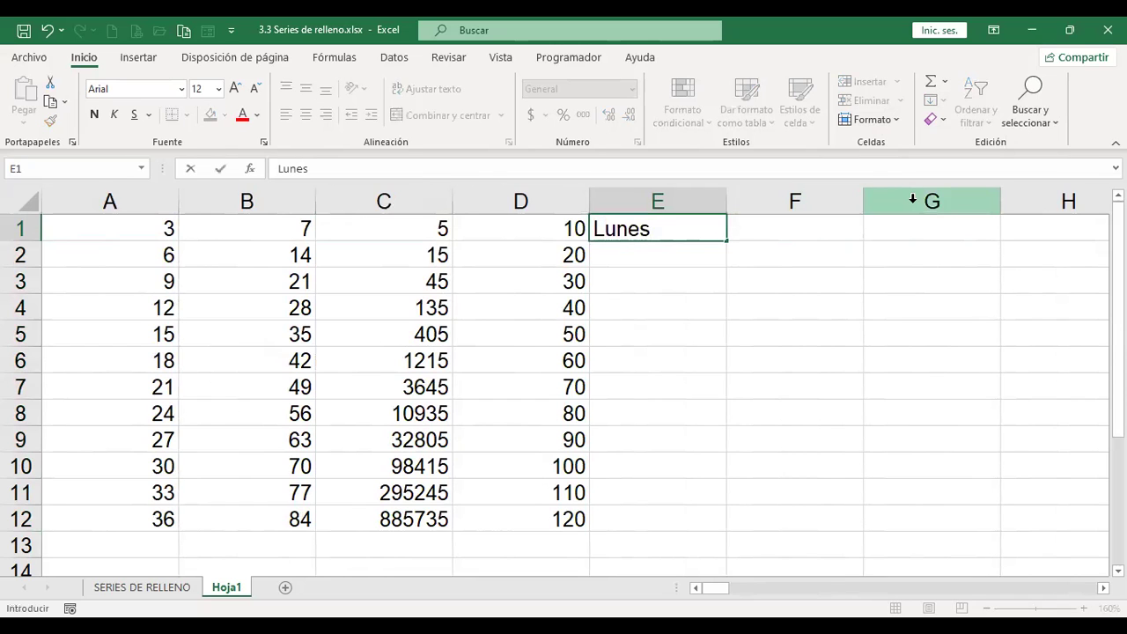
pyautogui.press('Return')
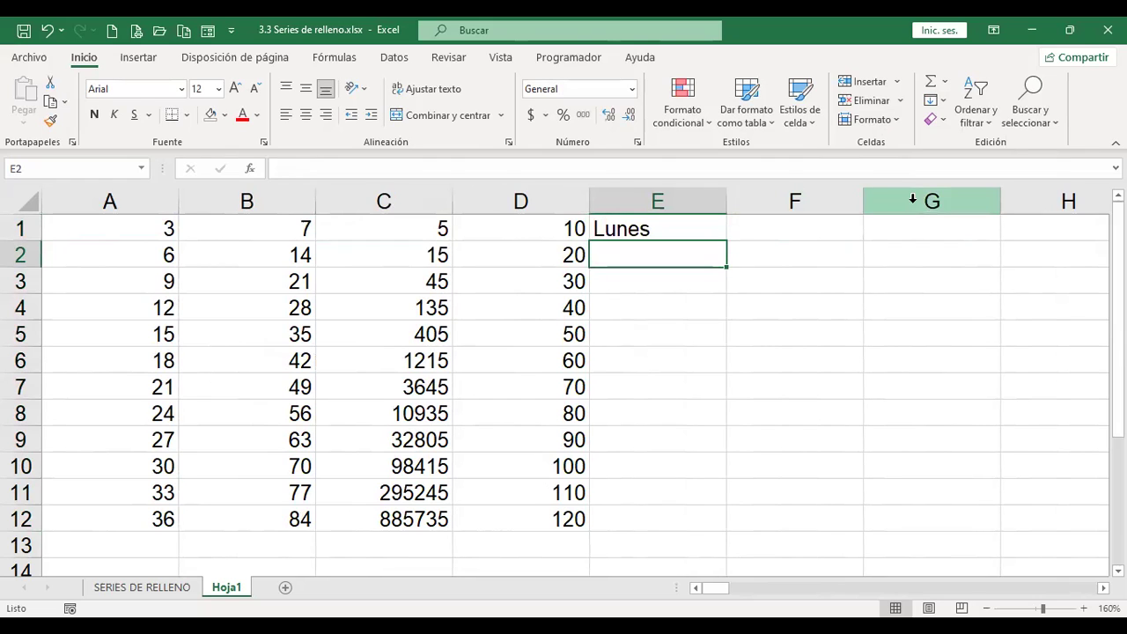
pyautogui.write('Martes')
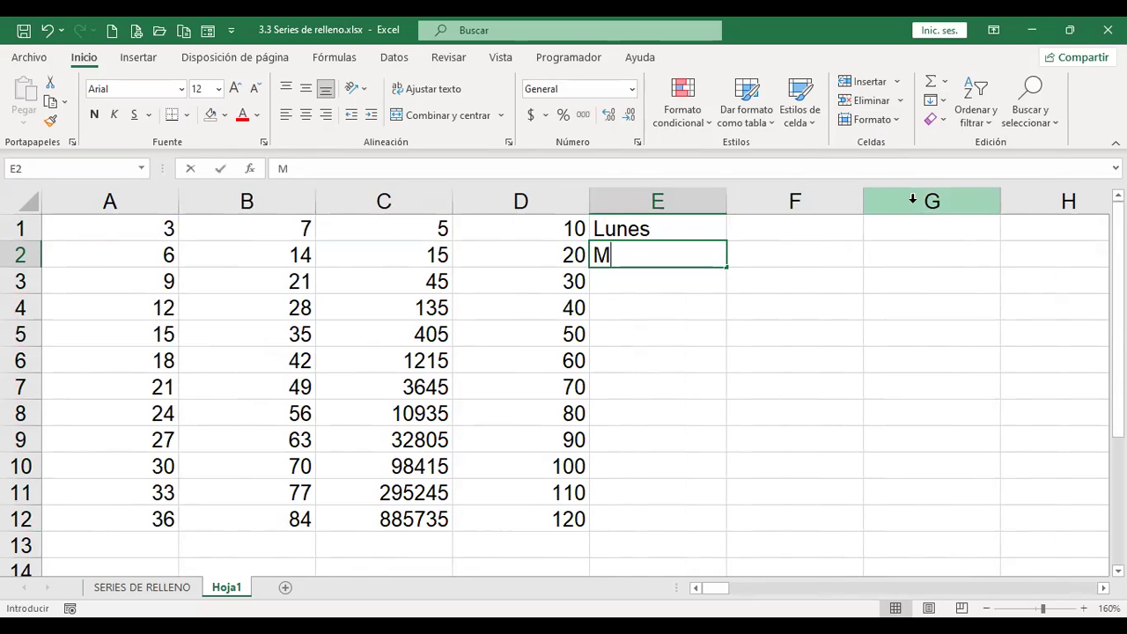
pyautogui.press('Return')
pyautogui.press('Up')
pyautogui.press('Up')
pyautogui.press('Down')
pyautogui.press('Down')
# Step: Add Miércoles and Jueves in E3:E4, then select from E1 down column E
pyautogui.write('Miércoles')
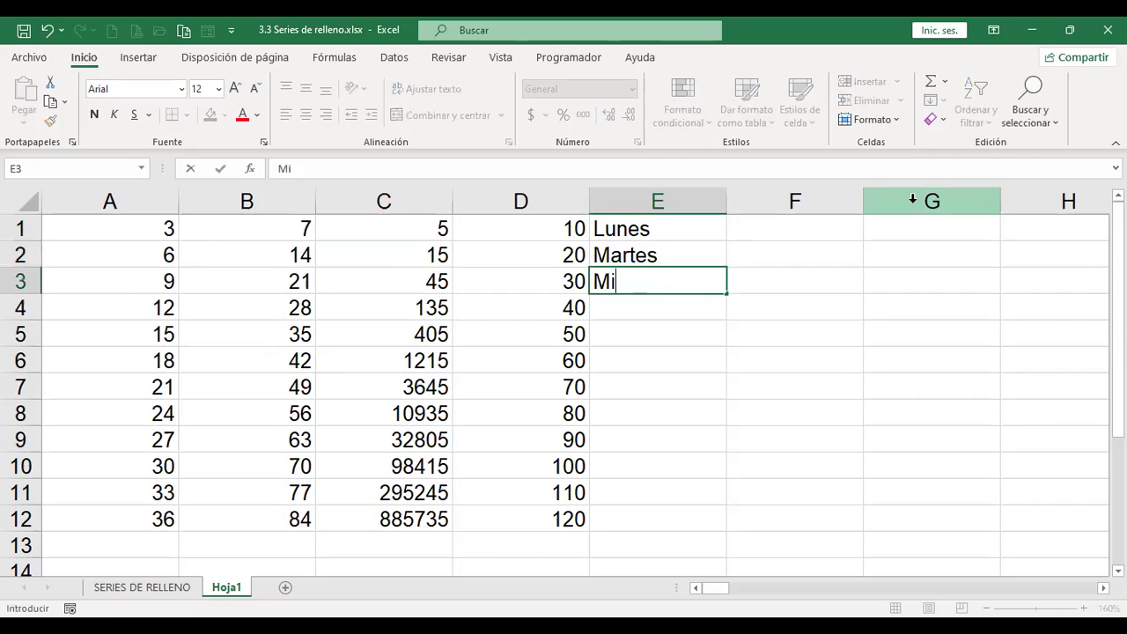
pyautogui.press('Return')
pyautogui.write('Jueves')
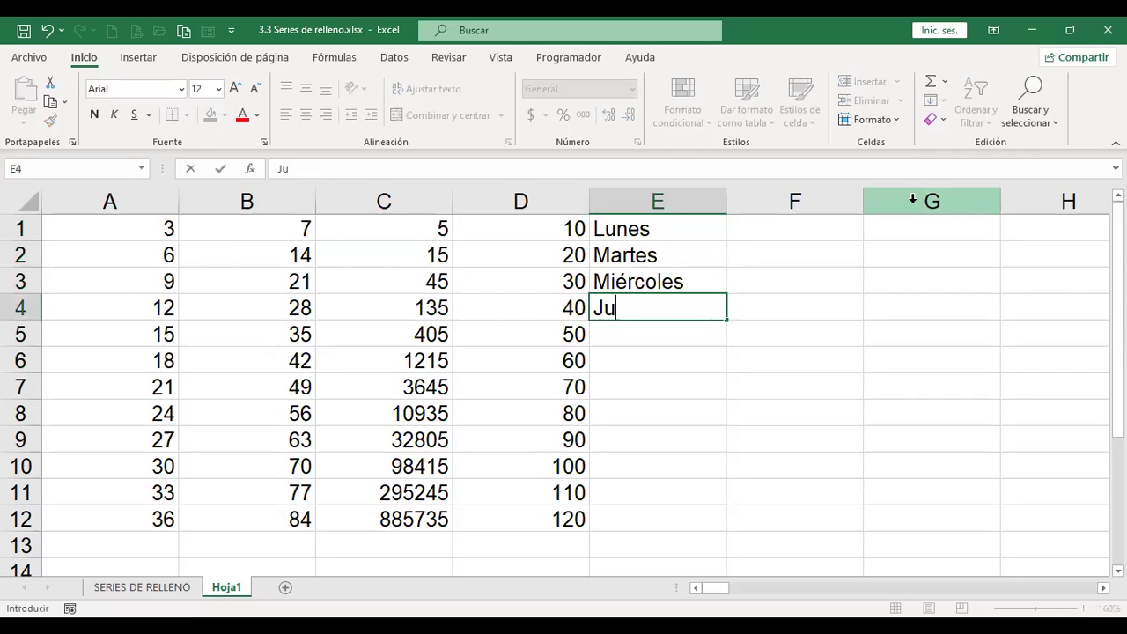
pyautogui.press('Return')
pyautogui.press('Up')
pyautogui.press('Up')
pyautogui.press('Up')
pyautogui.press('Up')
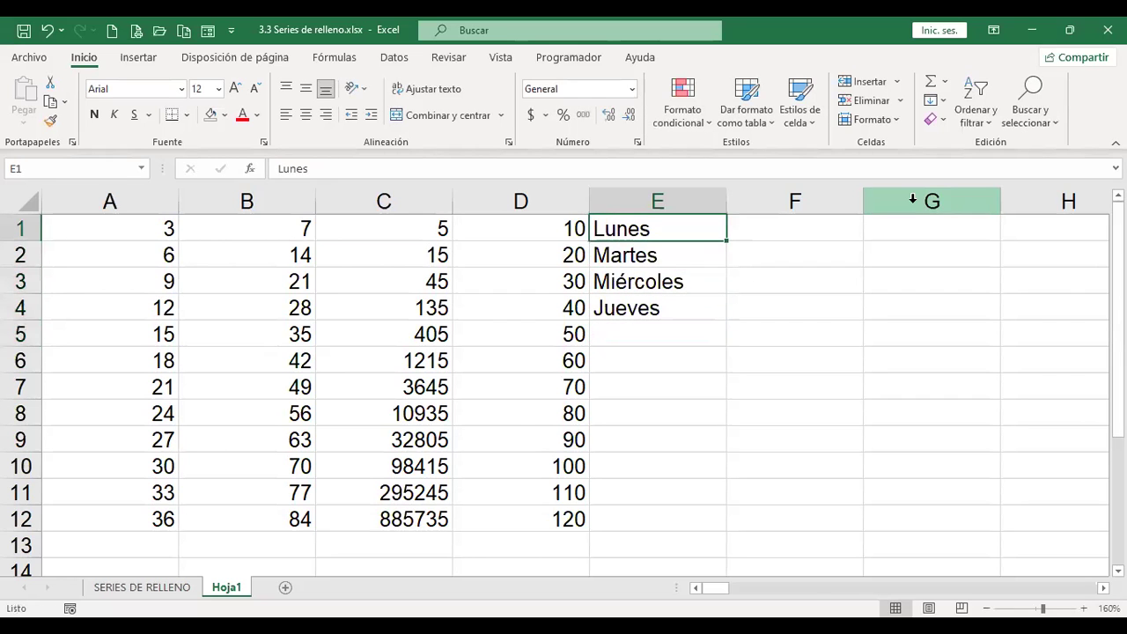
pyautogui.hotkey('shift', 'Down')
pyautogui.hotkey('shift', 'Down')
pyautogui.hotkey('shift', 'Down')
pyautogui.hotkey('shift', 'Down')
pyautogui.hotkey('shift', 'Down')
pyautogui.hotkey('shift', 'Down')
pyautogui.hotkey('shift', 'Down')
pyautogui.hotkey('shift', 'Down')
pyautogui.hotkey('shift', 'Down')
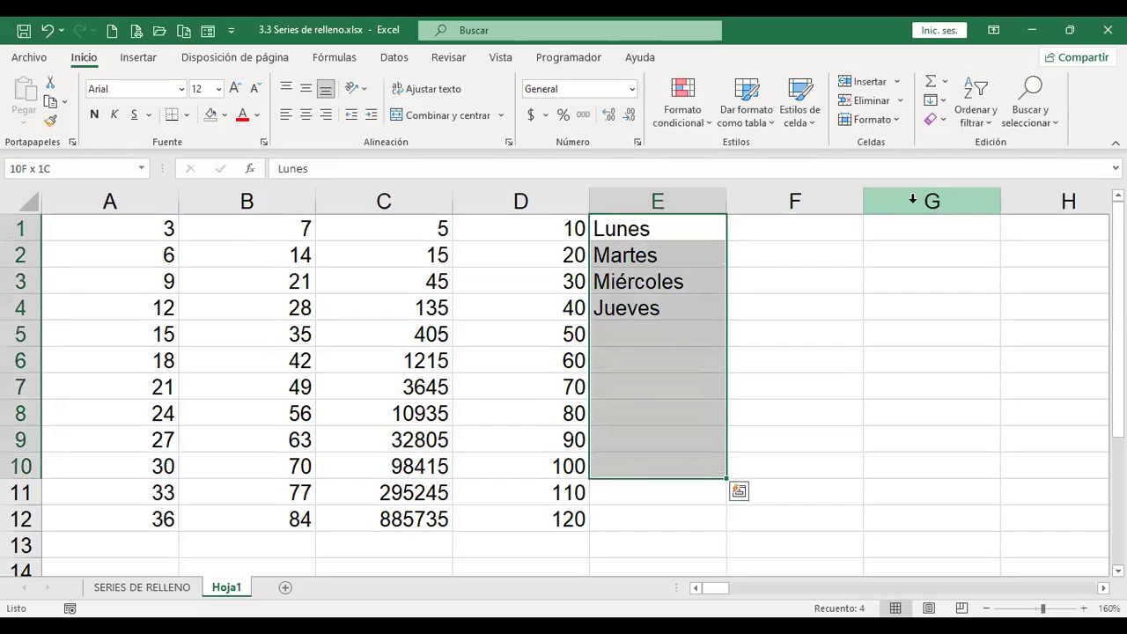
pyautogui.hotkey('shift', 'Down')
pyautogui.hotkey('shift', 'Down')
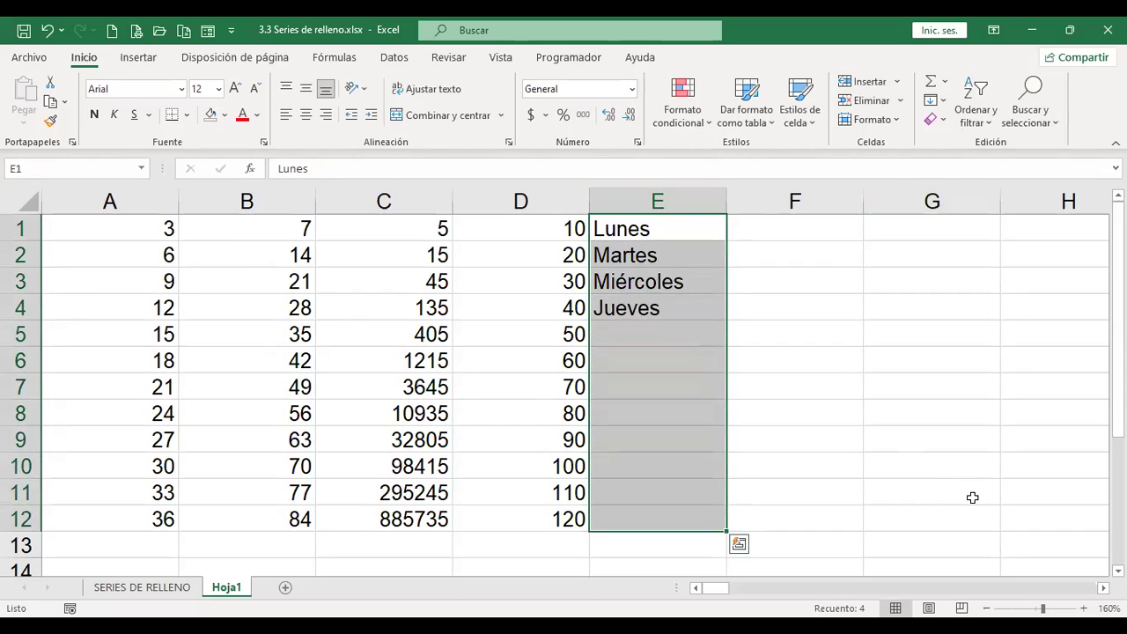
pyautogui.click(944, 102)
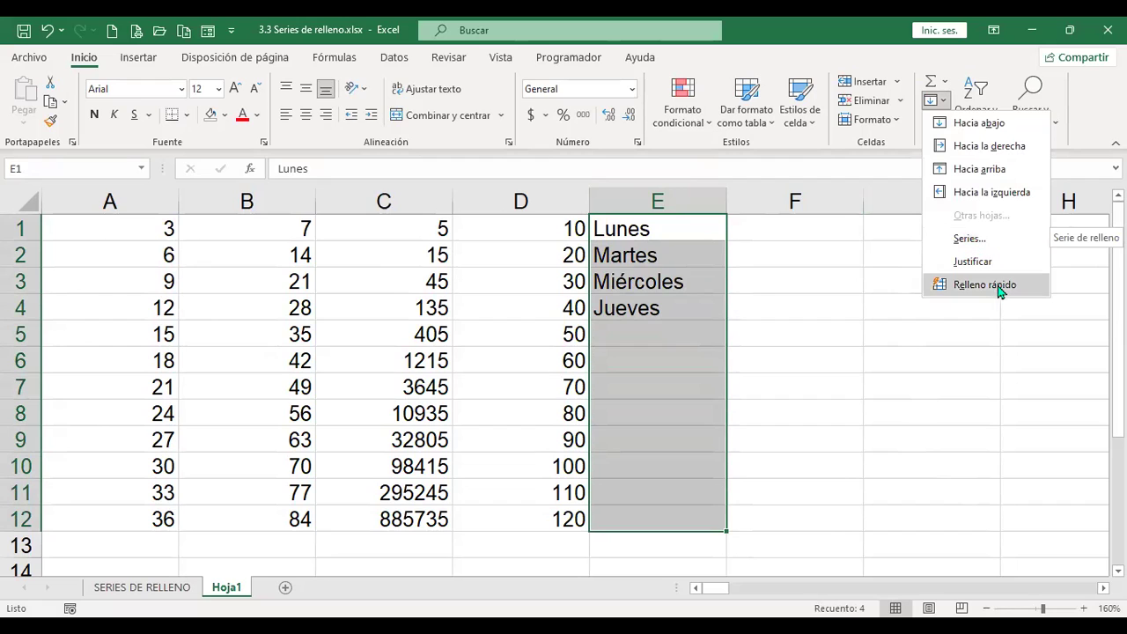
pyautogui.click(984, 284)
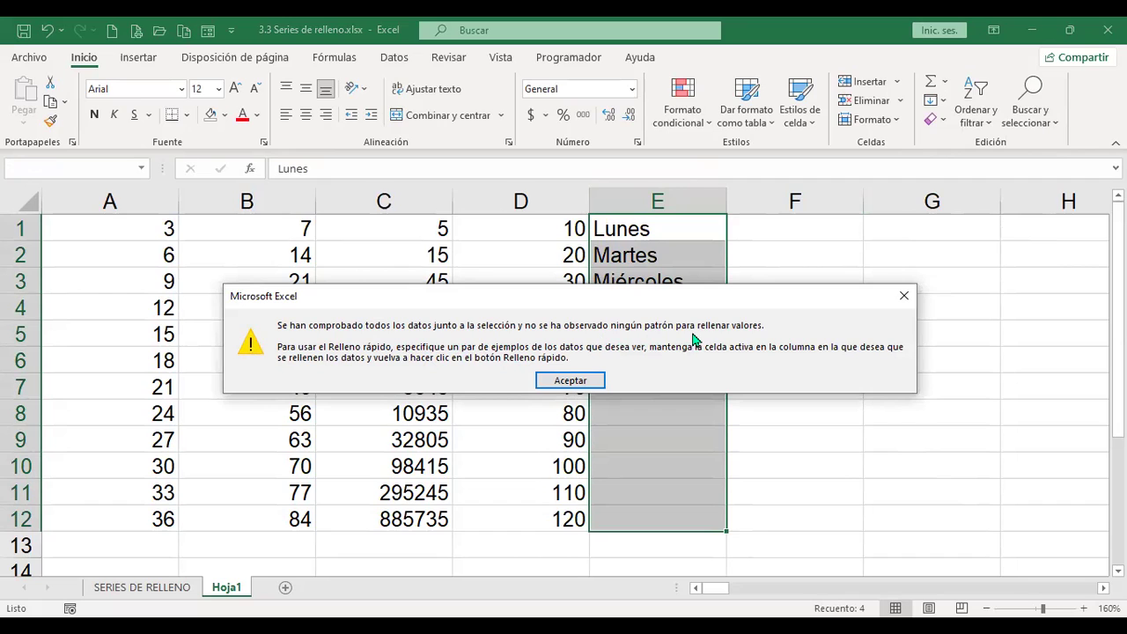
pyautogui.click(589, 381)
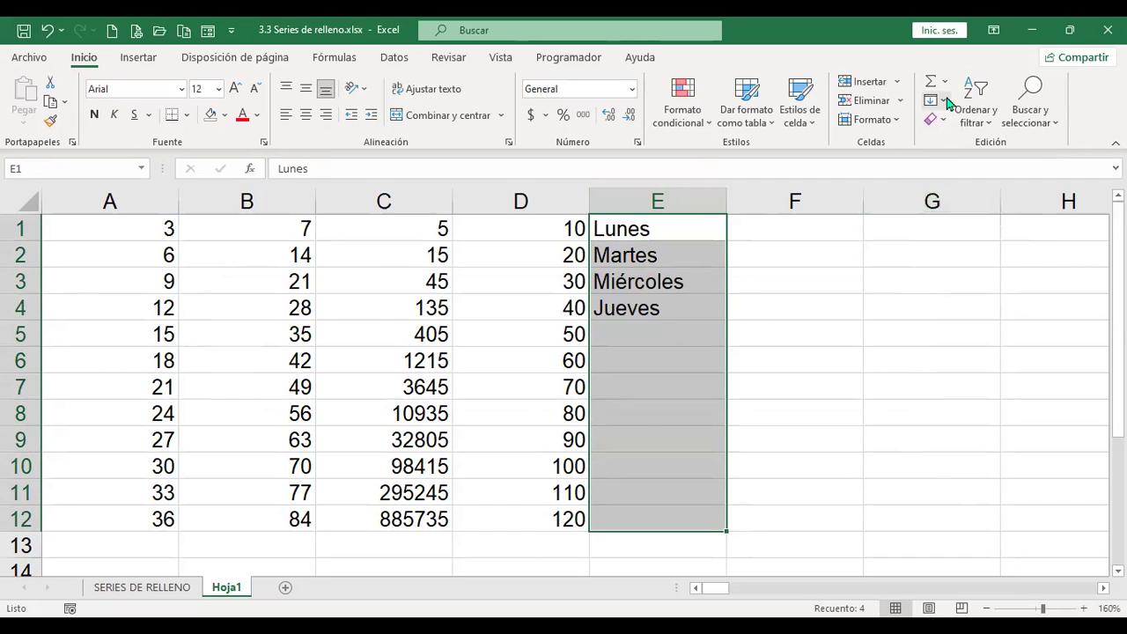
pyautogui.click(657, 330)
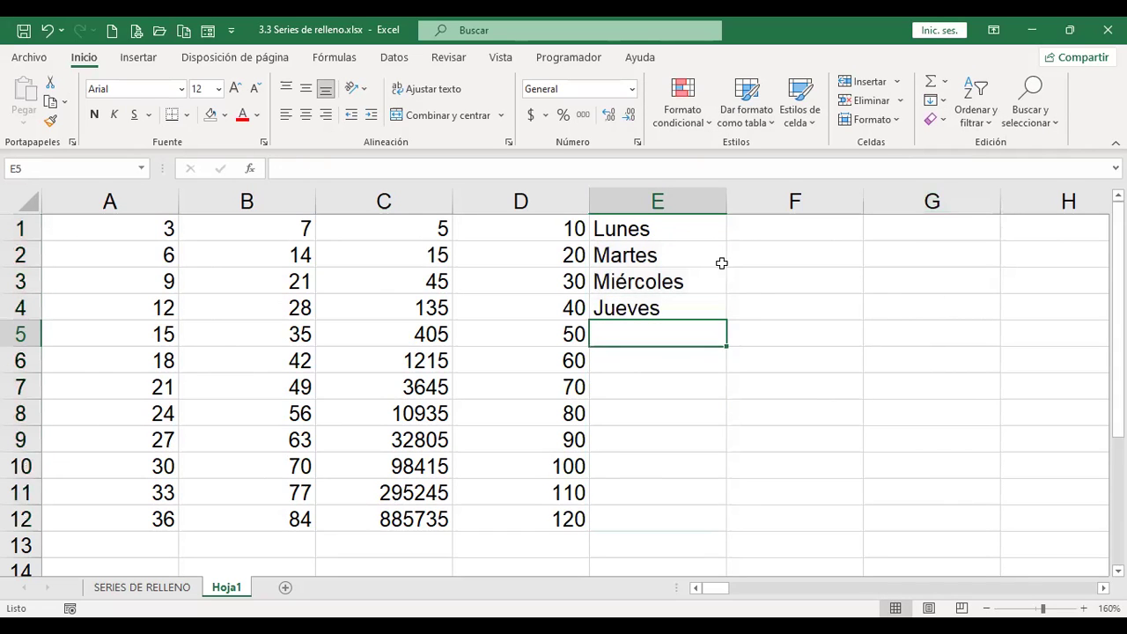
# Step: Open Listas personalizadas from Archivo > Opciones > Avanzadas and begin a new list
pyautogui.click(29, 58)
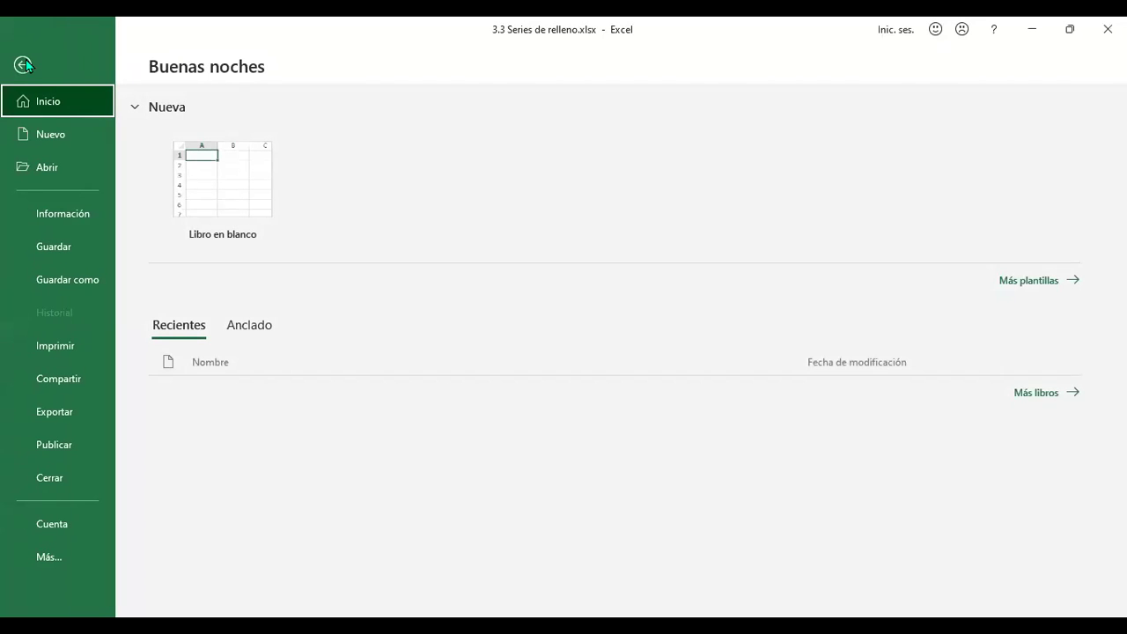
pyautogui.click(65, 551)
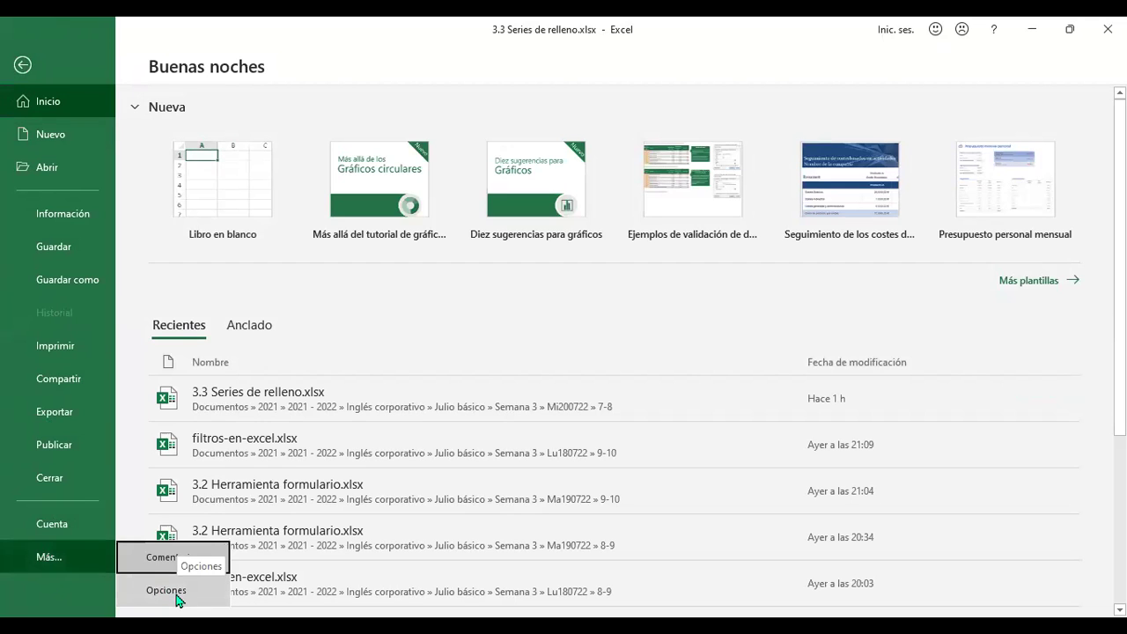
pyautogui.click(177, 596)
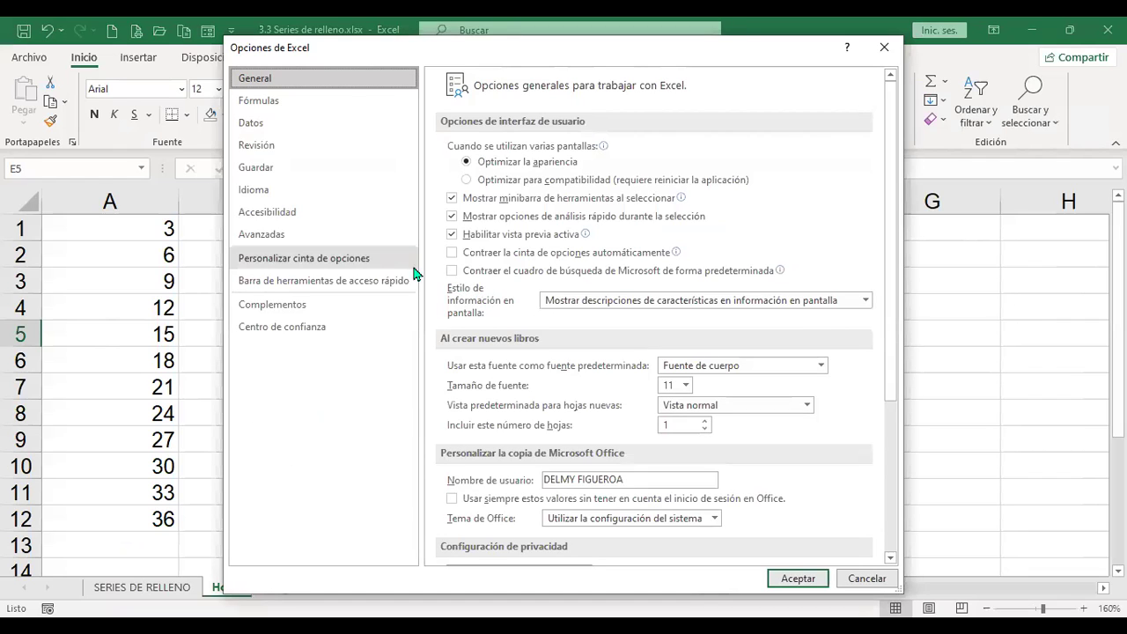
pyautogui.click(270, 239)
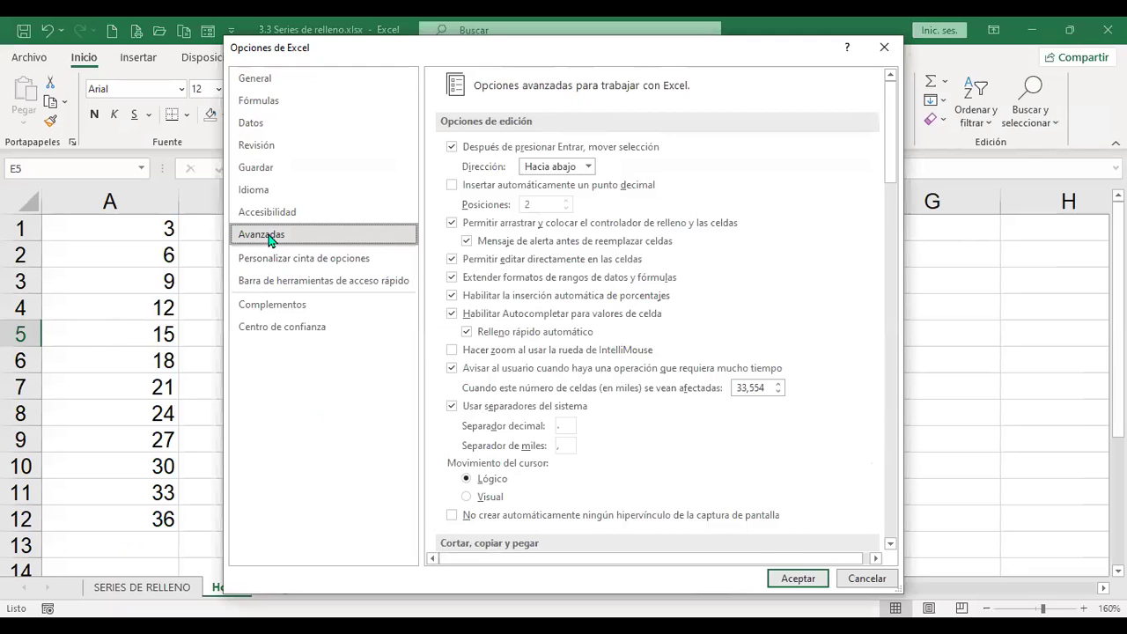
pyautogui.scroll(-2, 897, 265)
pyautogui.moveTo(896, 265); pyautogui.dragTo(897, 500)
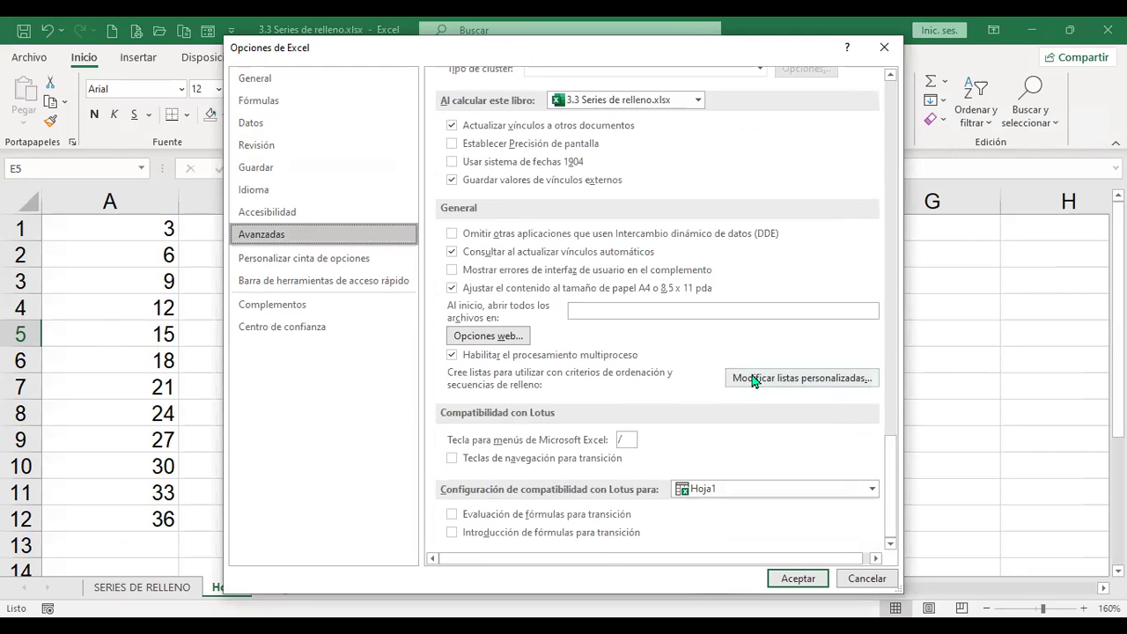
pyautogui.click(814, 381)
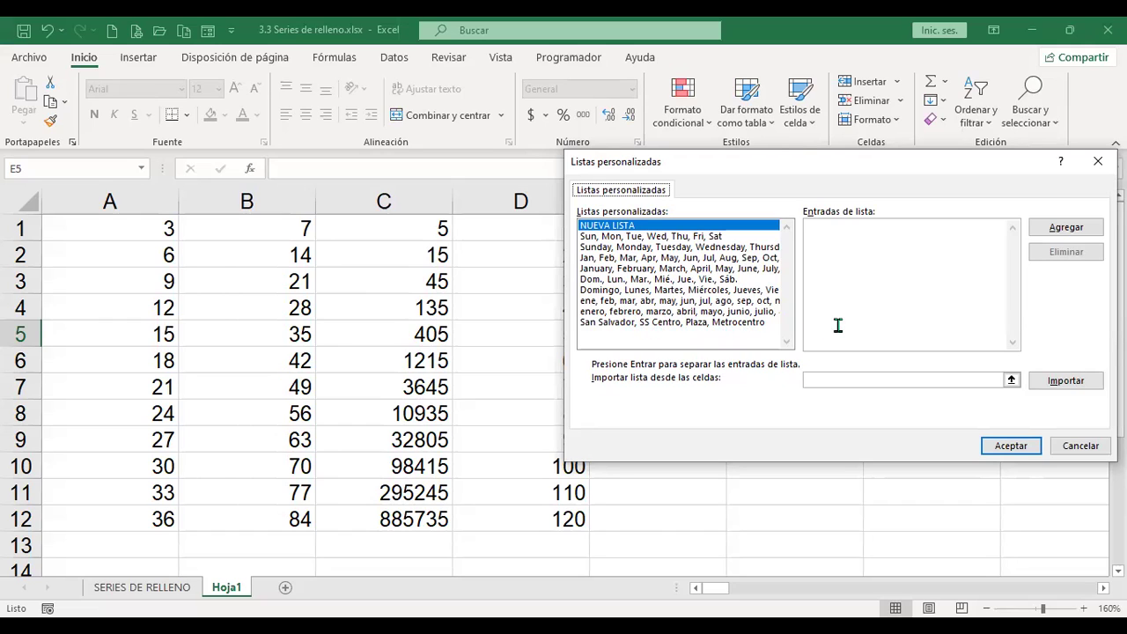
pyautogui.click(837, 255)
# Step: Enter Lunes, Martes, Miércoles, Jueves as list entries and add them as a custom list
pyautogui.write('Lunes')
pyautogui.press('Return')
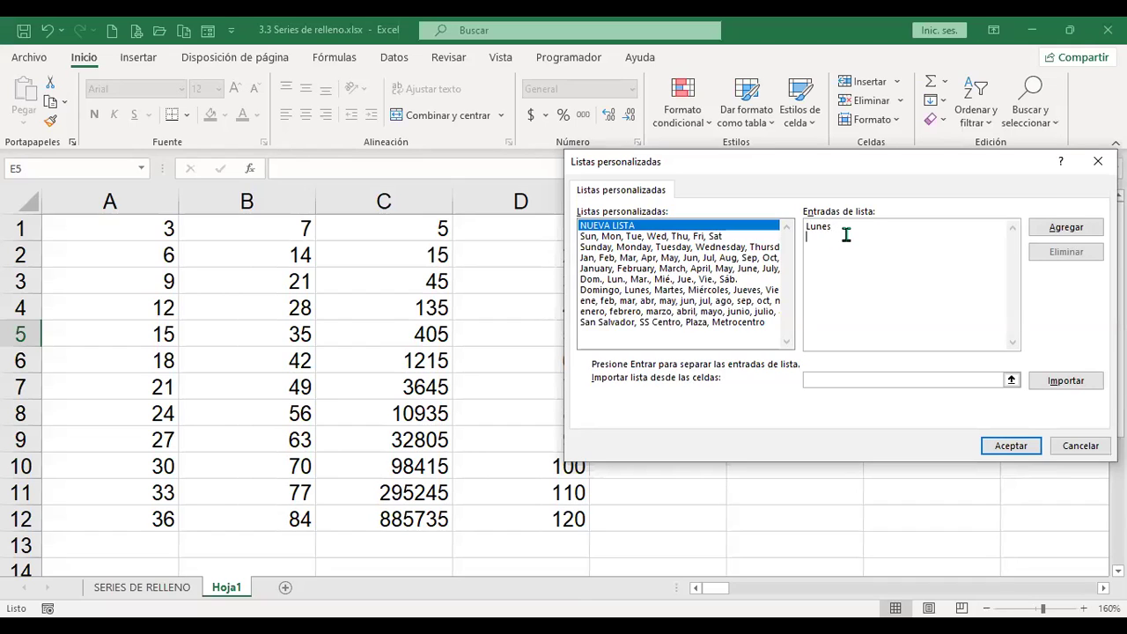
pyautogui.write('Martes')
pyautogui.press('Return')
pyautogui.write('Miércoles')
pyautogui.press('Return')
pyautogui.write('Jueves')
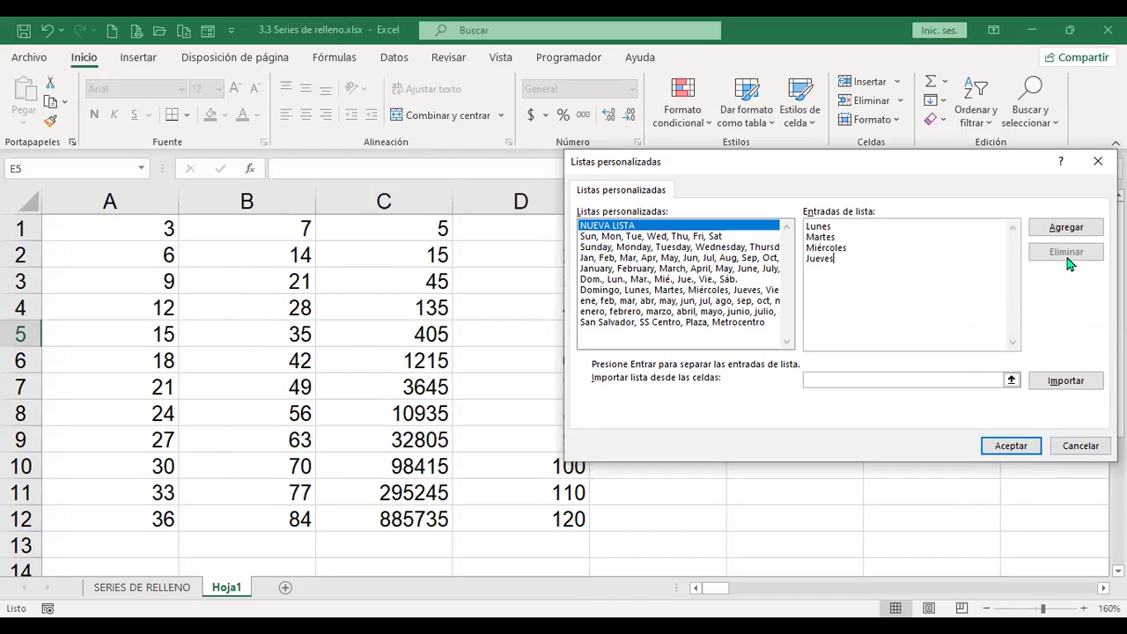
pyautogui.click(1054, 227)
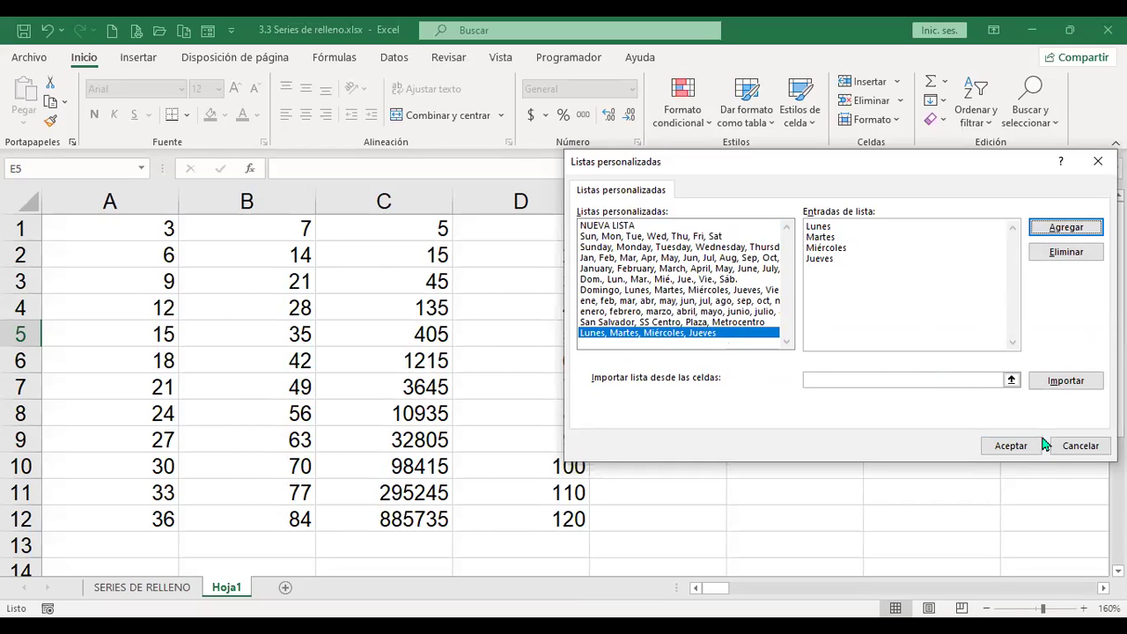
# Step: Confirm the custom lists and close Excel Options back to the worksheet
pyautogui.click(1006, 447)
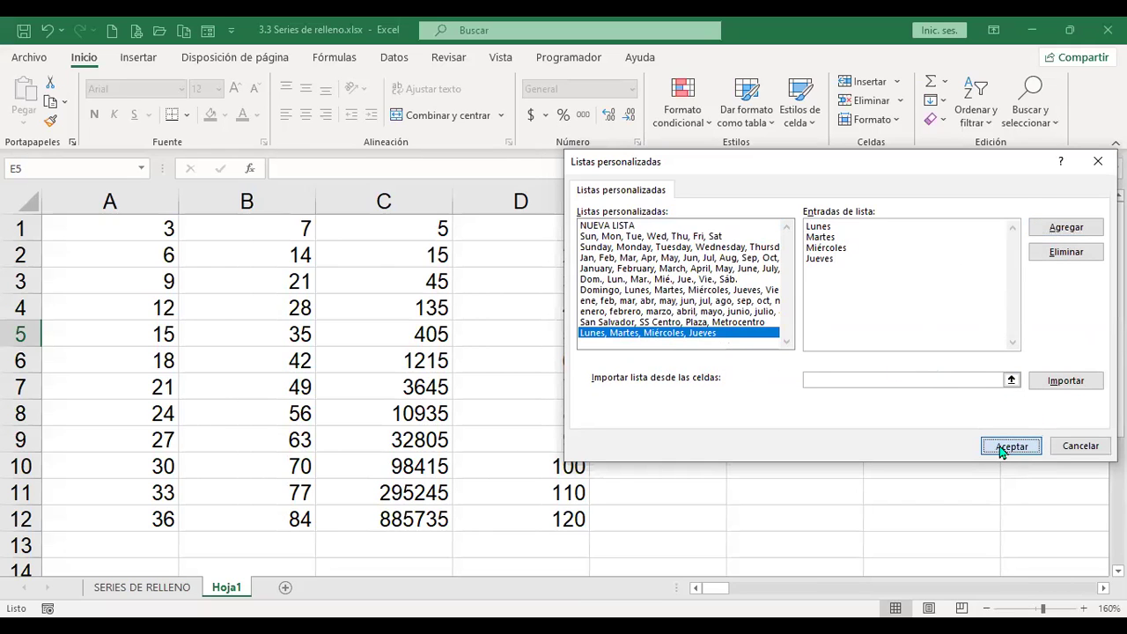
pyautogui.scroll(-15, 781, 400)
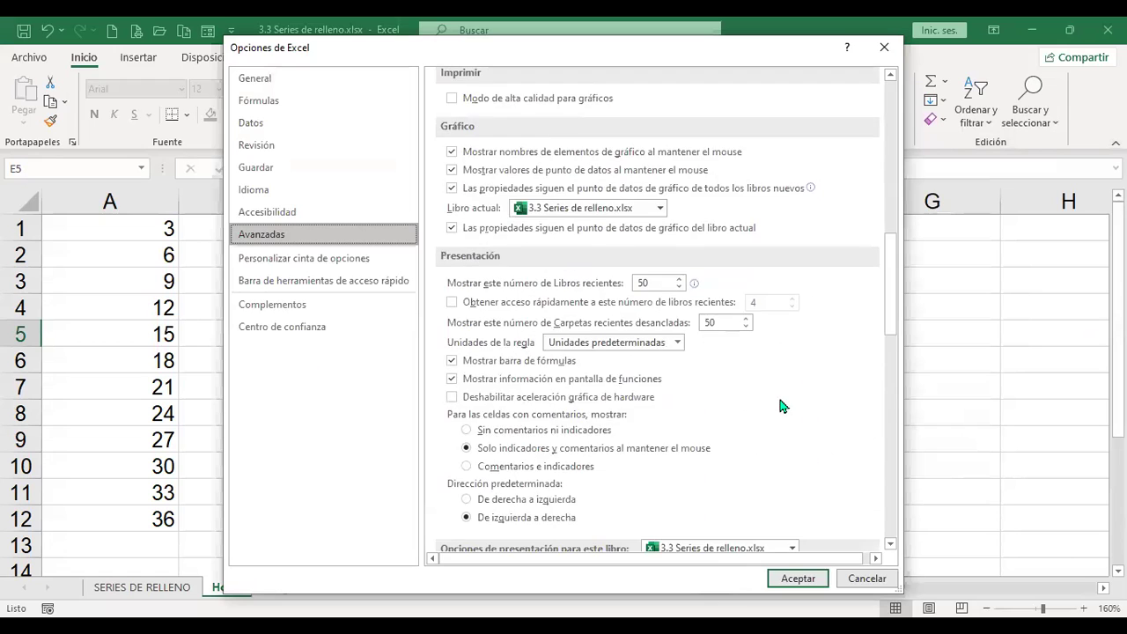
pyautogui.moveTo(894, 328); pyautogui.dragTo(885, 498)
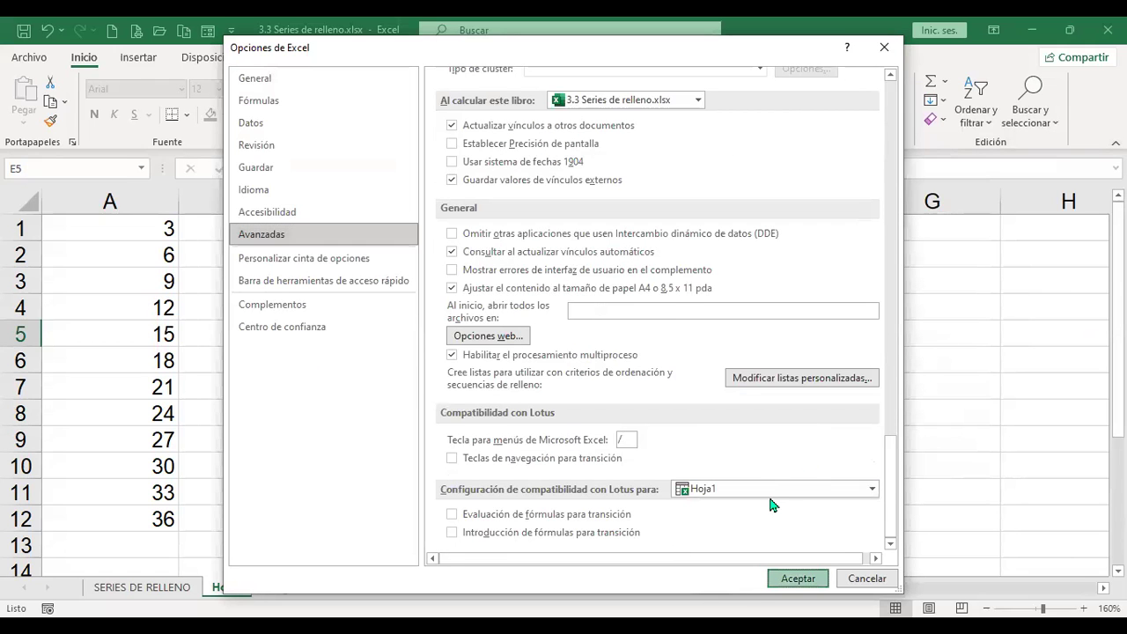
pyautogui.click(773, 576)
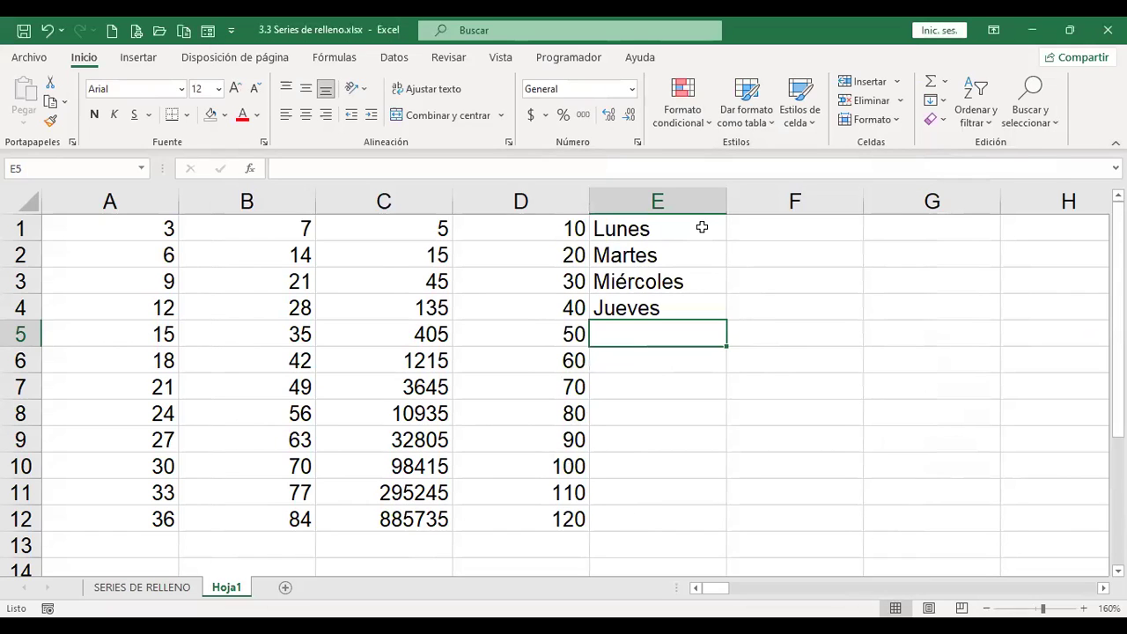
# Step: Select E1:E12 and try Flash Fill and Fill Down, undoing the copied Lunes
pyautogui.moveTo(702, 227); pyautogui.dragTo(695, 498)
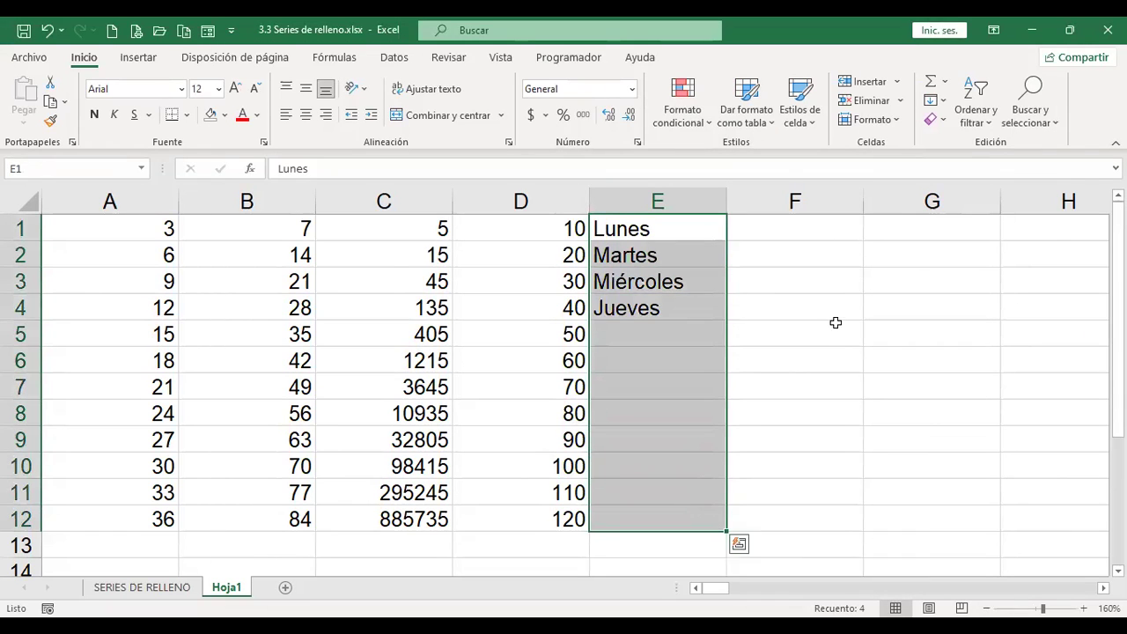
pyautogui.click(944, 103)
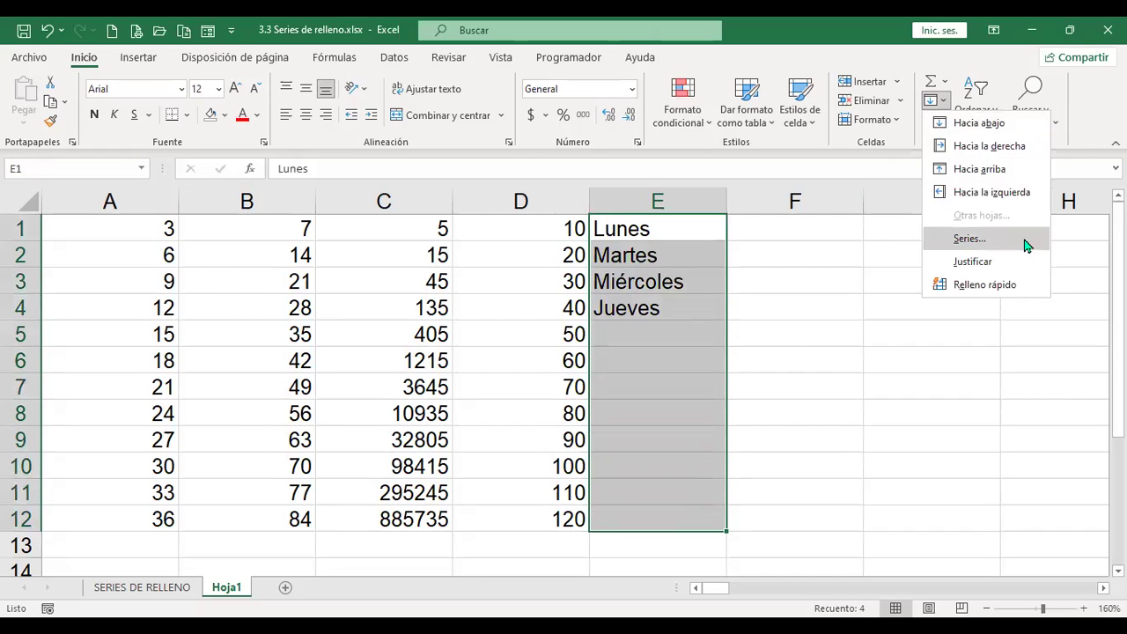
pyautogui.click(1003, 291)
pyautogui.click(566, 380)
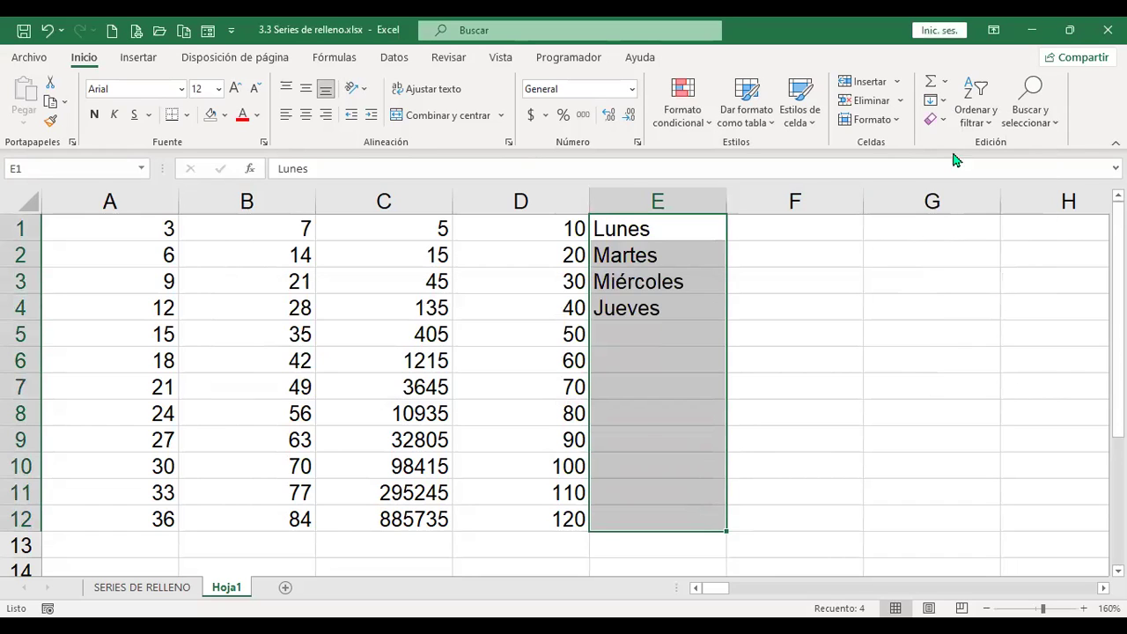
pyautogui.click(943, 101)
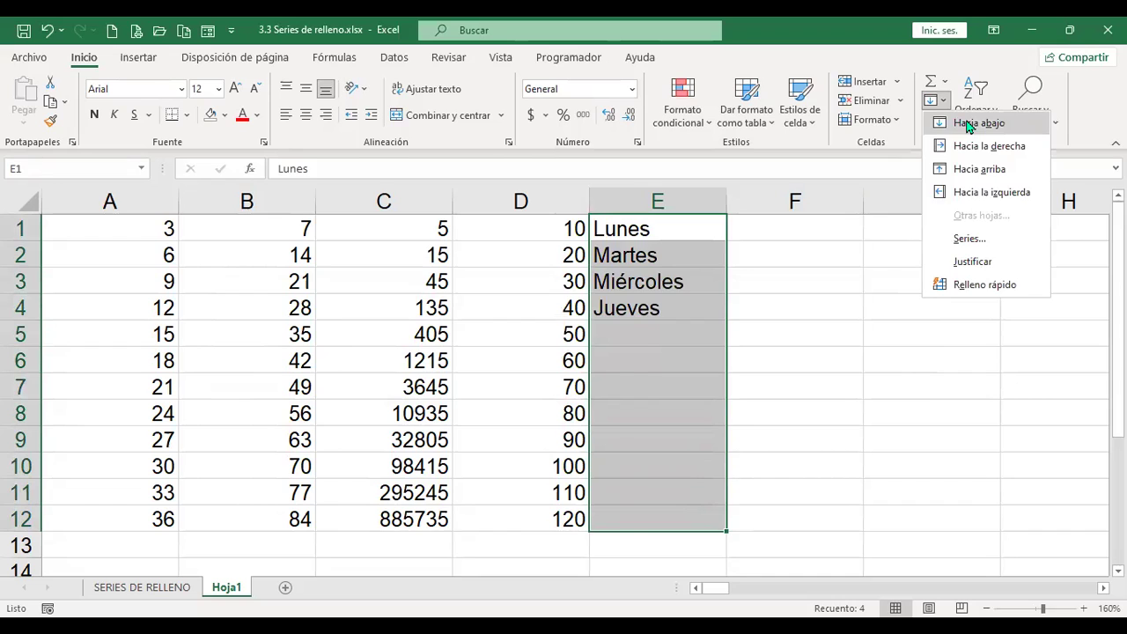
pyautogui.click(969, 123)
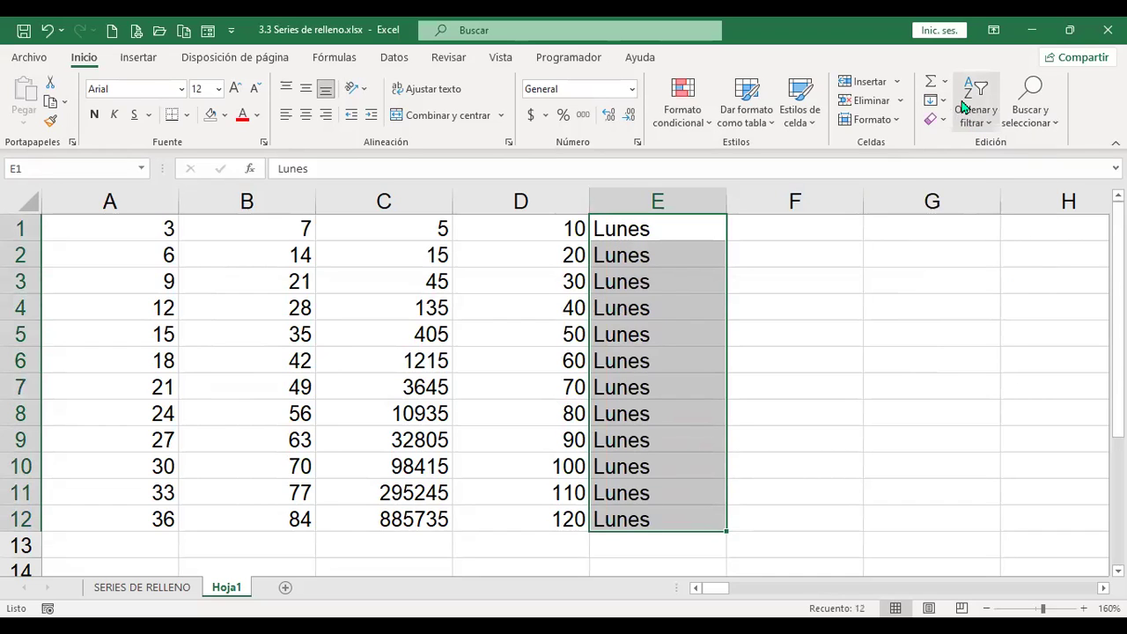
pyautogui.hotkey('ctrl', 'z')
# Step: Fill E1:E12 from the custom day list using Series with the Autorrellenar type
pyautogui.click(943, 101)
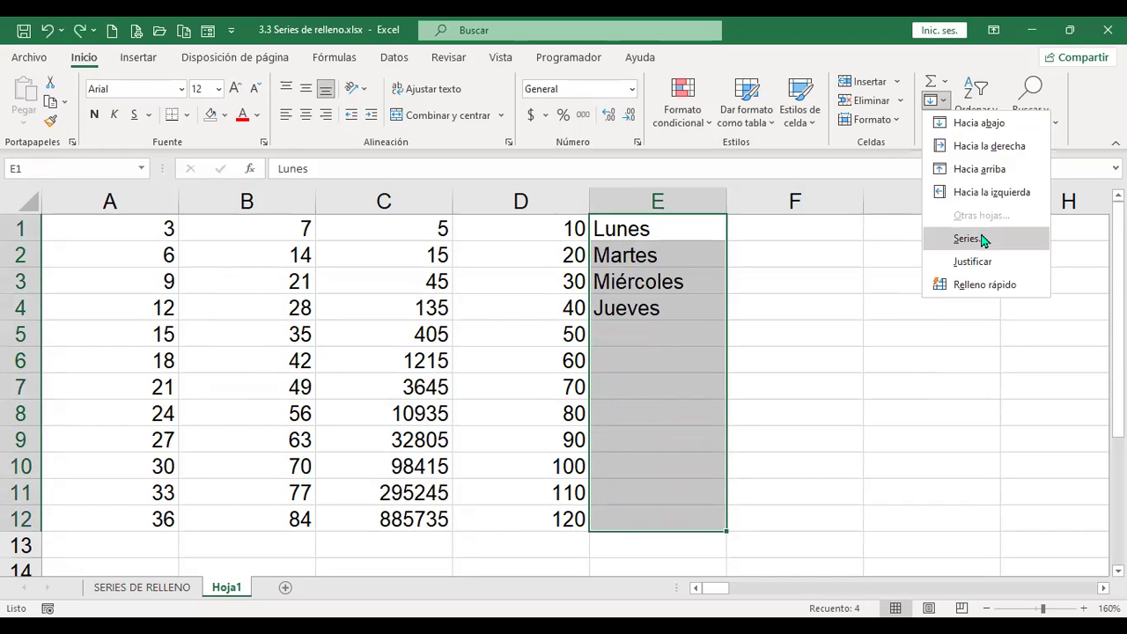
pyautogui.click(980, 239)
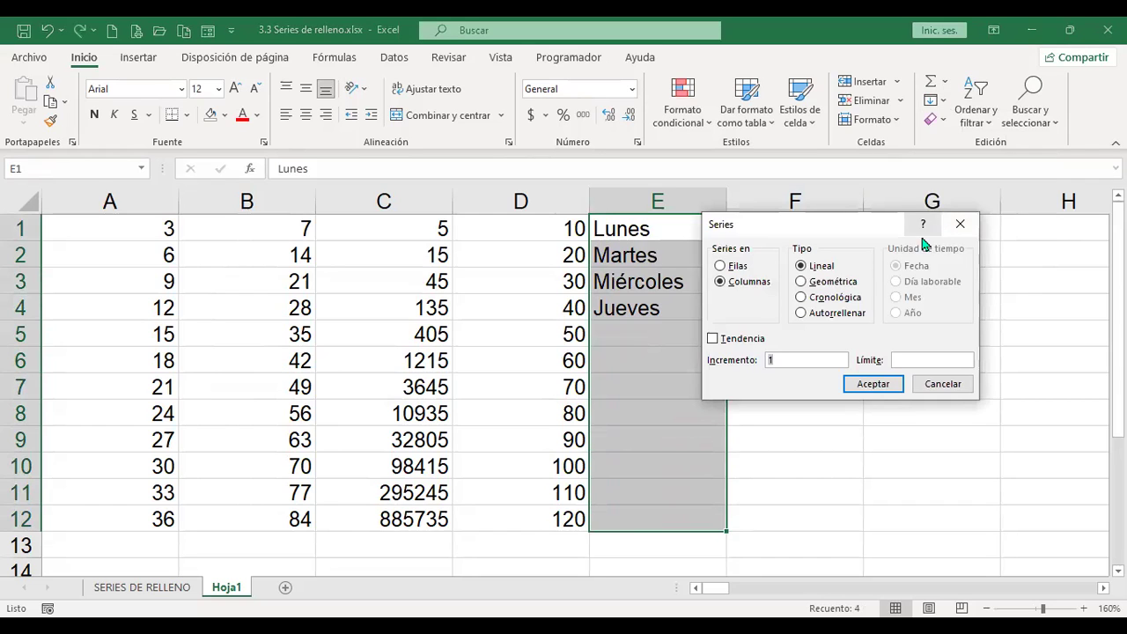
pyautogui.click(822, 315)
pyautogui.click(875, 385)
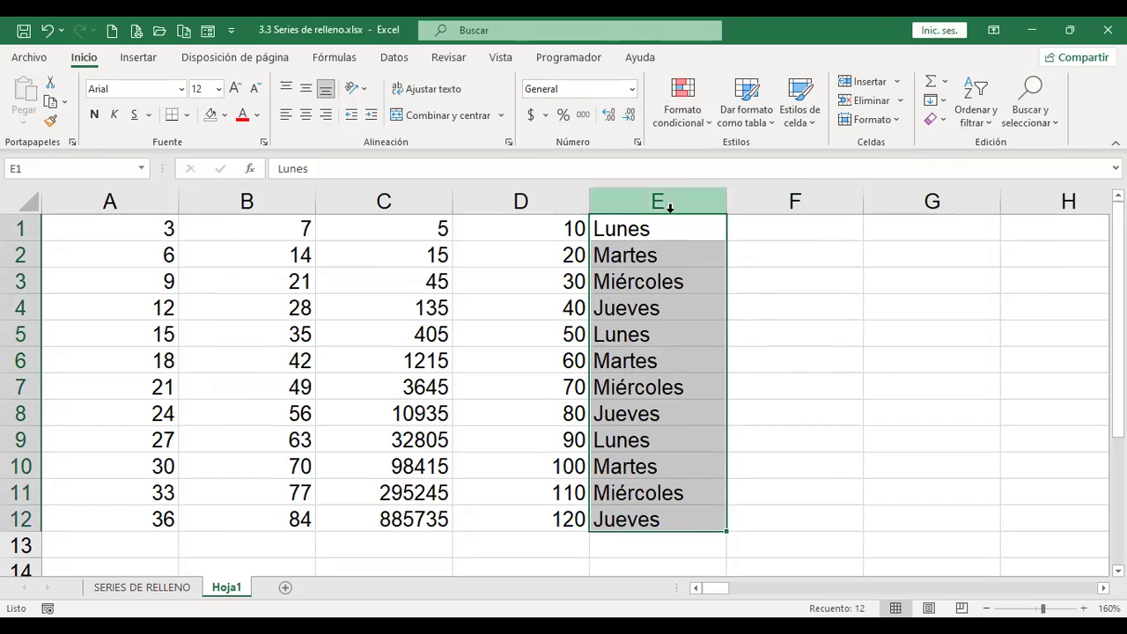
pyautogui.moveTo(649, 226); pyautogui.dragTo(649, 302)
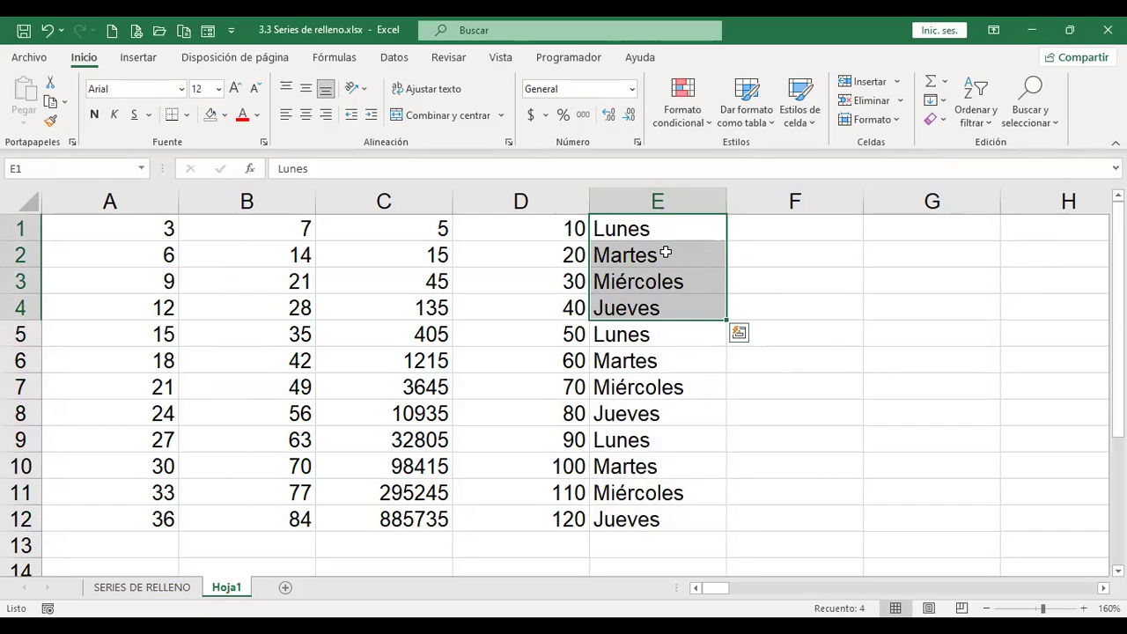
pyautogui.moveTo(664, 226); pyautogui.dragTo(644, 498)
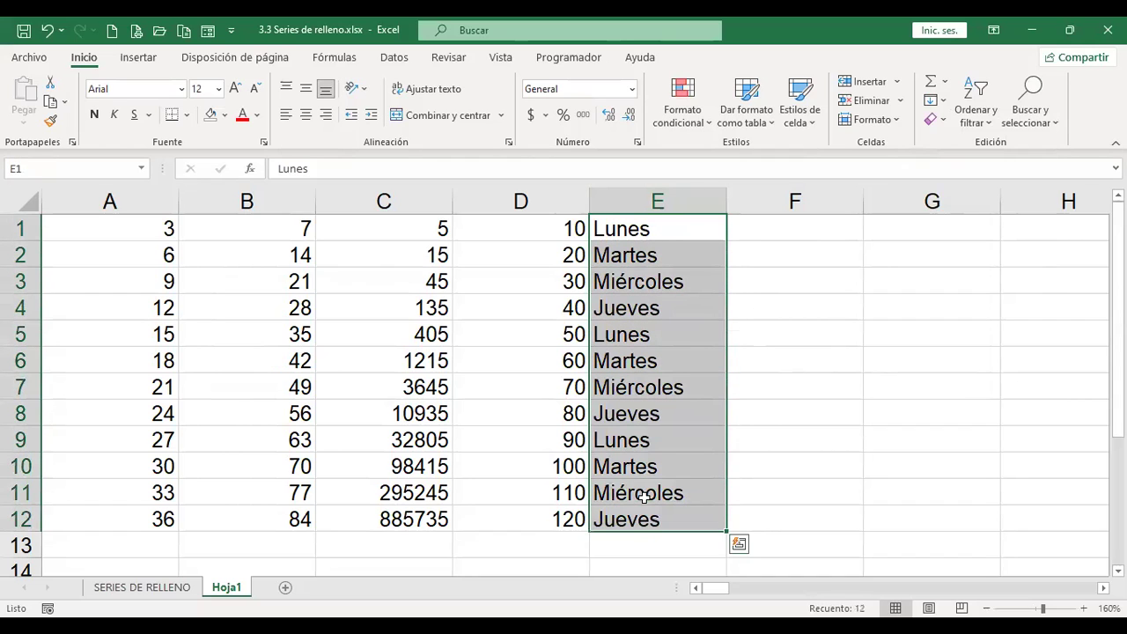
pyautogui.click(944, 101)
pyautogui.click(999, 250)
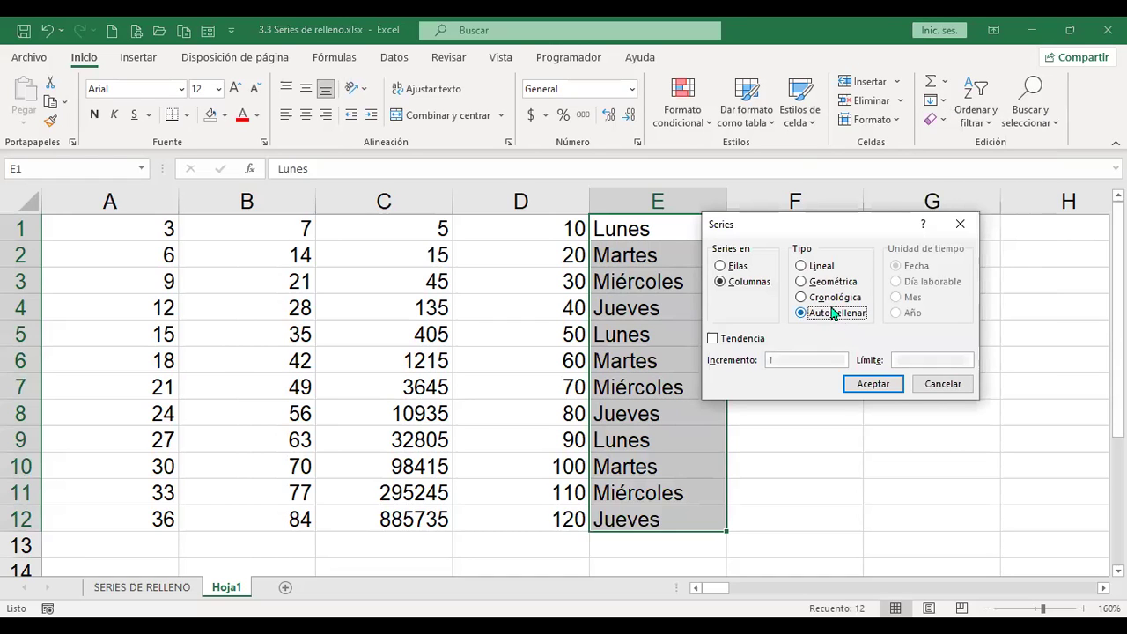
pyautogui.click(962, 385)
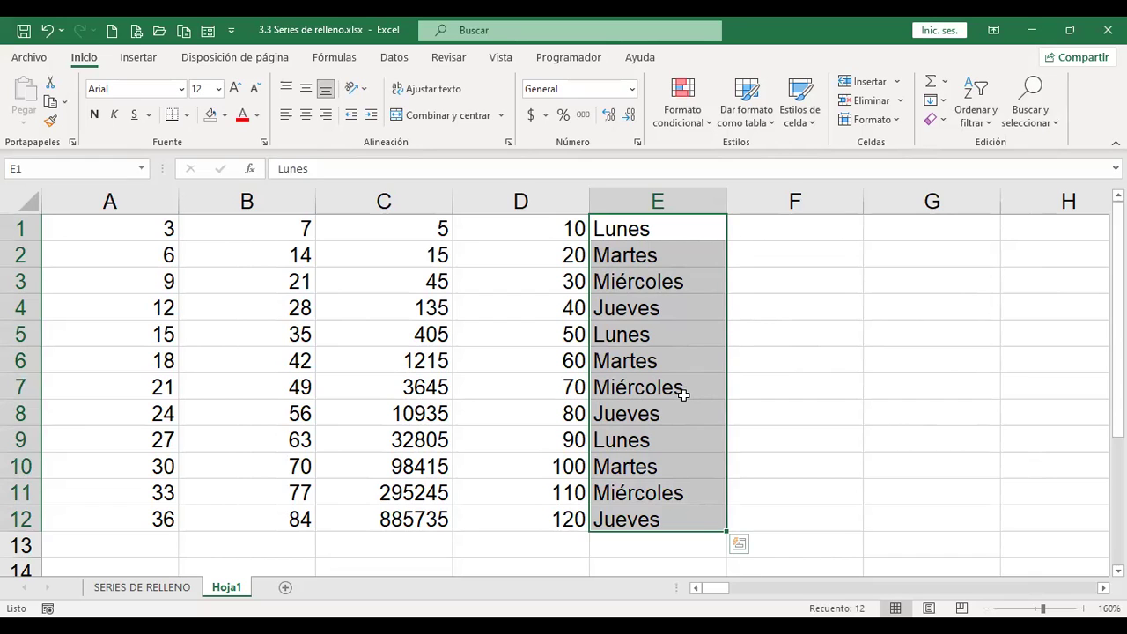
pyautogui.click(812, 225)
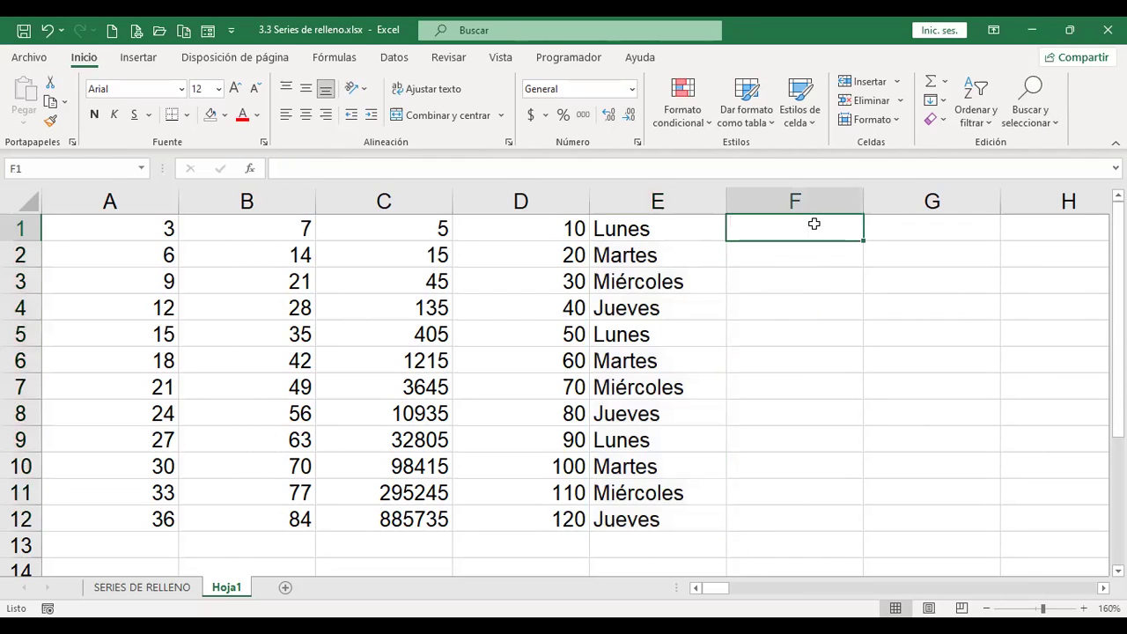
pyautogui.click(941, 103)
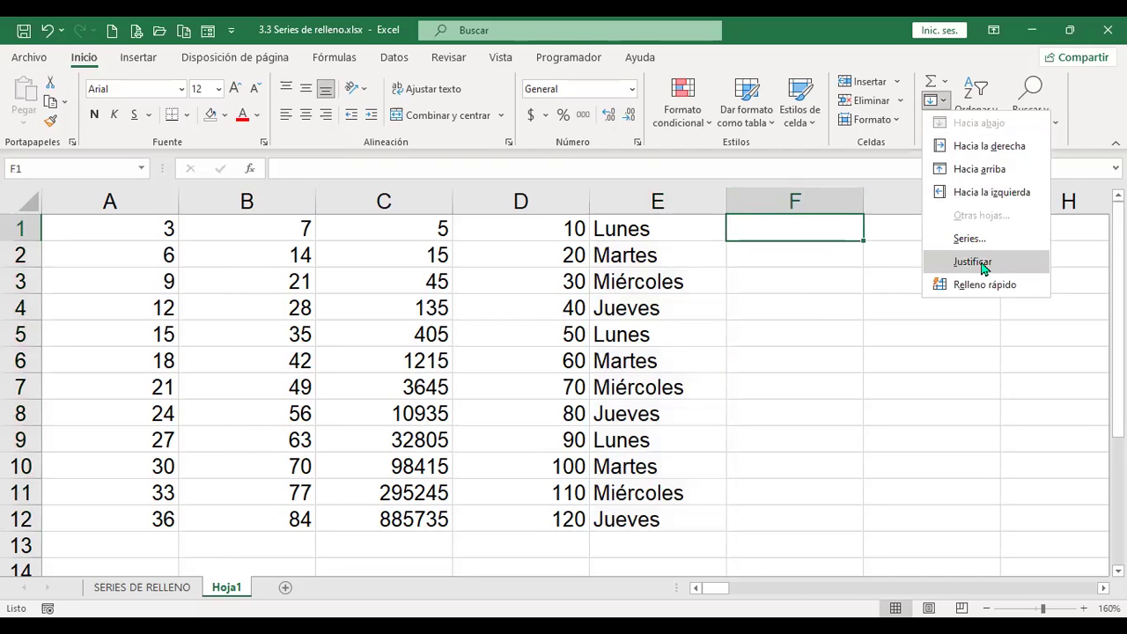
pyautogui.click(694, 311)
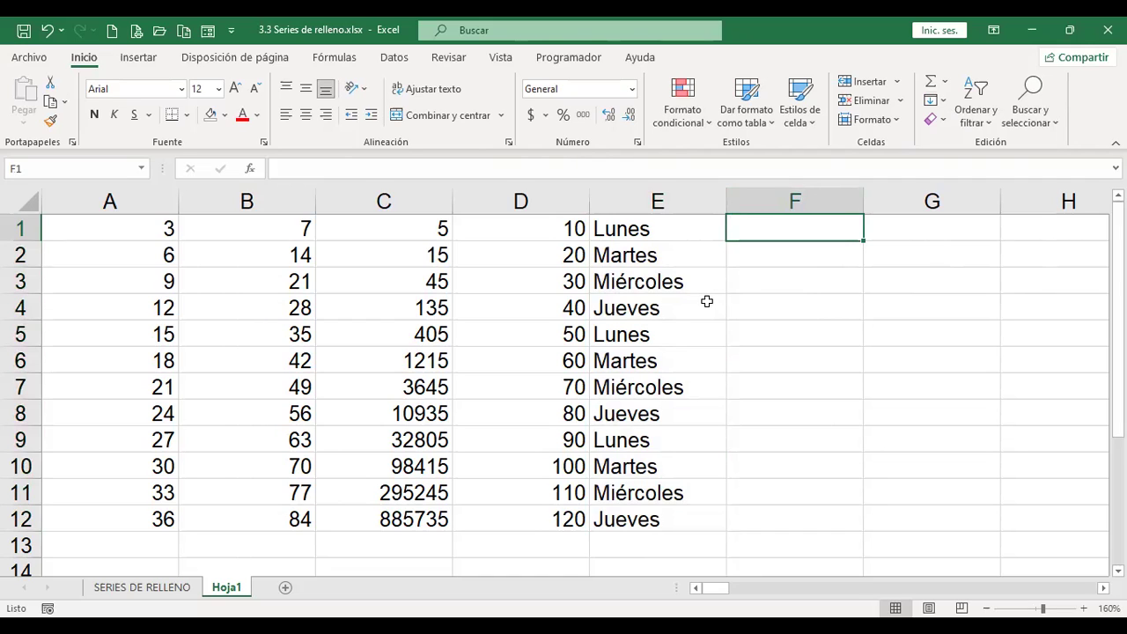
# Step: Enter 20/7/2022 in F1, format it as Fecha larga, and narrow column F to ####
pyautogui.write('20/7/2022')
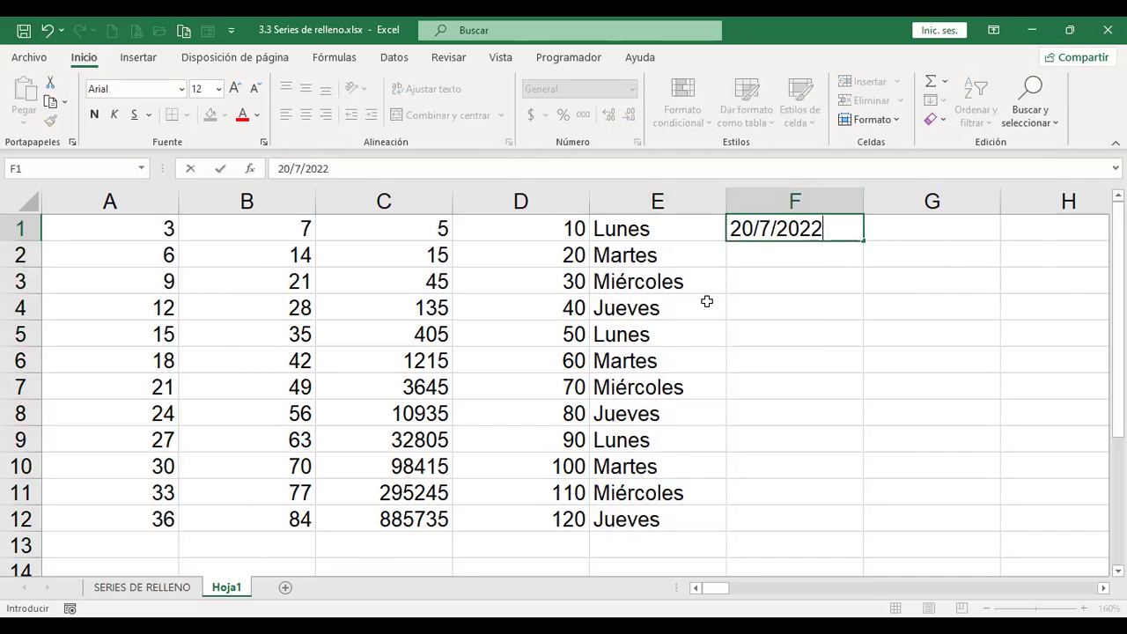
pyautogui.press('Return')
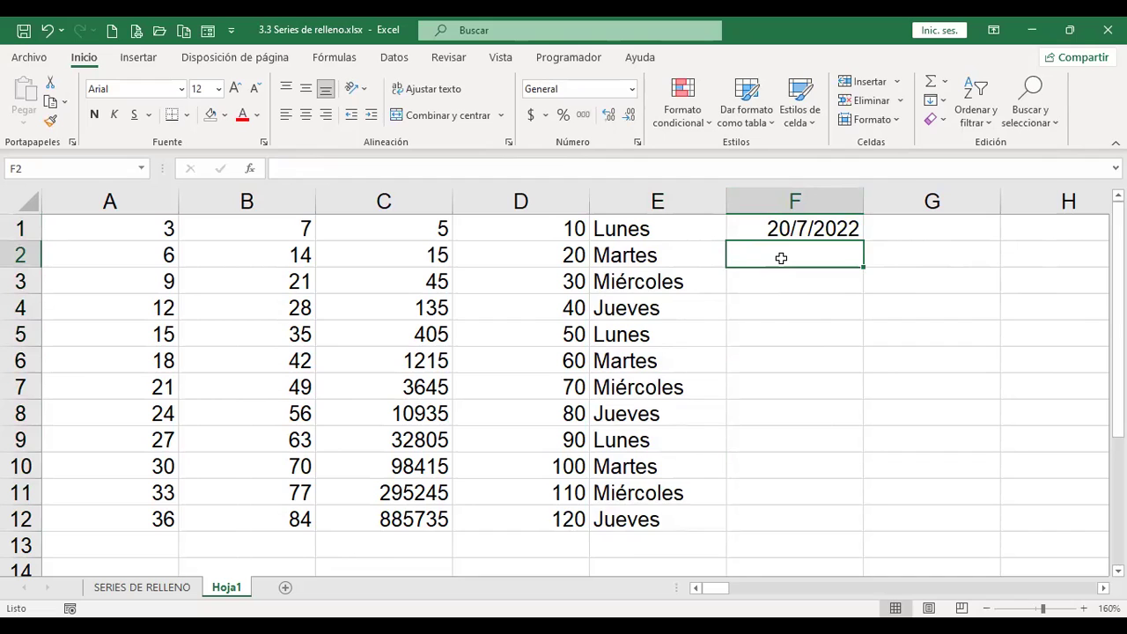
pyautogui.click(828, 227)
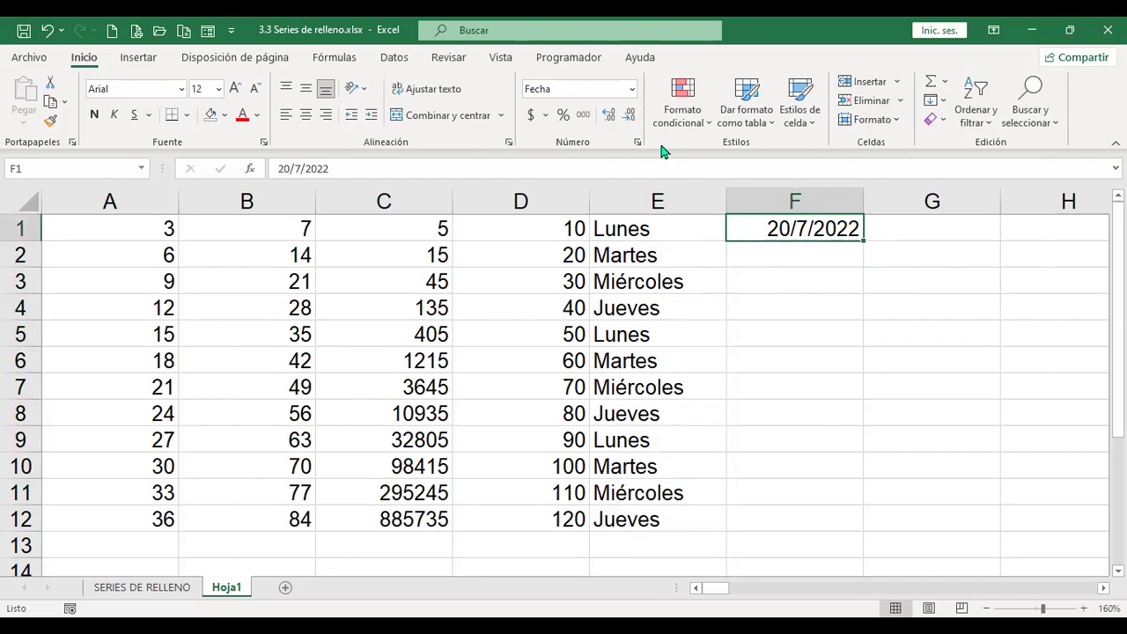
pyautogui.click(632, 89)
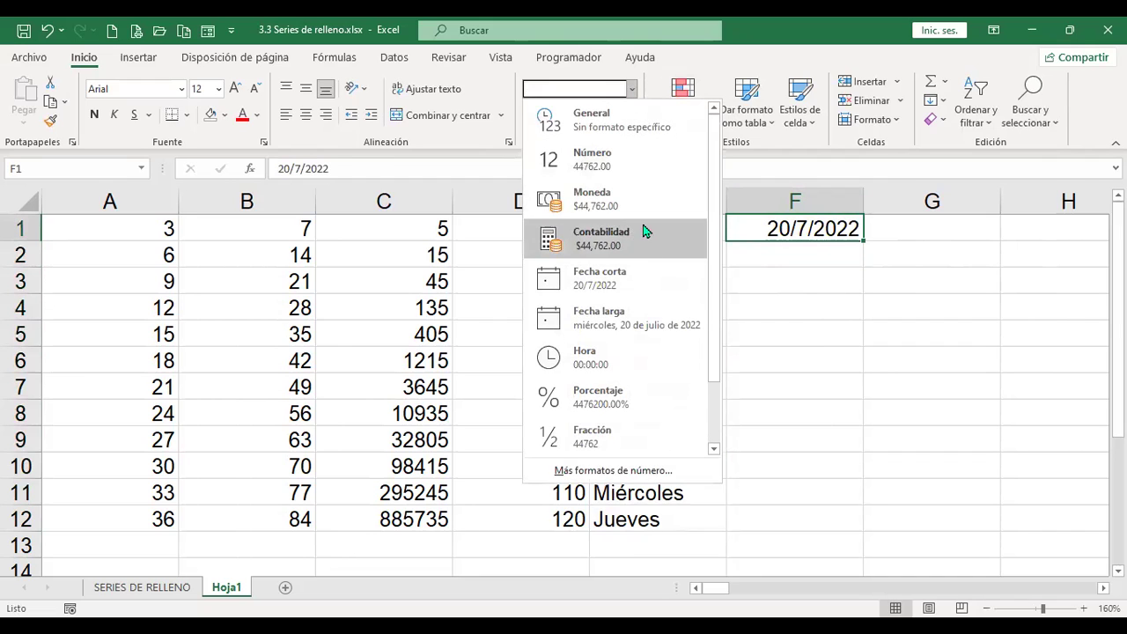
pyautogui.click(644, 323)
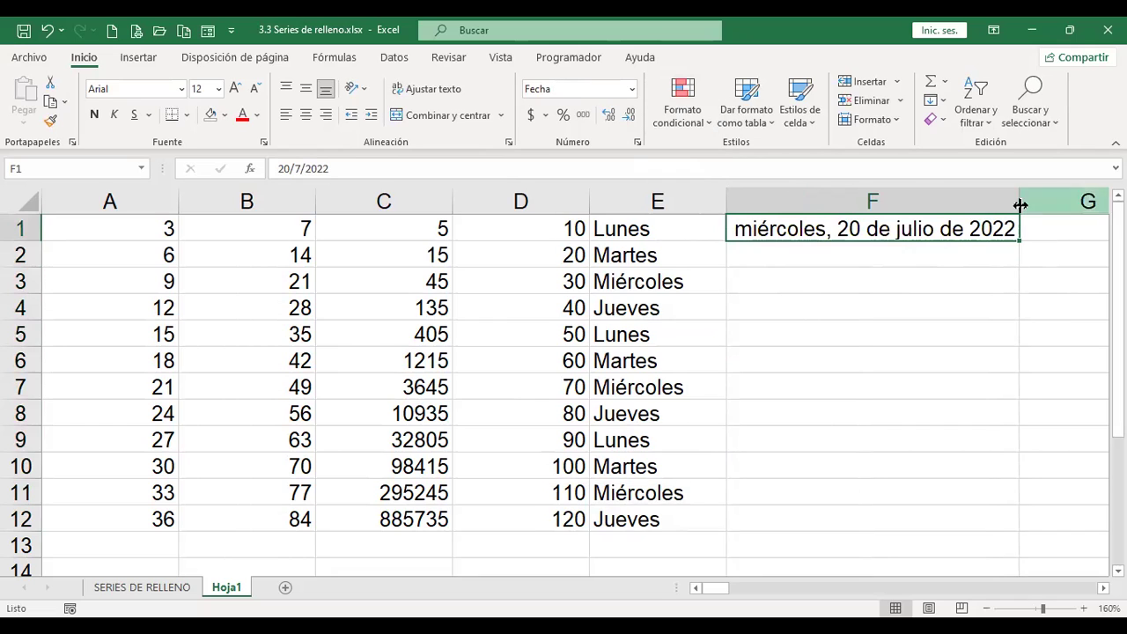
pyautogui.moveTo(1019, 203); pyautogui.dragTo(906, 213)
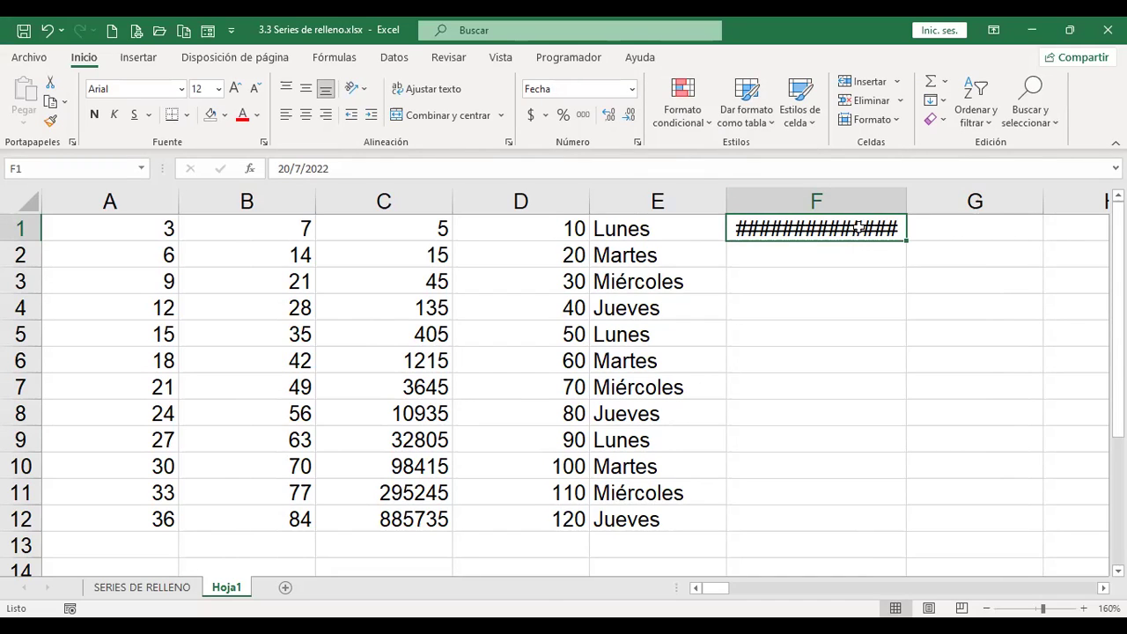
pyautogui.click(943, 103)
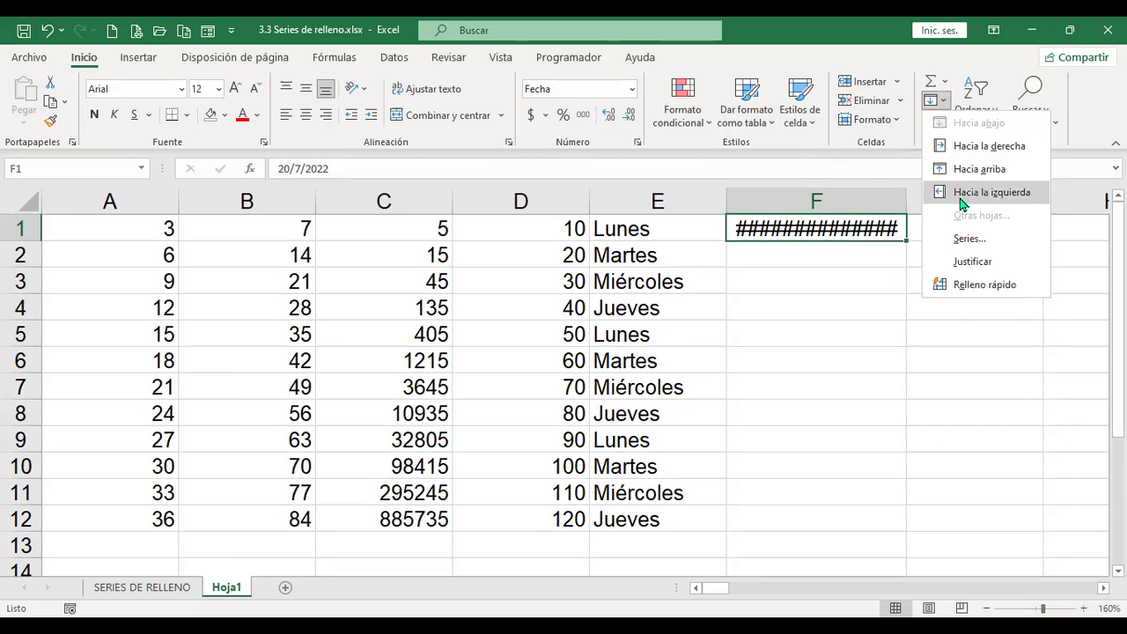
# Step: Attempt Justificar on the F1 date, autofit column F, and begin typing the sentence in F2
pyautogui.click(973, 262)
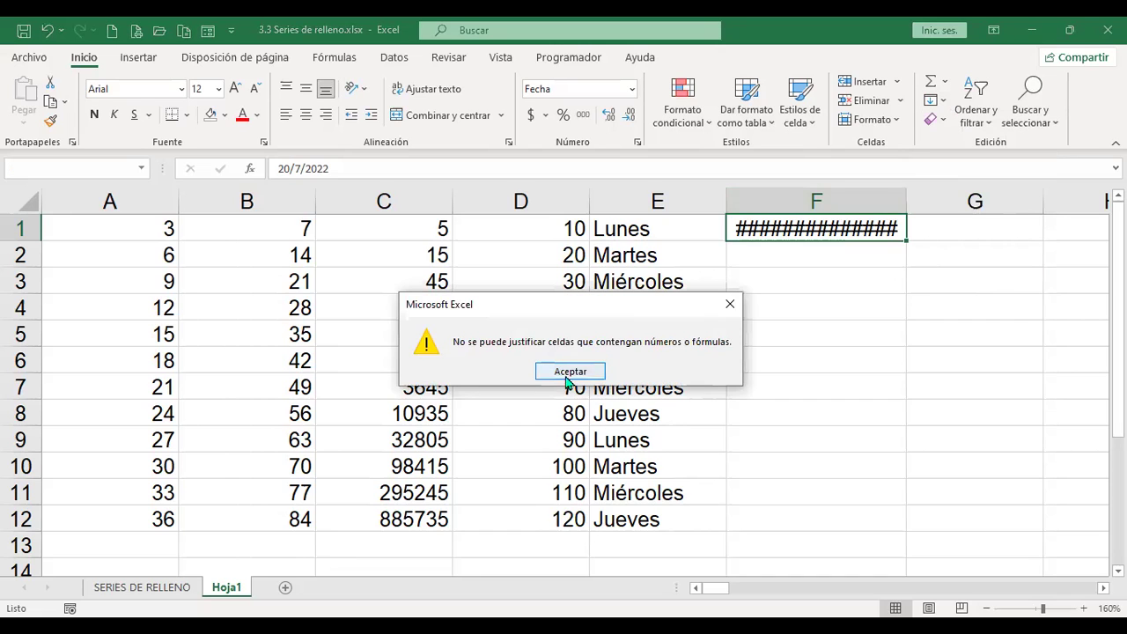
pyautogui.click(568, 371)
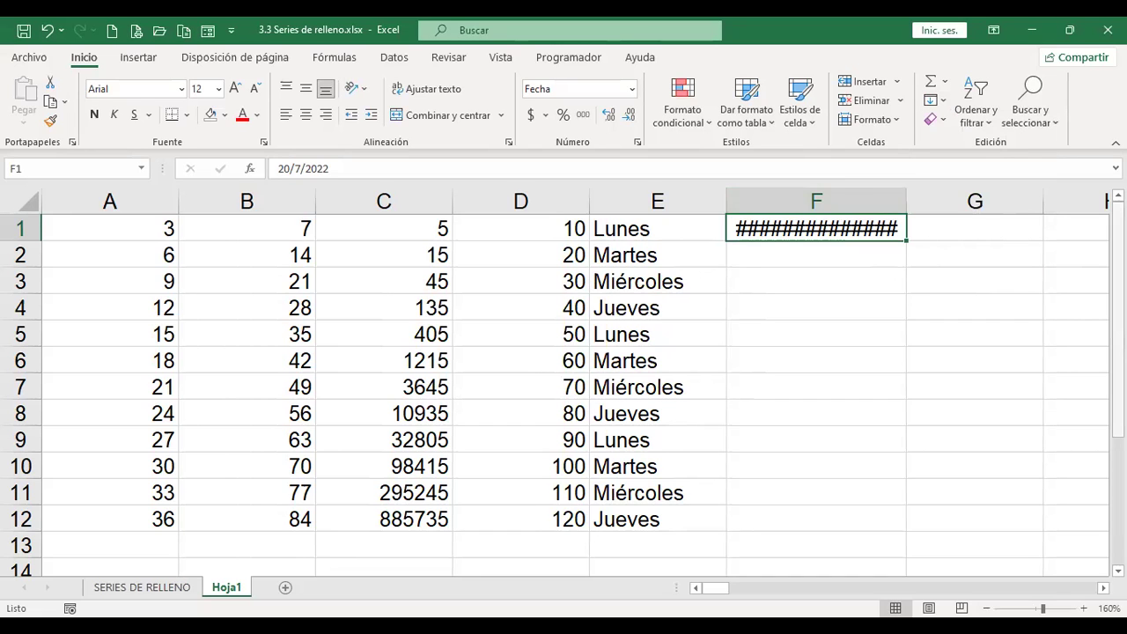
pyautogui.doubleClick(906, 200)
pyautogui.click(831, 255)
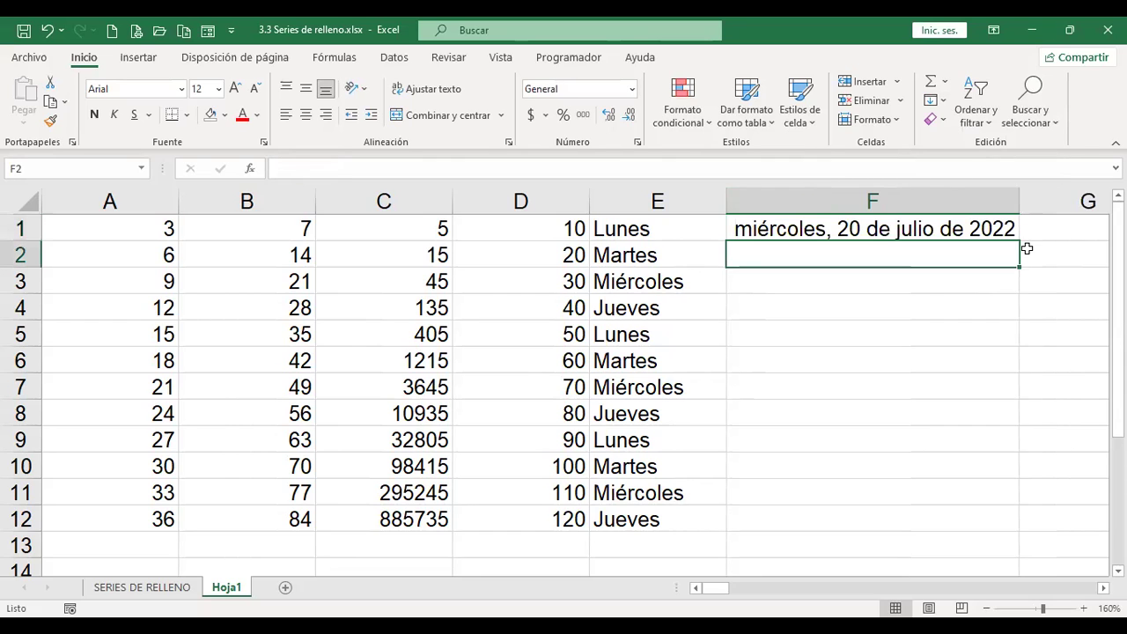
pyautogui.write('Hoy')
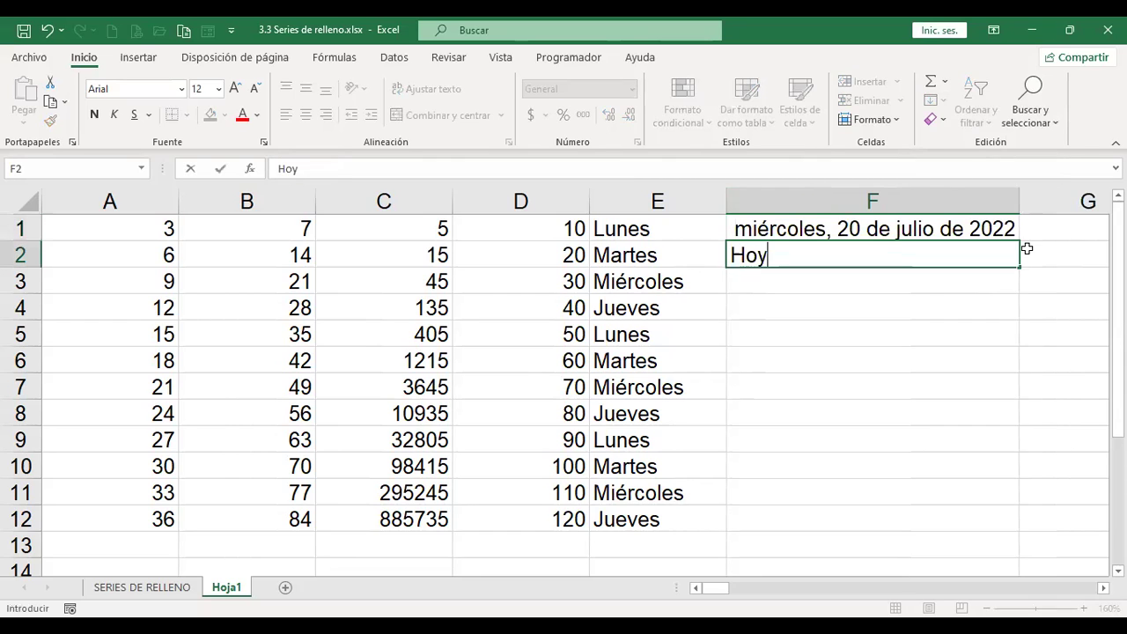
pyautogui.write(' es mi')
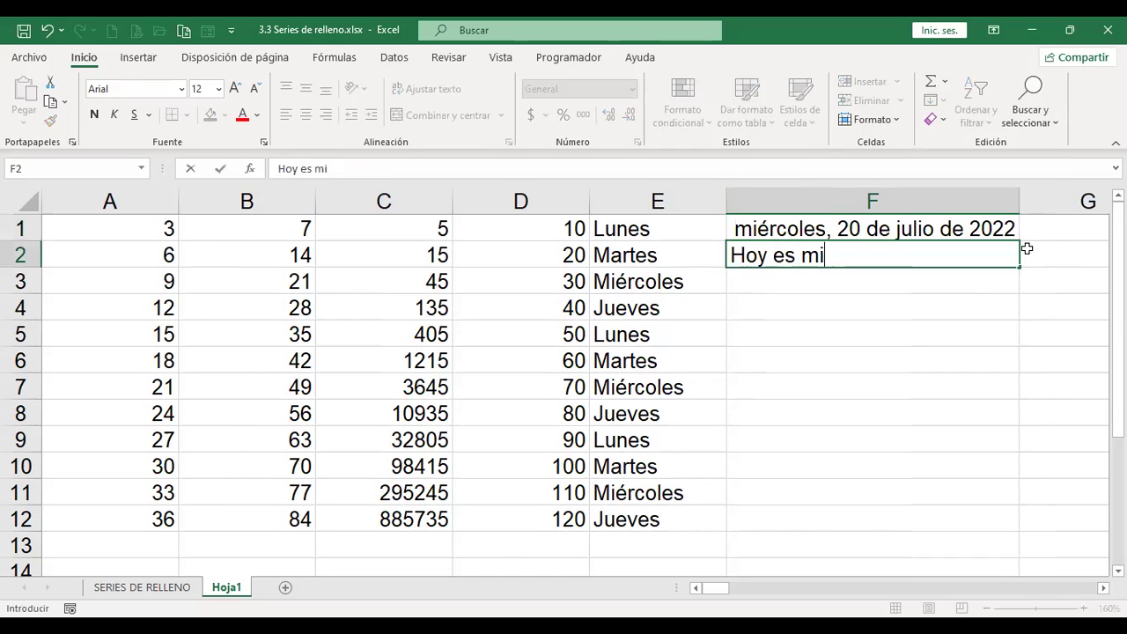
pyautogui.write('ércoles de se')
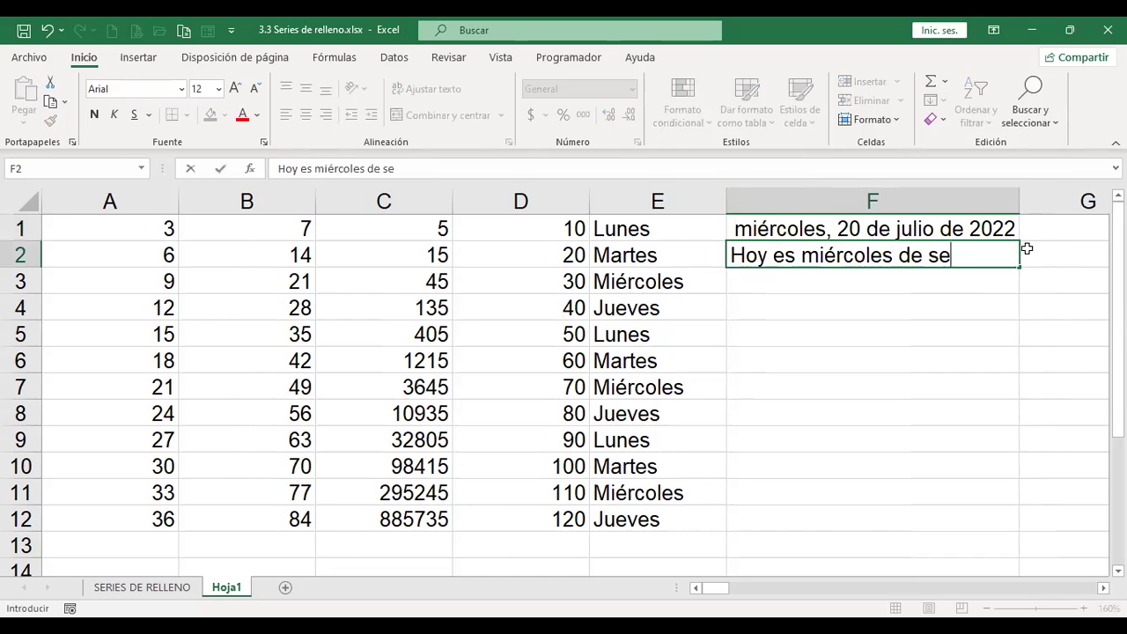
pyautogui.write('ries de relleno')
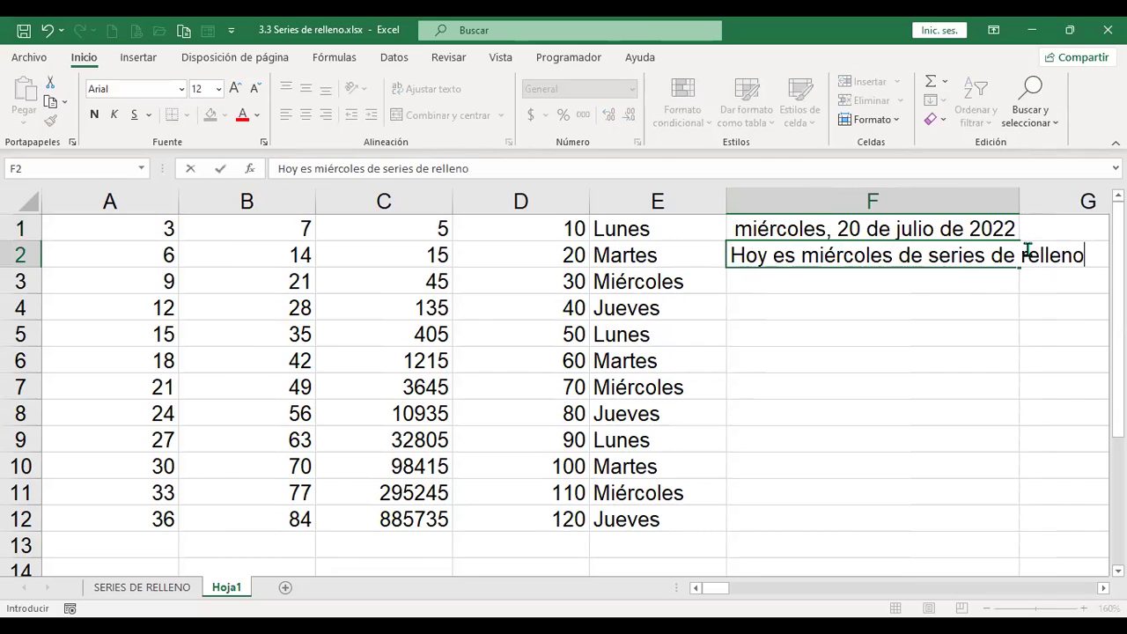
# Step: Commit 'Hoy es miércoles de series de relleno' in F2 and reselect the cell
pyautogui.press('Return')
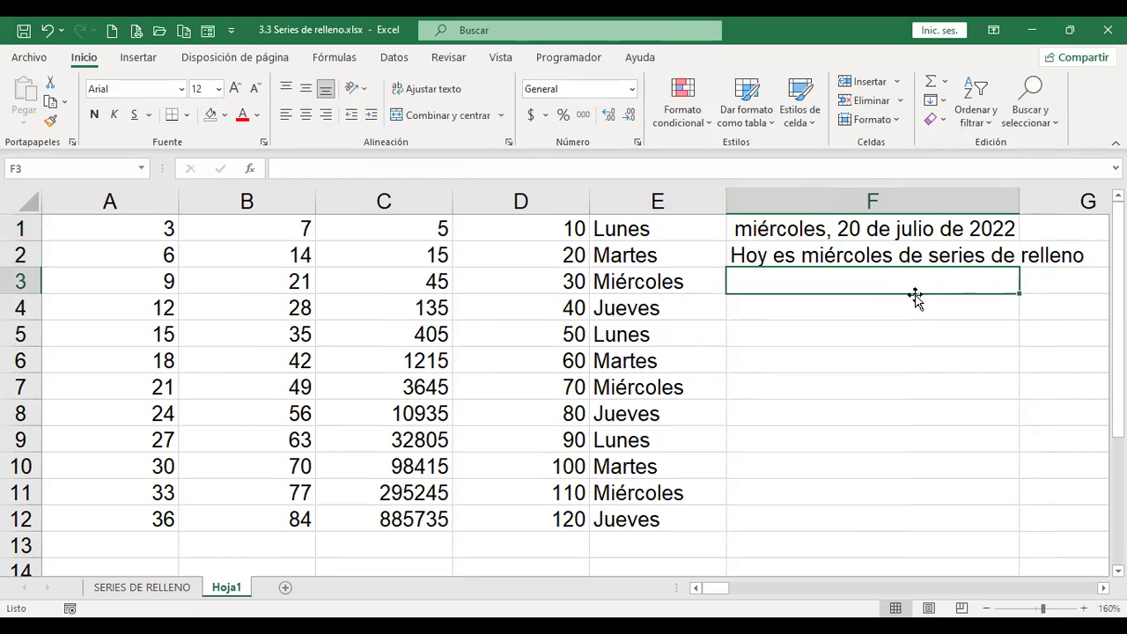
pyautogui.click(930, 256)
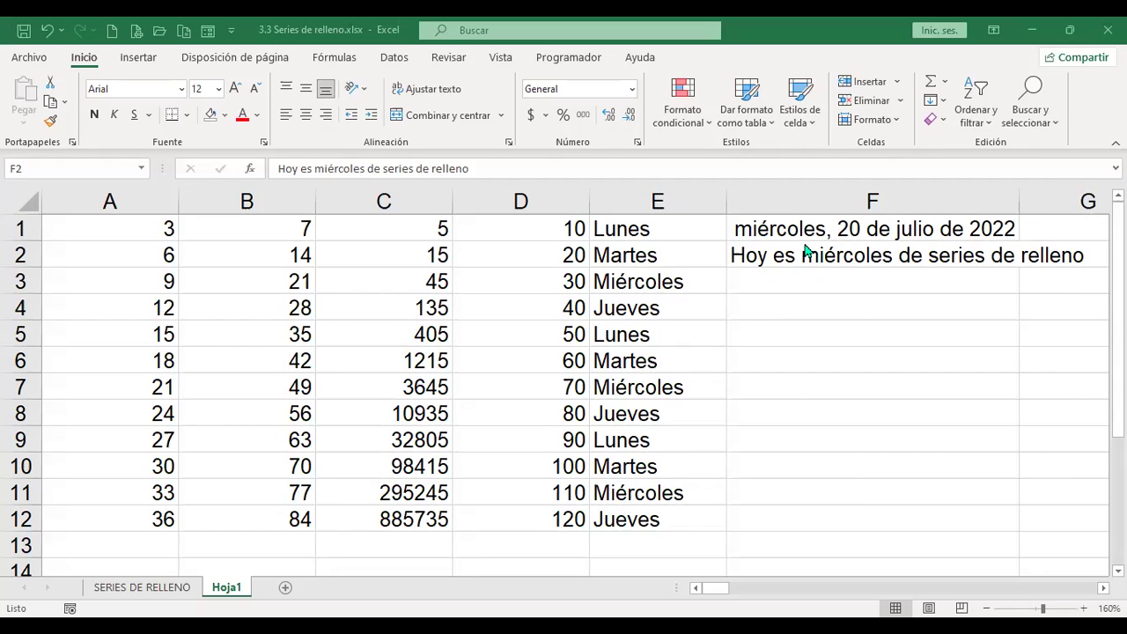
pyautogui.click(867, 267)
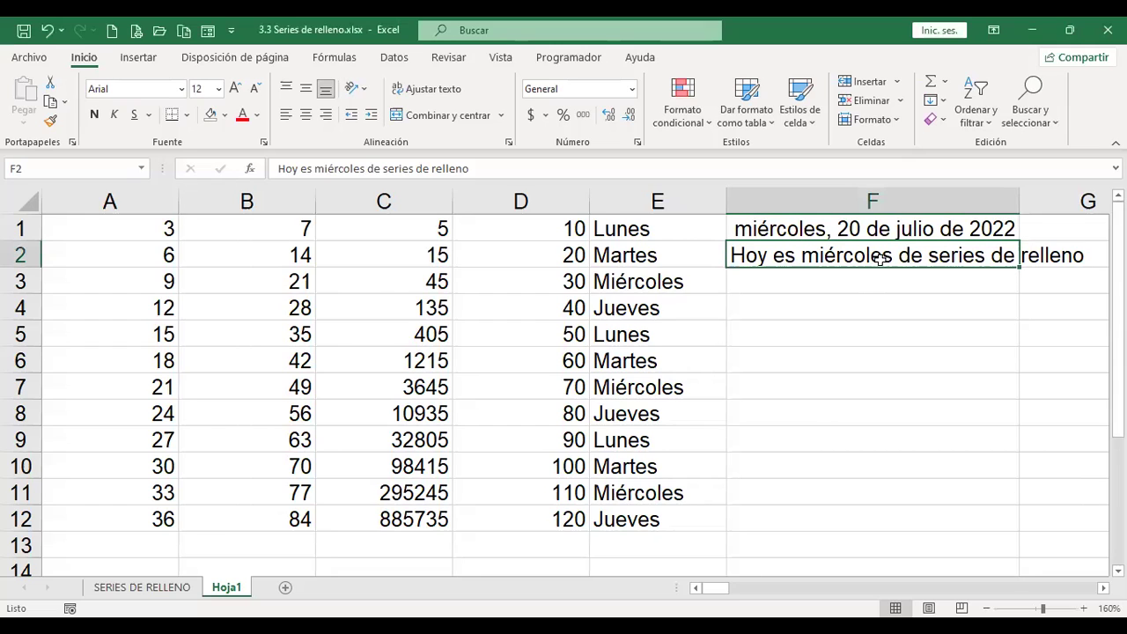
# Step: Justify F2's sentence so 'relleno' moves into F3, accepting the overflow warning
pyautogui.click(945, 103)
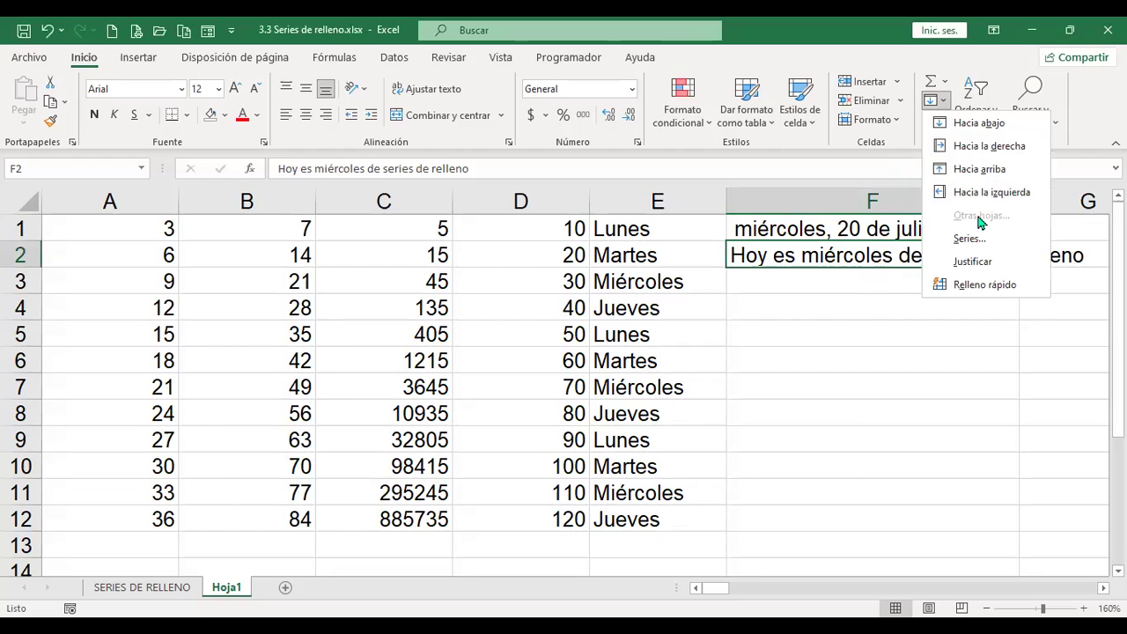
pyautogui.click(972, 262)
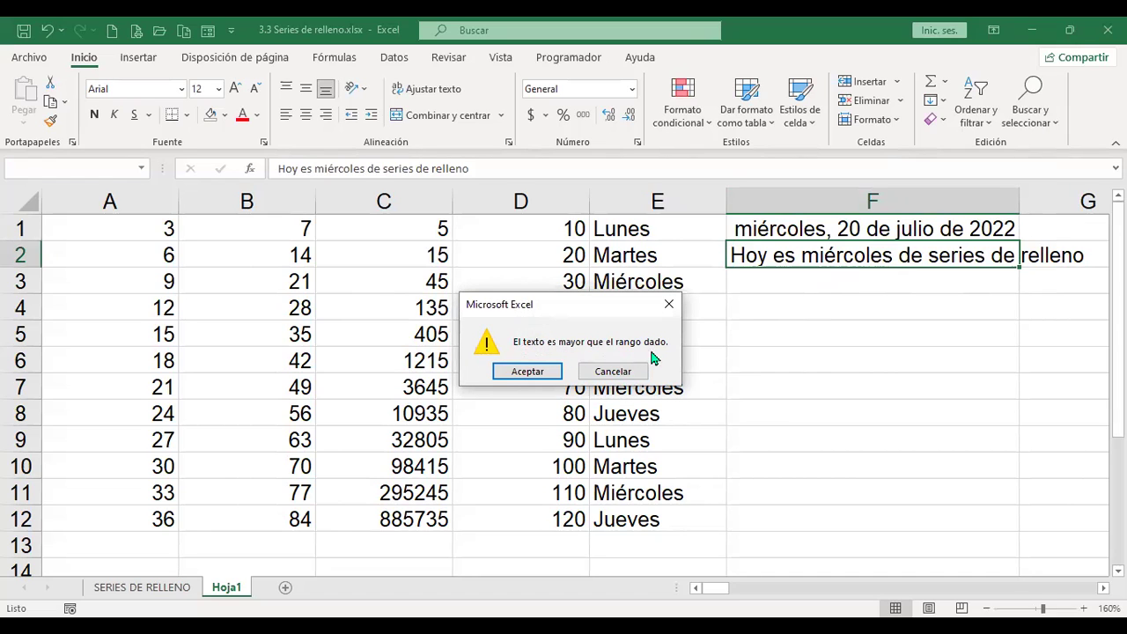
pyautogui.click(528, 372)
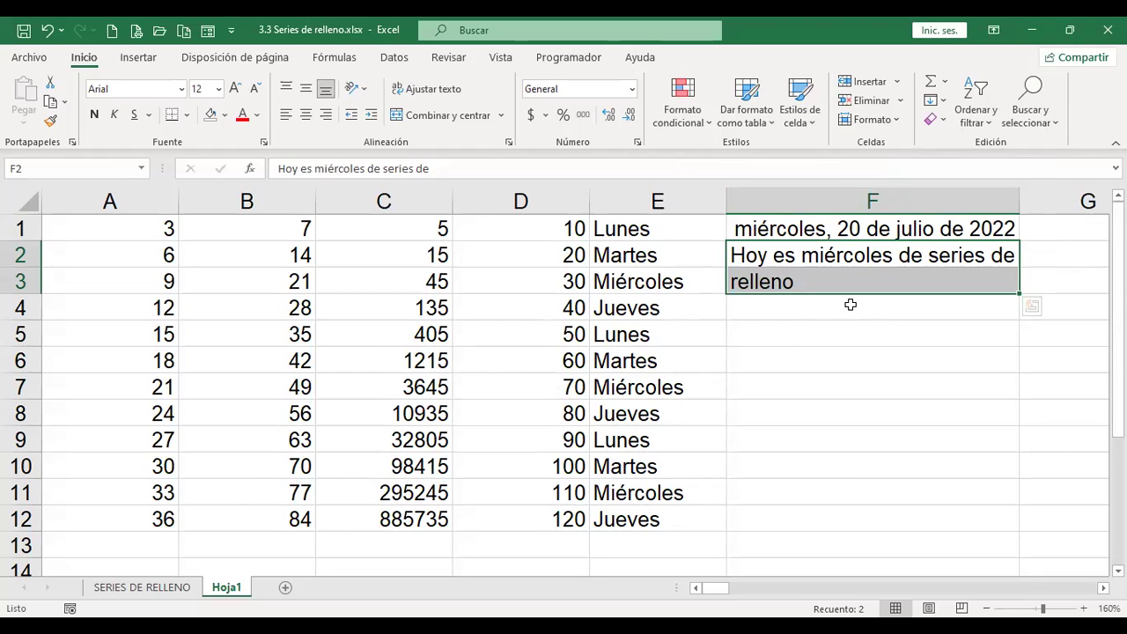
pyautogui.click(943, 102)
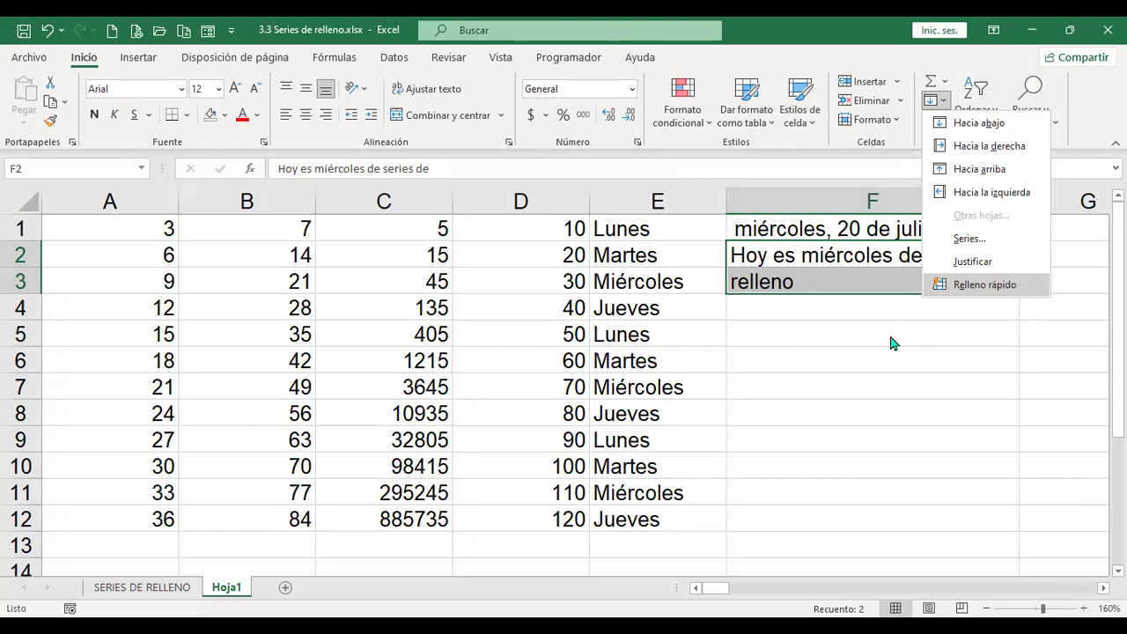
pyautogui.click(838, 294)
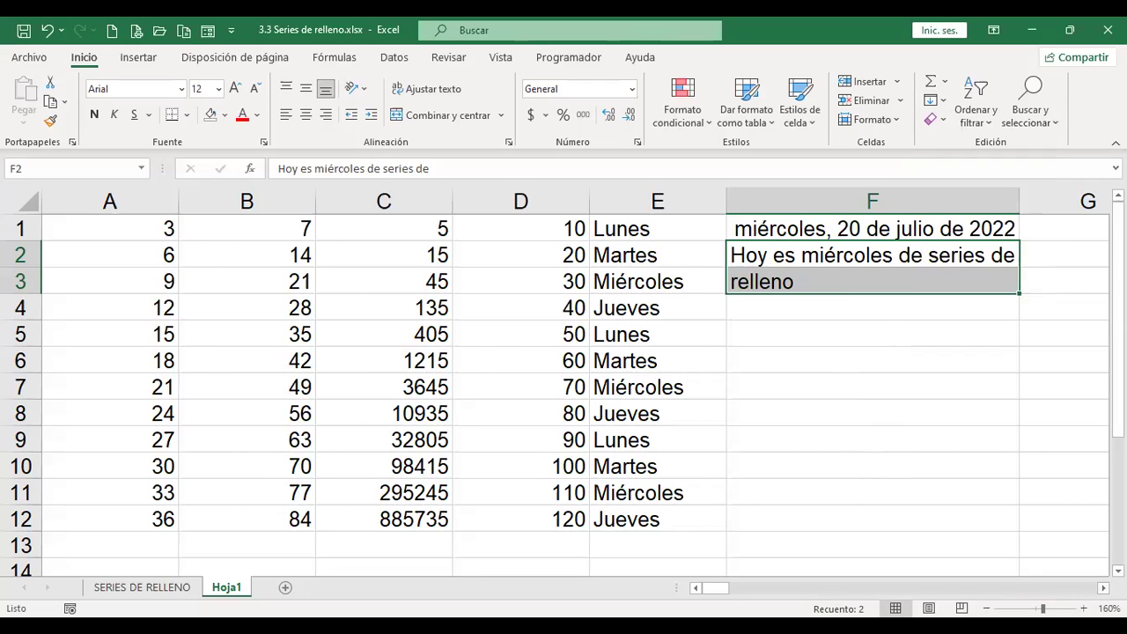
pyautogui.hscroll(5, 576, 391)
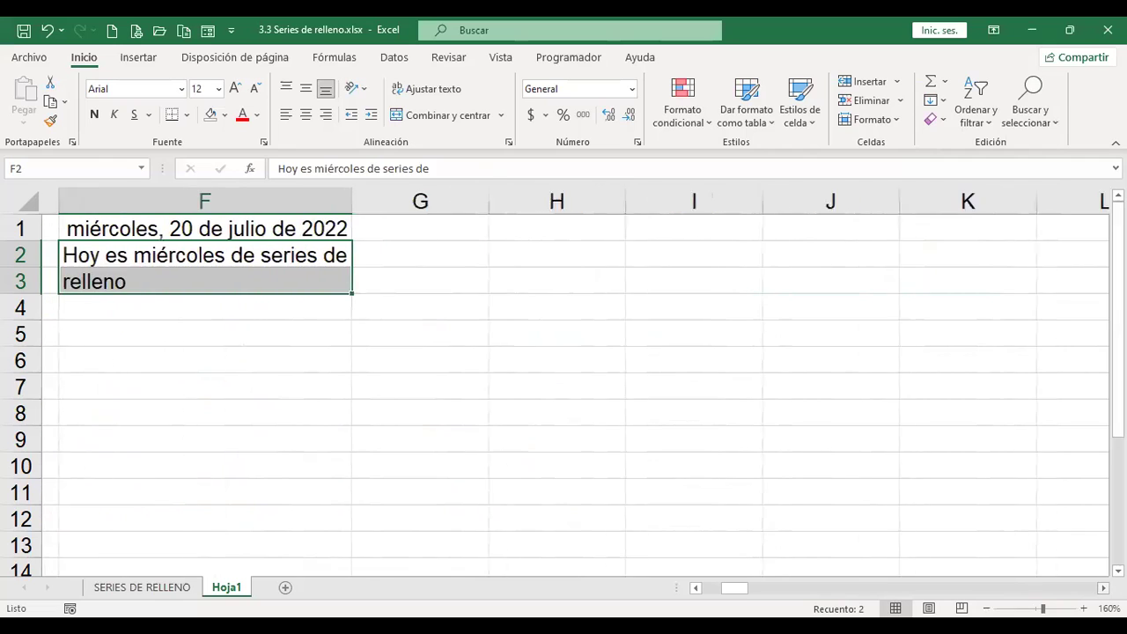
# Step: Enter the first three people's full names in H1:H3
pyautogui.click(498, 227)
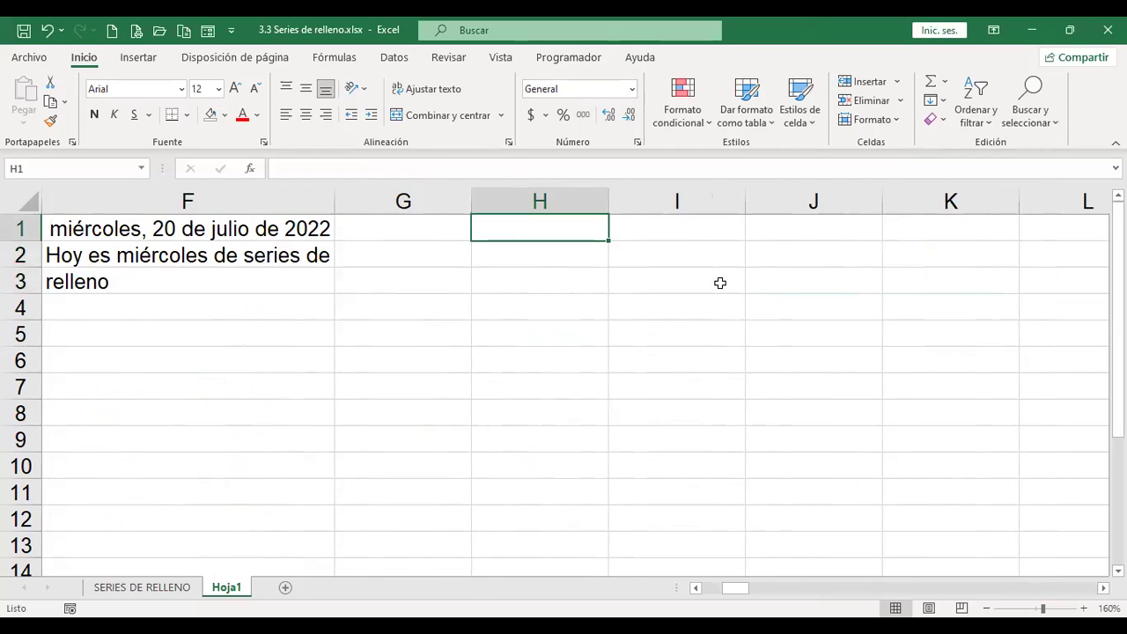
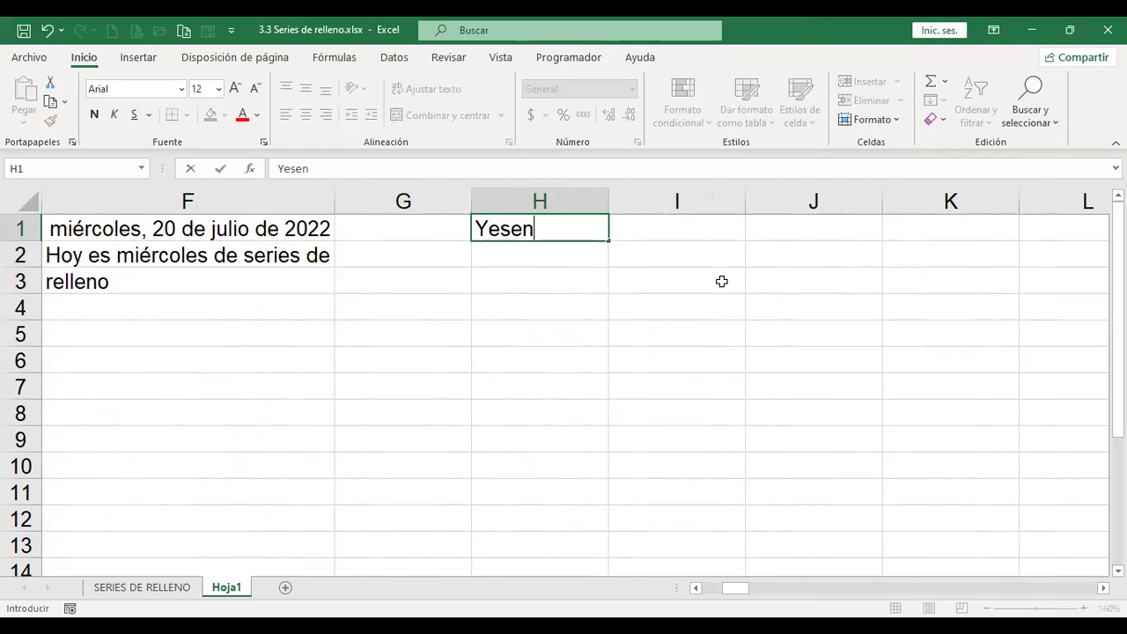
pyautogui.press('Tab')
pyautogui.press('Left')
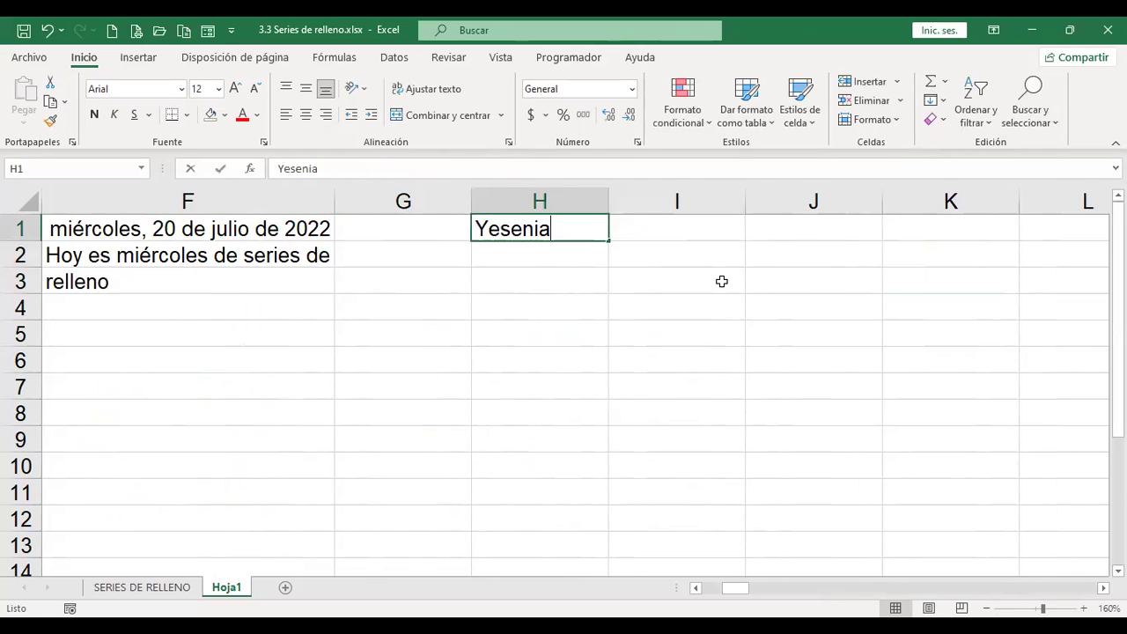
pyautogui.press('F2')
pyautogui.press('Return')
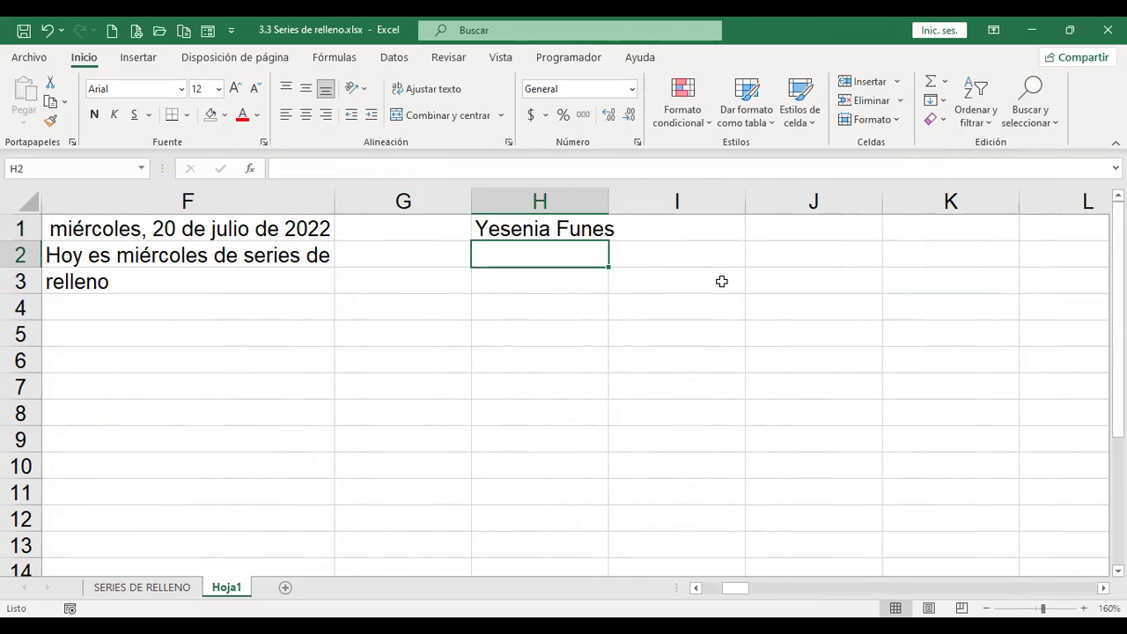
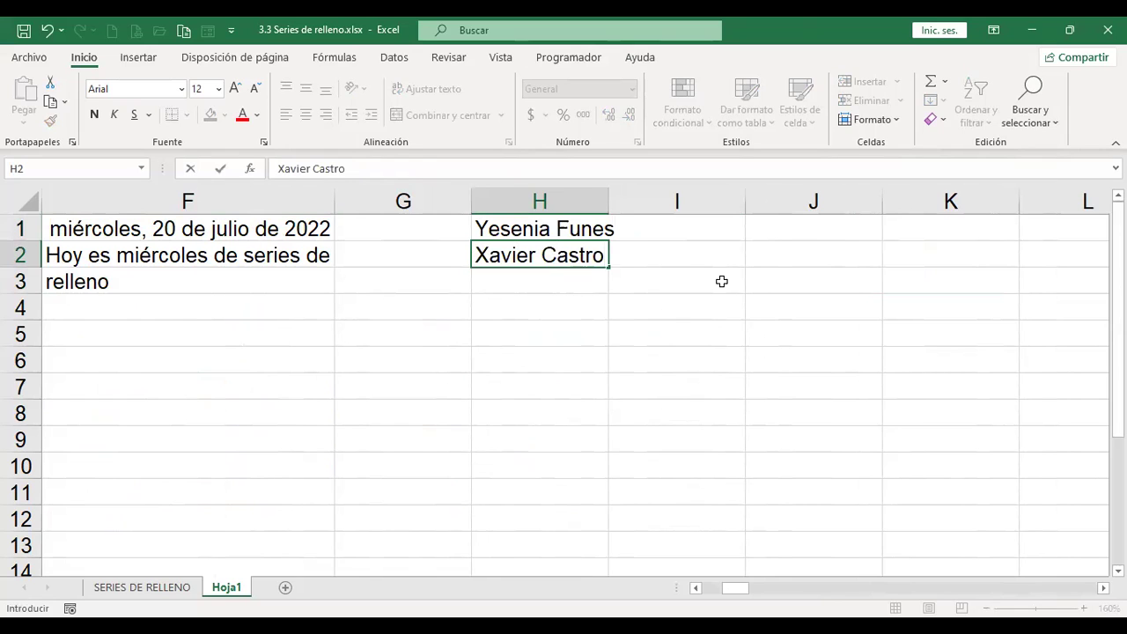
pyautogui.press('Return')
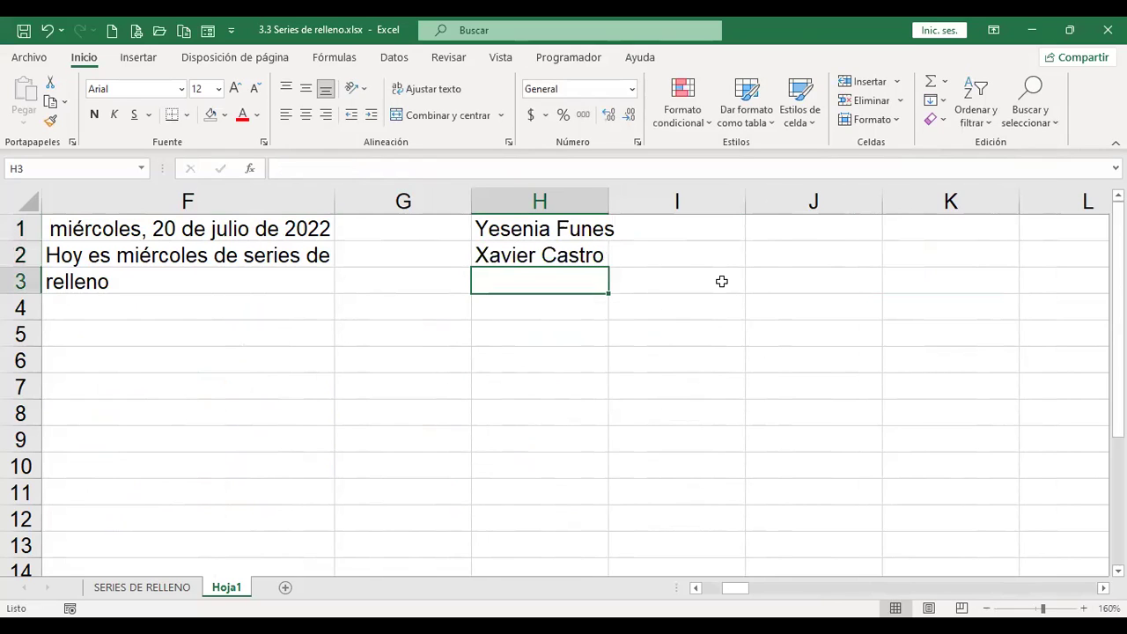
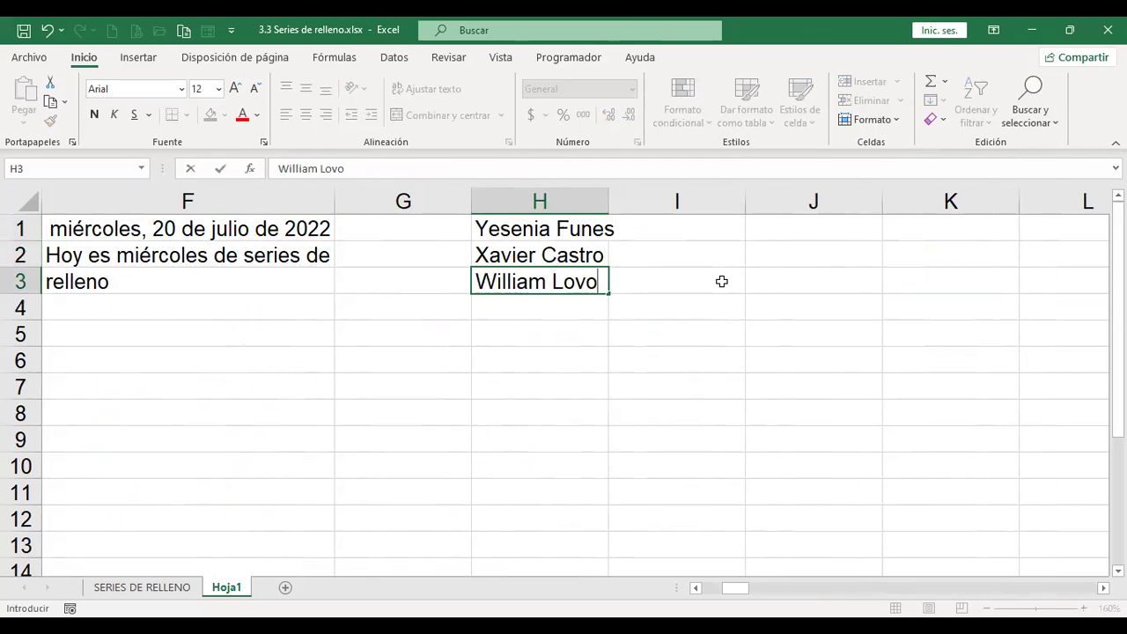
pyautogui.press('Return')
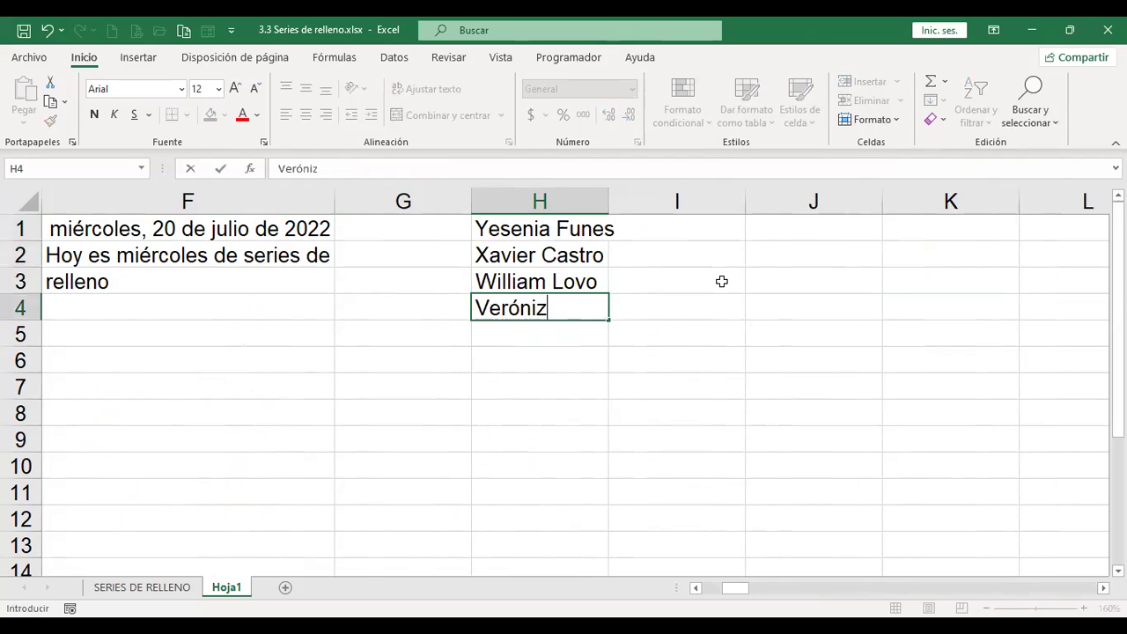
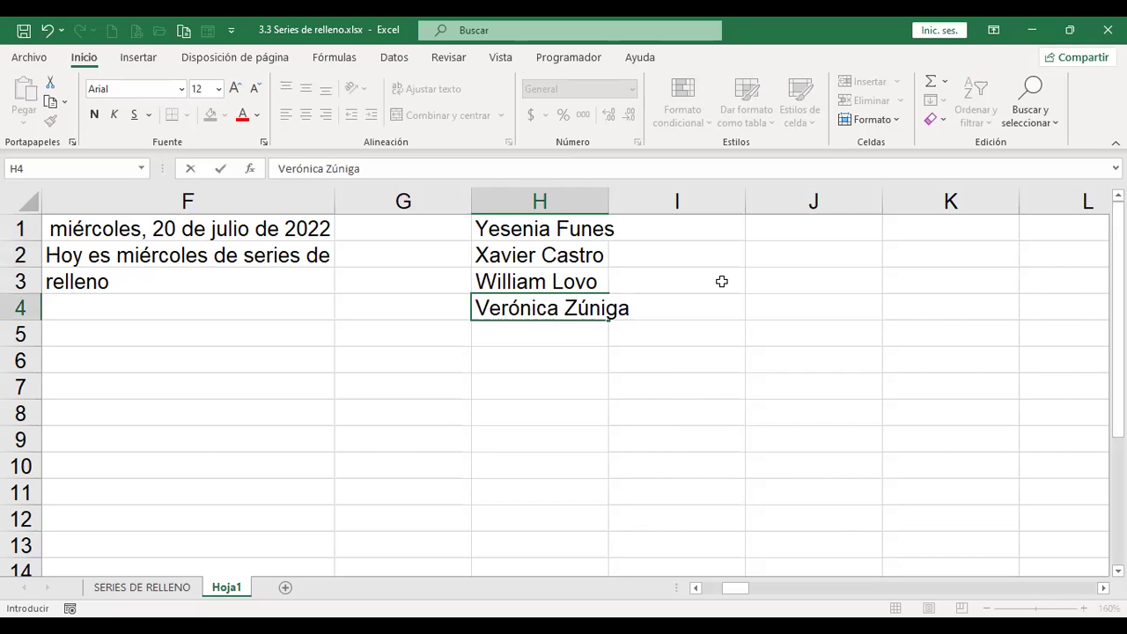
# Step: Enter the remaining four full names in H4:H7 and autofit column H
pyautogui.press('Return')
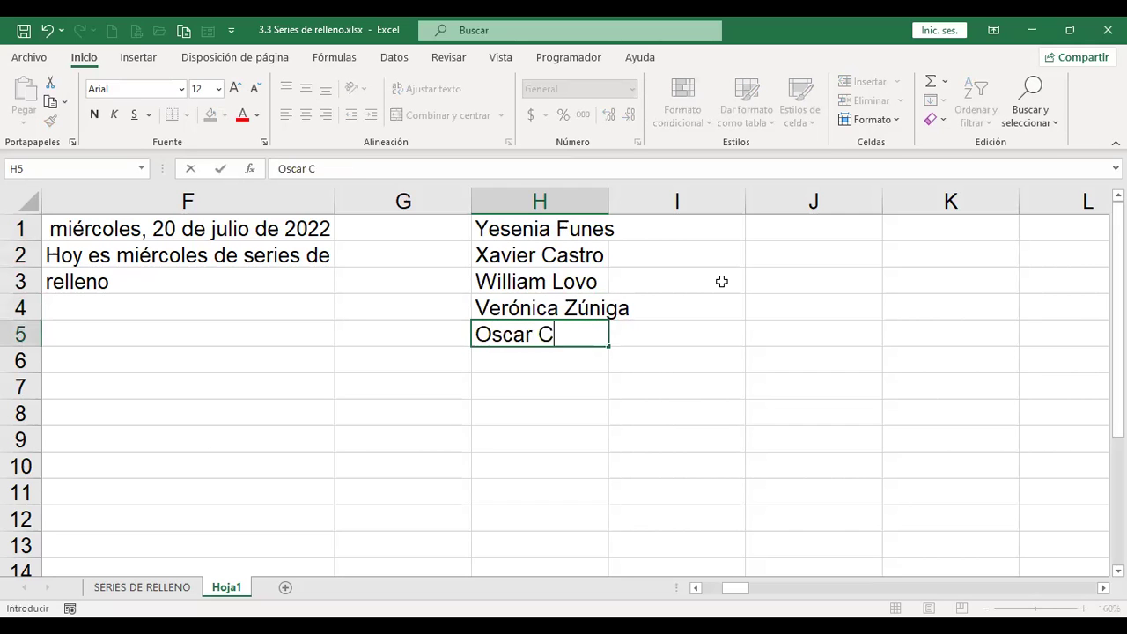
pyautogui.press('Return')
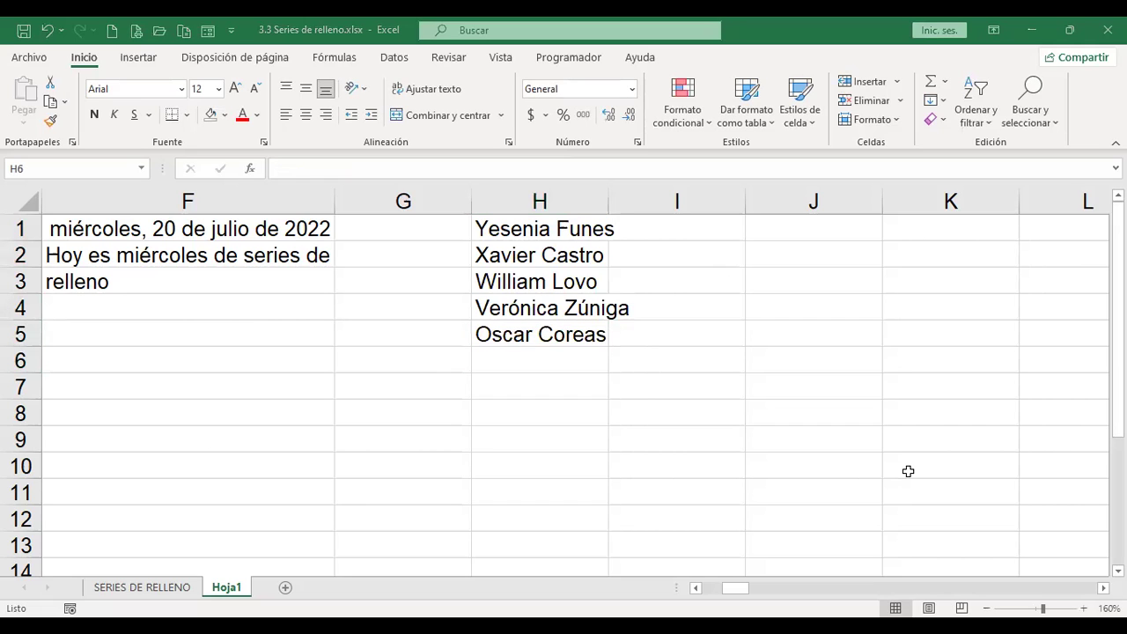
pyautogui.click(579, 372)
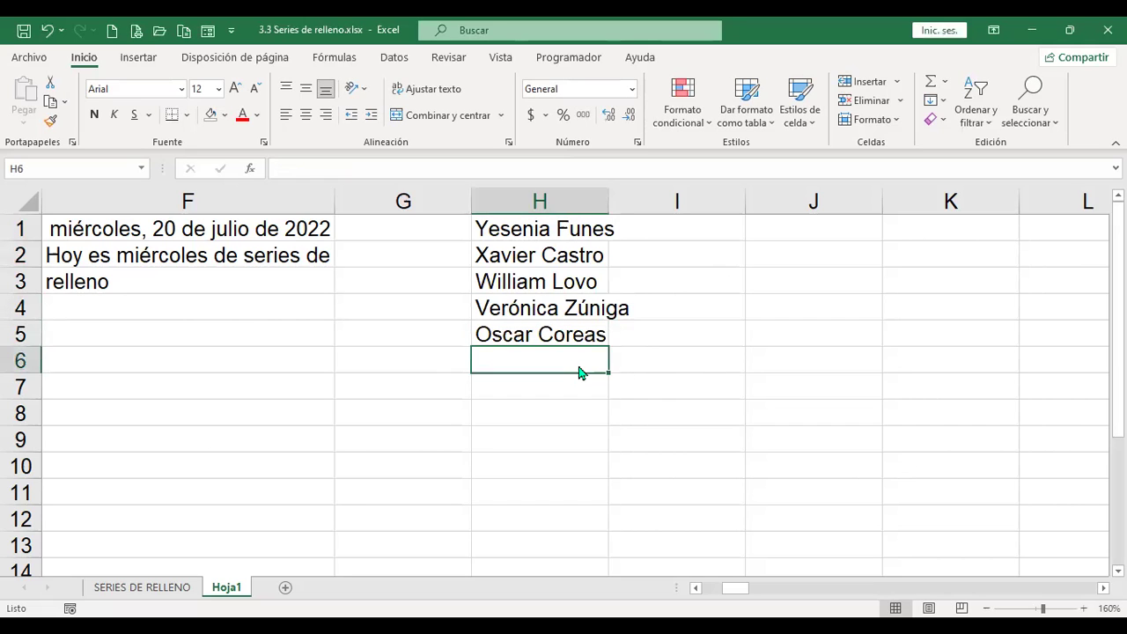
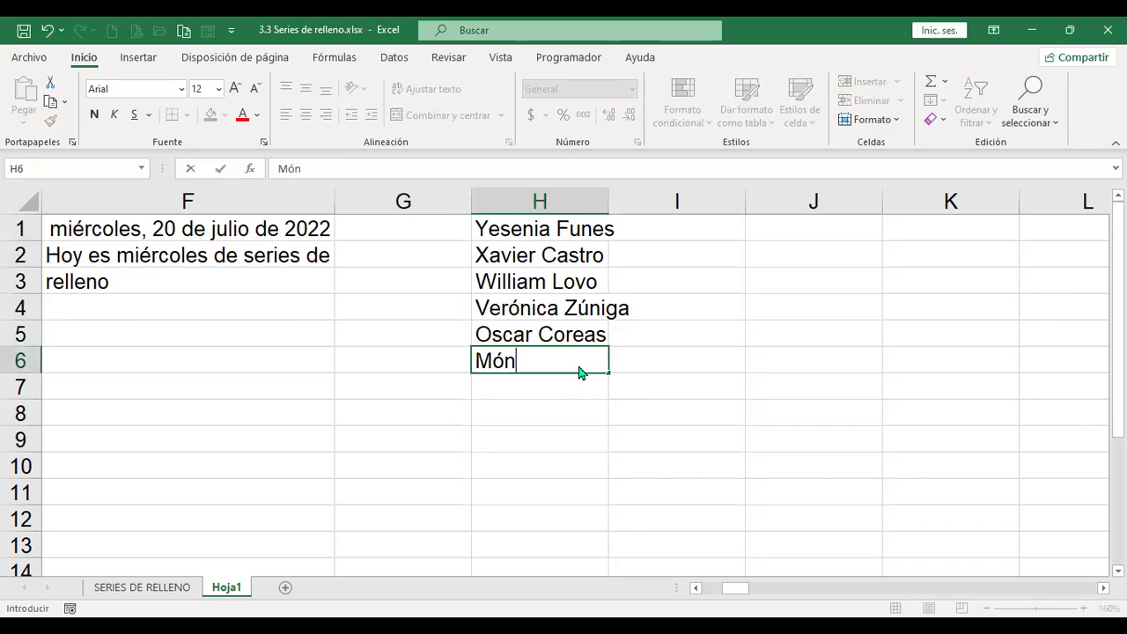
pyautogui.press('Return')
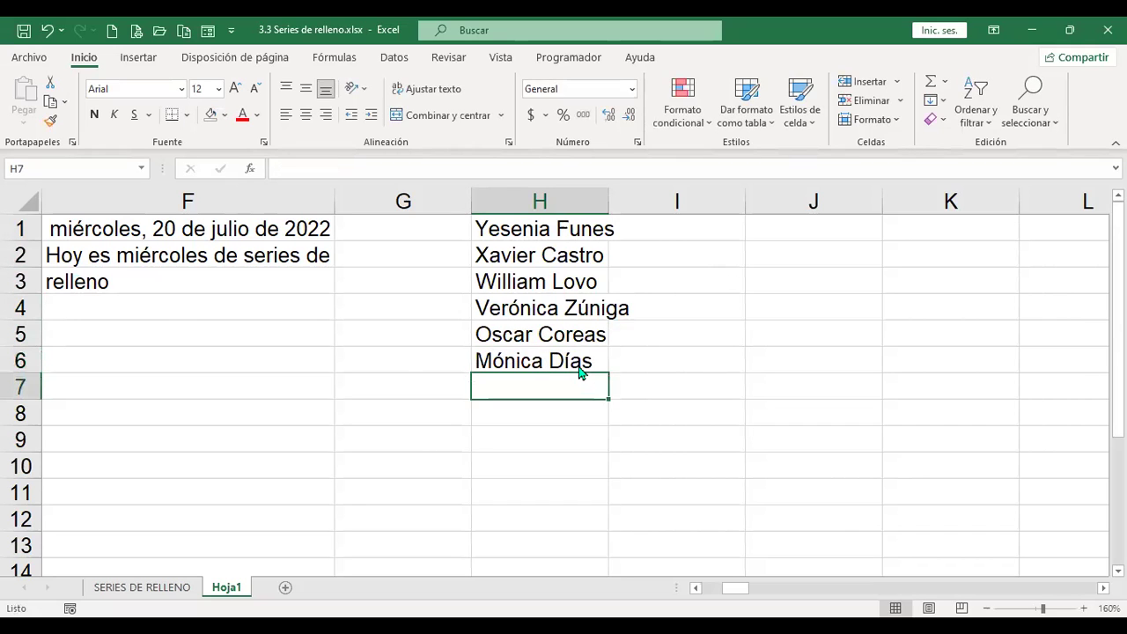
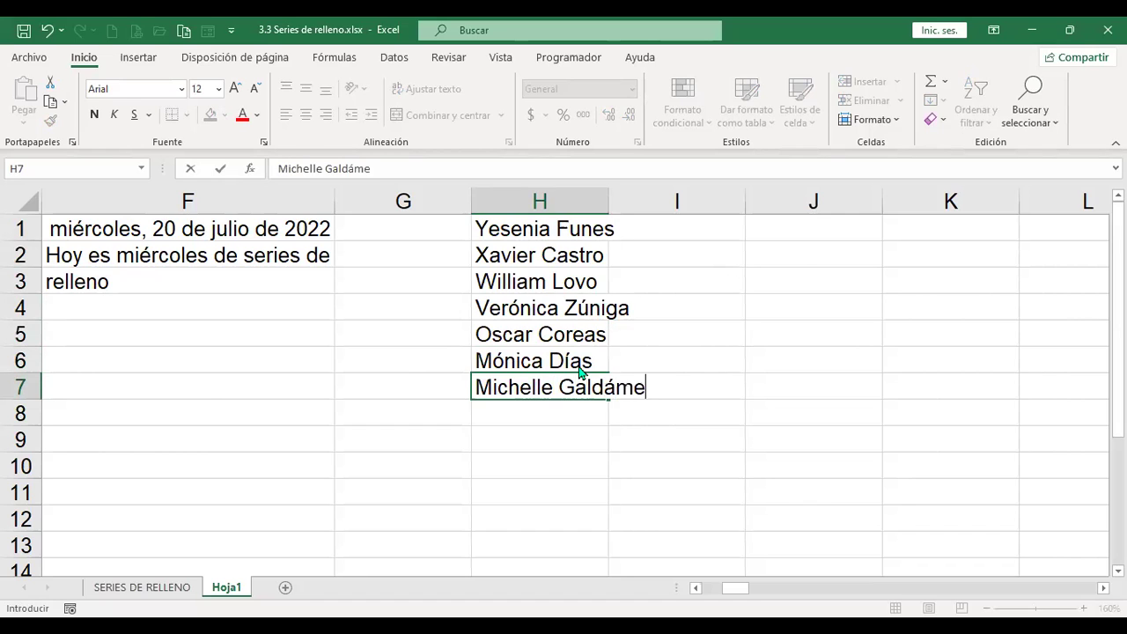
pyautogui.press('Return')
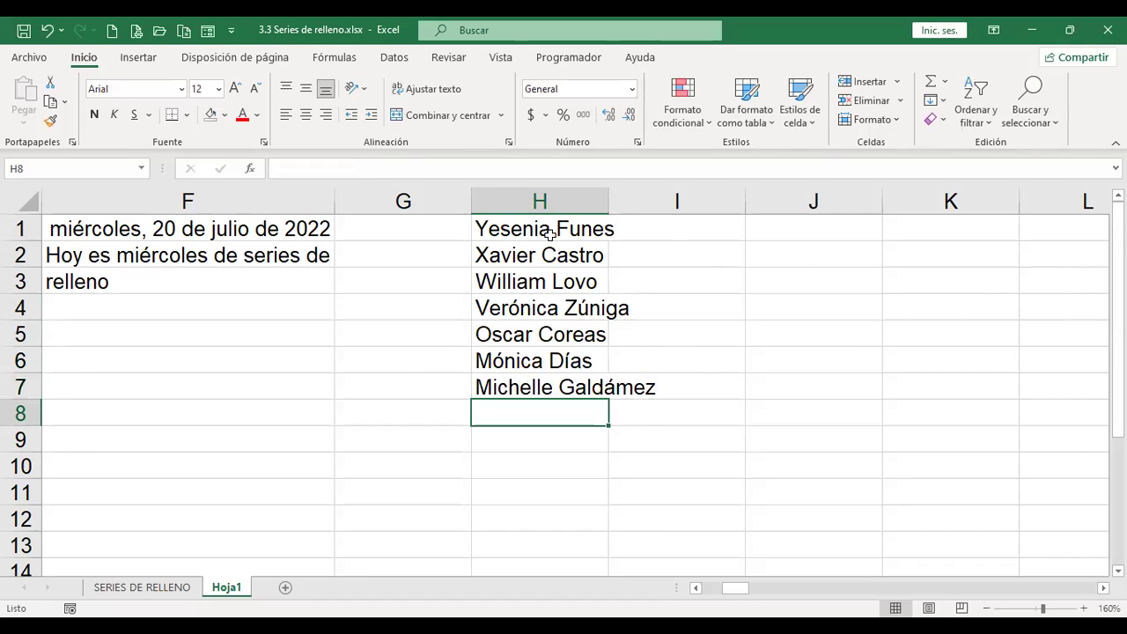
pyautogui.doubleClick(609, 206)
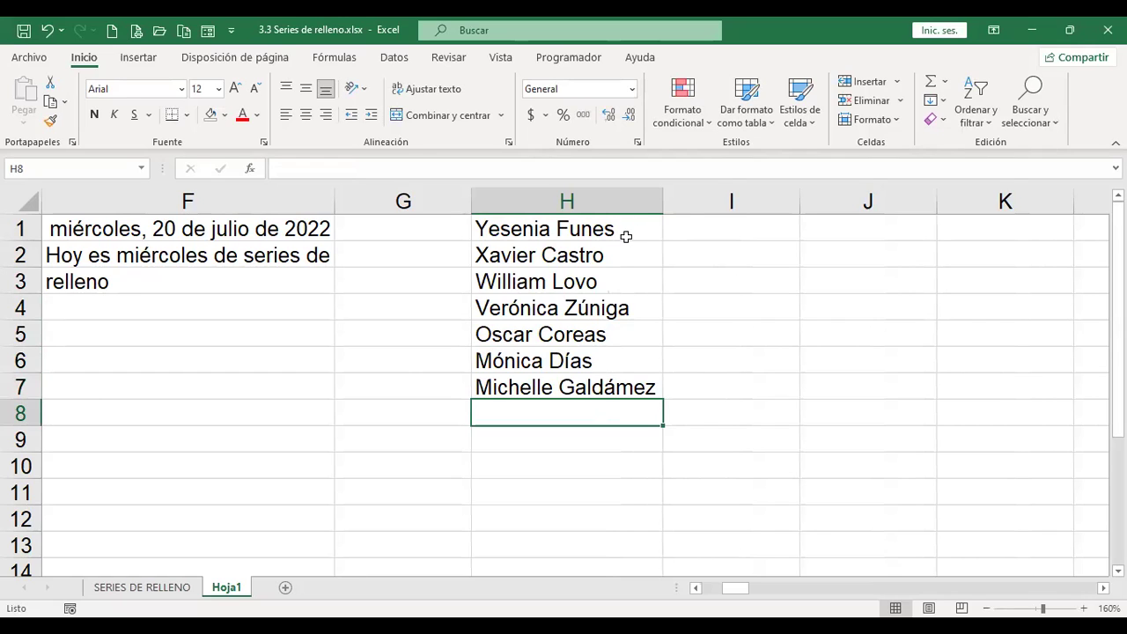
# Step: Type the H1 person's first name into I1 as the Flash Fill example
pyautogui.click(583, 227)
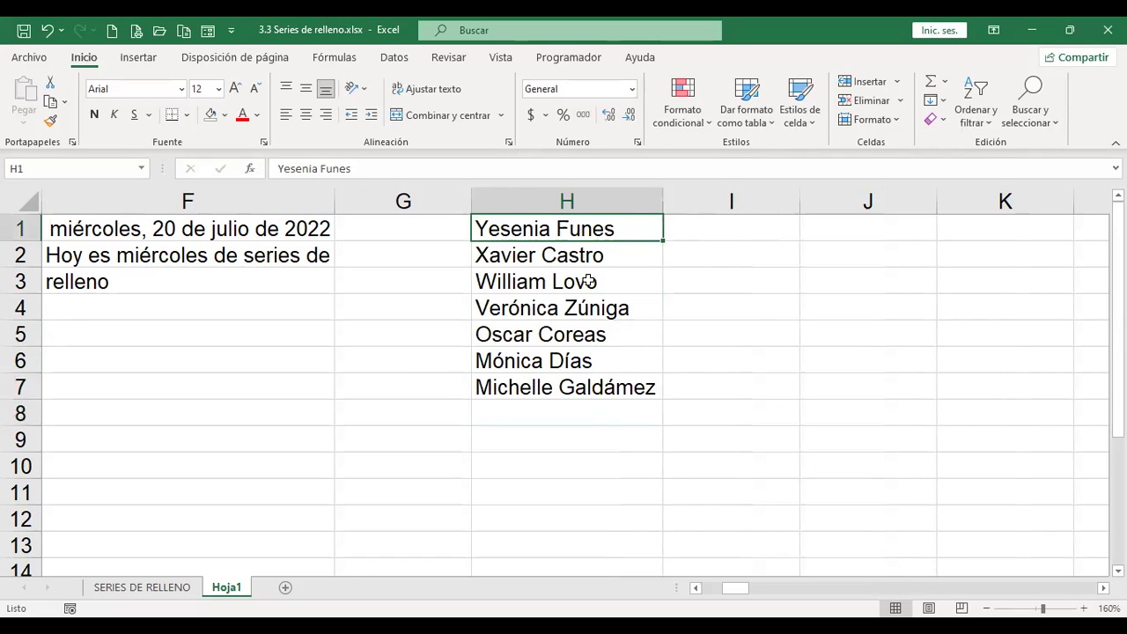
pyautogui.click(730, 222)
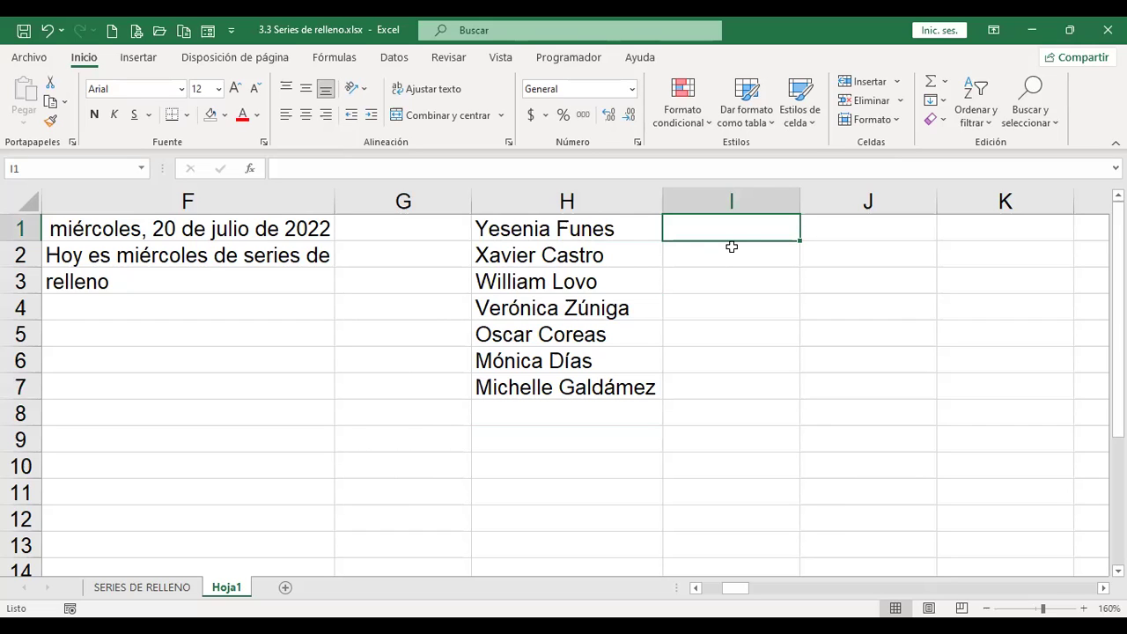
pyautogui.click(937, 99)
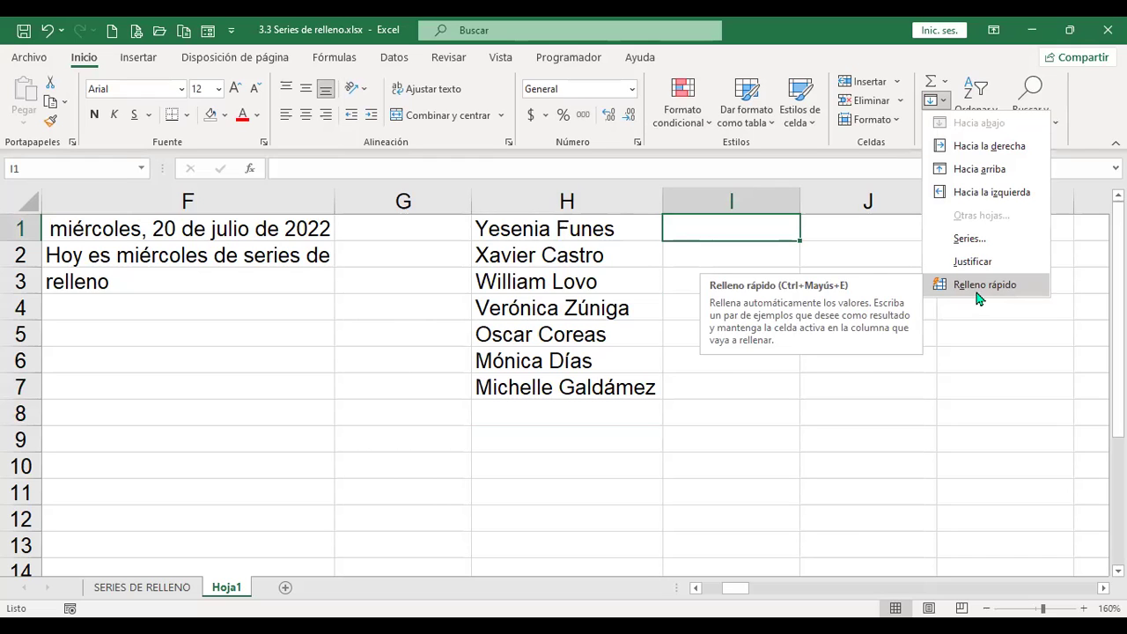
pyautogui.click(874, 232)
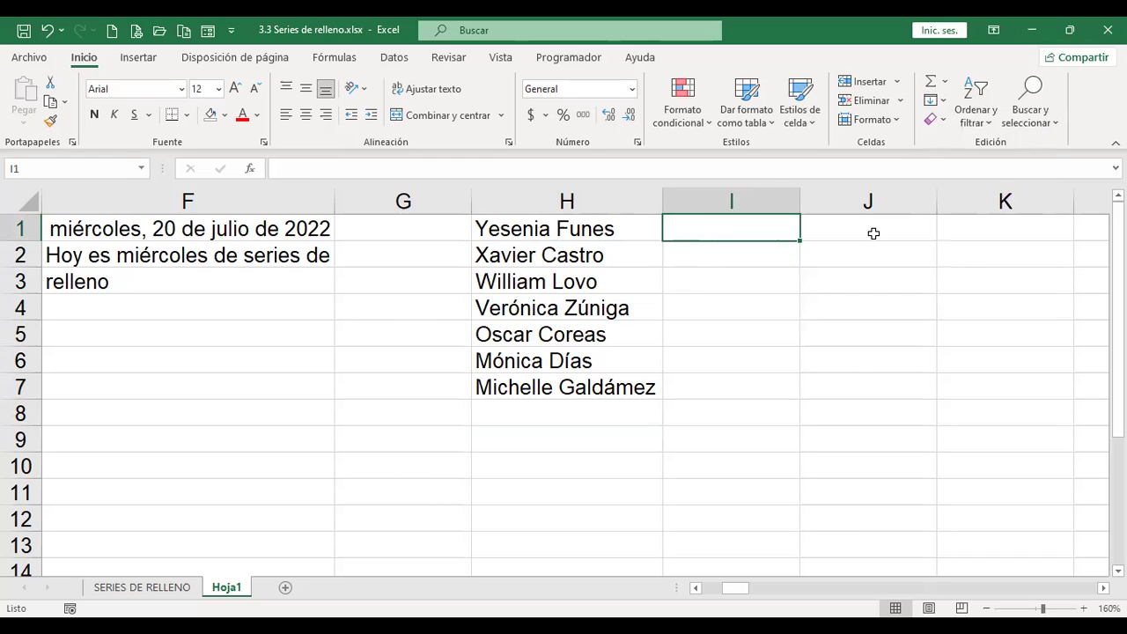
pyautogui.press('Return')
pyautogui.press('Up')
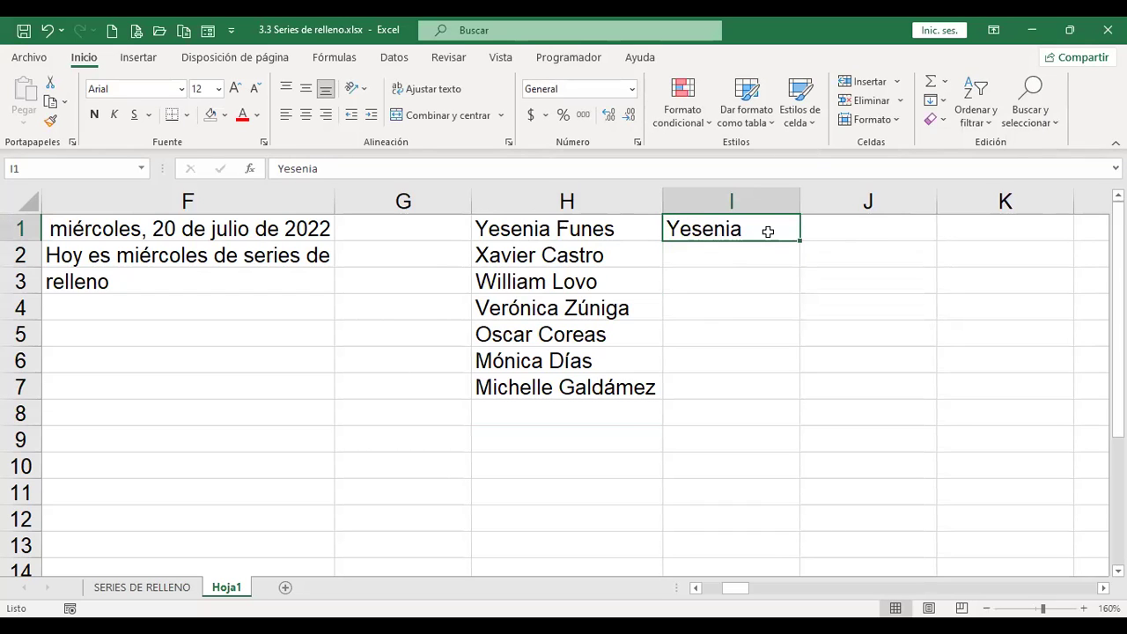
# Step: Enter the H1 person's surname in J1 as an example
pyautogui.click(828, 234)
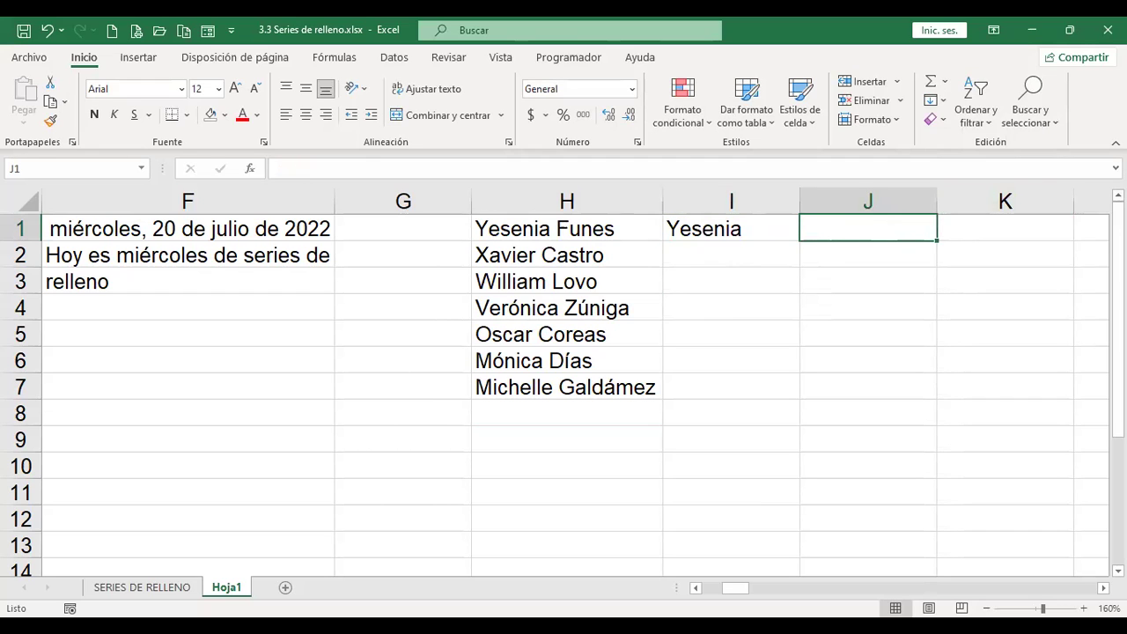
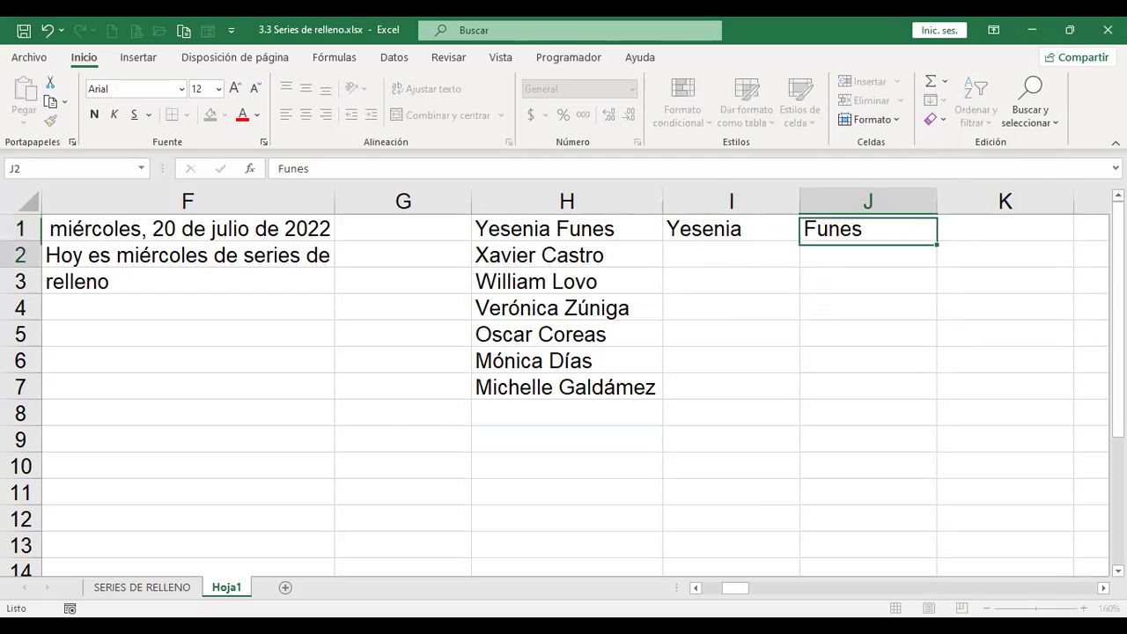
pyautogui.press('Return')
pyautogui.press('Up')
pyautogui.press('Left')
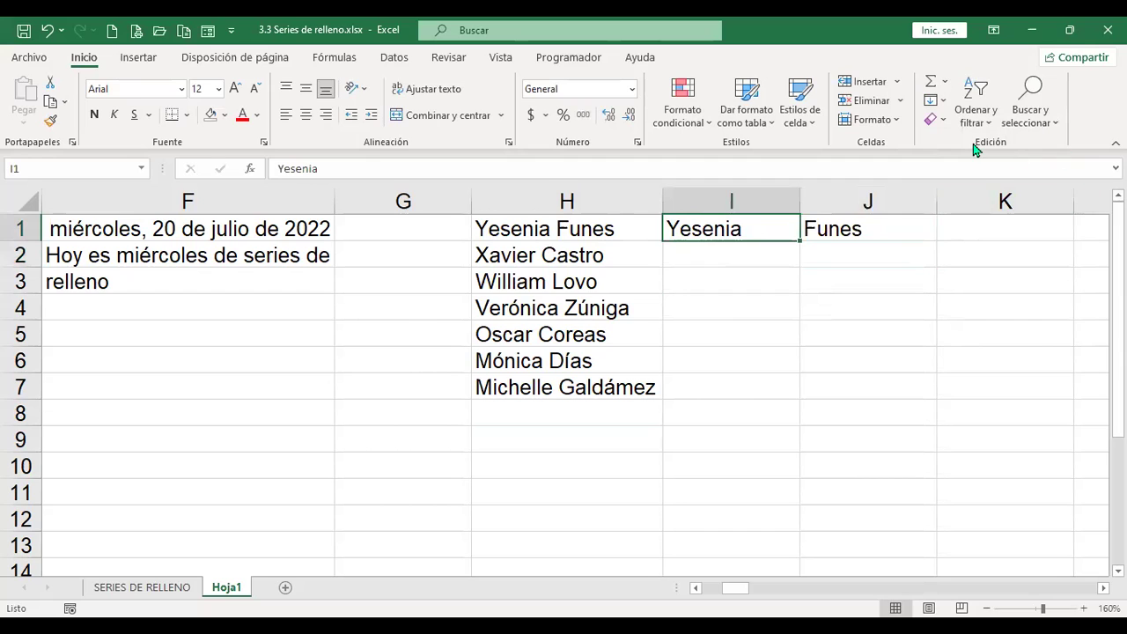
# Step: Flash-fill the first names into I2:I7 from the I1 example
pyautogui.click(942, 100)
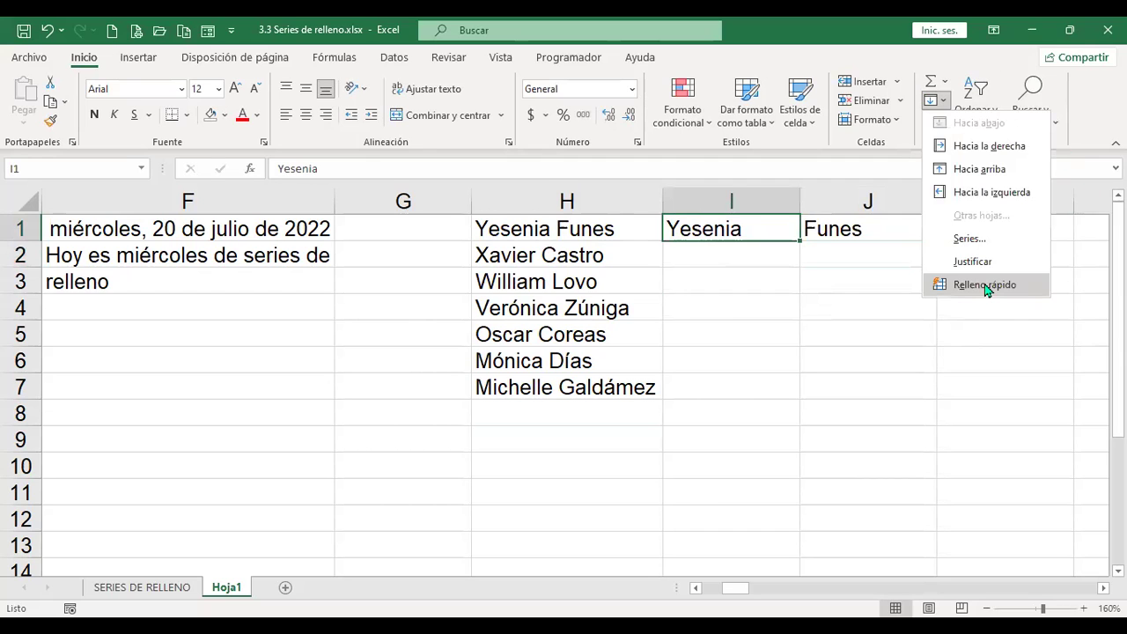
pyautogui.click(984, 283)
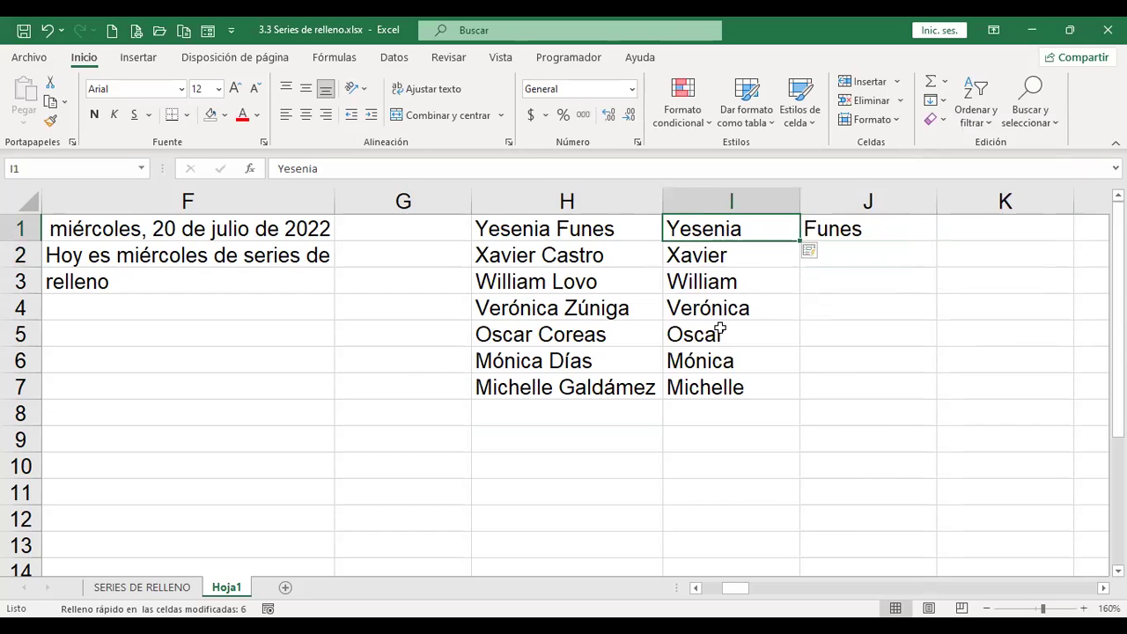
pyautogui.click(868, 229)
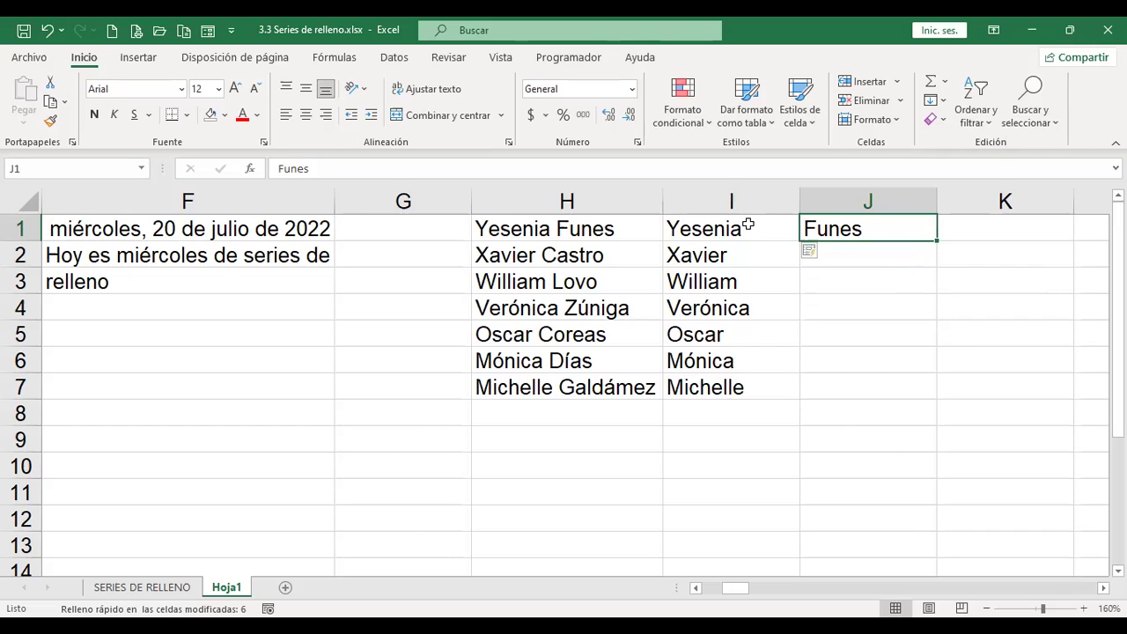
# Step: Flash-fill the surnames into J2:J7 using Relleno rápido from the J1 example
pyautogui.click(938, 100)
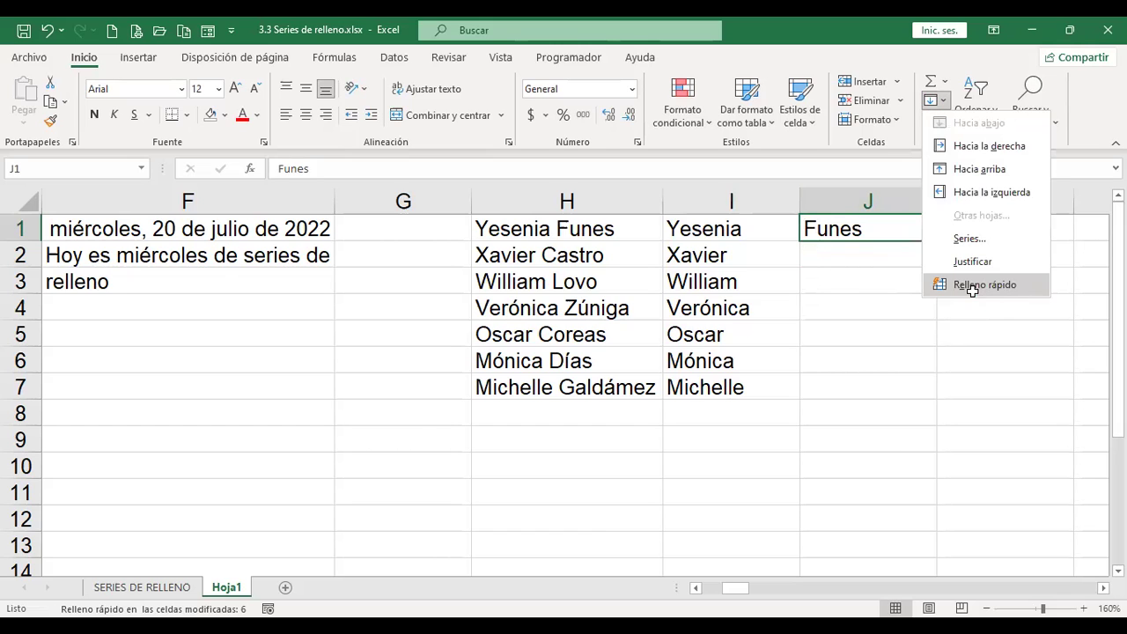
pyautogui.click(974, 296)
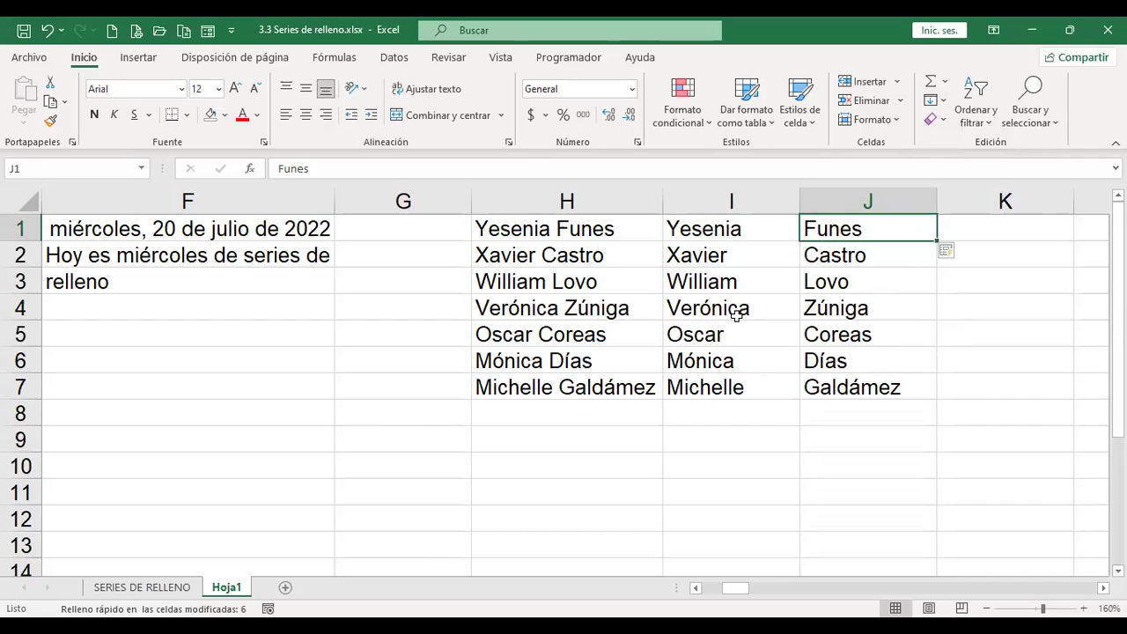
pyautogui.click(946, 101)
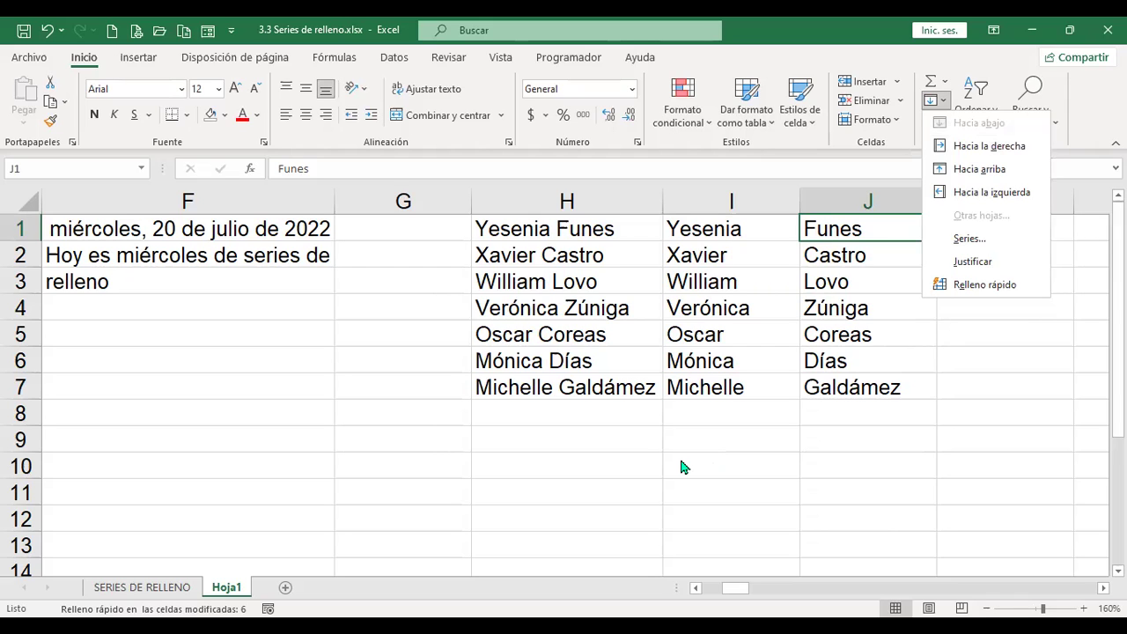
pyautogui.click(857, 418)
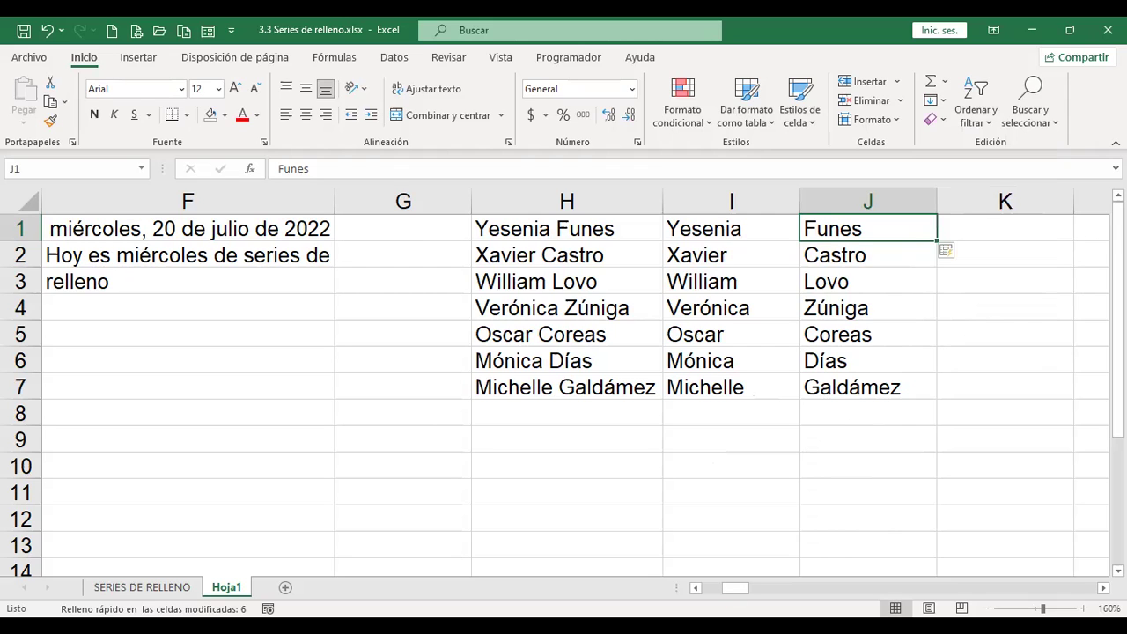